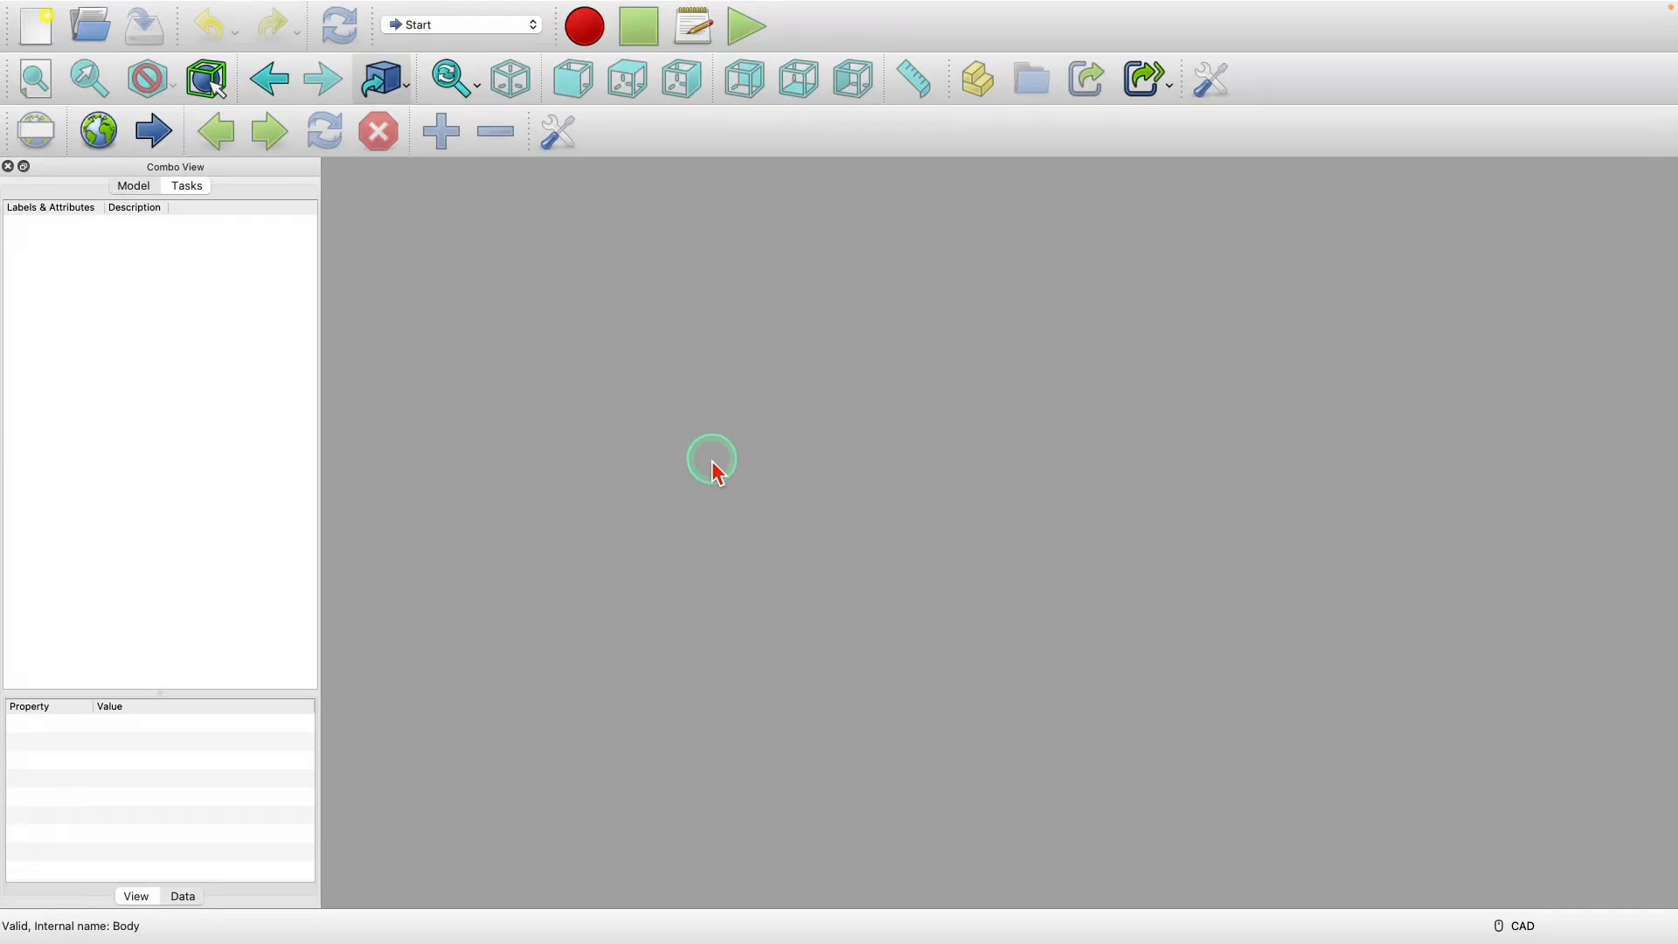
- Switch to the Part Design workbench and create a new empty document
click(533, 28)
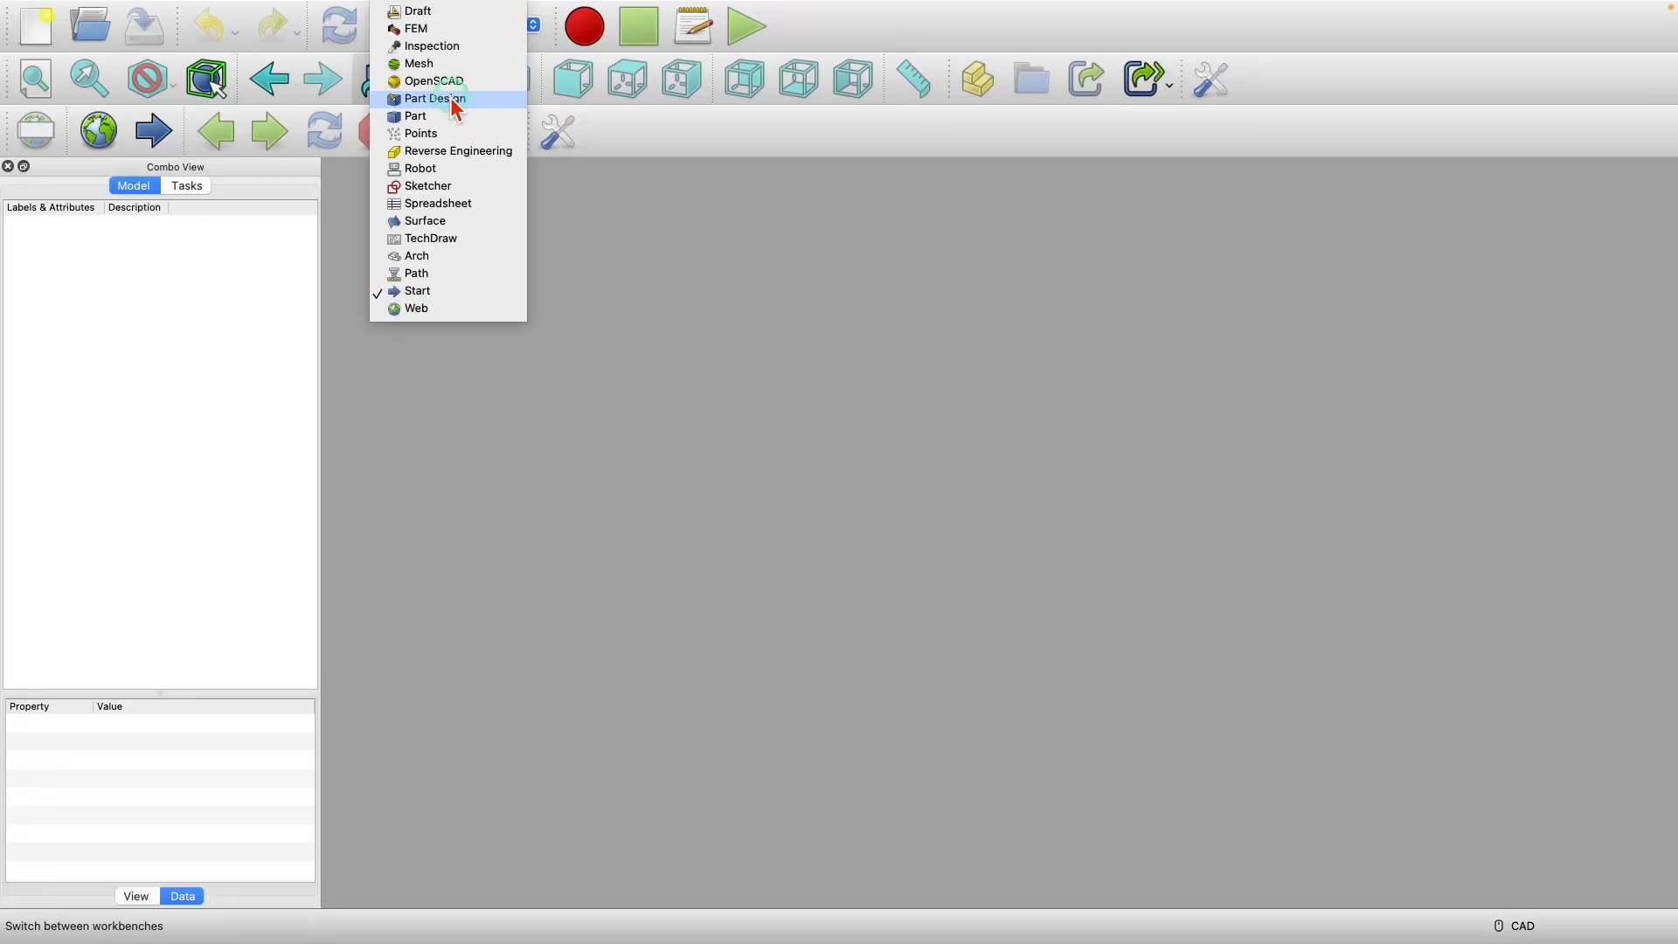
click(435, 99)
click(817, 869)
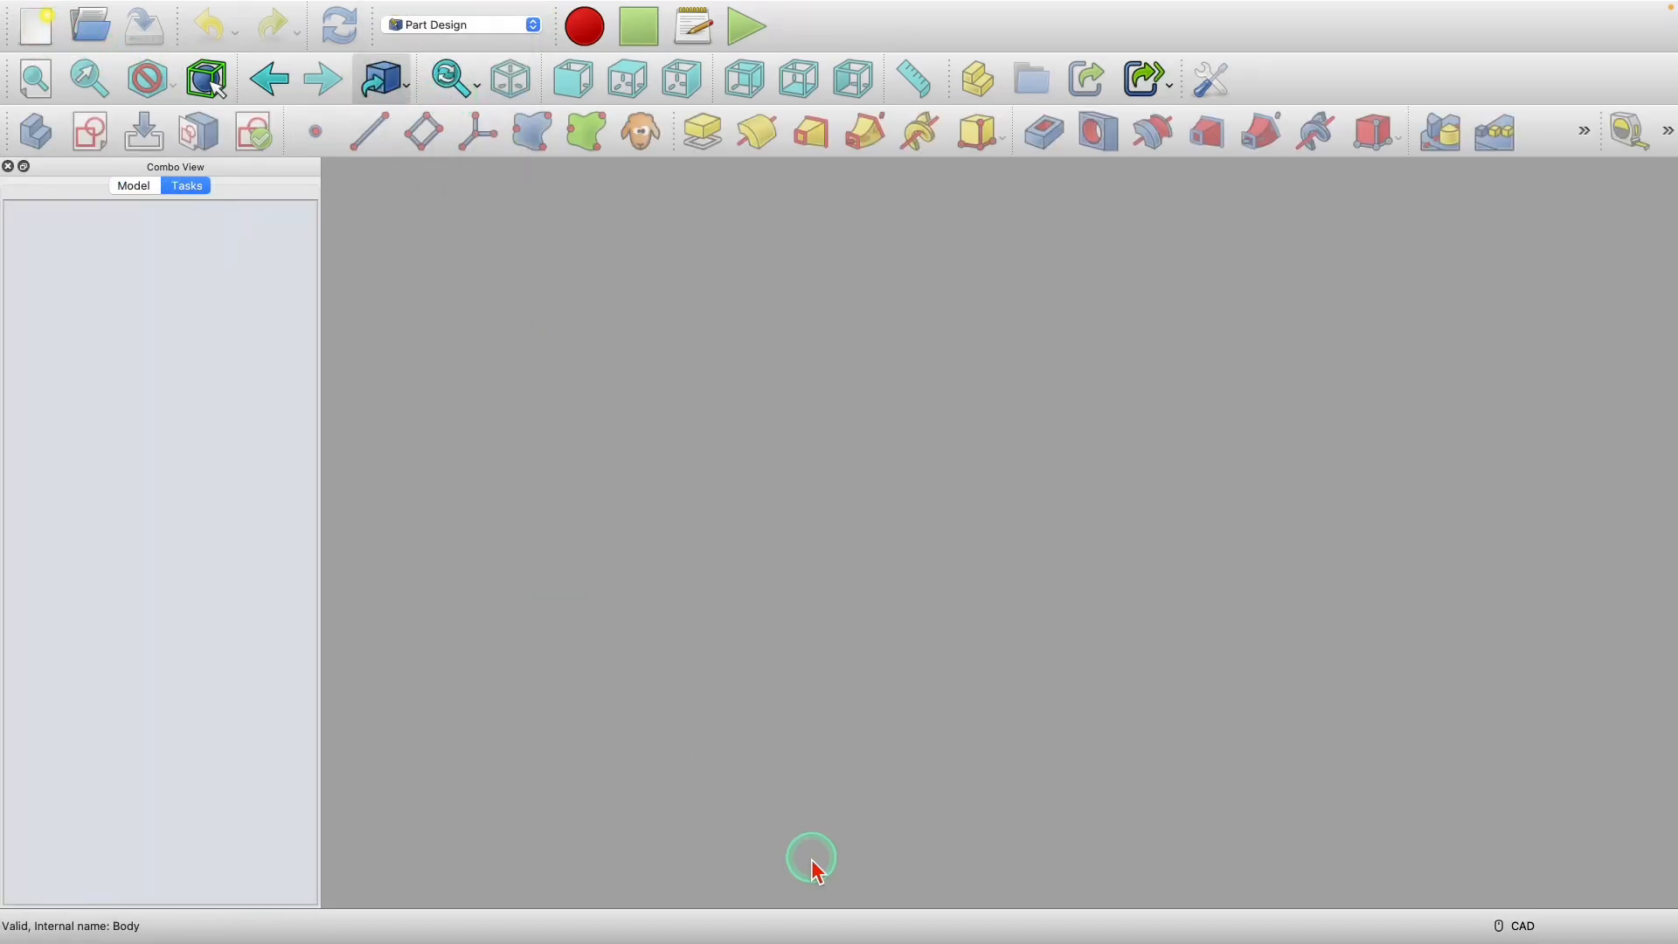
click(37, 35)
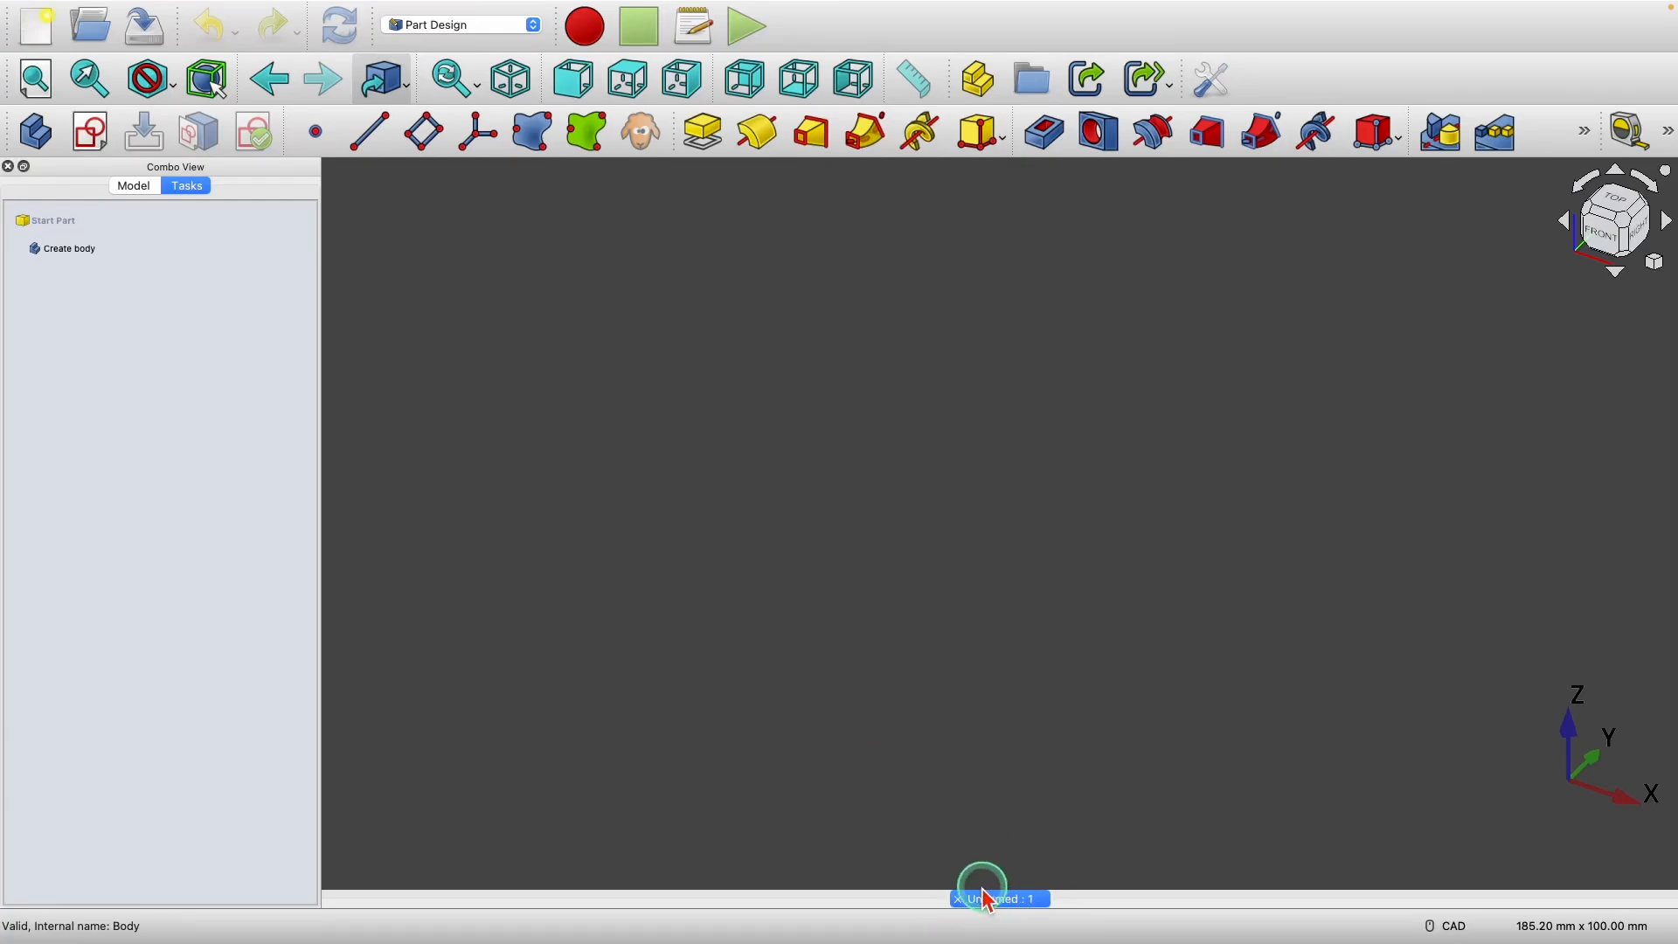
- Create a new body in the document and start a sketch on its XY plane
click(133, 187)
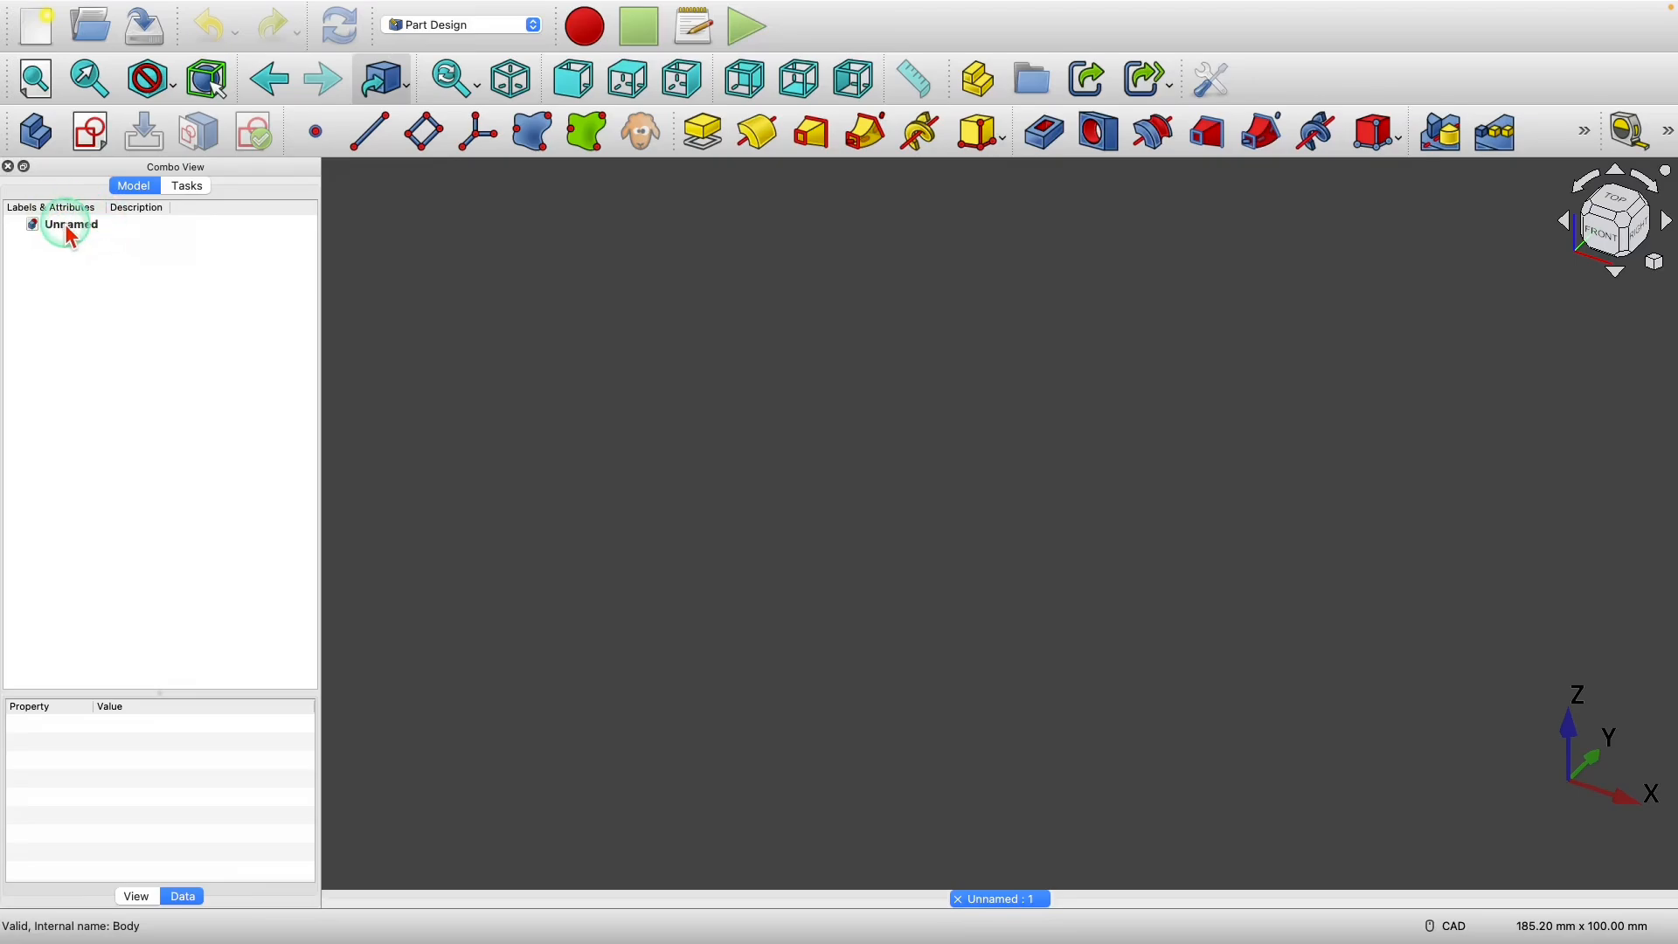
click(36, 133)
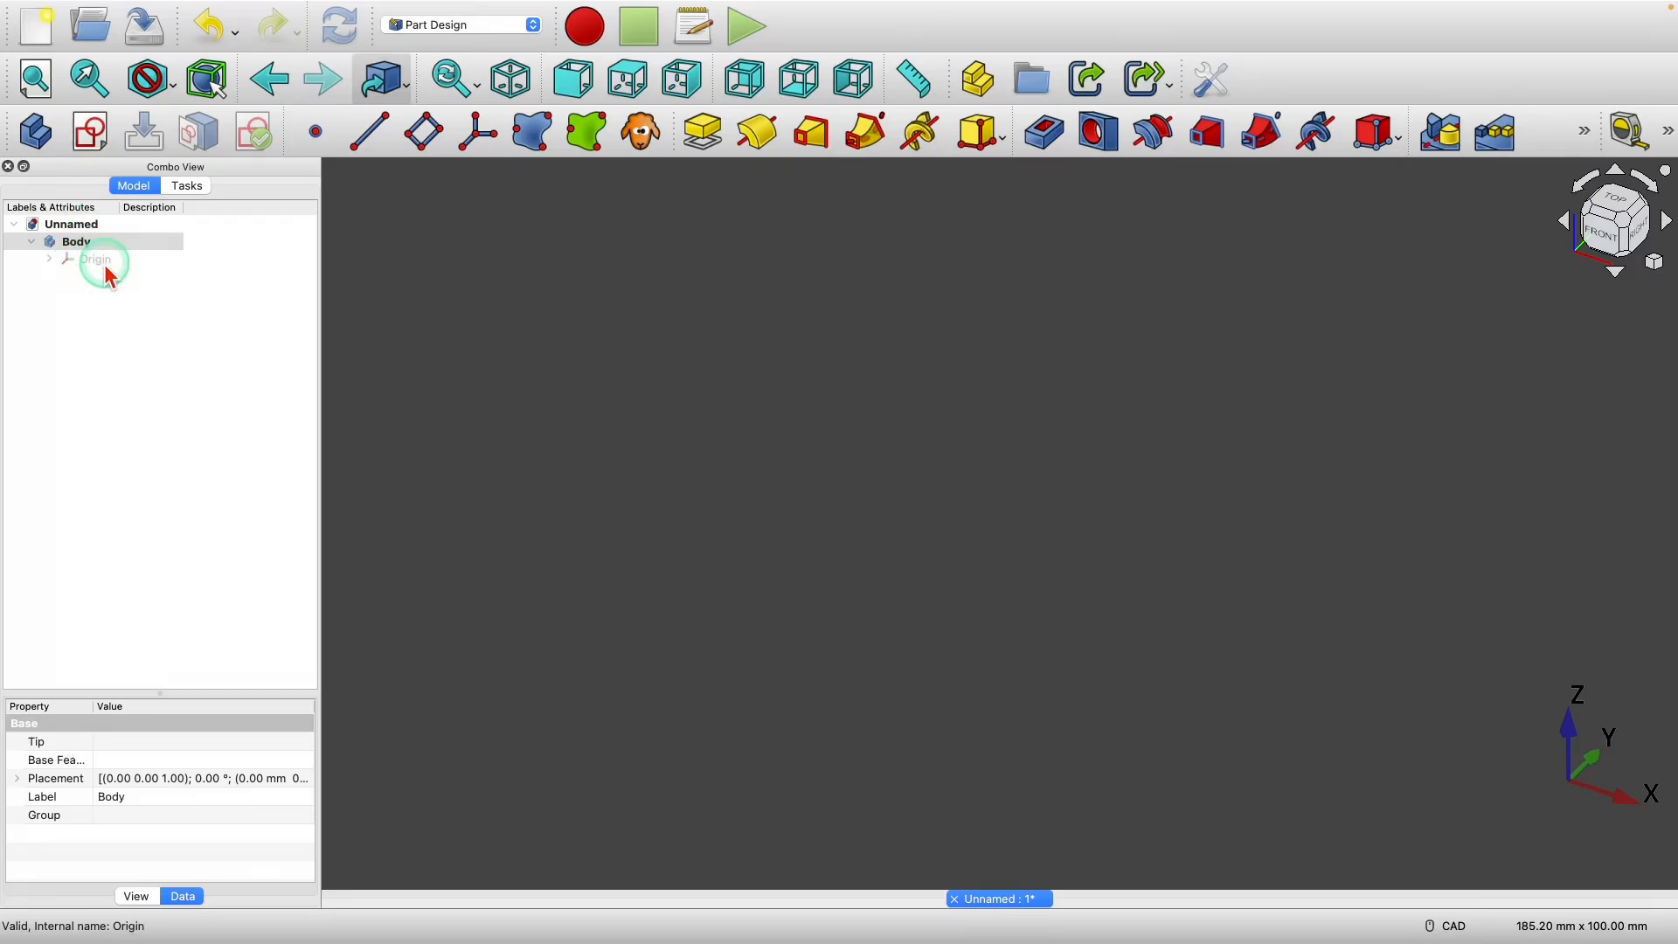
click(93, 147)
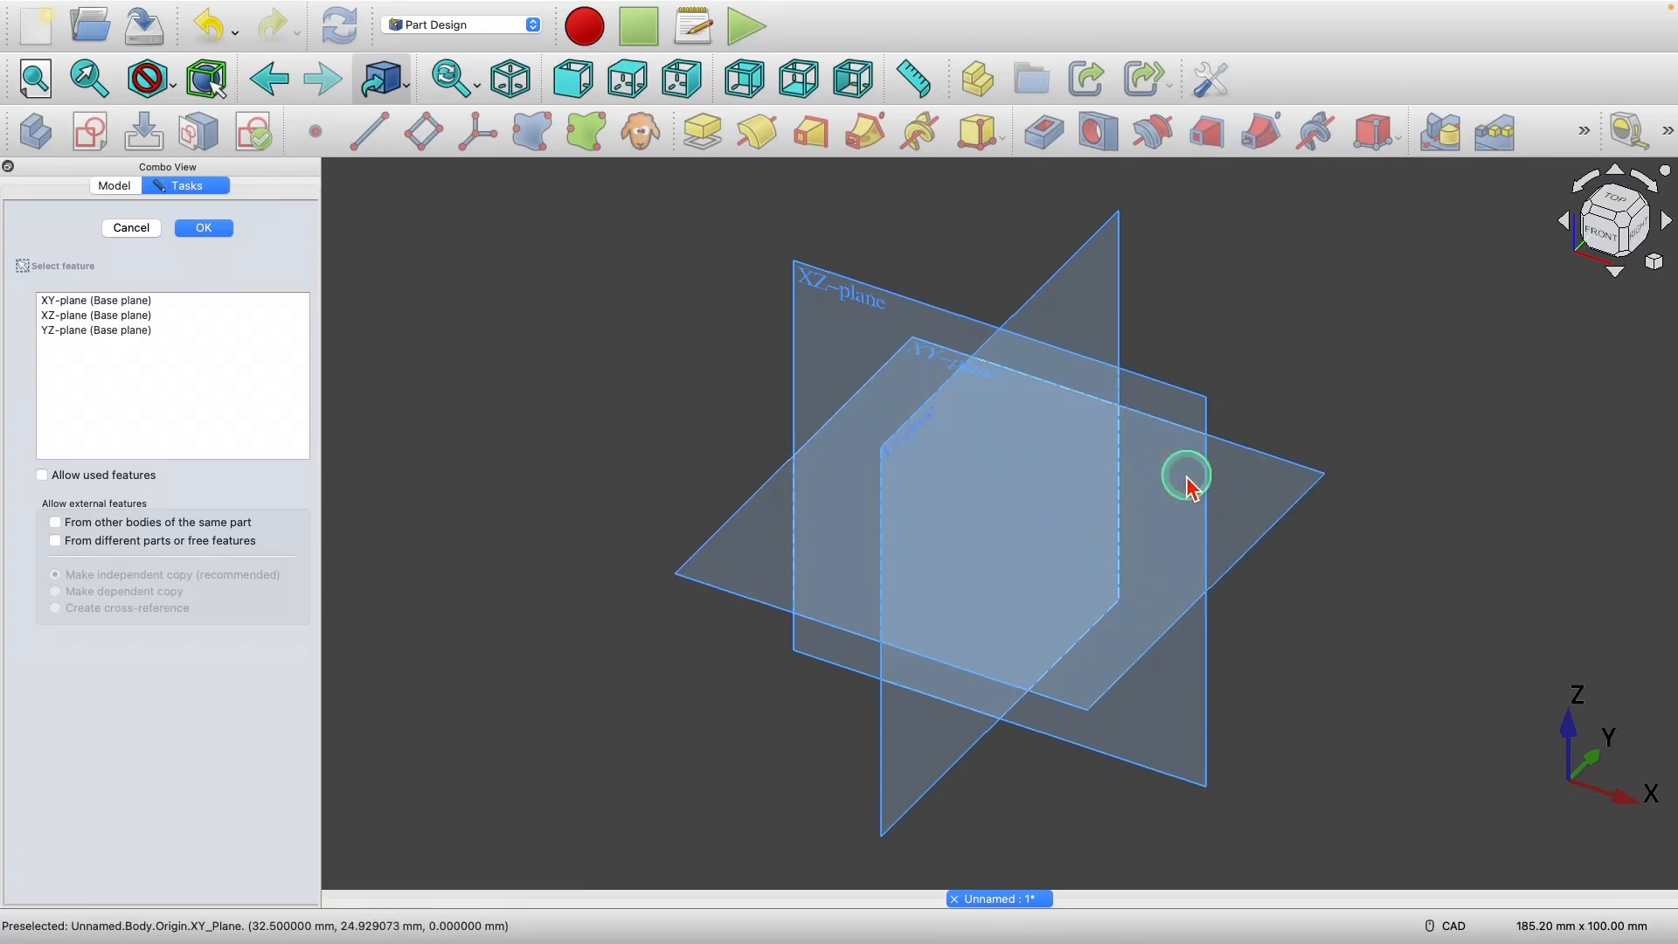
click(83, 300)
click(204, 232)
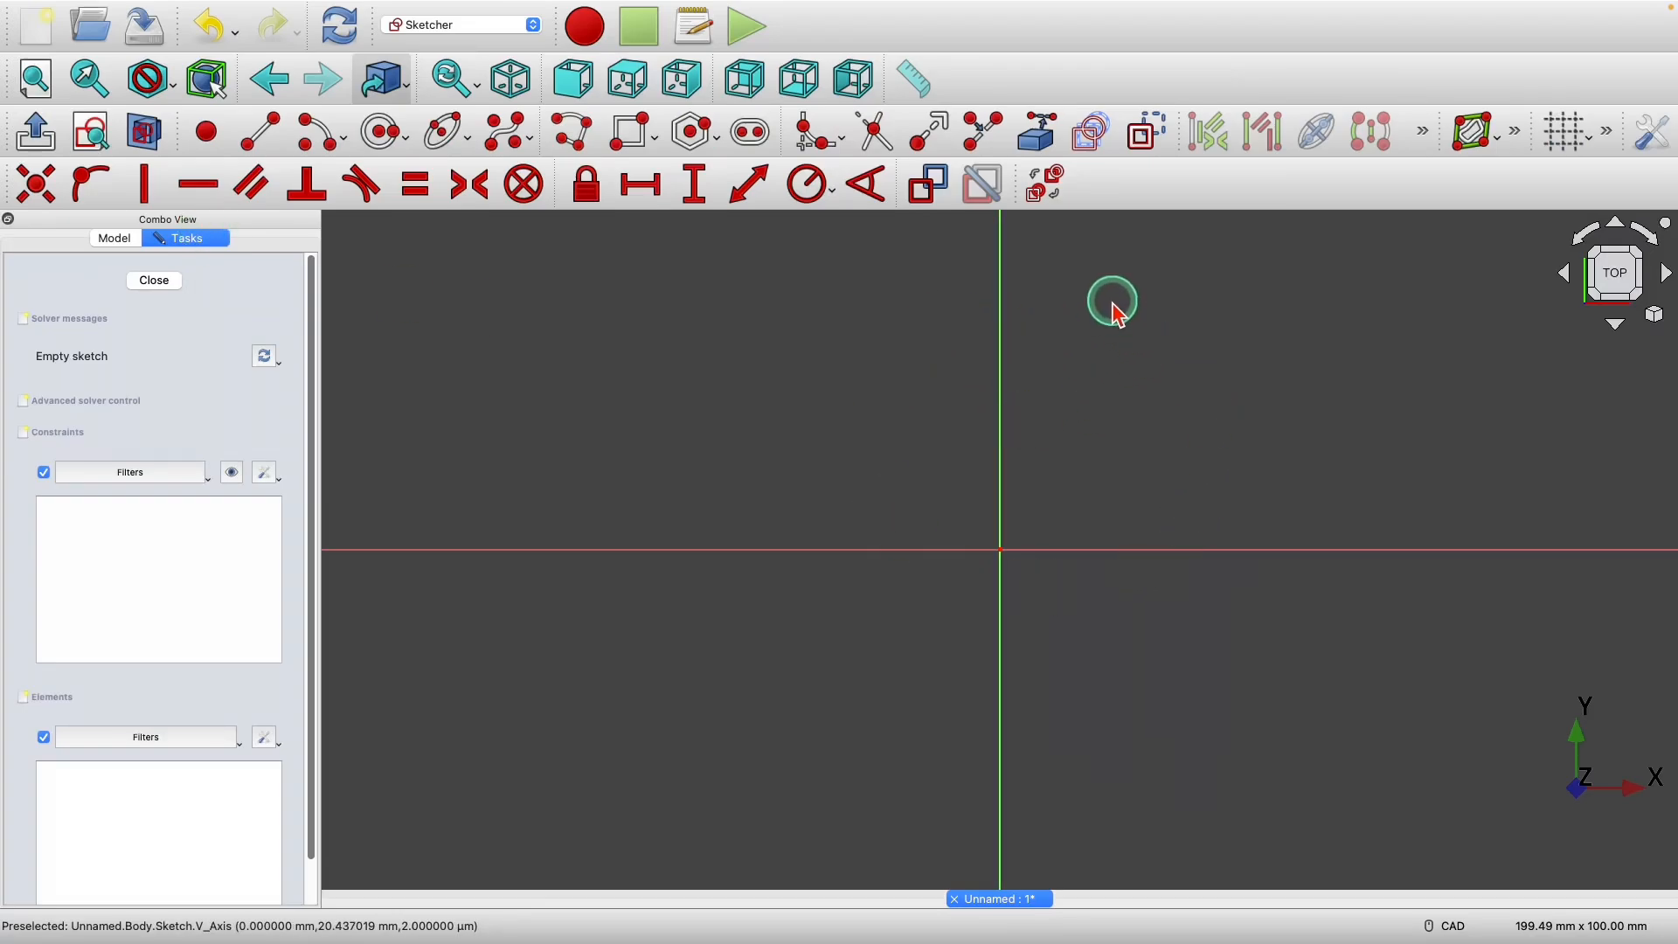
- Draw a horizontal line about 38 mm long above the X axis and shift it slightly down and right
scroll(1114, 308, up, 3)
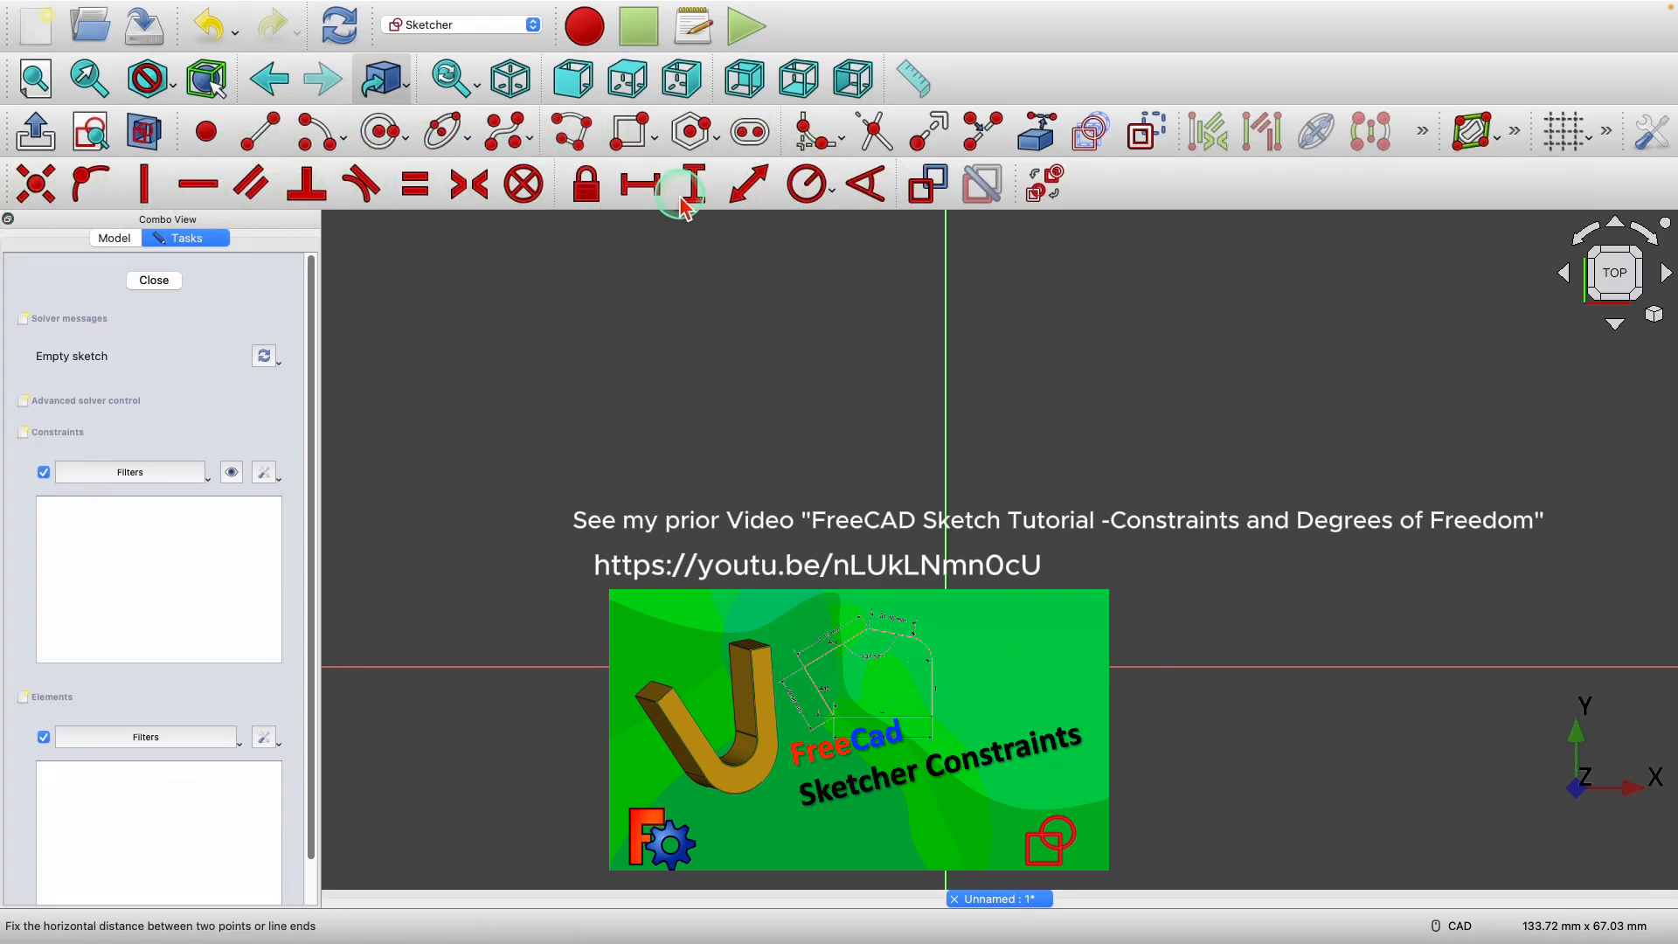
scroll(710, 329, down, 2)
scroll(706, 329, up, 2)
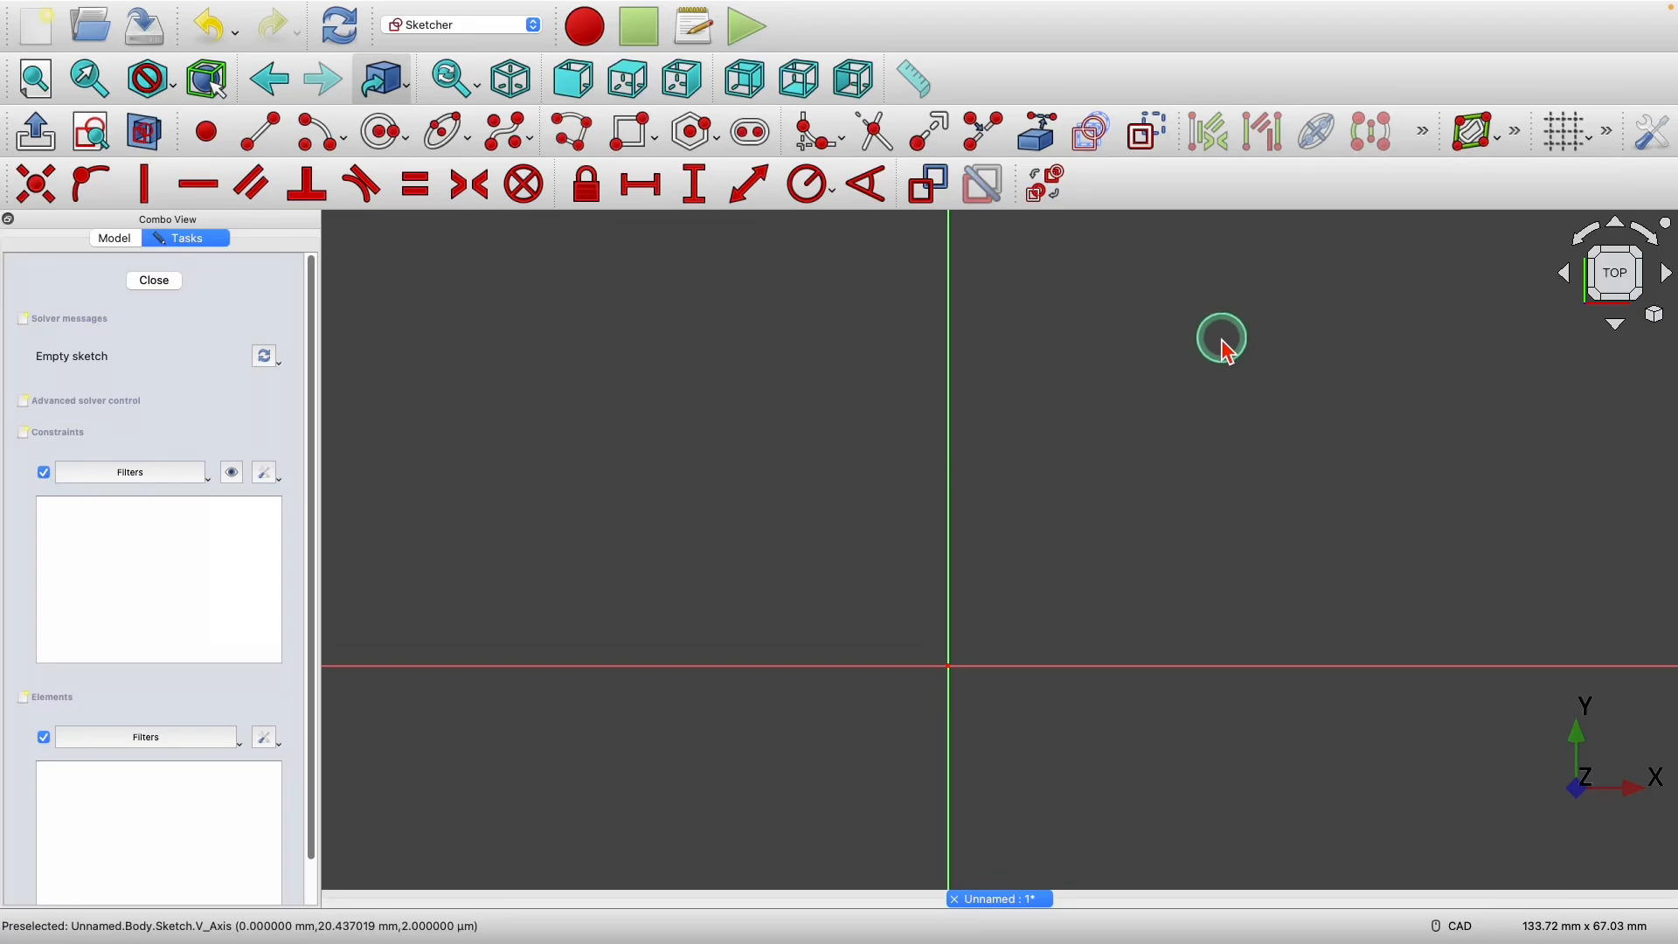
click(261, 138)
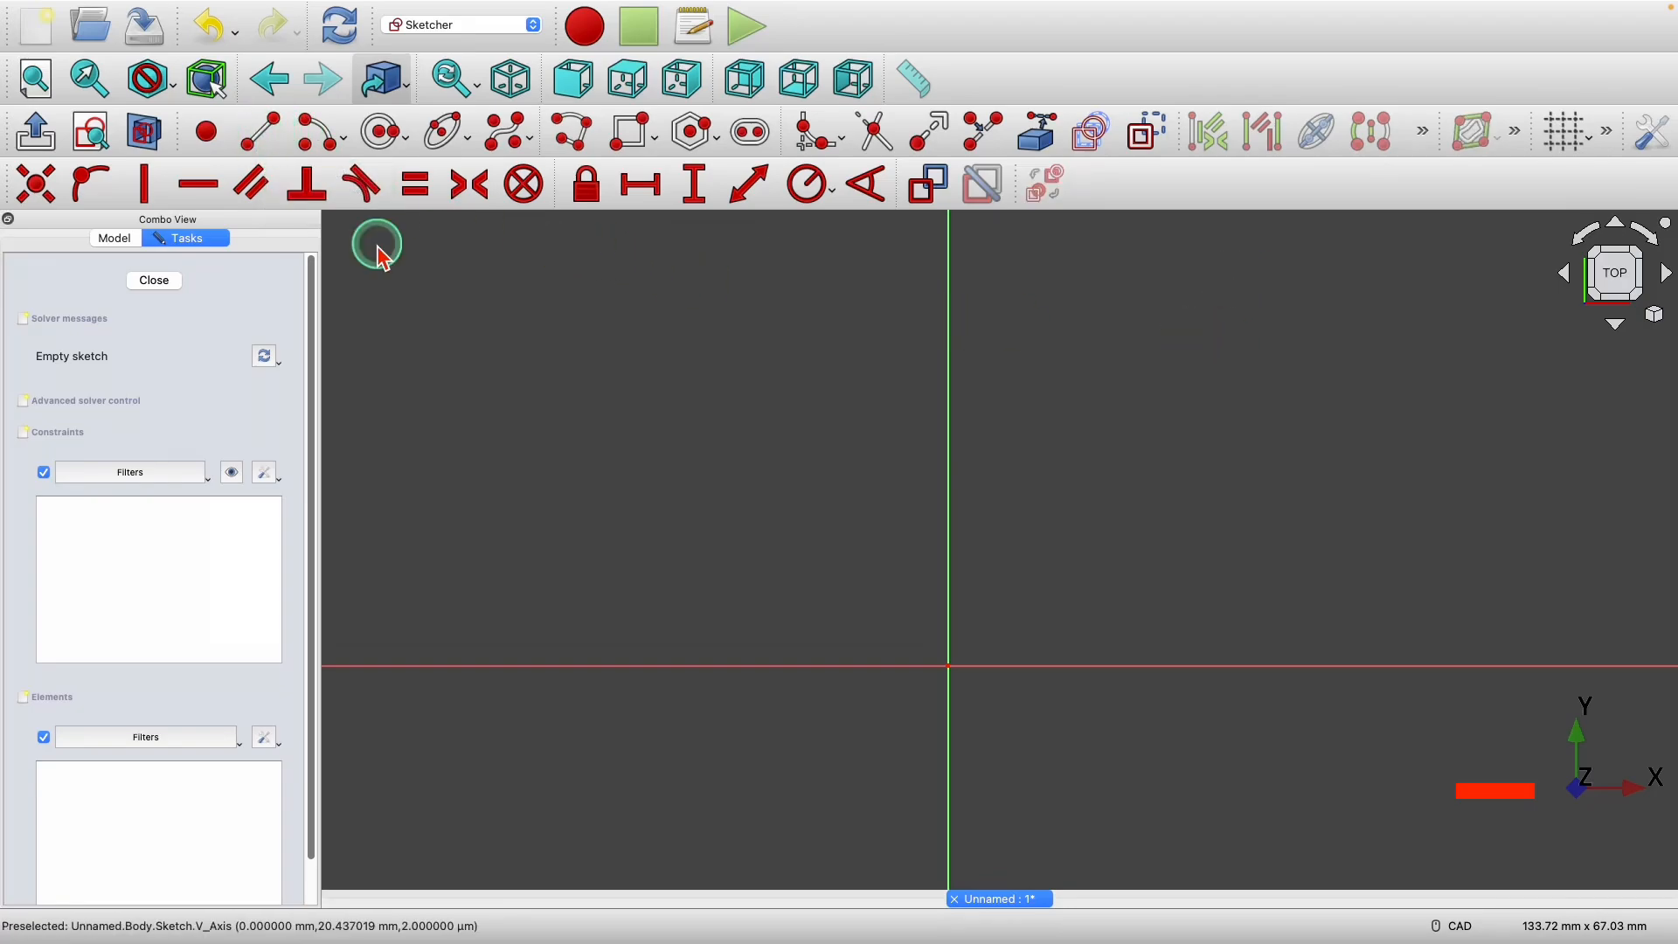
click(1053, 357)
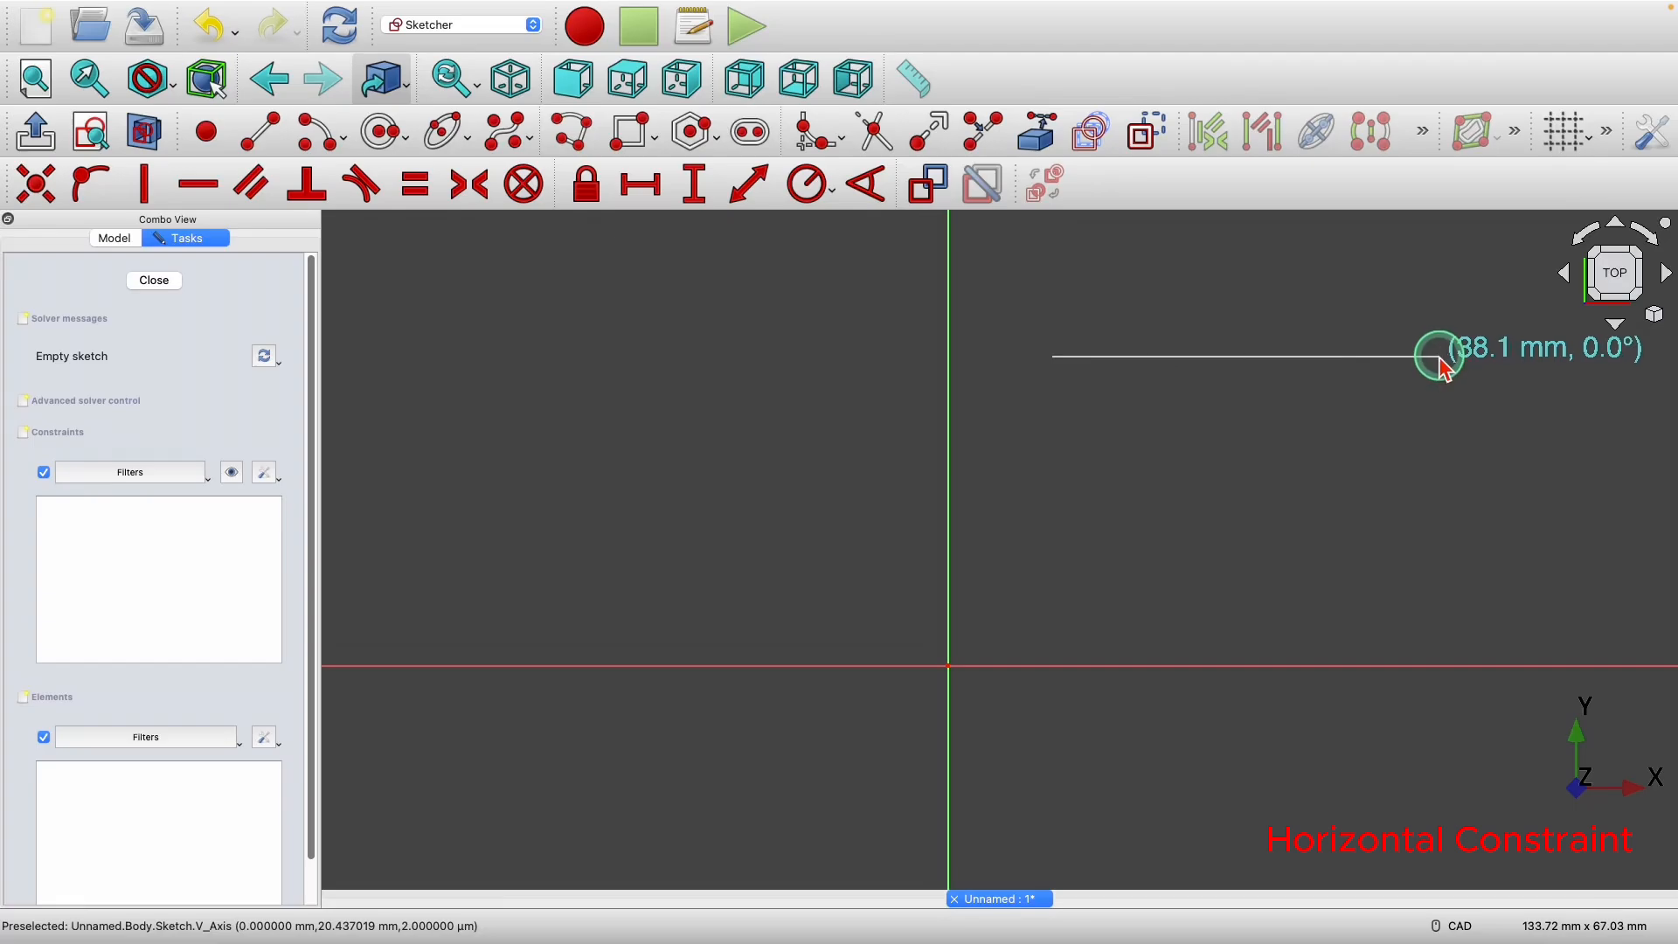
click(1442, 358)
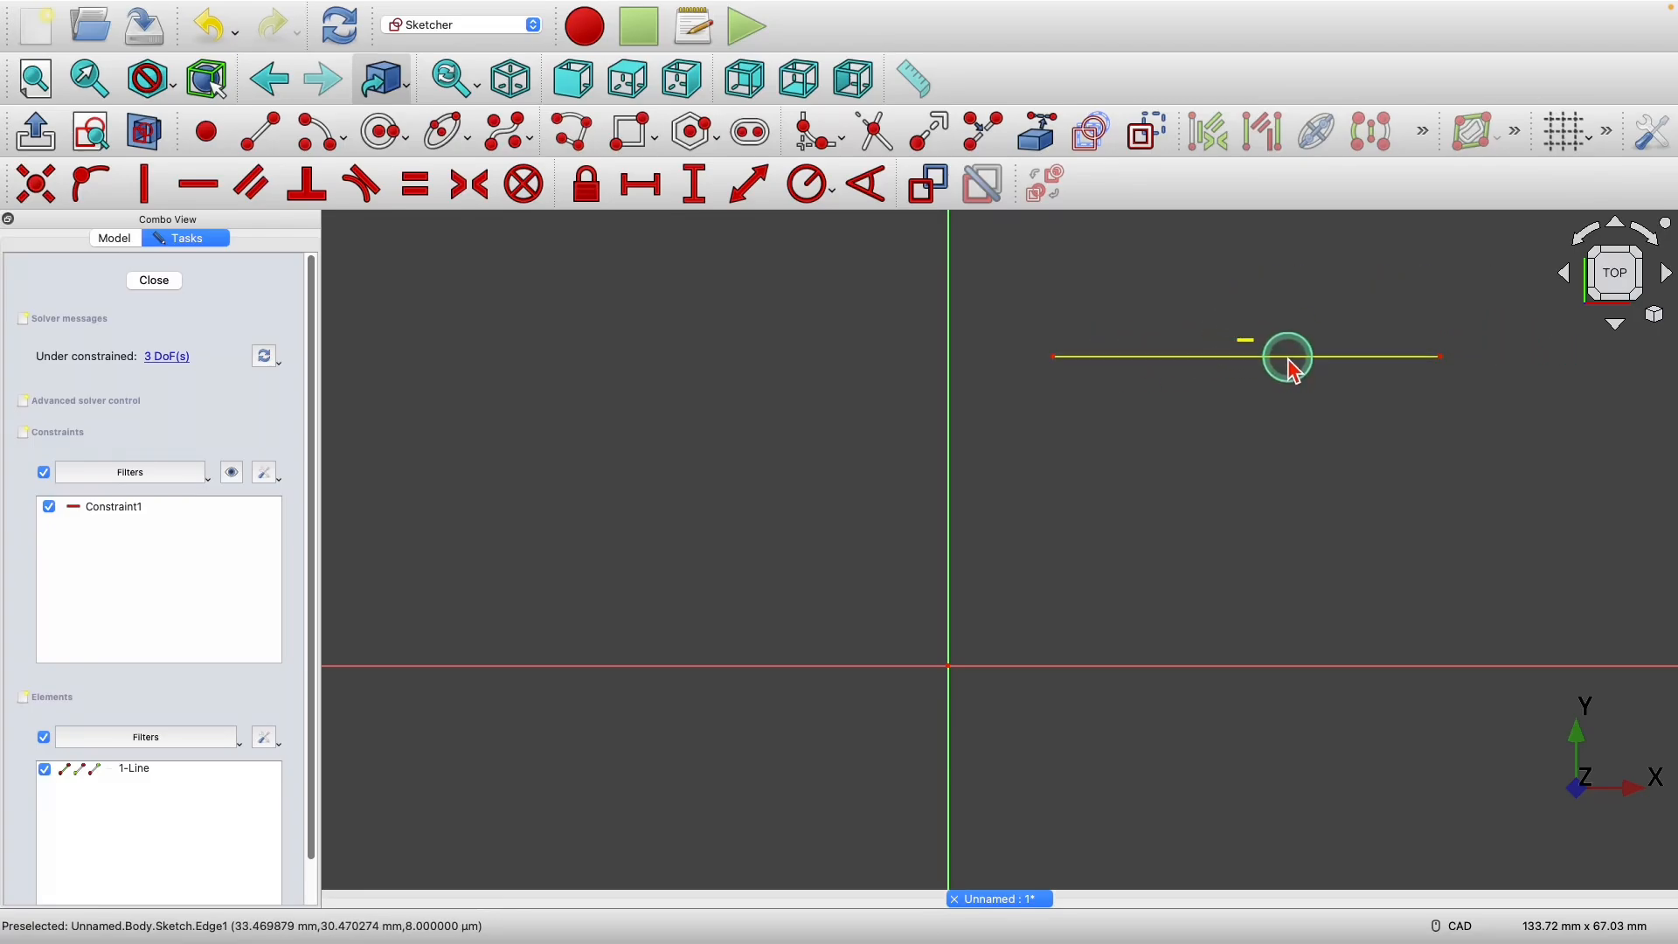
mouse_move(1293, 365)
mouse_down()
mouse_move(1297, 309)
mouse_move(1307, 432)
mouse_move(983, 428)
mouse_move(1338, 408)
mouse_up()
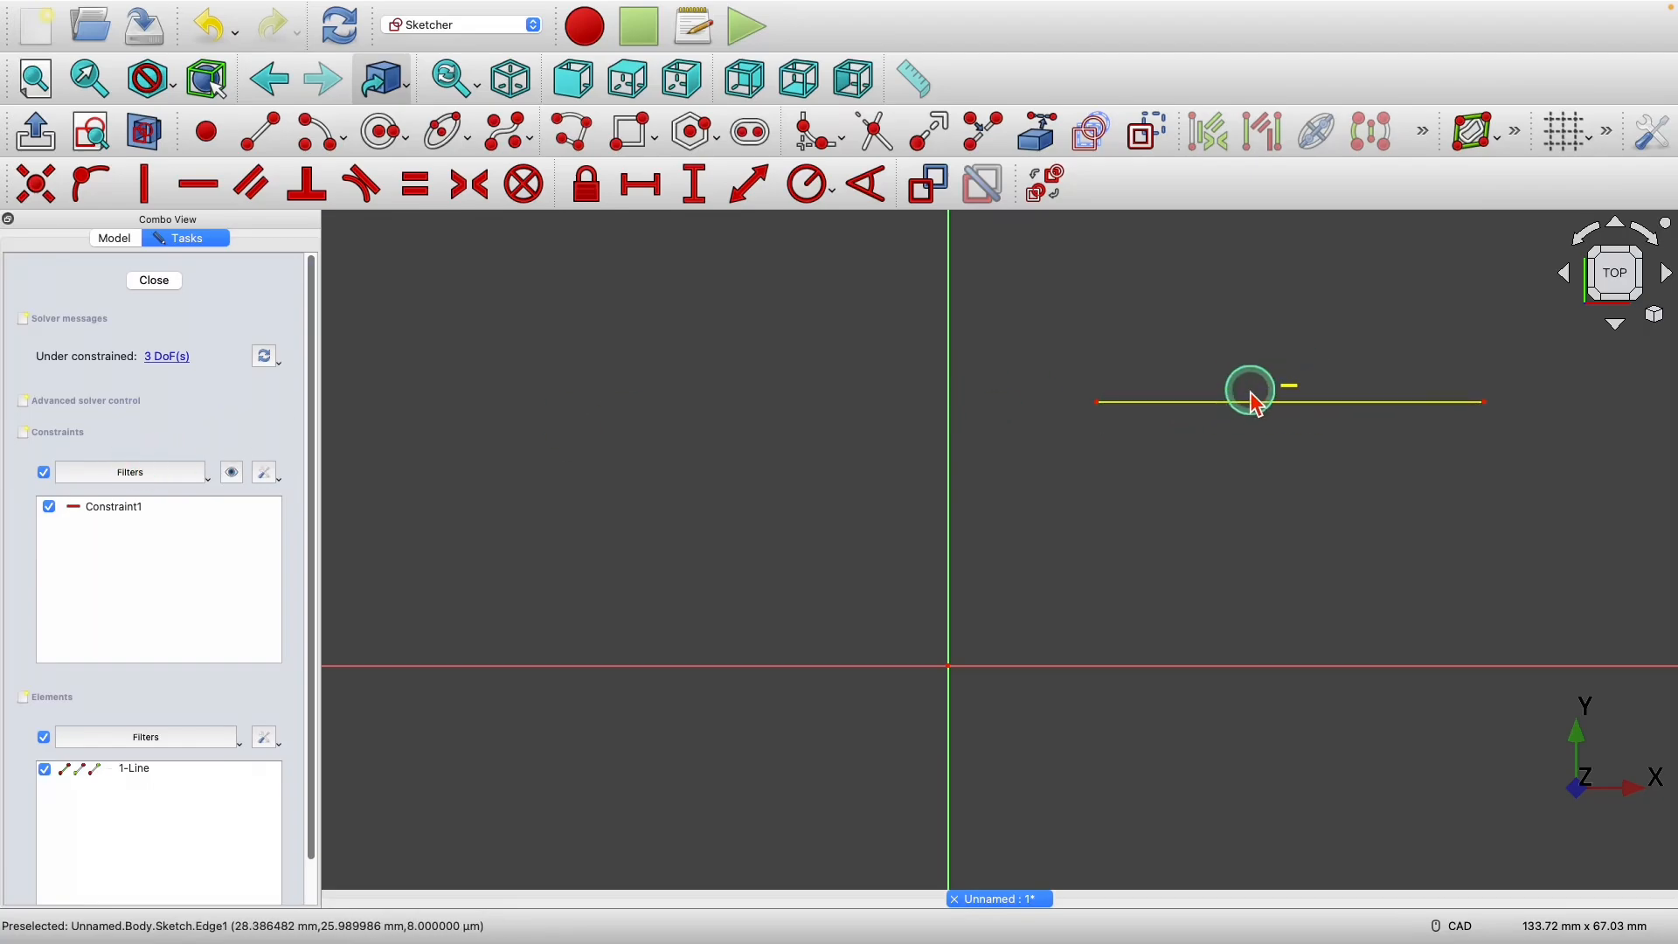
- Delete the horizontally constrained line from the sketch
drag(1048, 323, 1563, 454)
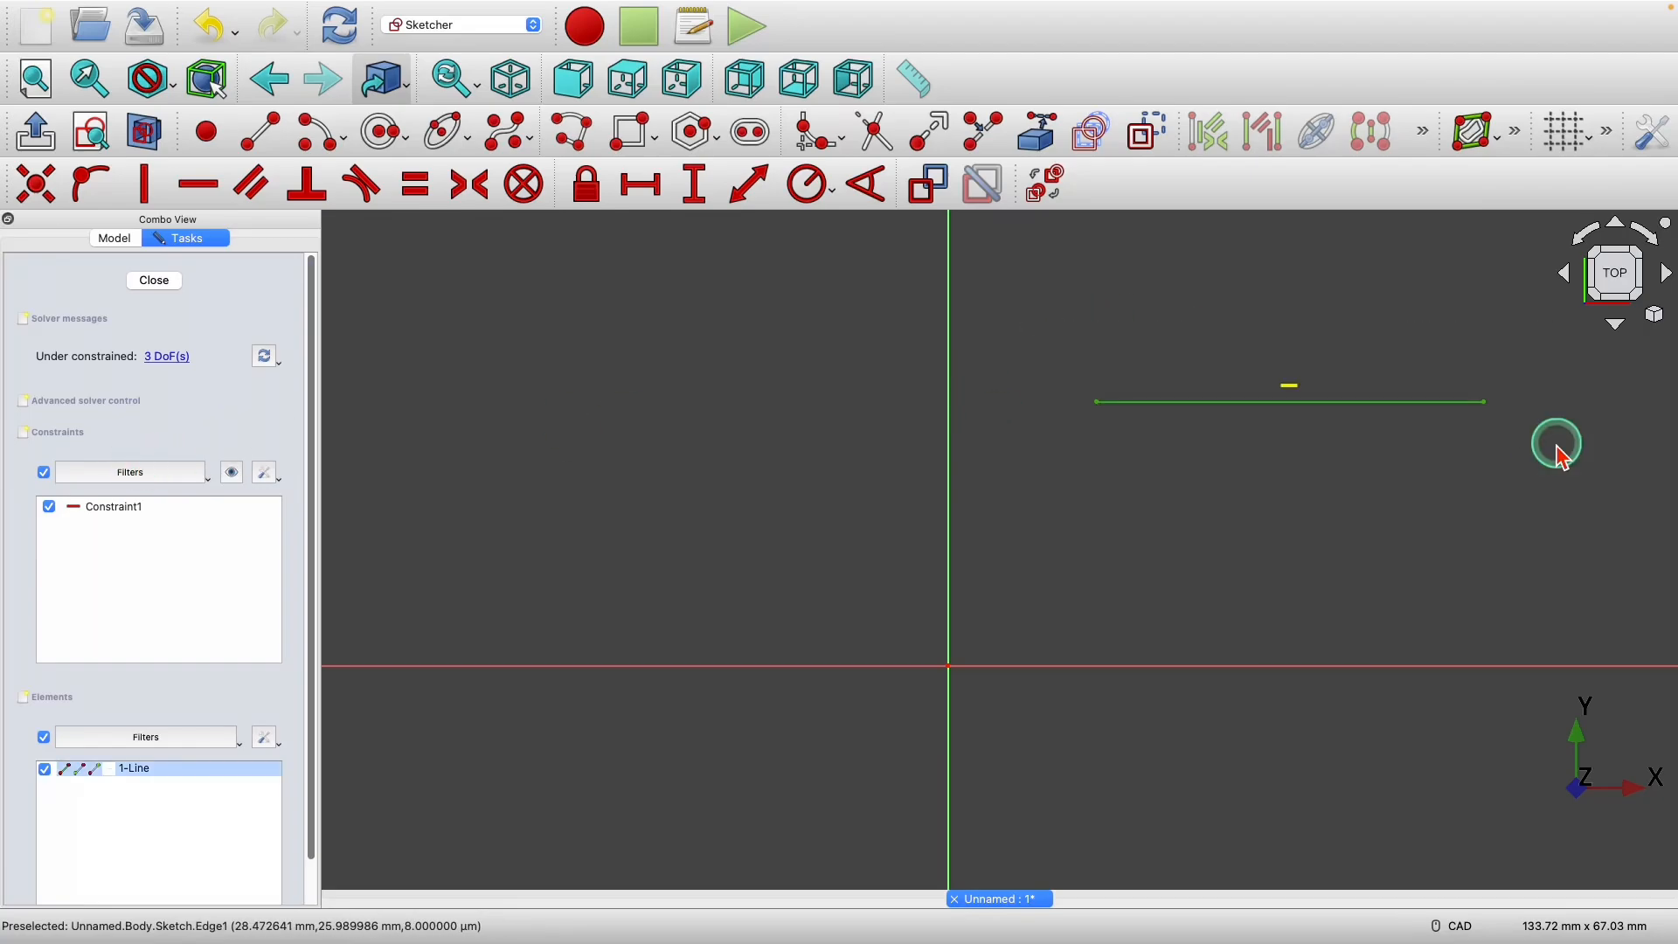
key(Delete)
click(40, 303)
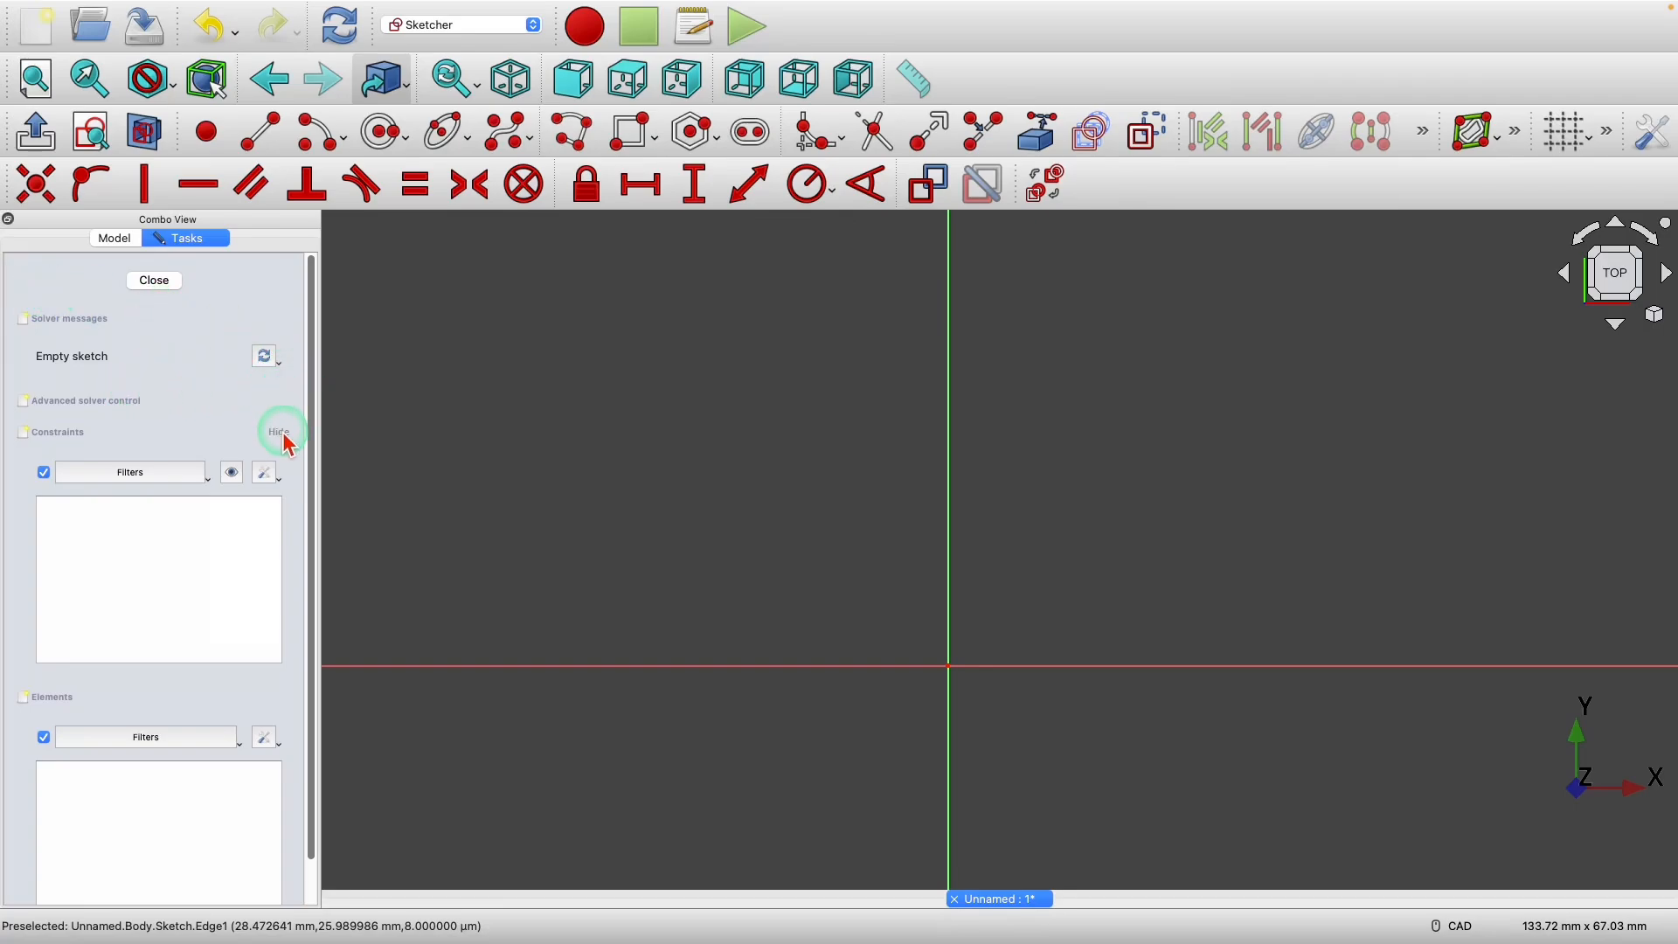
- Turn off the sketch's Auto constraints option
click(275, 485)
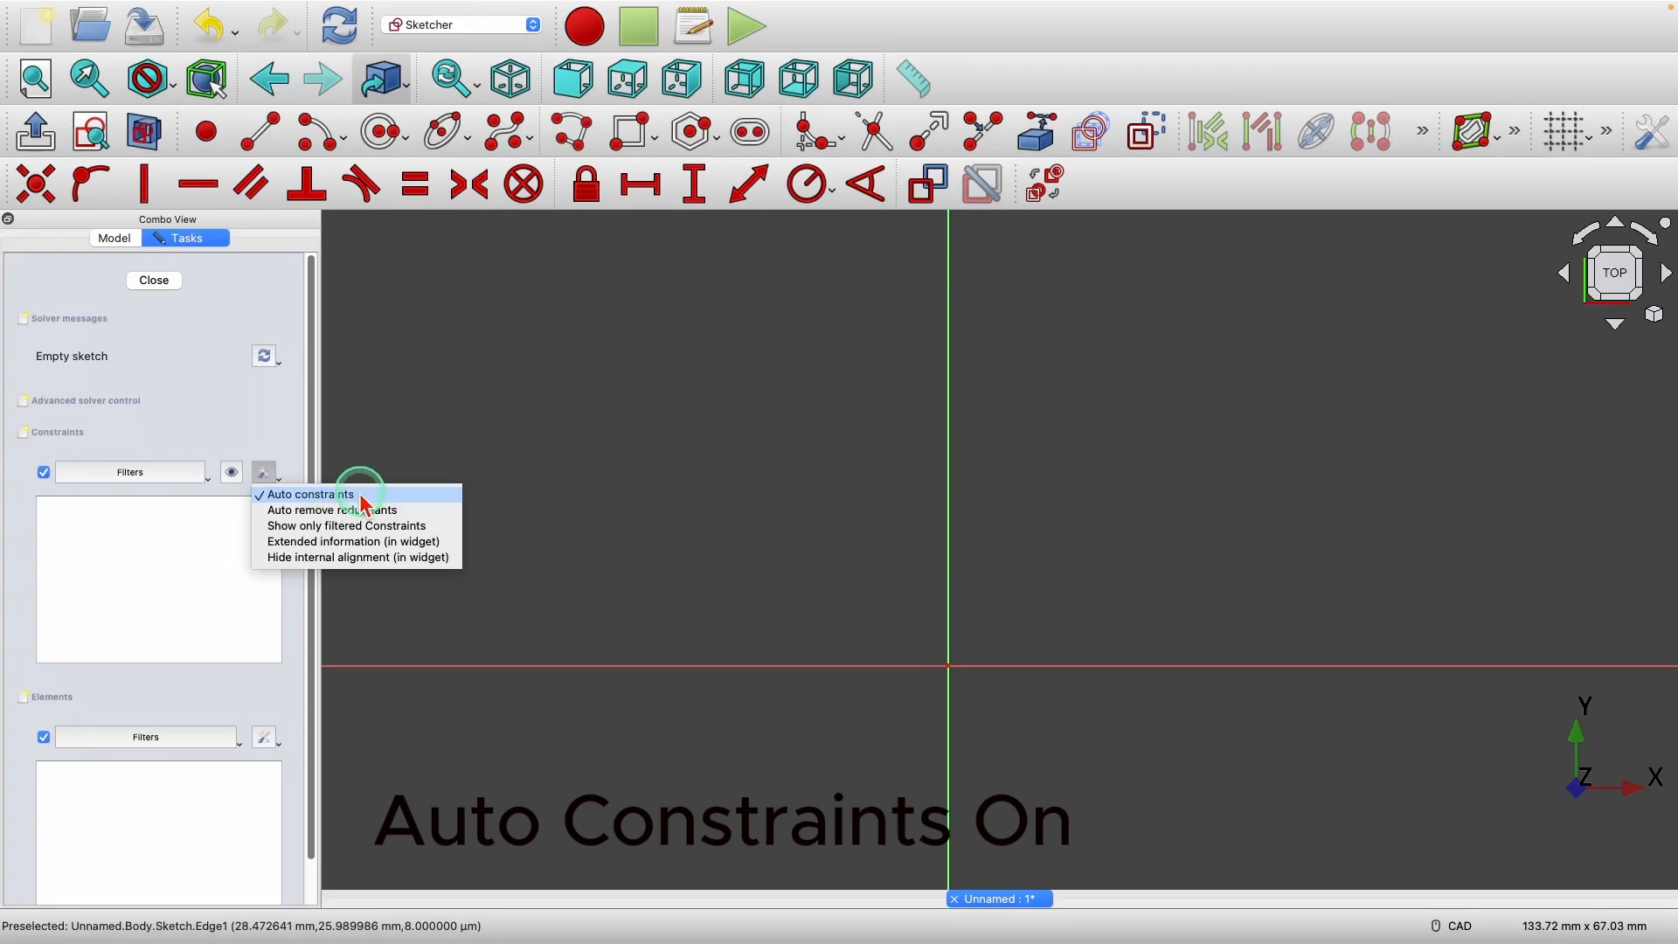
click(279, 496)
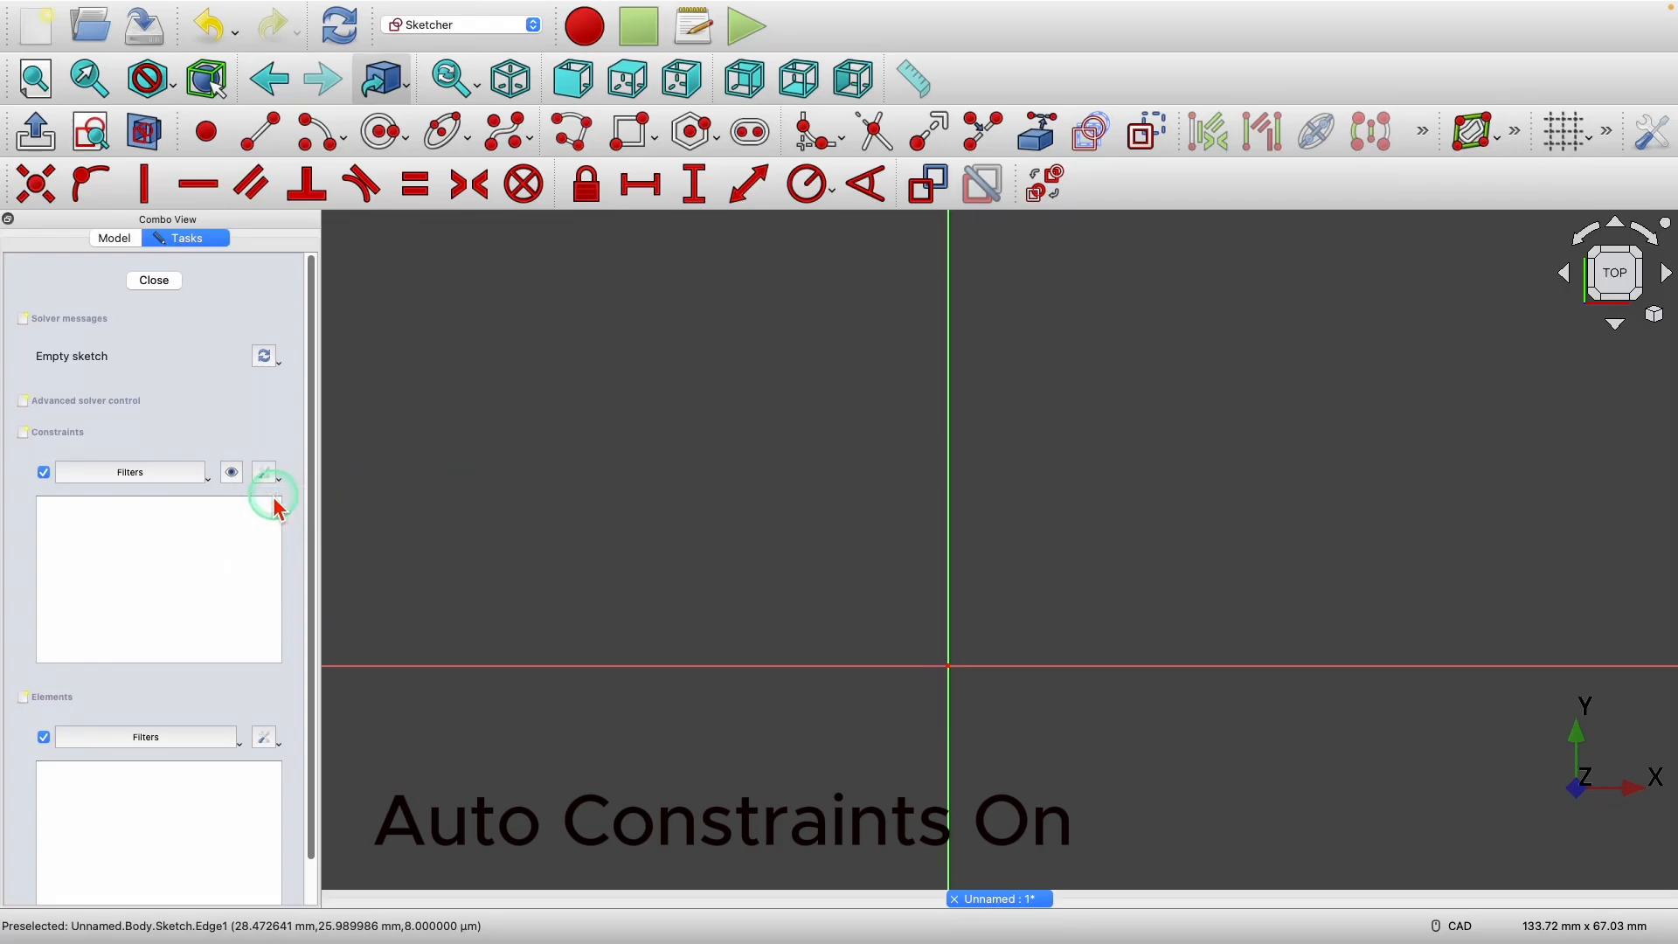
click(269, 476)
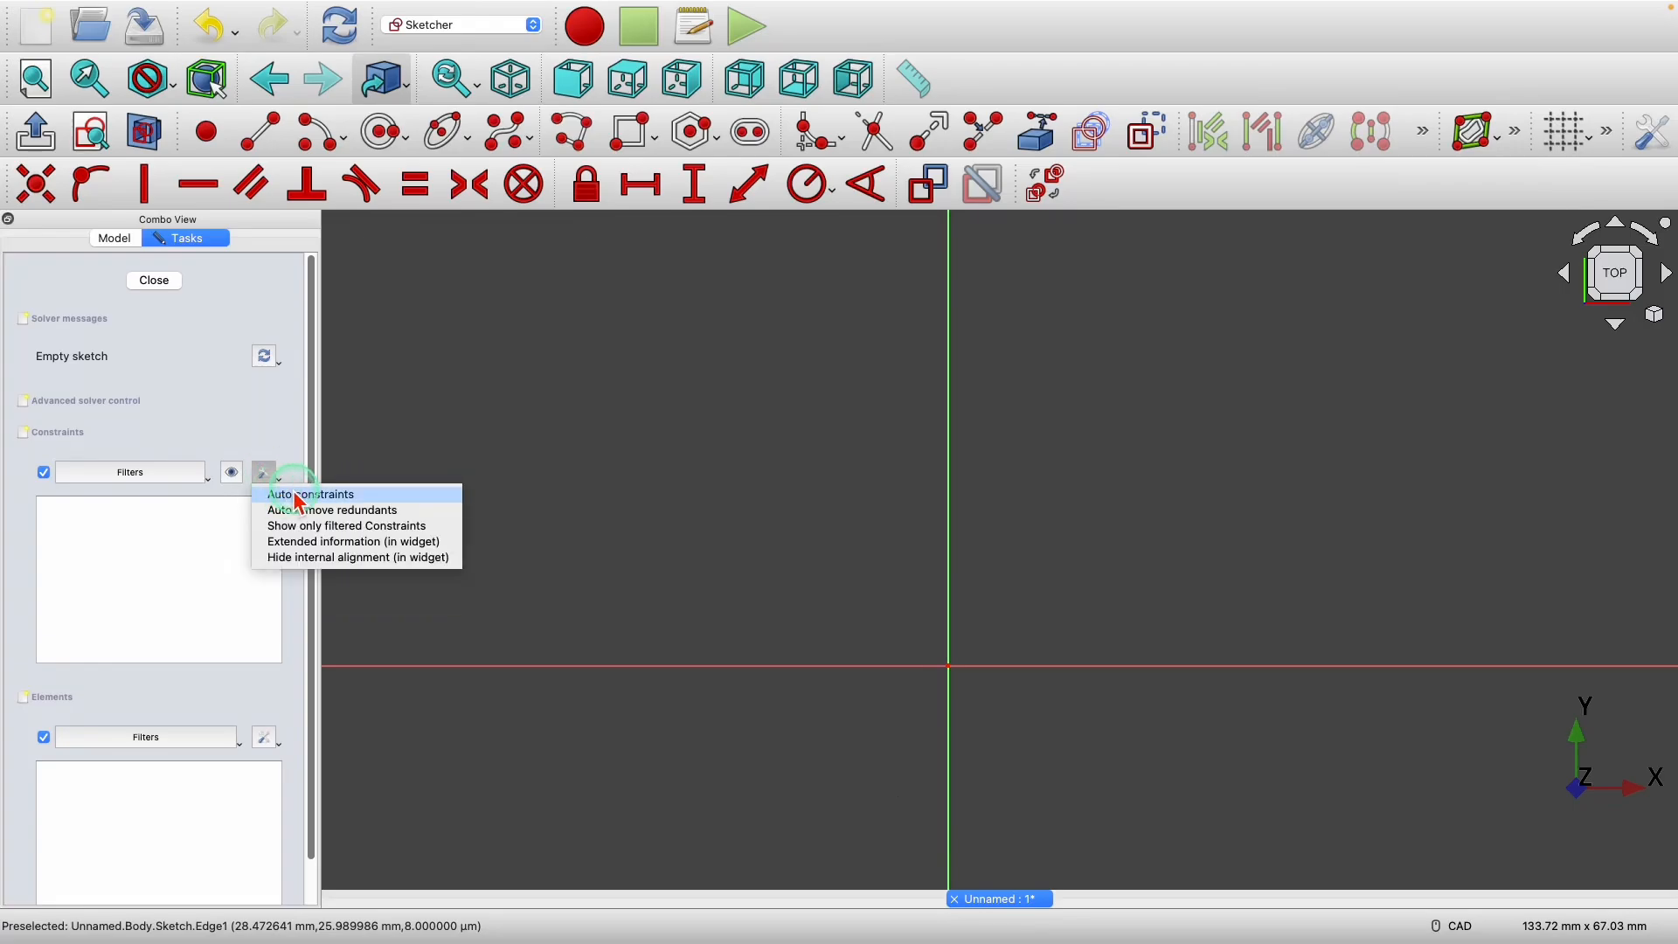
click(297, 496)
- Draw a nearly horizontal line about 40.5 mm long above the X axis without automatic constraints
click(260, 131)
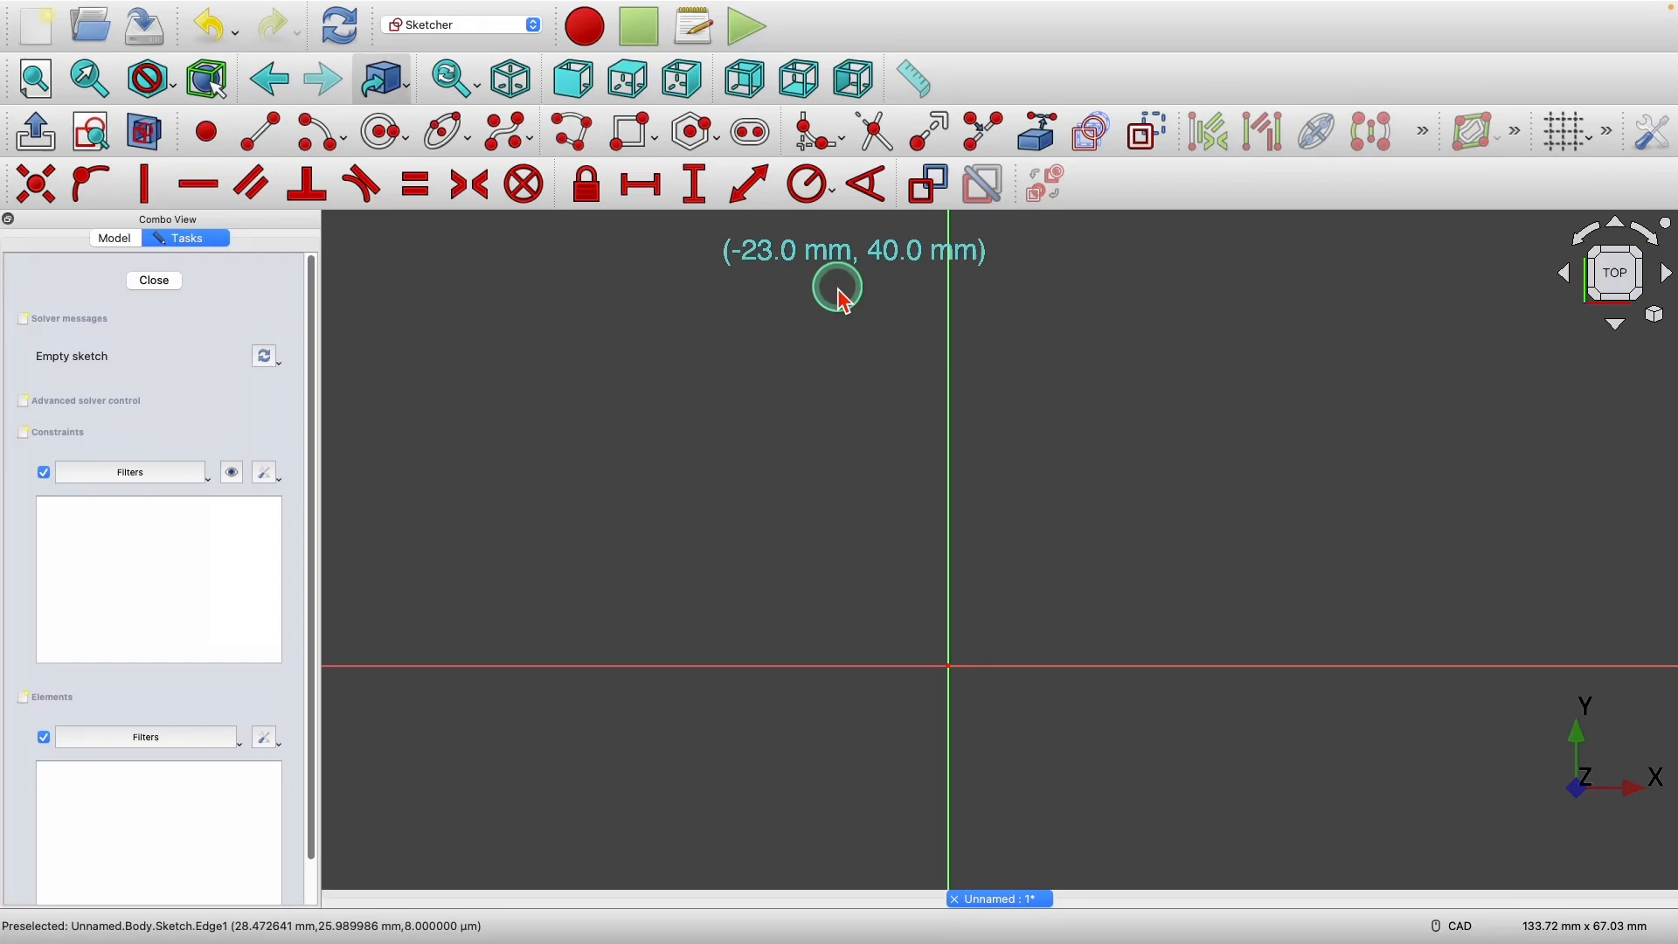
click(1040, 374)
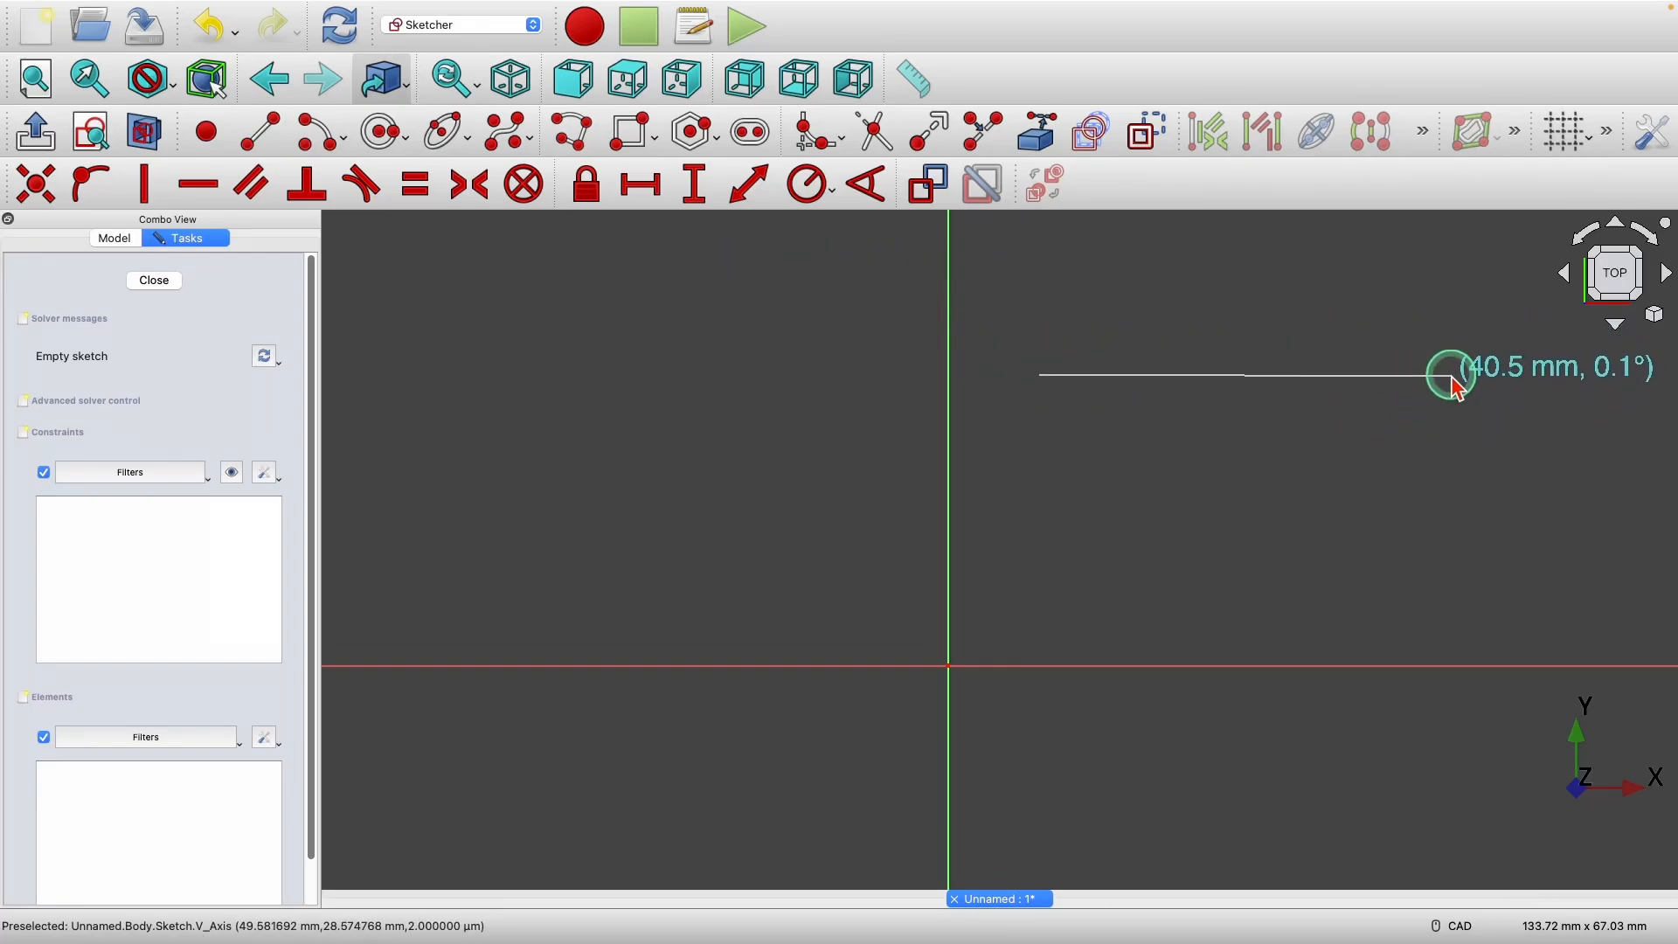
click(1452, 375)
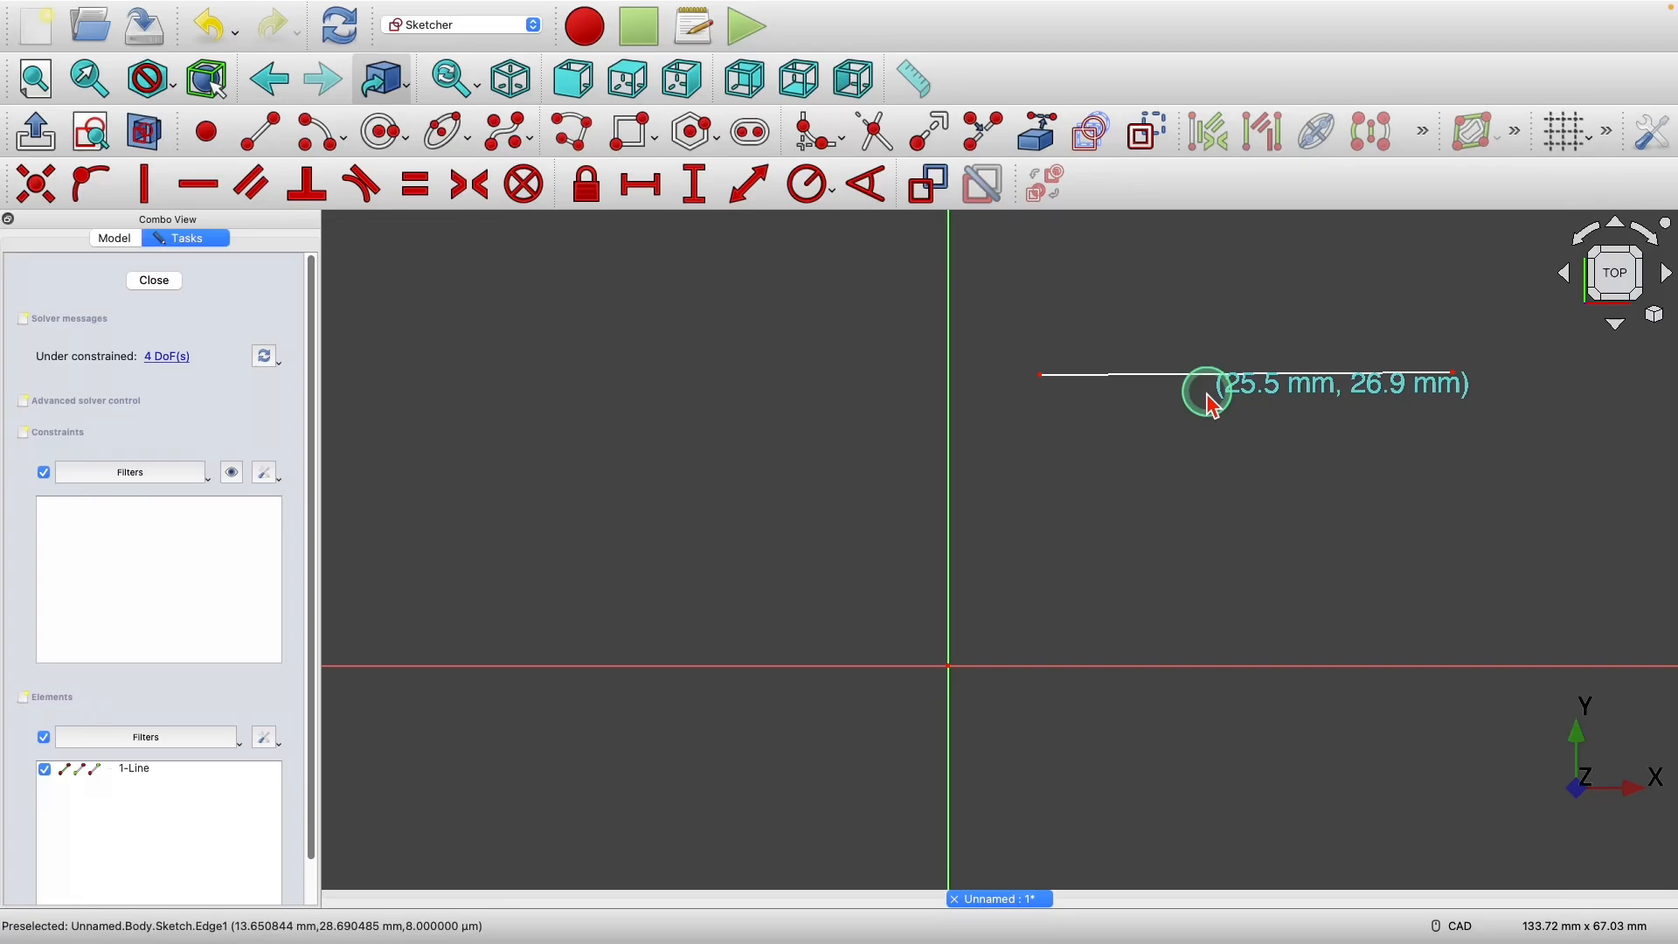
- Turn the sketch's Auto constraints option back on
click(277, 478)
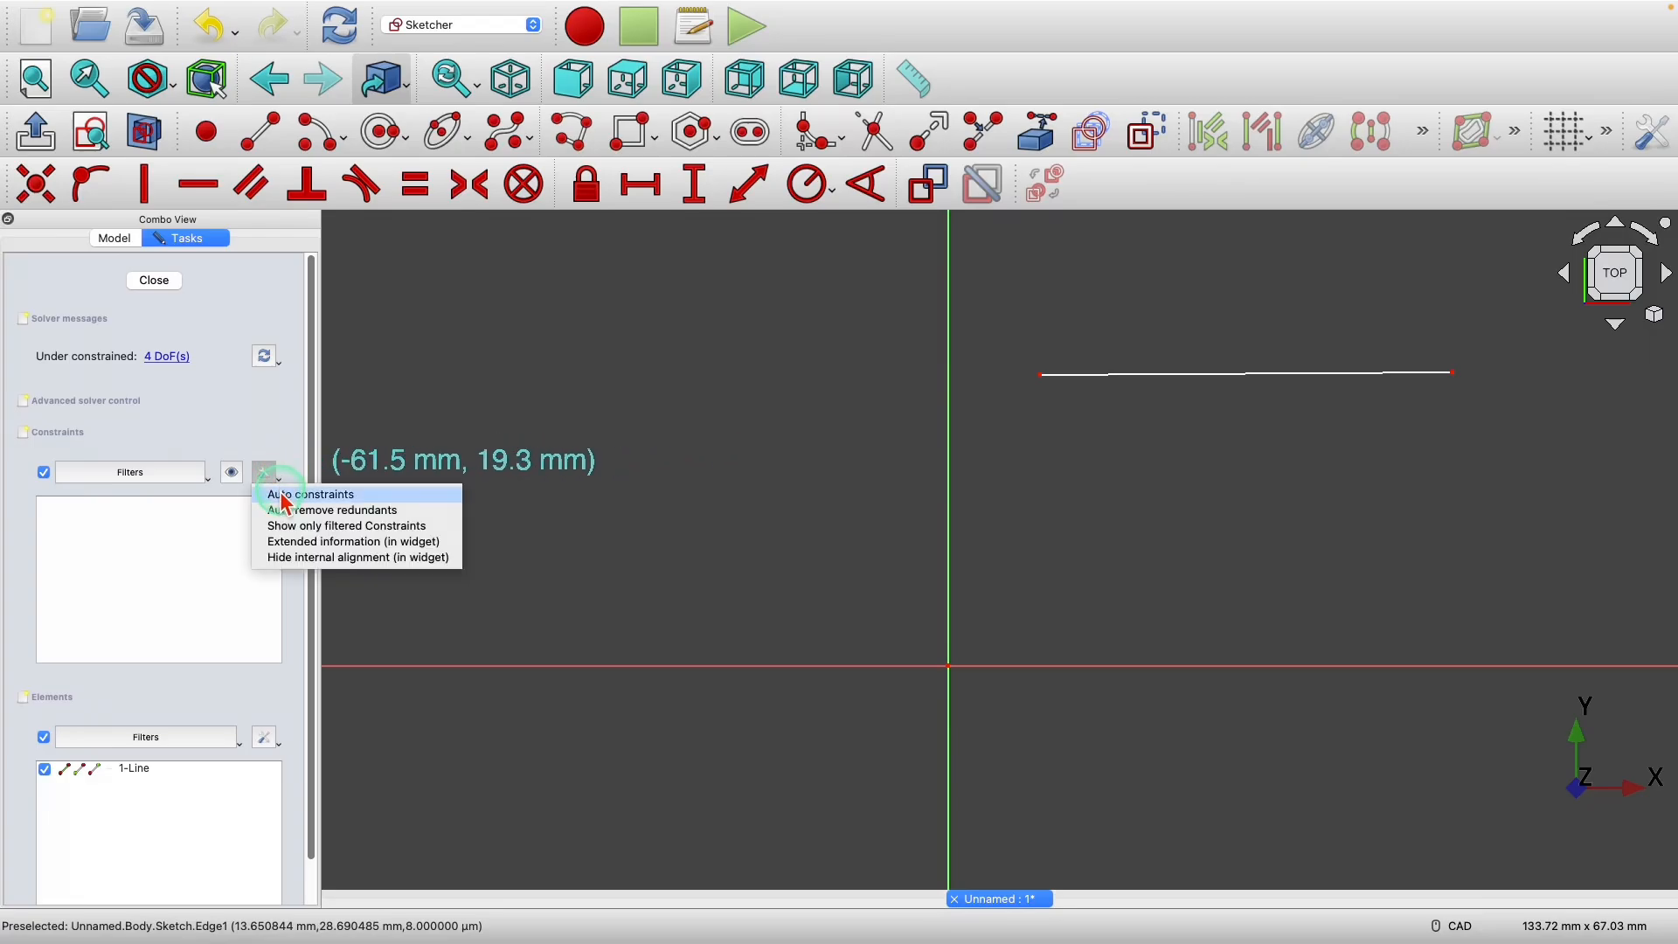
click(272, 514)
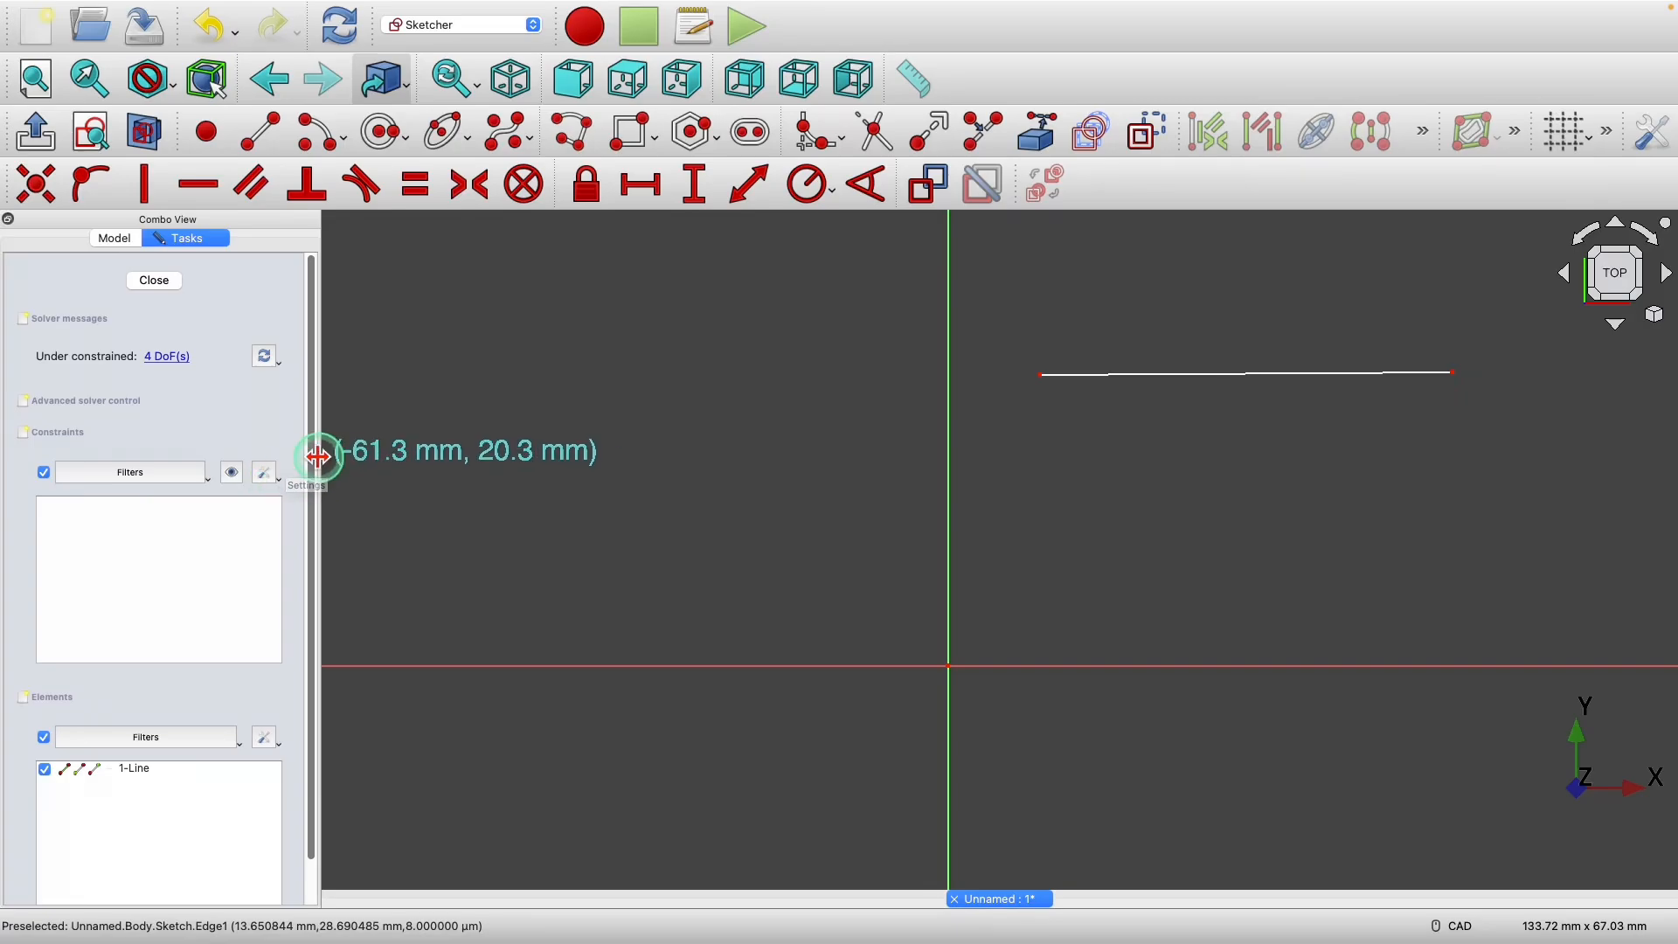
click(283, 487)
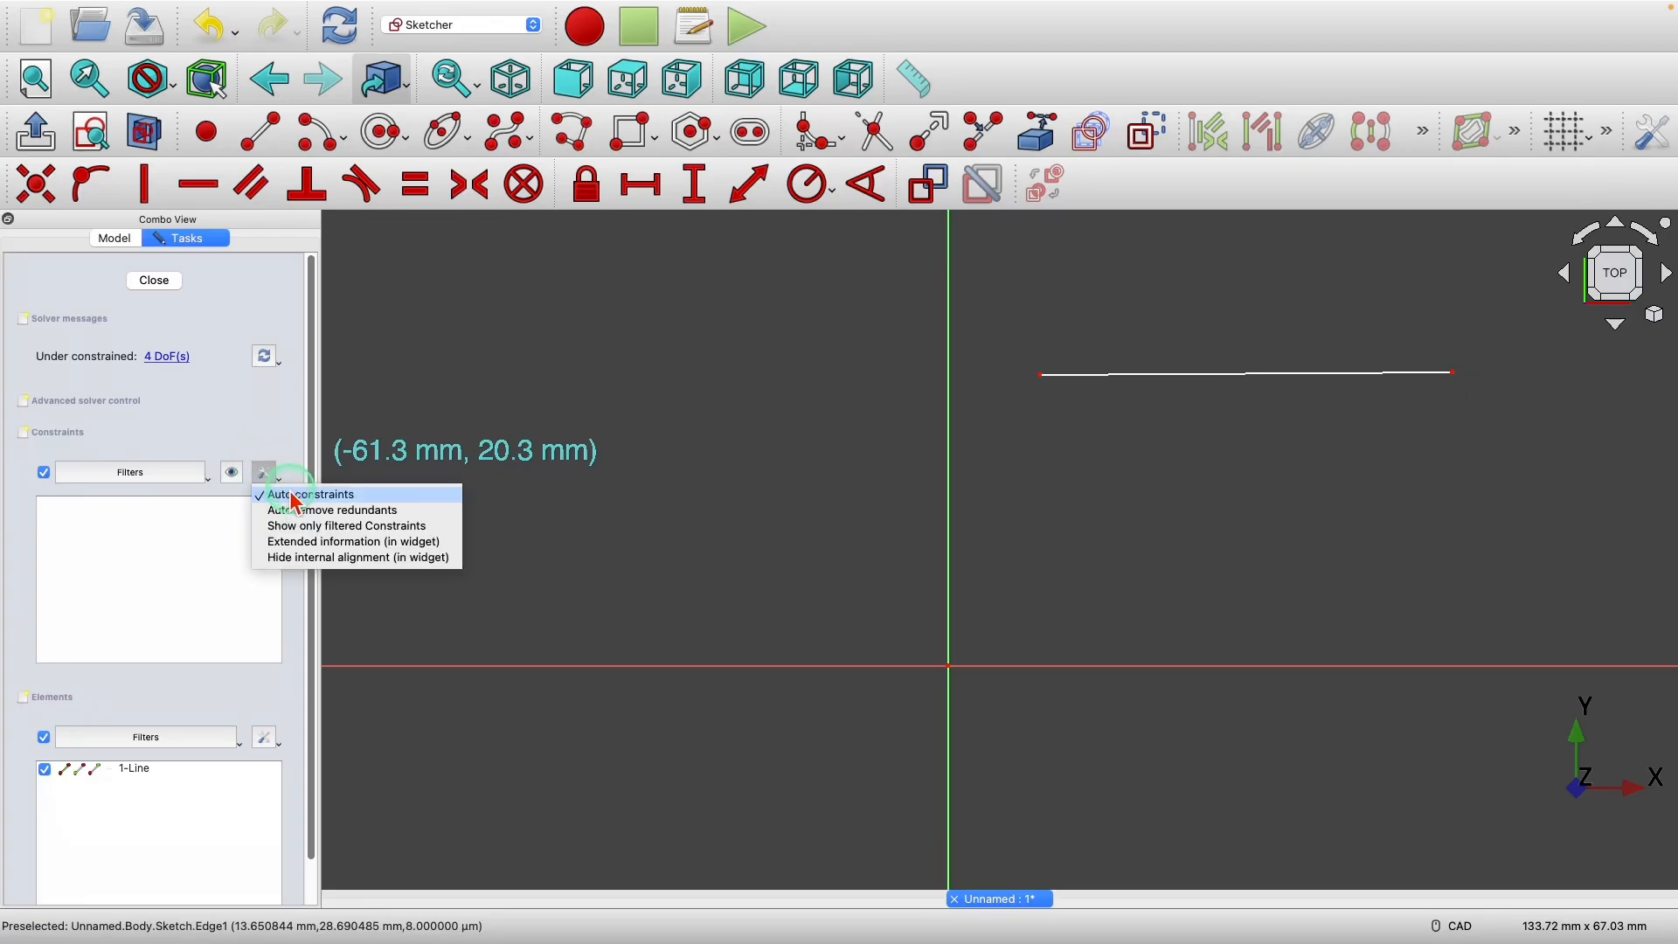
click(295, 498)
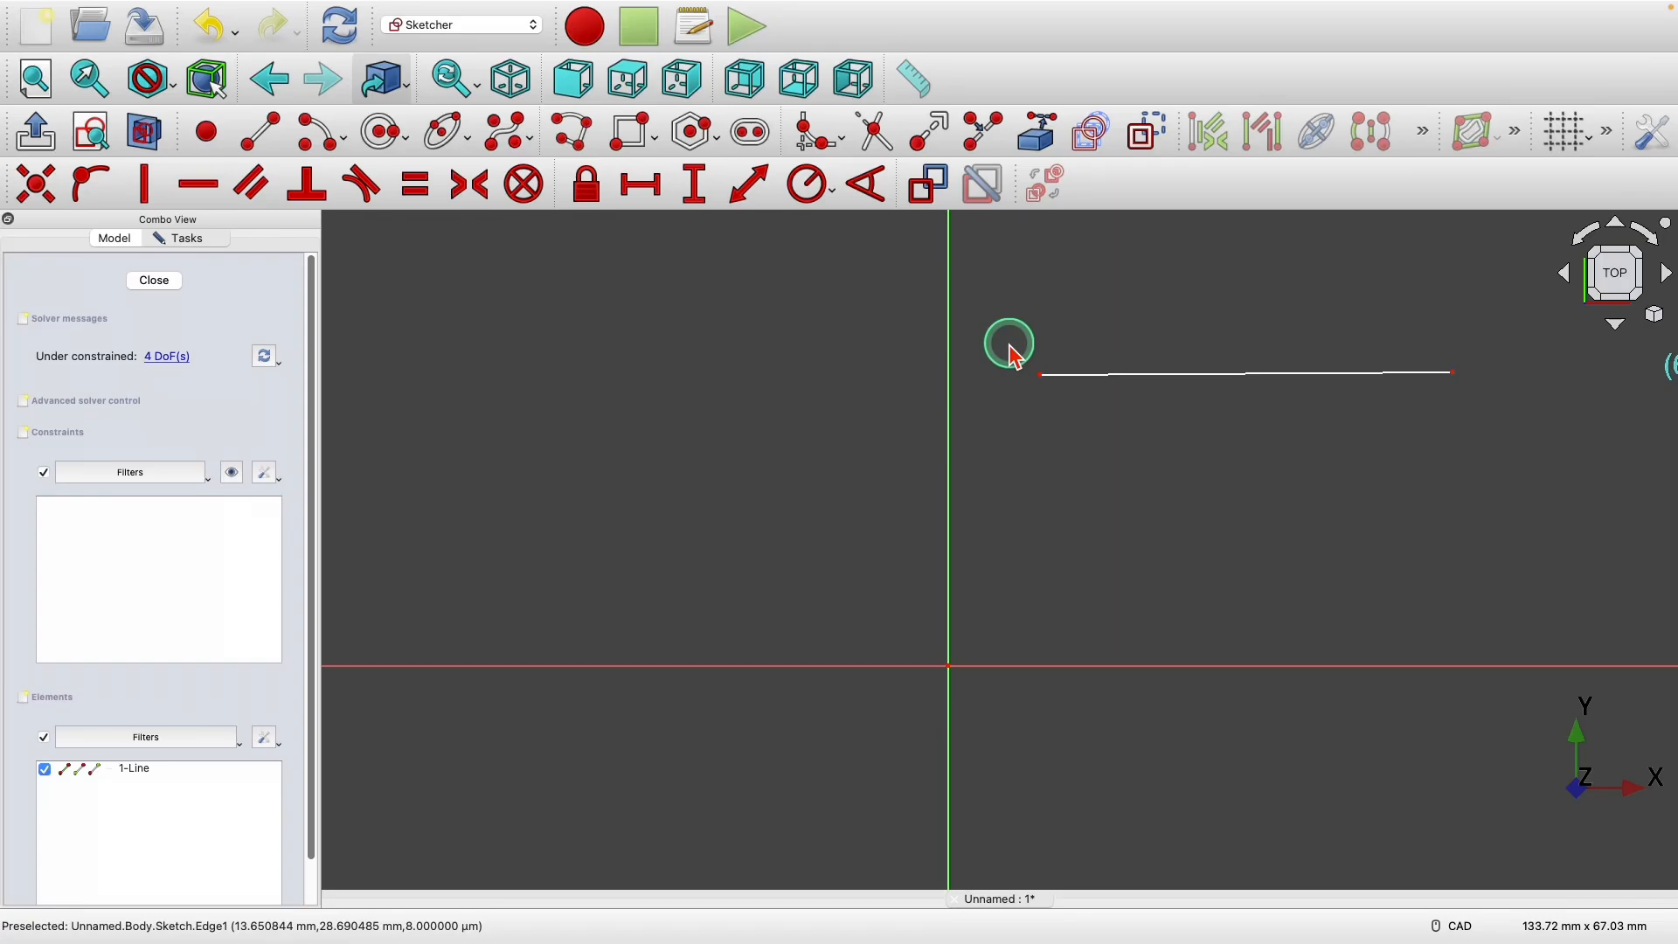
- Leave the Line tool and delete the unconstrained line from the sketch
click(1111, 375)
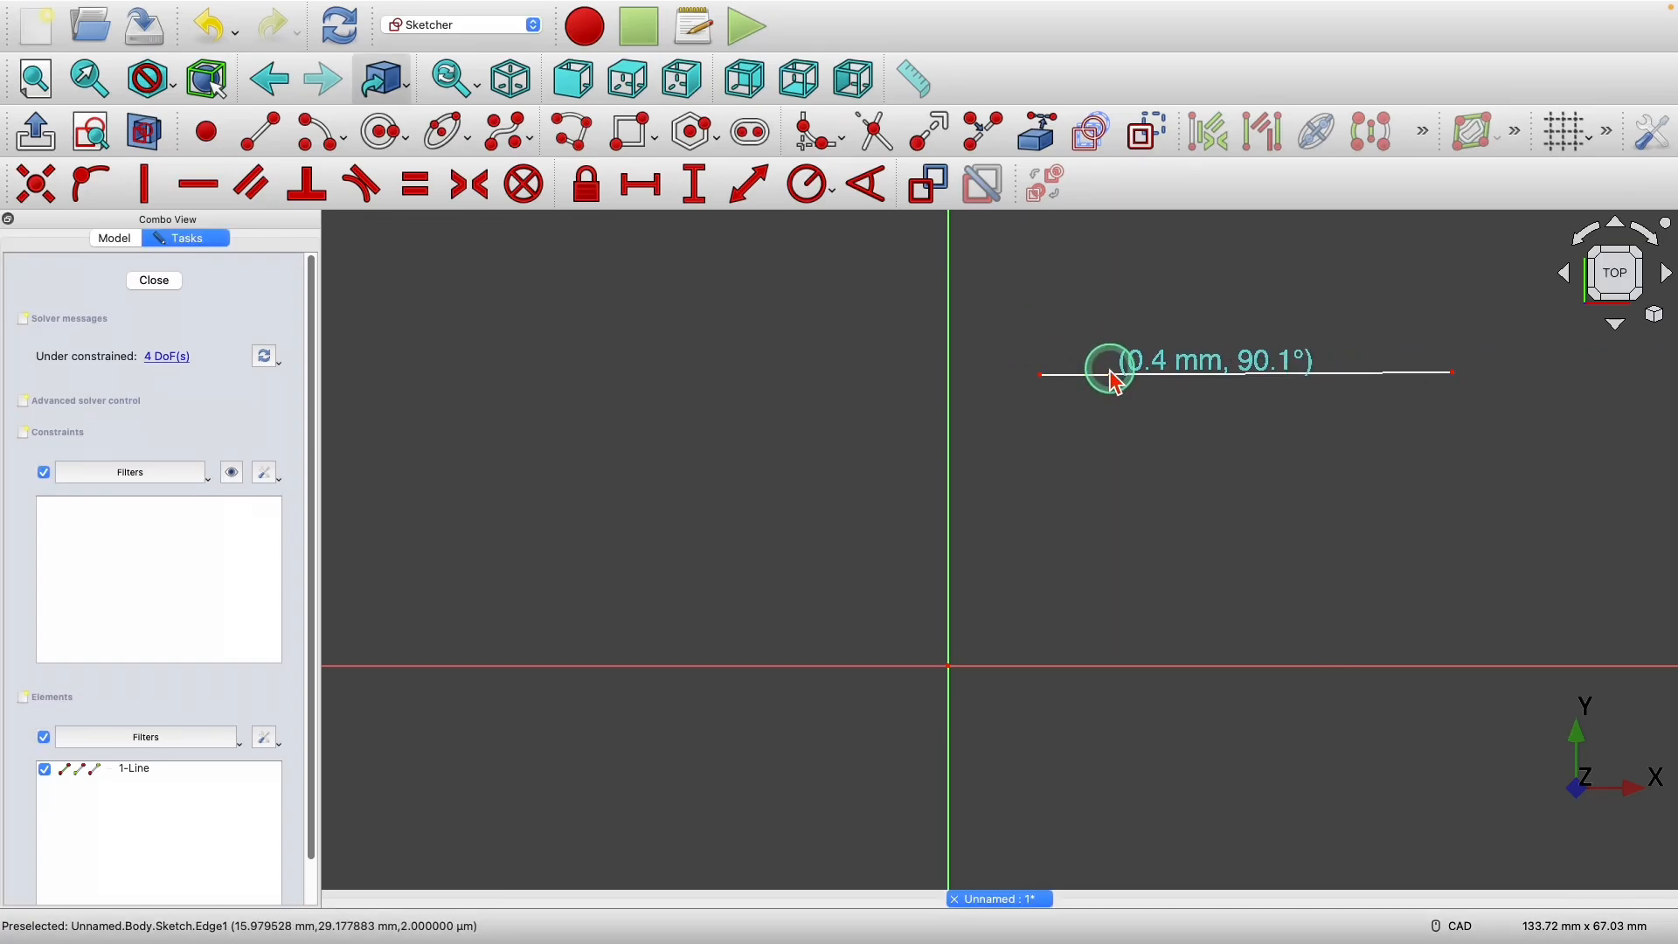
key(Escape)
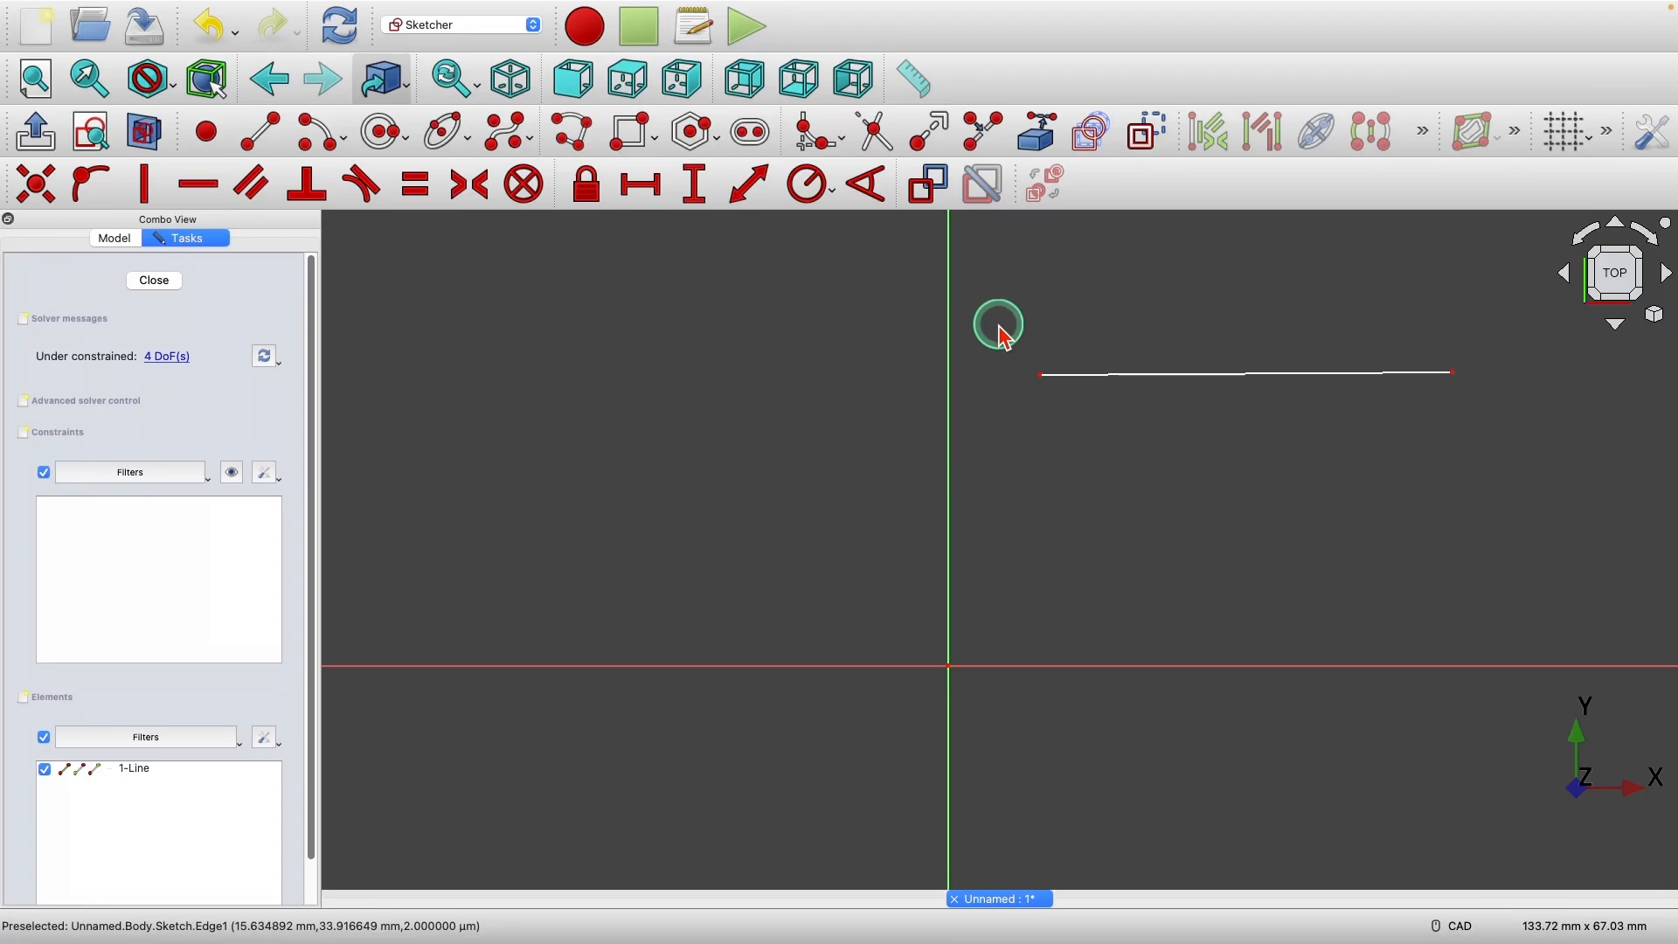
drag(999, 324, 1493, 406)
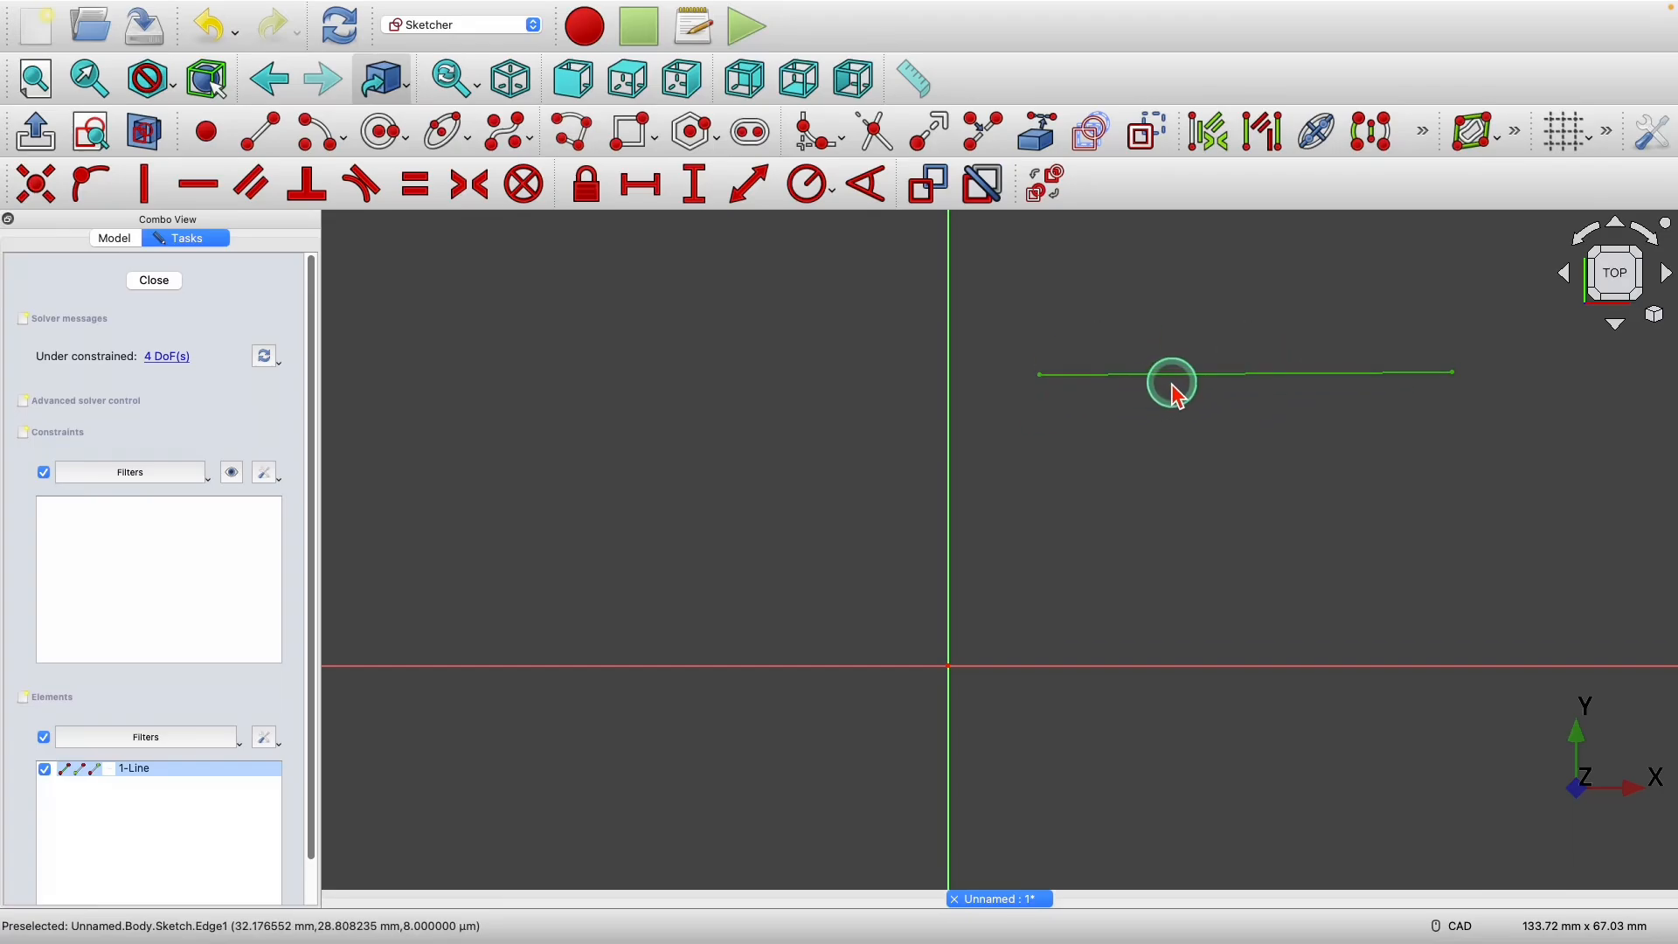
key(Delete)
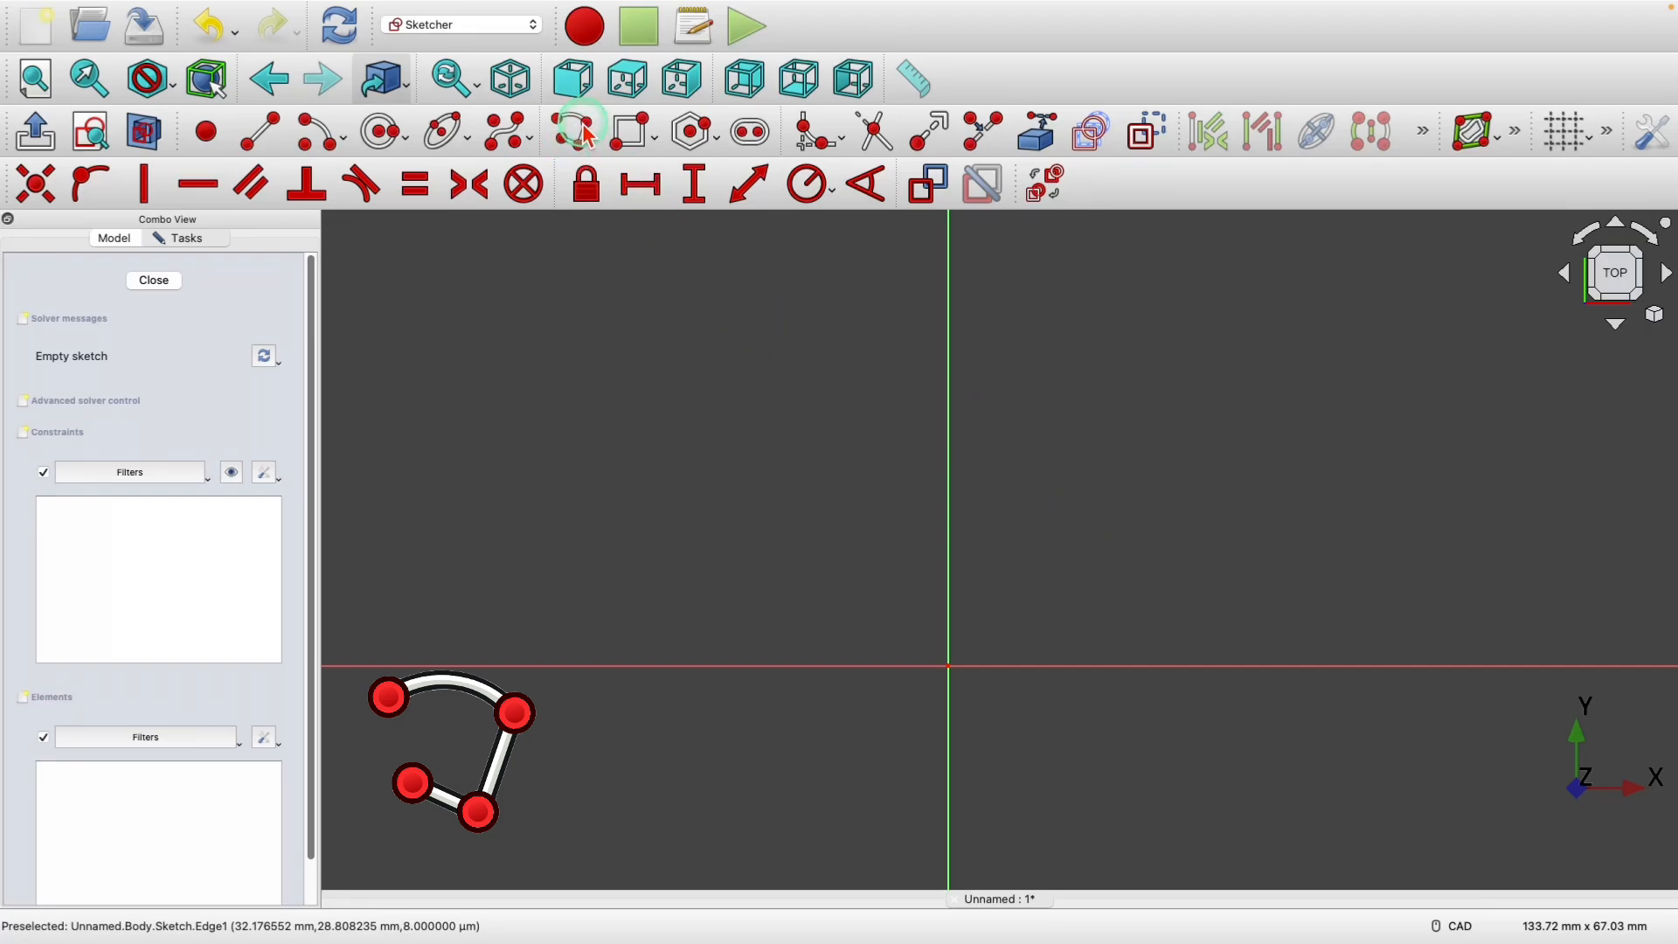
- Start a polyline above the X axis with a horizontal base about 49 mm long and a short vertical line up from its right end
click(580, 137)
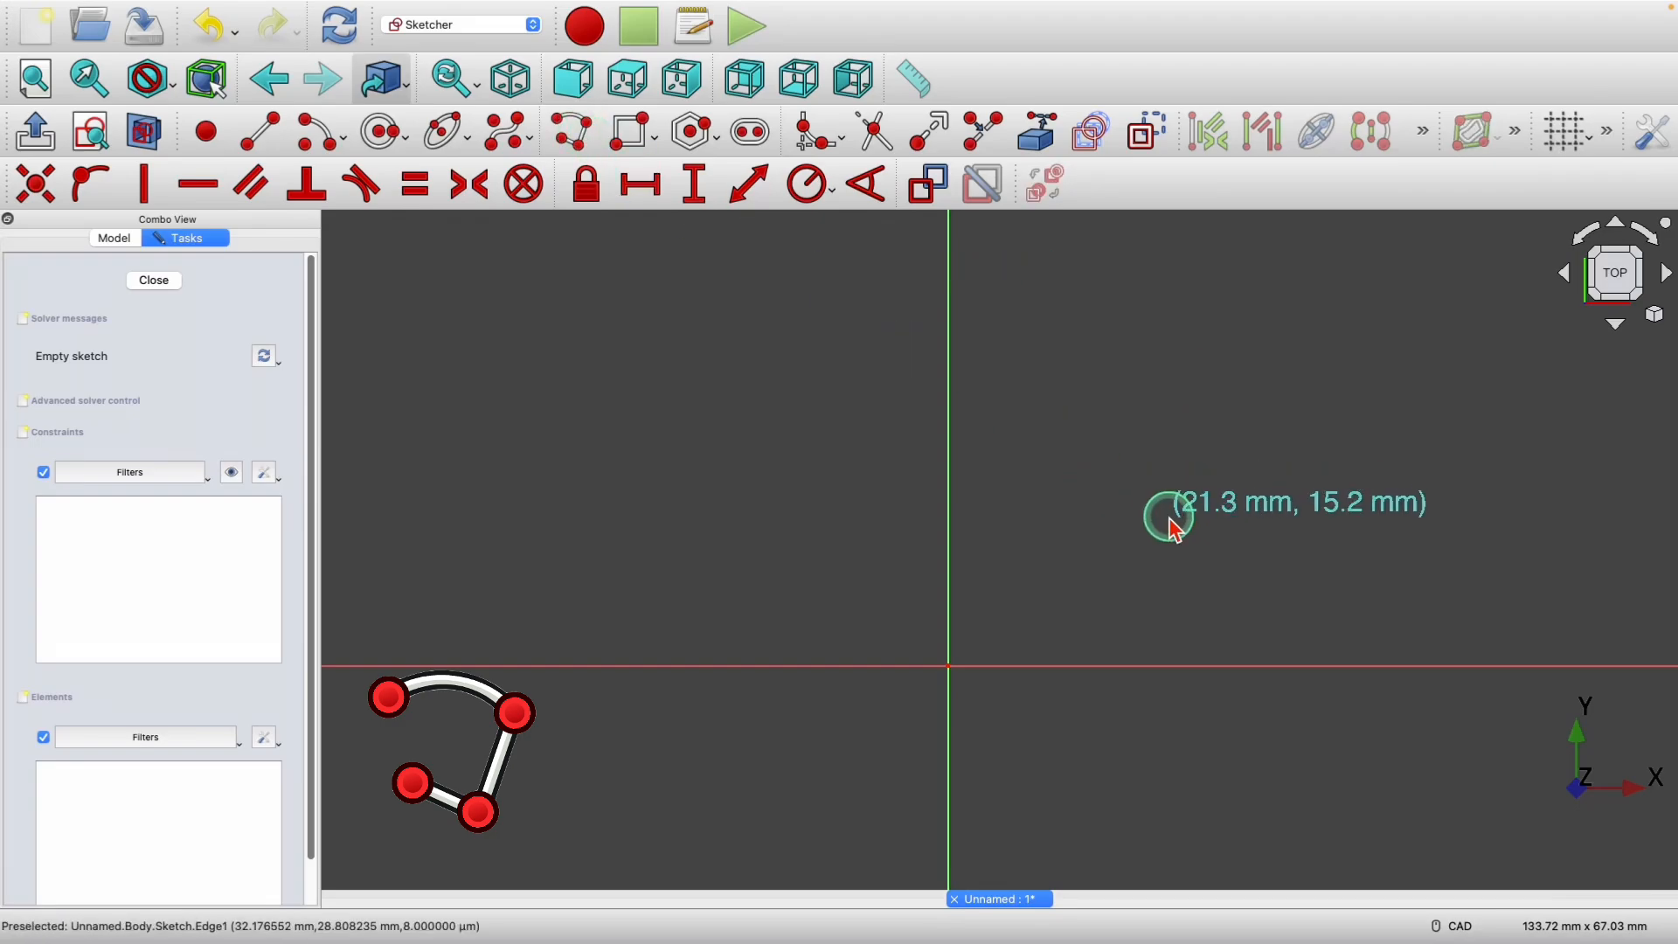
scroll(1194, 450, up, 1)
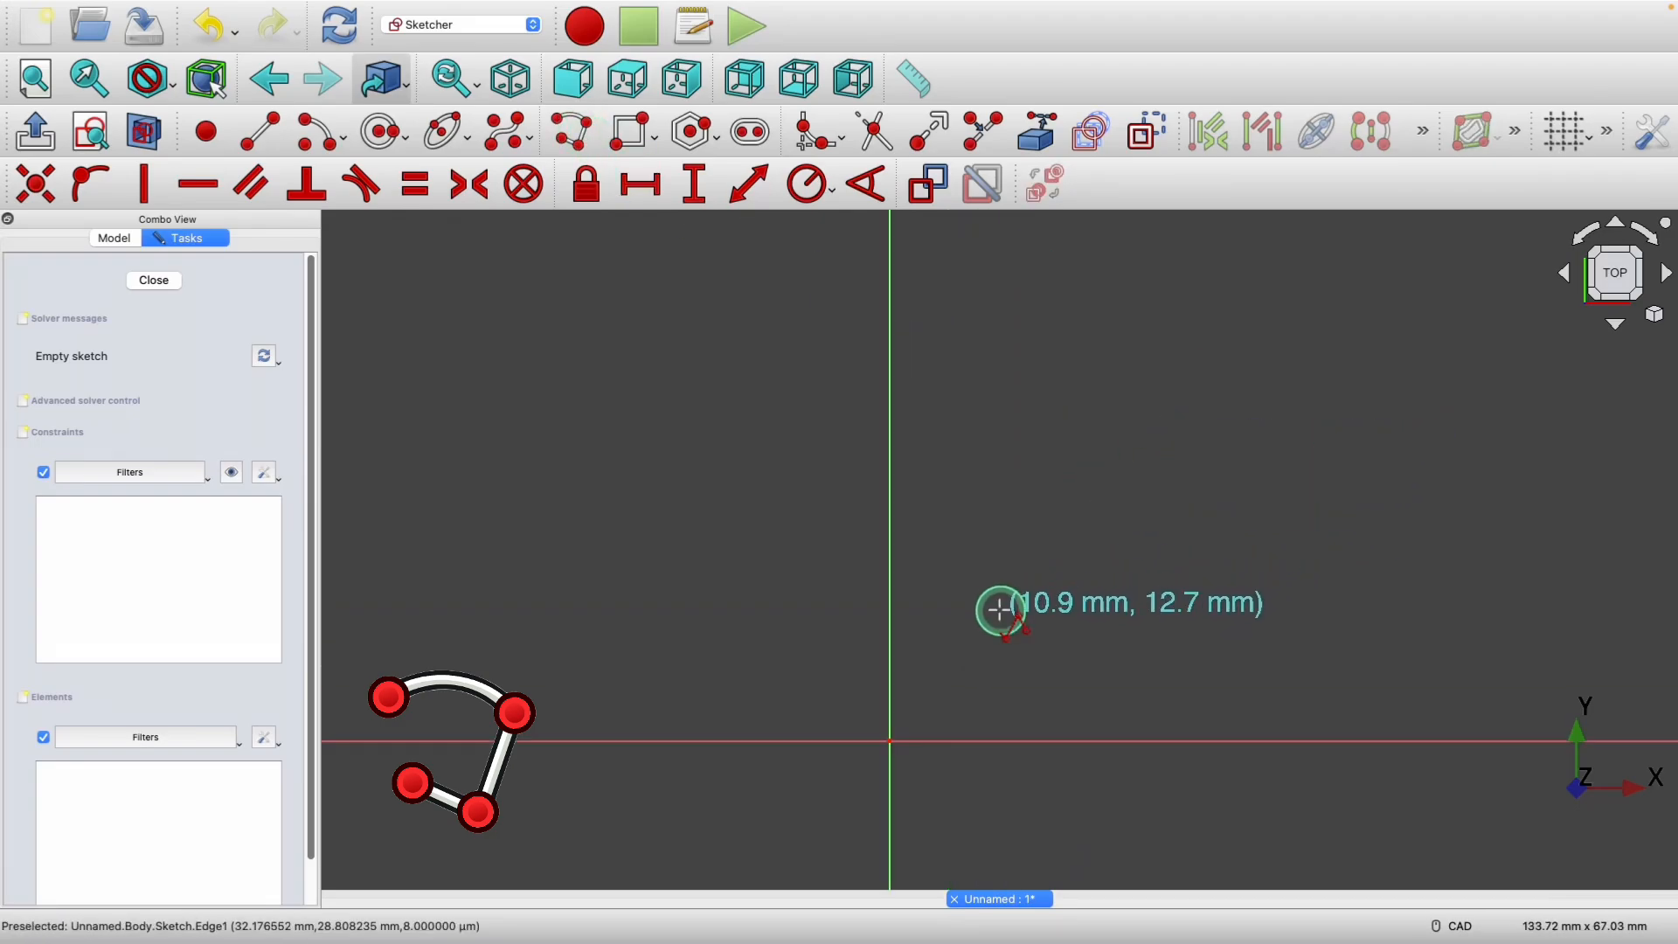
click(996, 613)
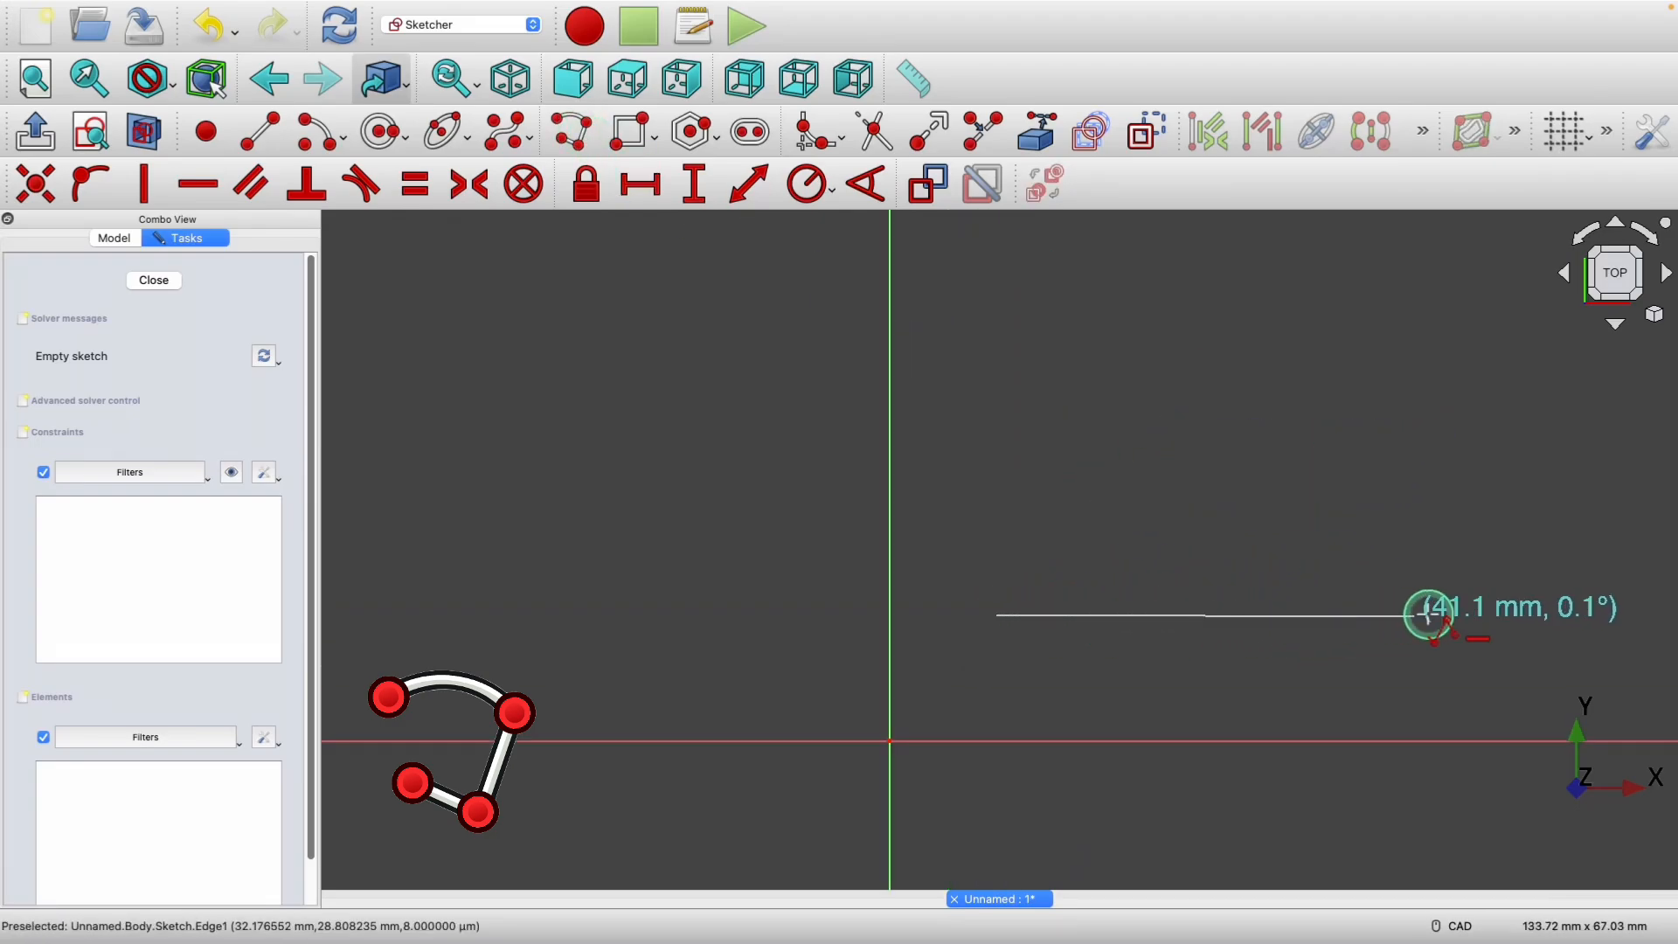
click(1484, 614)
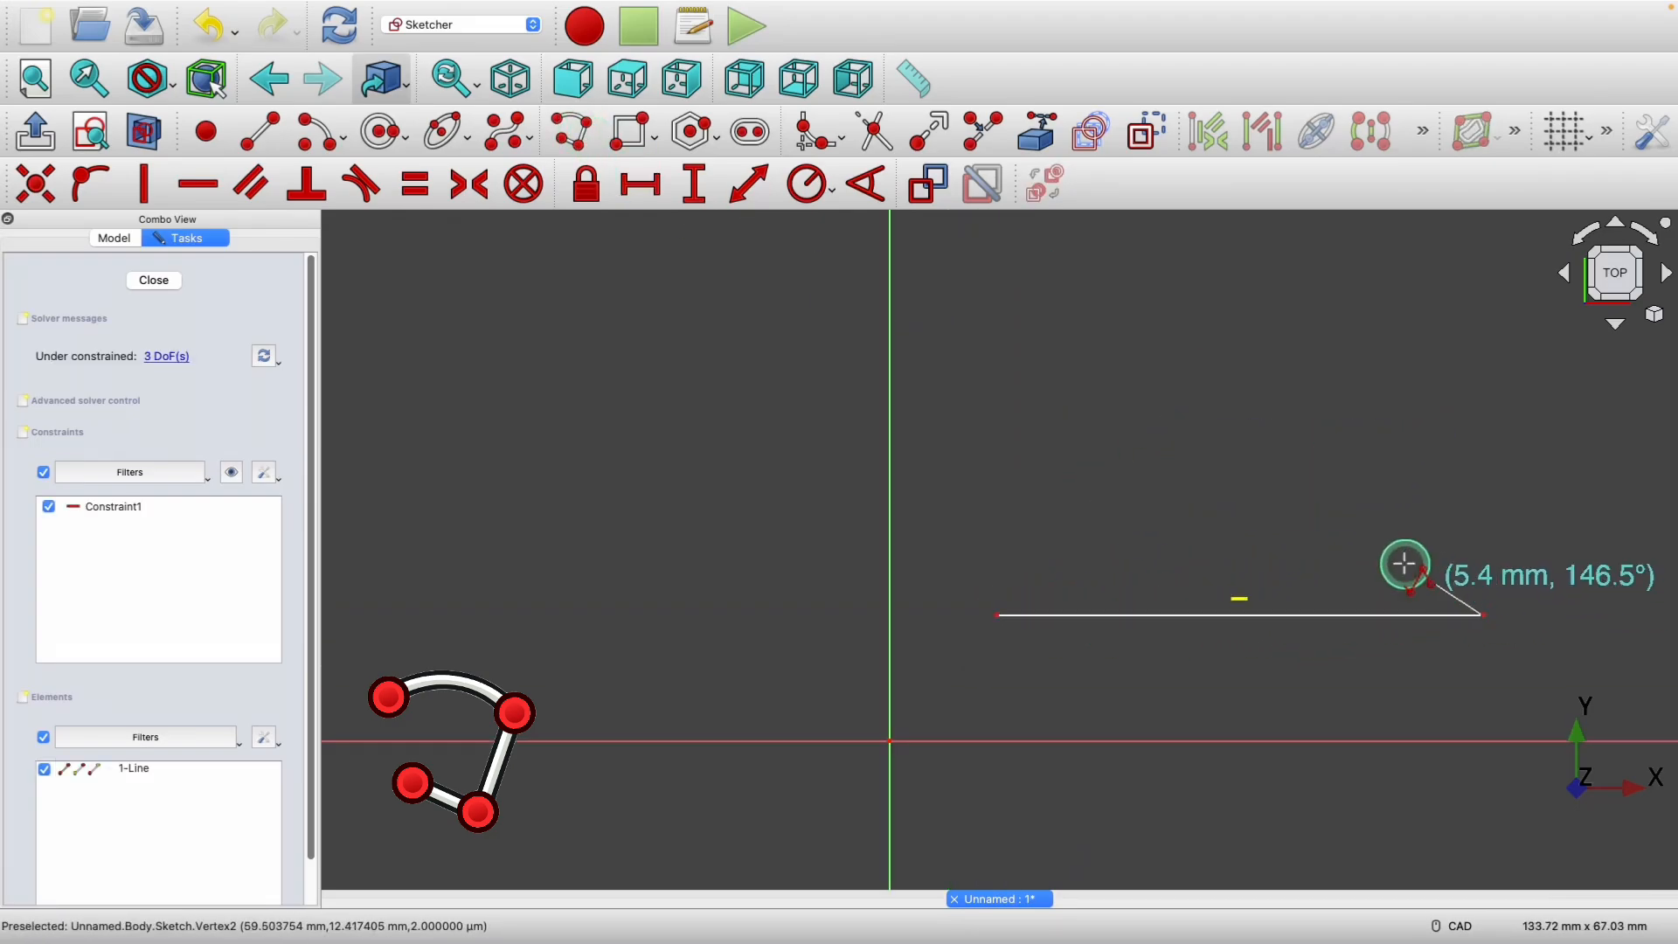
click(1485, 555)
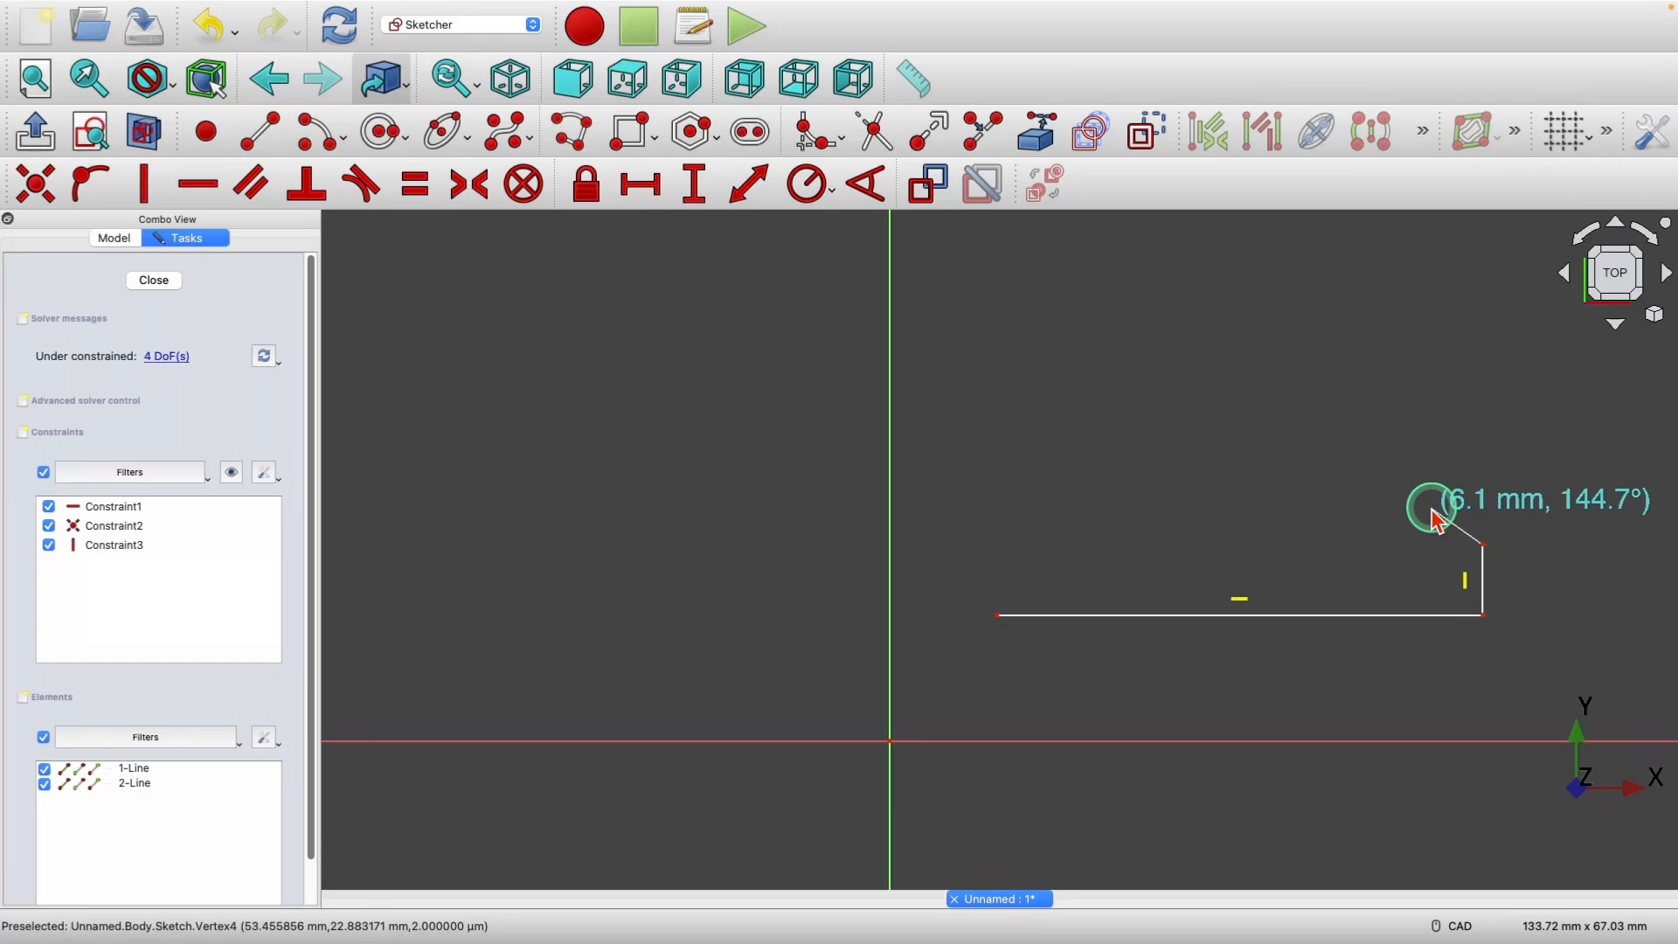
- Continue the polyline with a leftward-bulging arc perpendicular to the short vertical line, with a radius of about 10.8 mm and a sweep of about 158°
key(m)
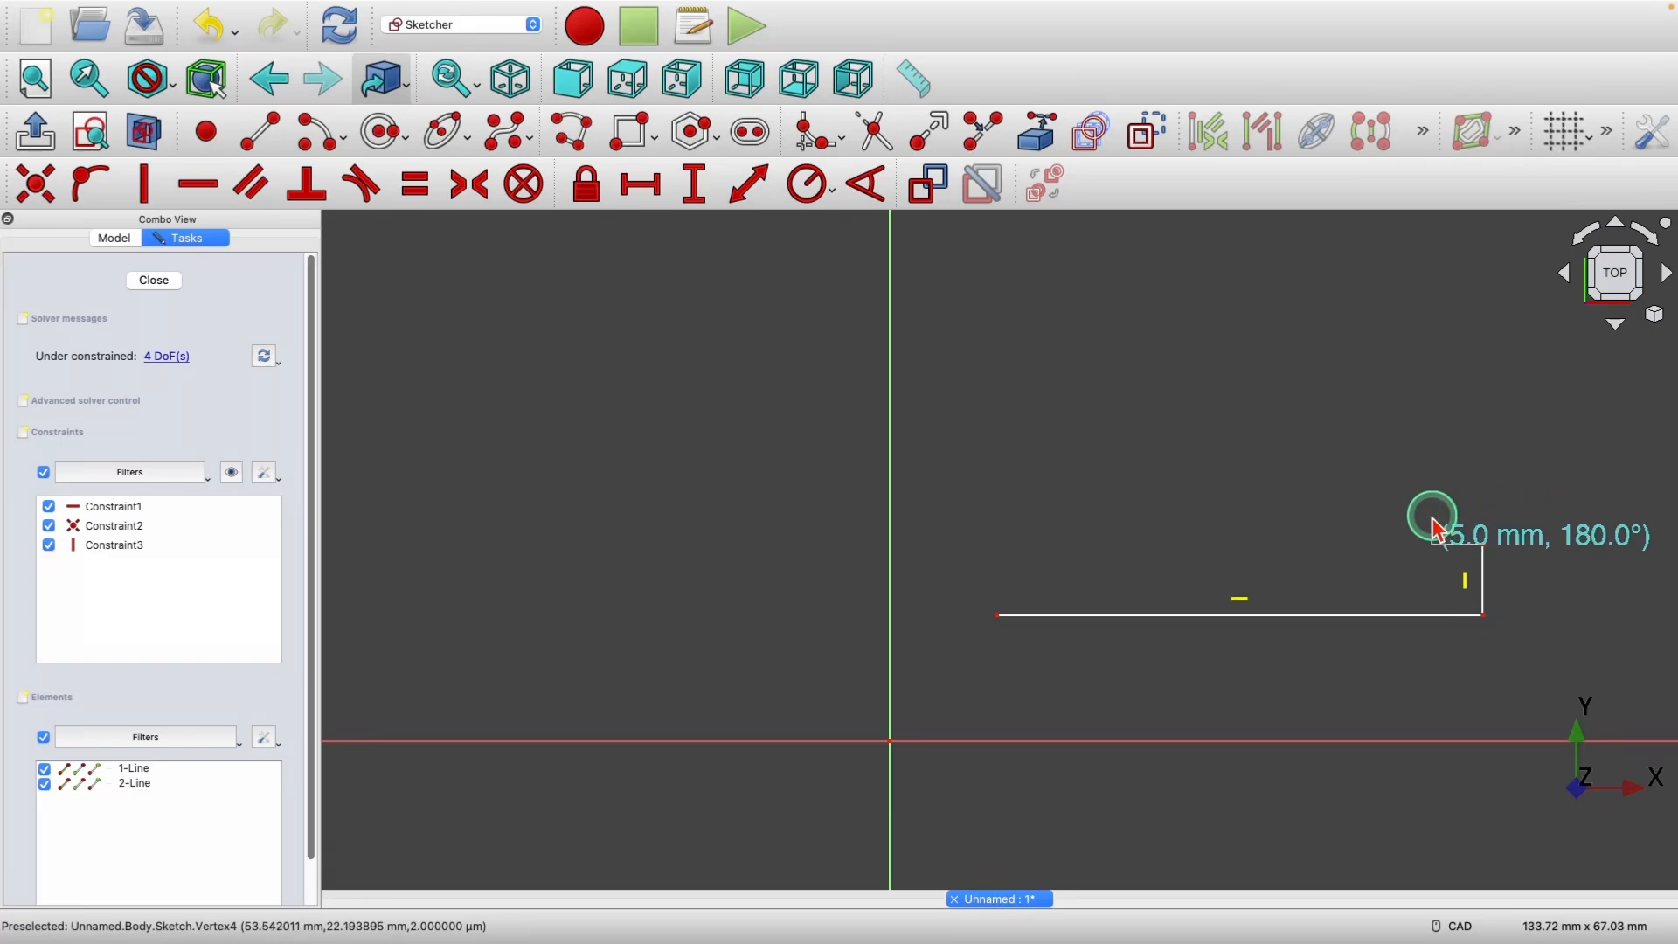
key(m)
key(m)
key(m)
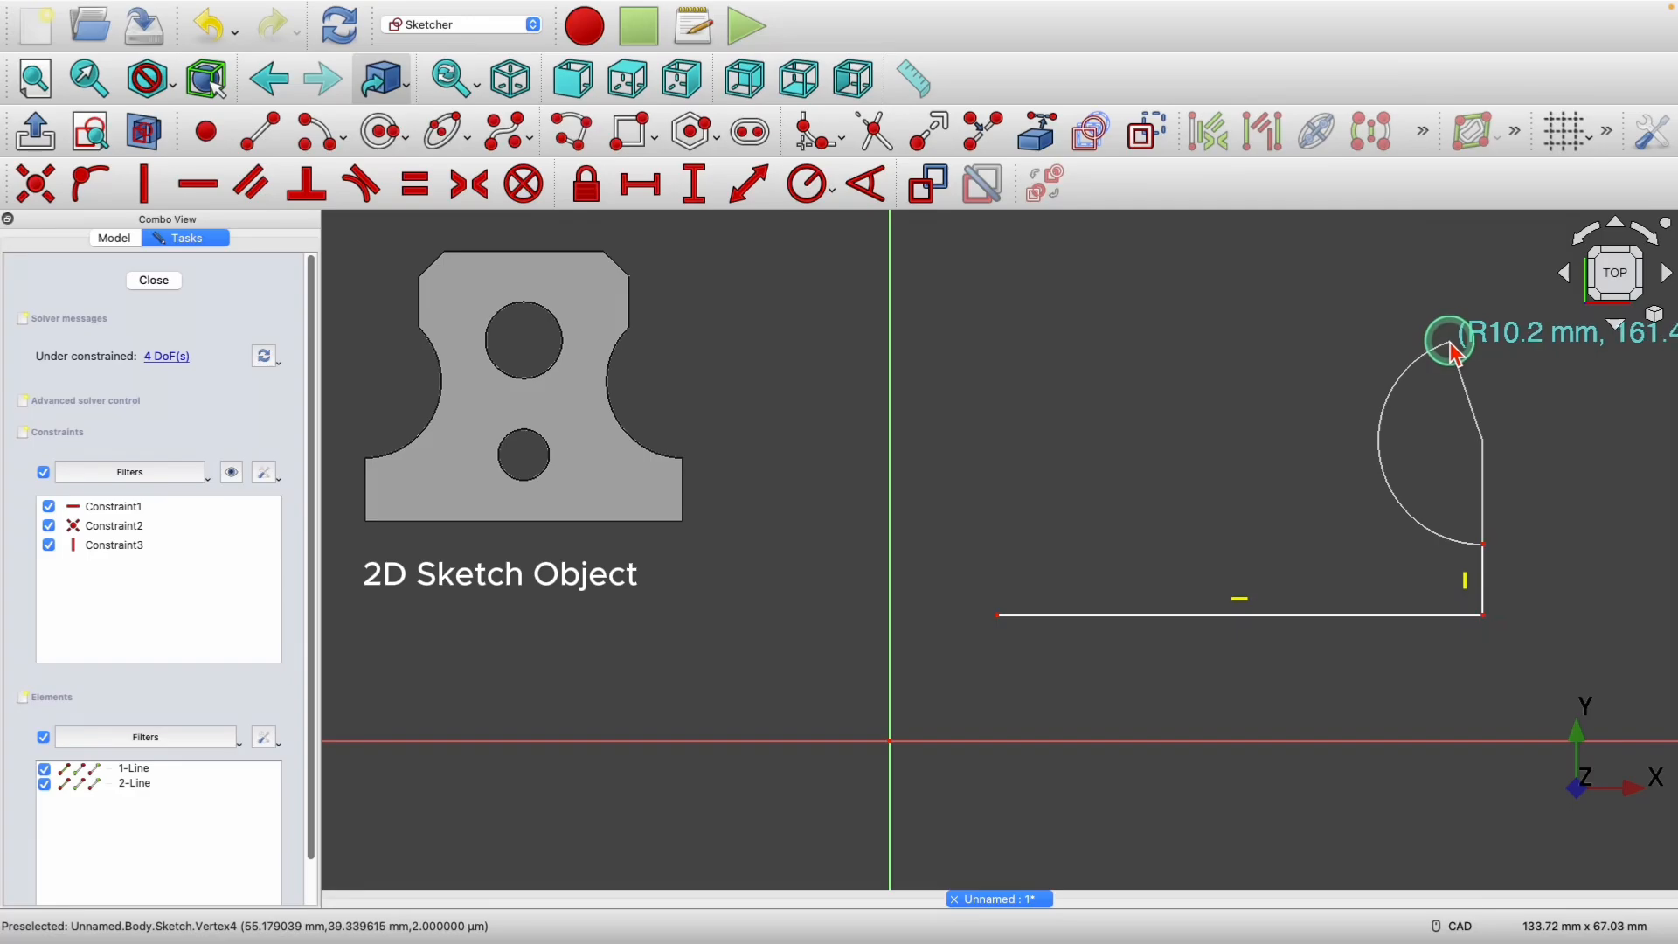
scroll(1438, 349, down, 4)
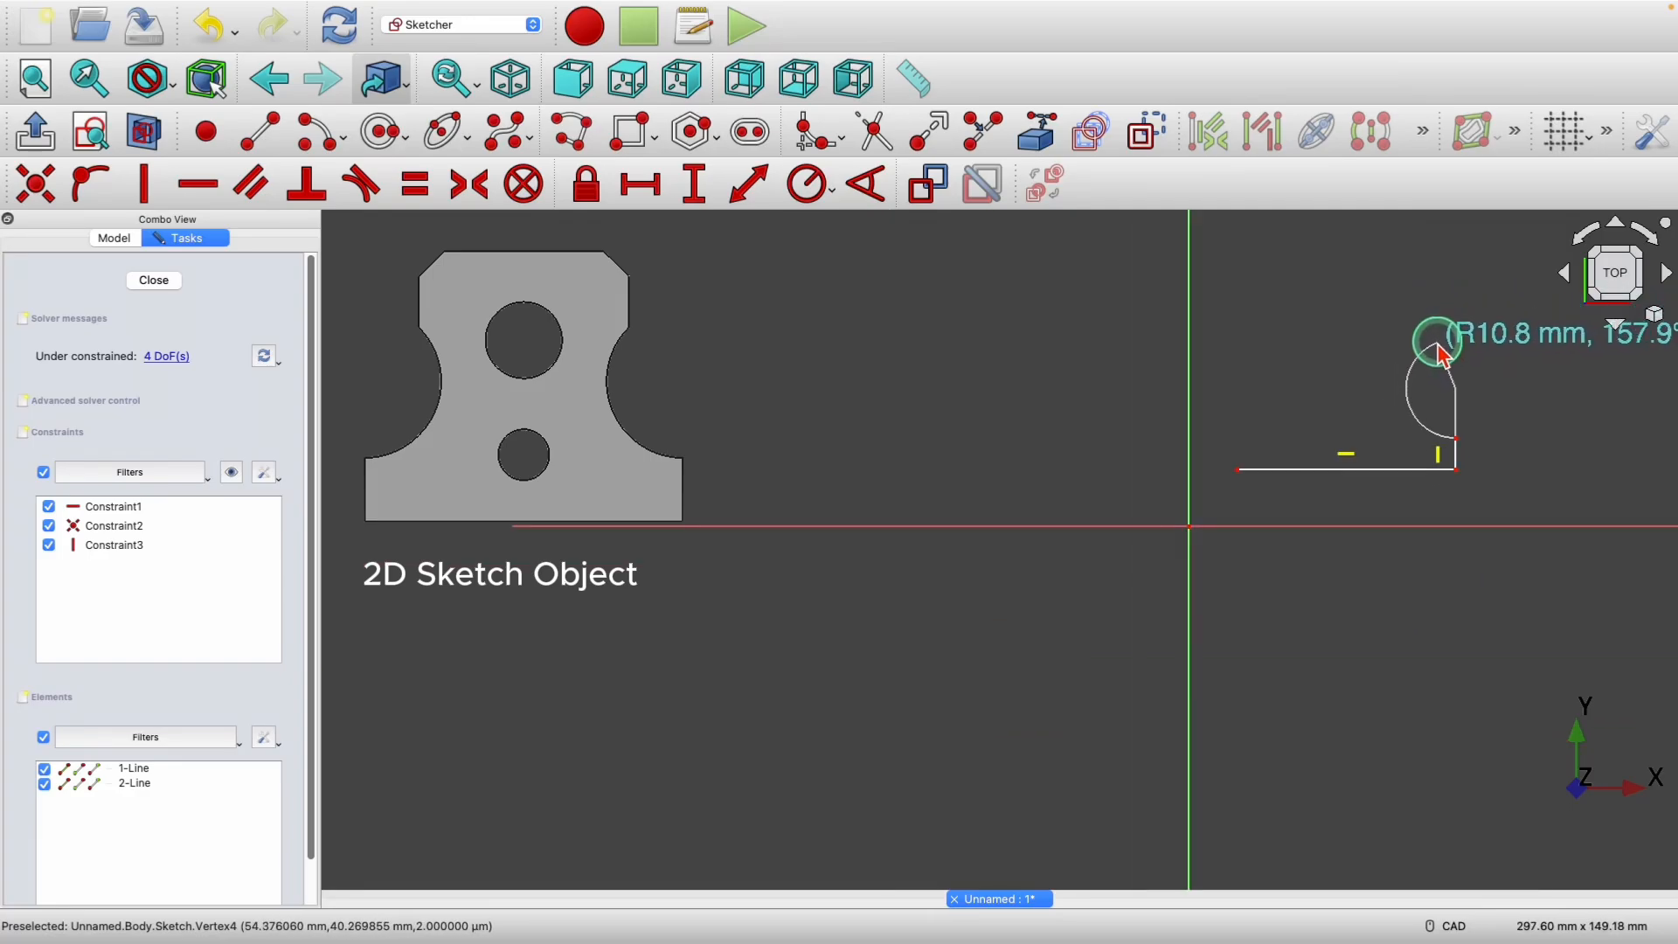
click(1438, 347)
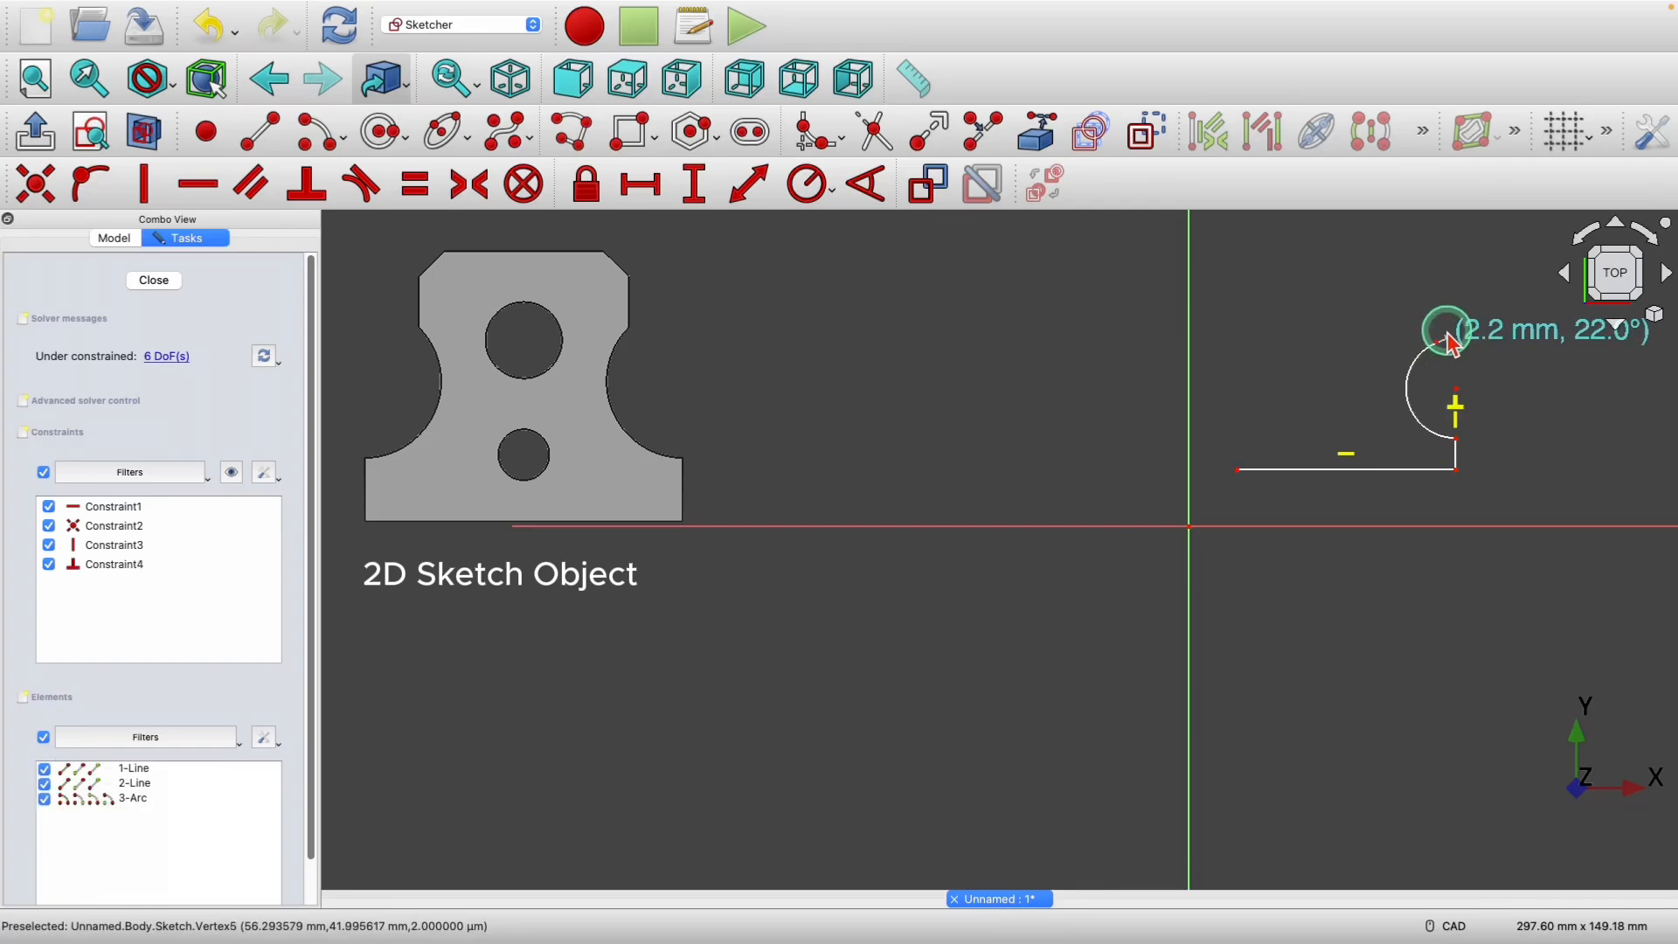
- Continue from the arc with a vertical line about 6.4 mm long and a slanted line about 10.7 mm long at about 148.5°
scroll(1451, 339, up, 5)
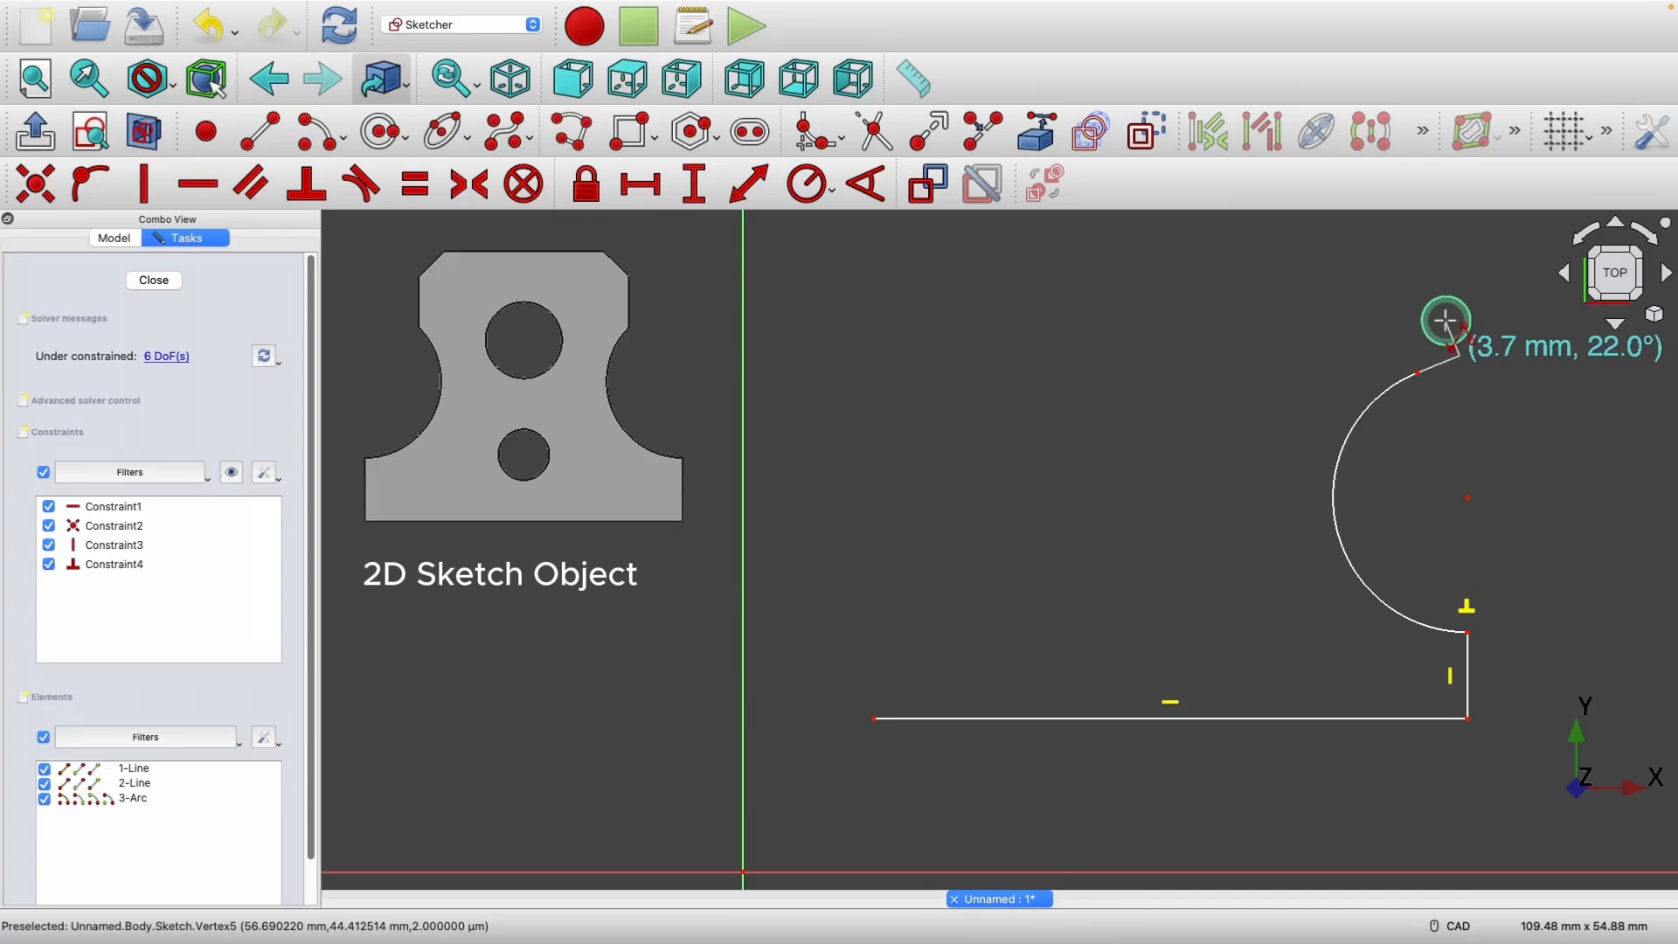
key(m)
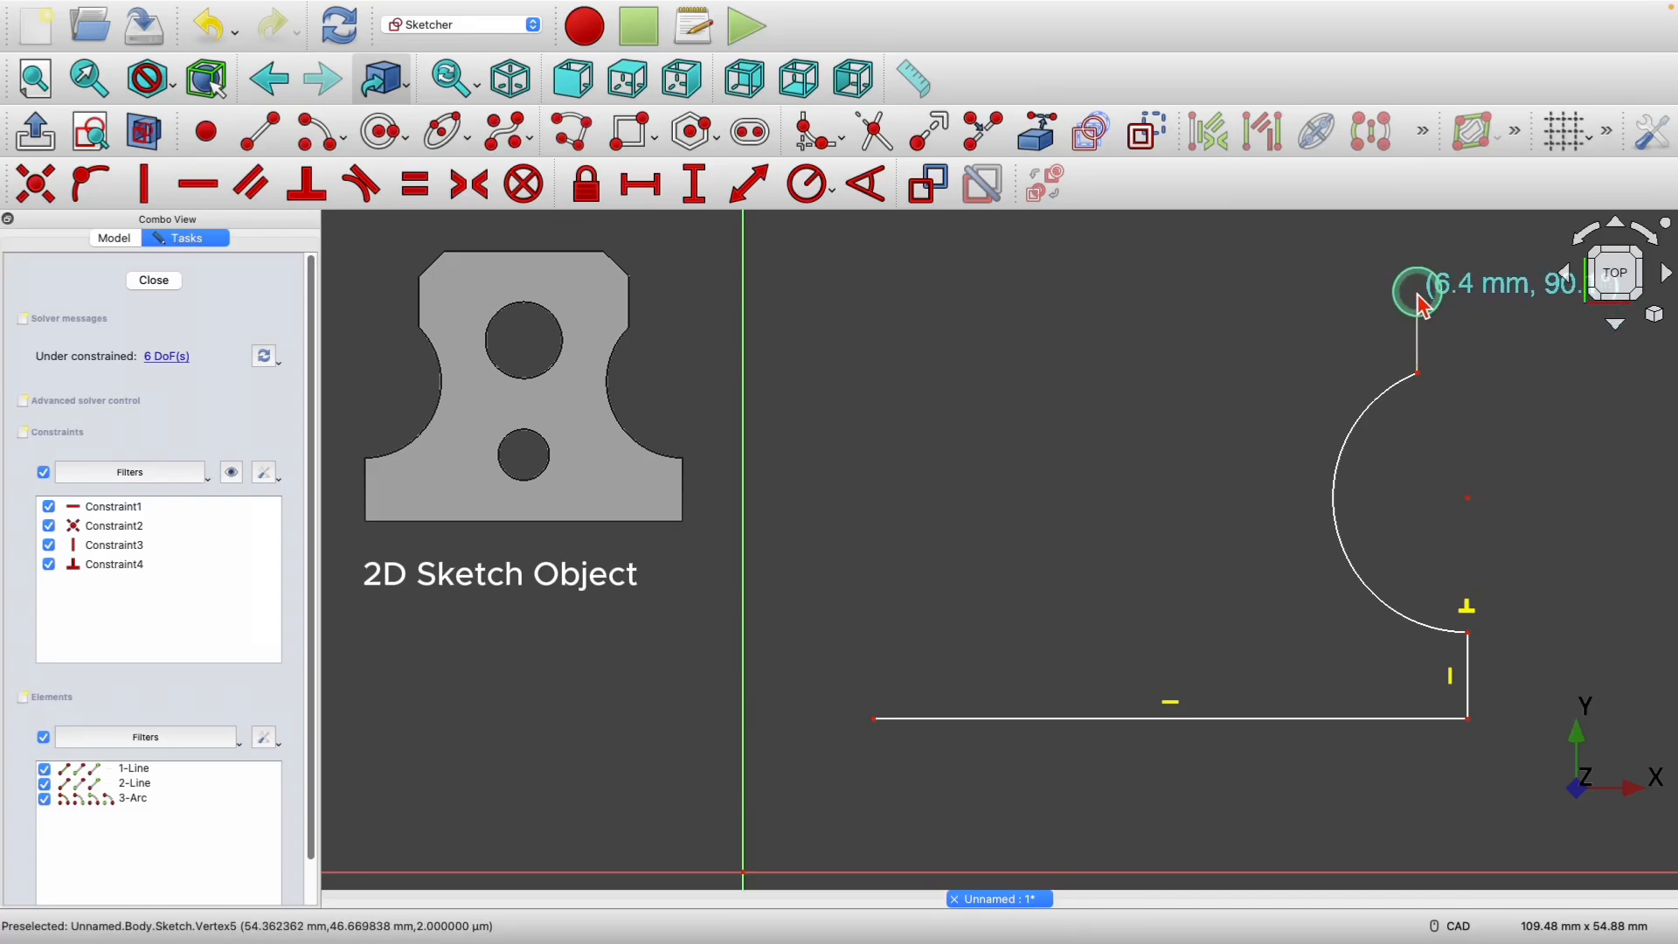
click(1416, 299)
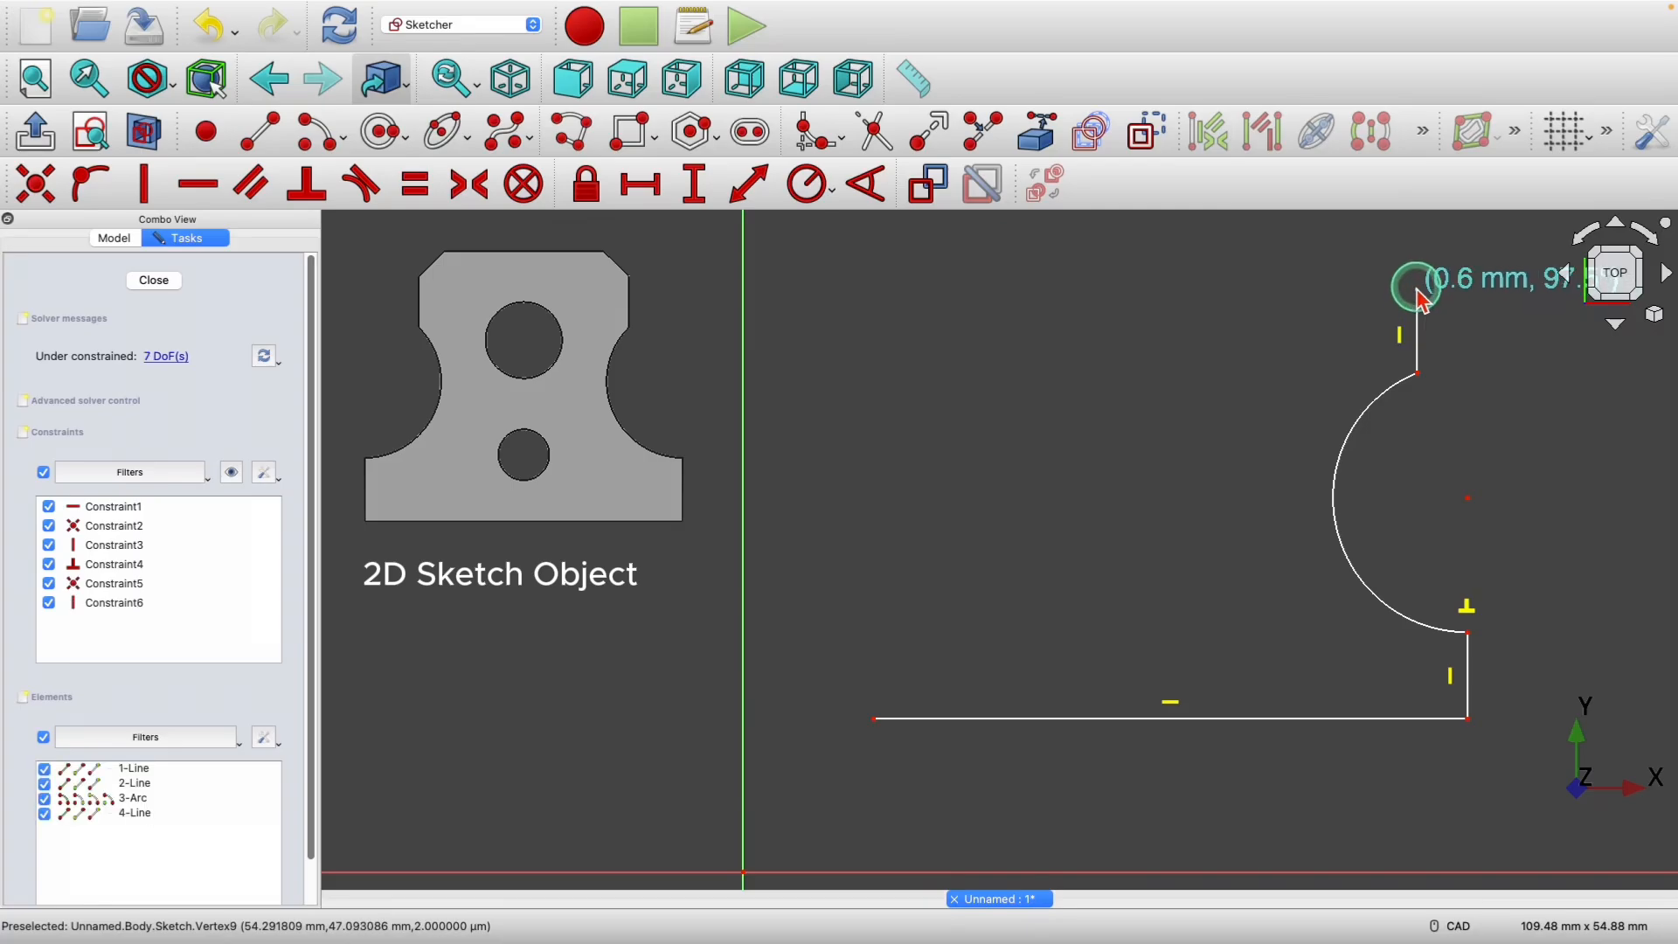
scroll(1416, 311, up, 1)
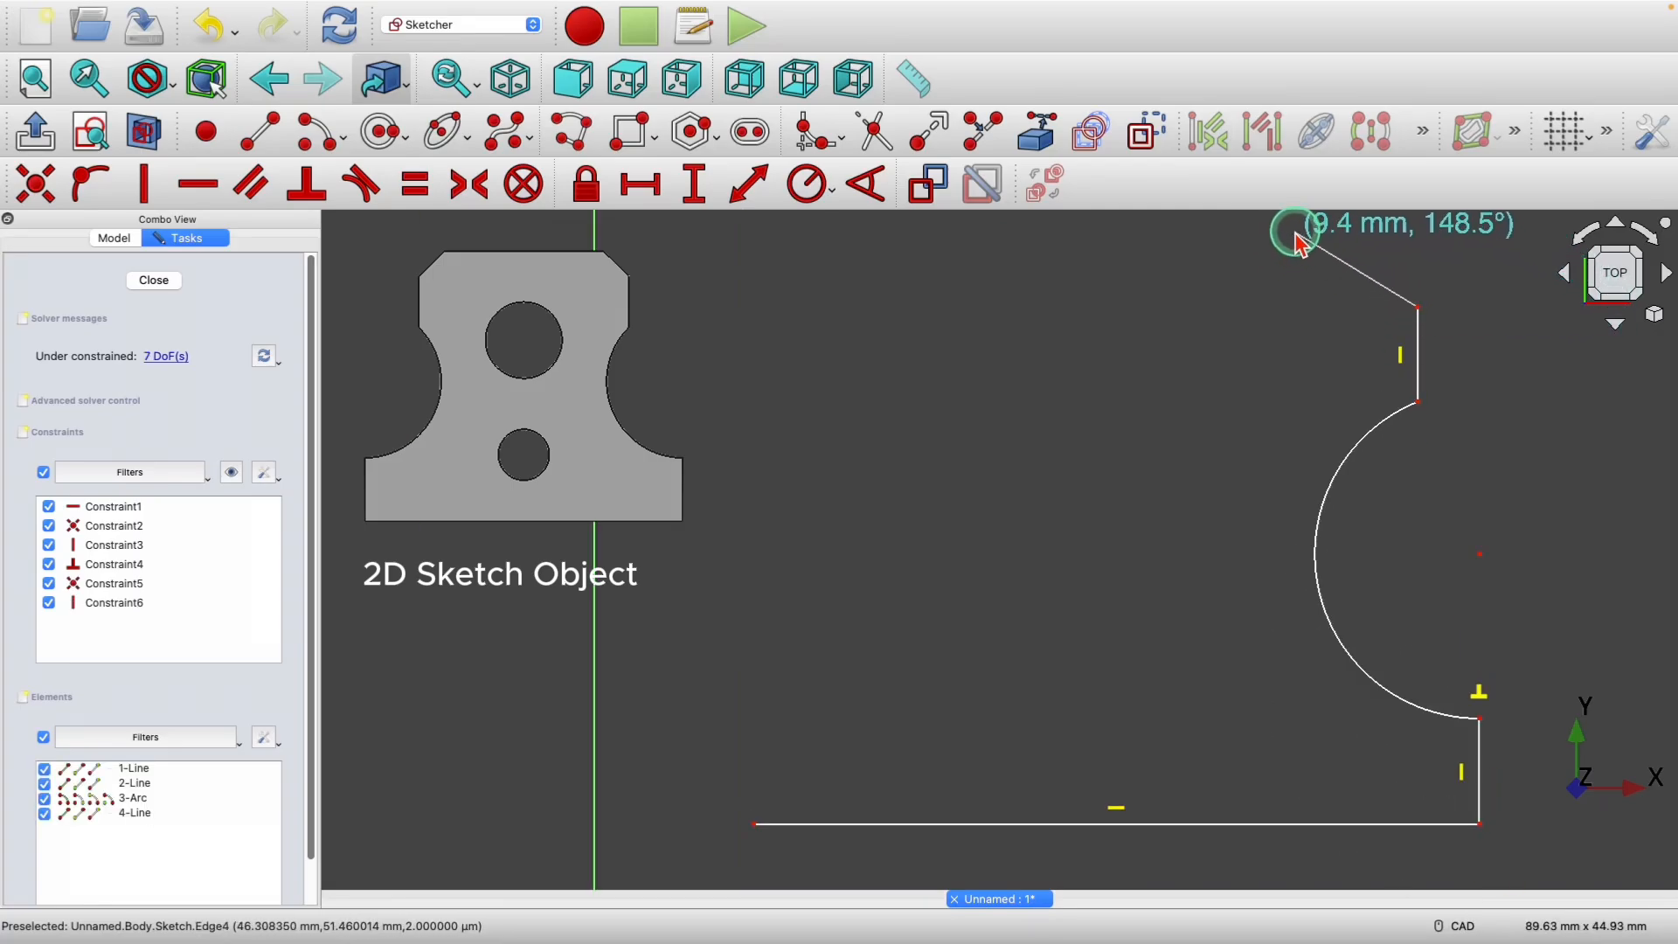
scroll(1299, 251, down, 1)
scroll(1299, 251, up, 1)
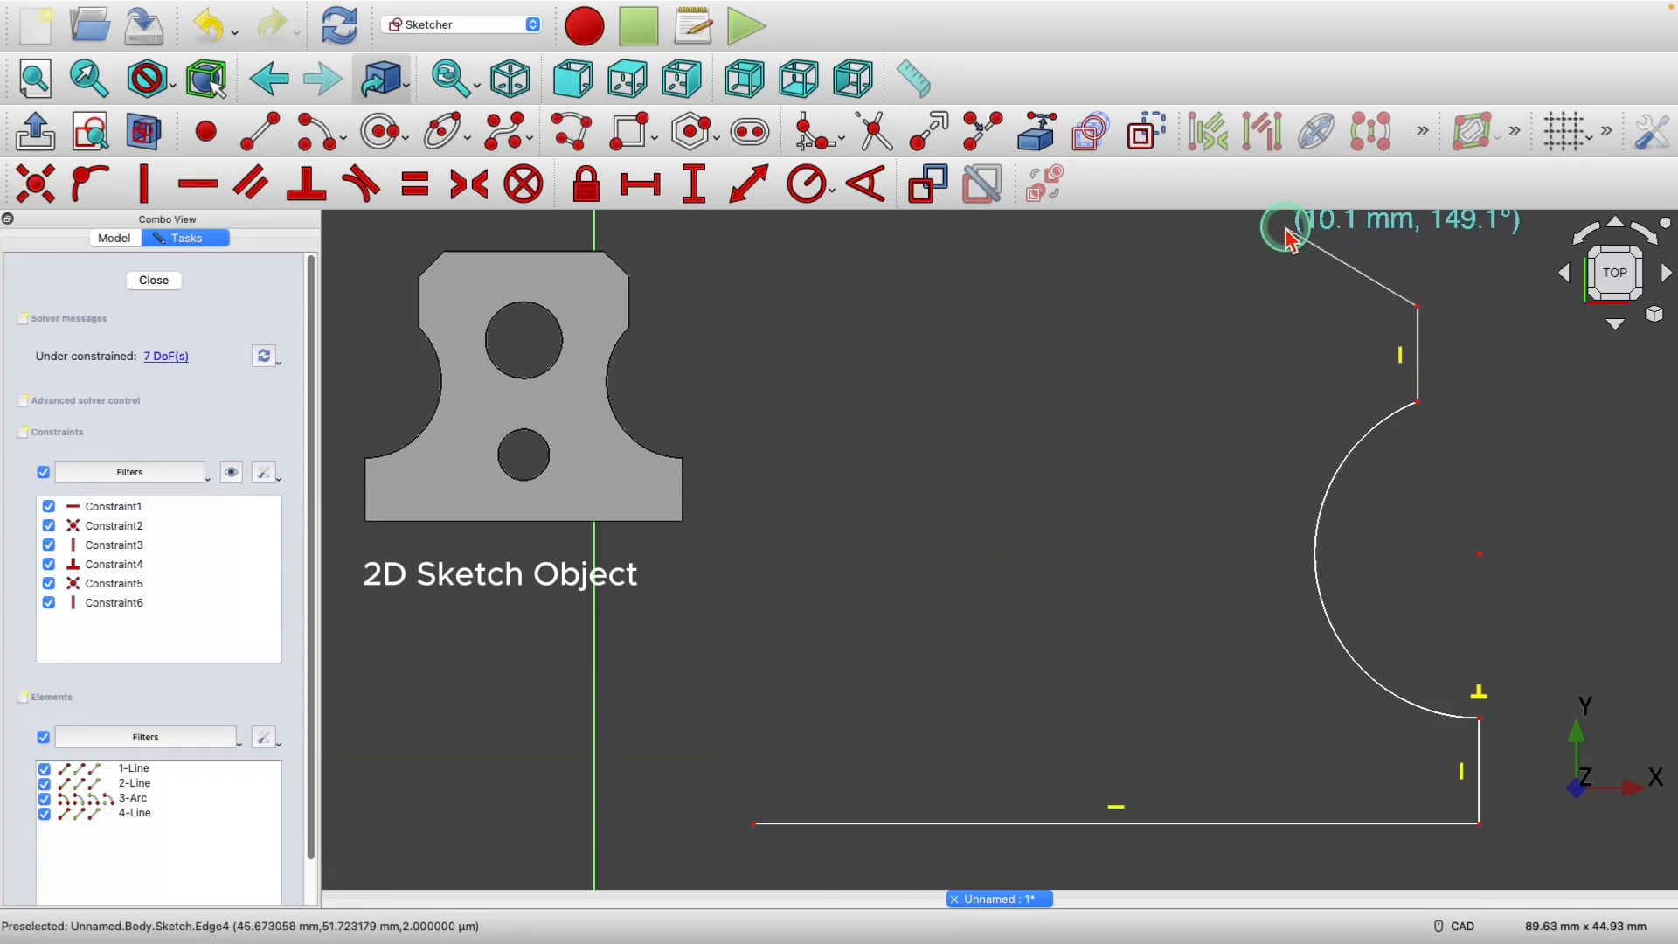
scroll(1291, 241, up, 1)
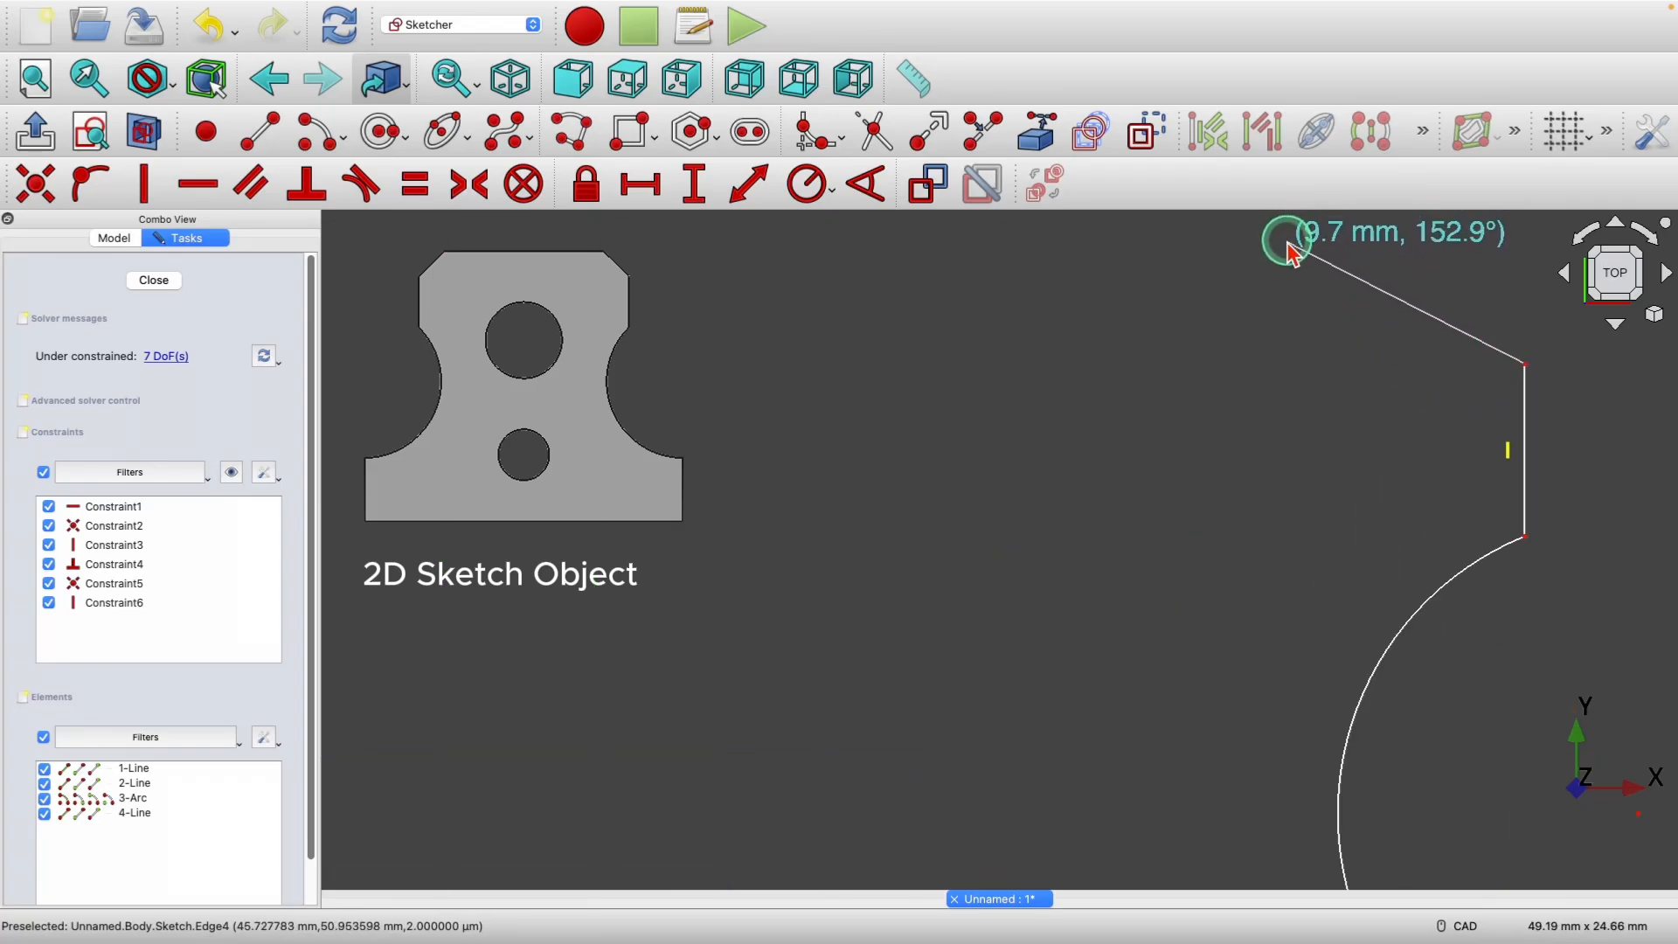
scroll(1291, 243, down, 2)
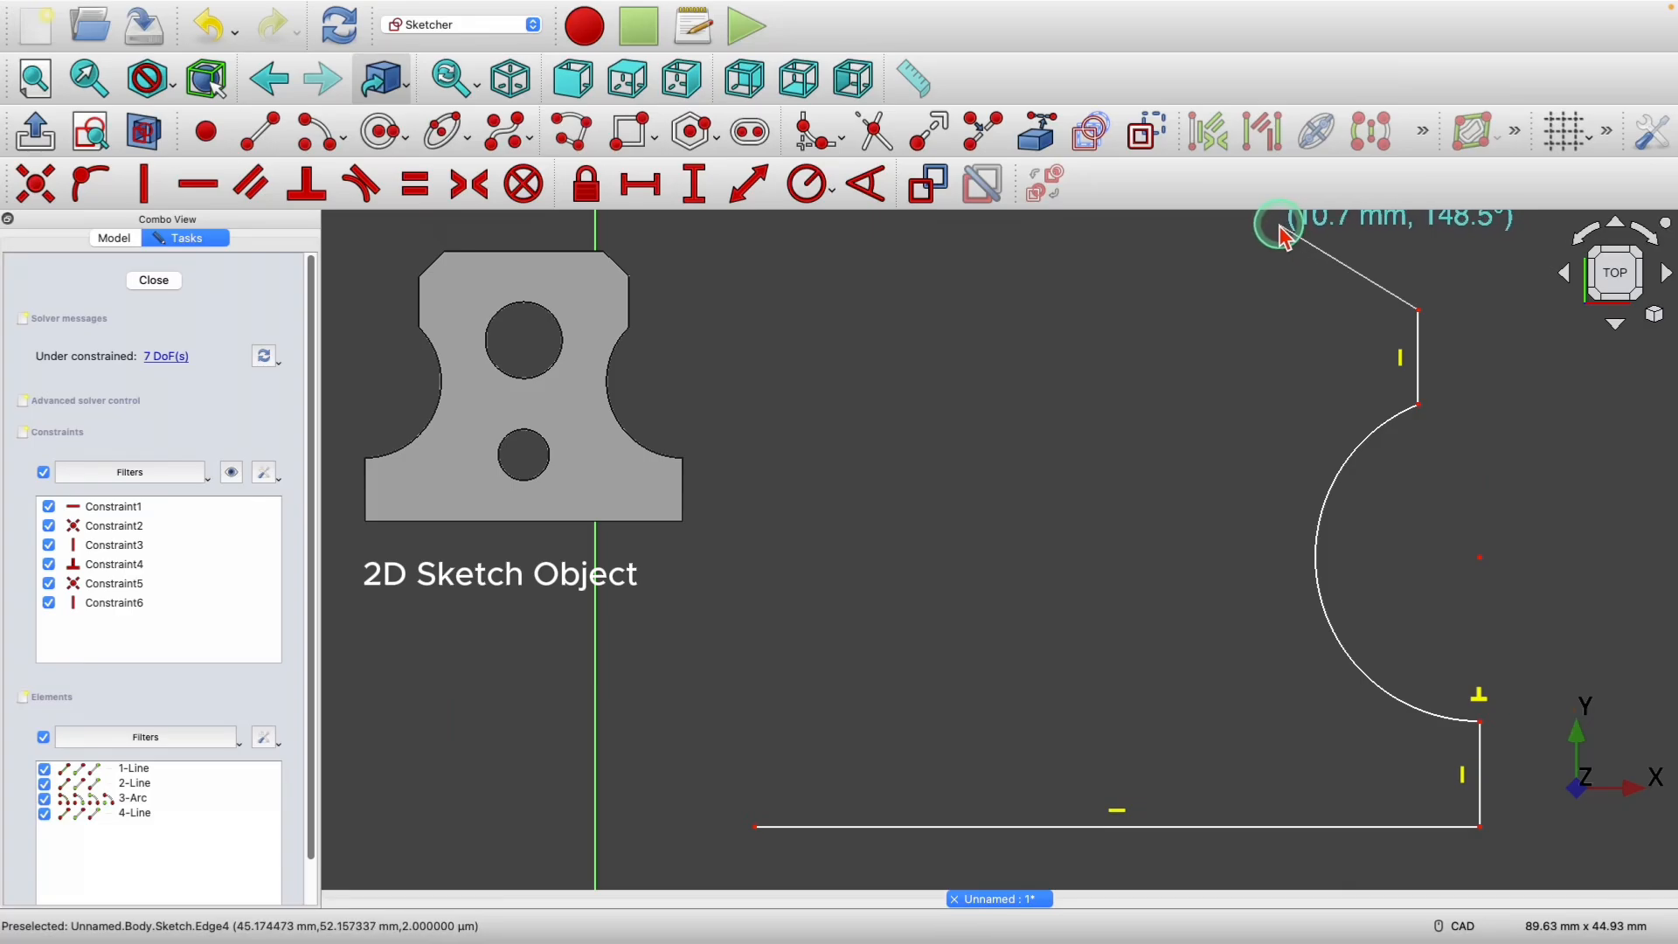
click(1278, 225)
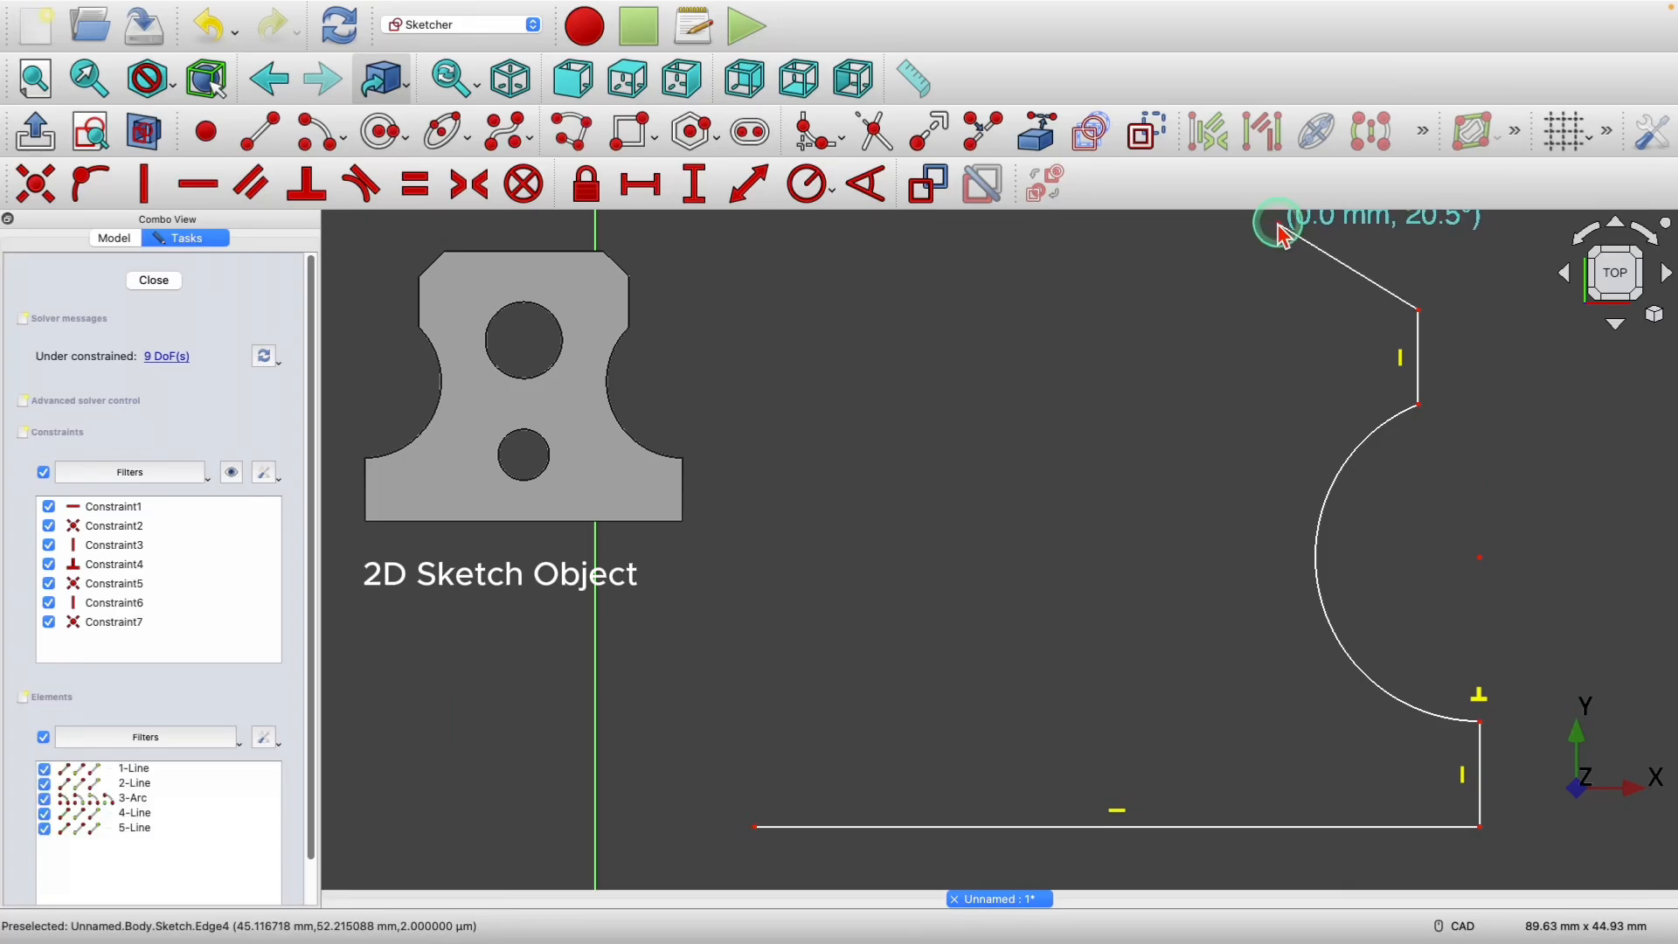
- Extend the polyline through a horizontal top edge, a slanted left corner about 9 mm long and a short vertical line downward
click(994, 224)
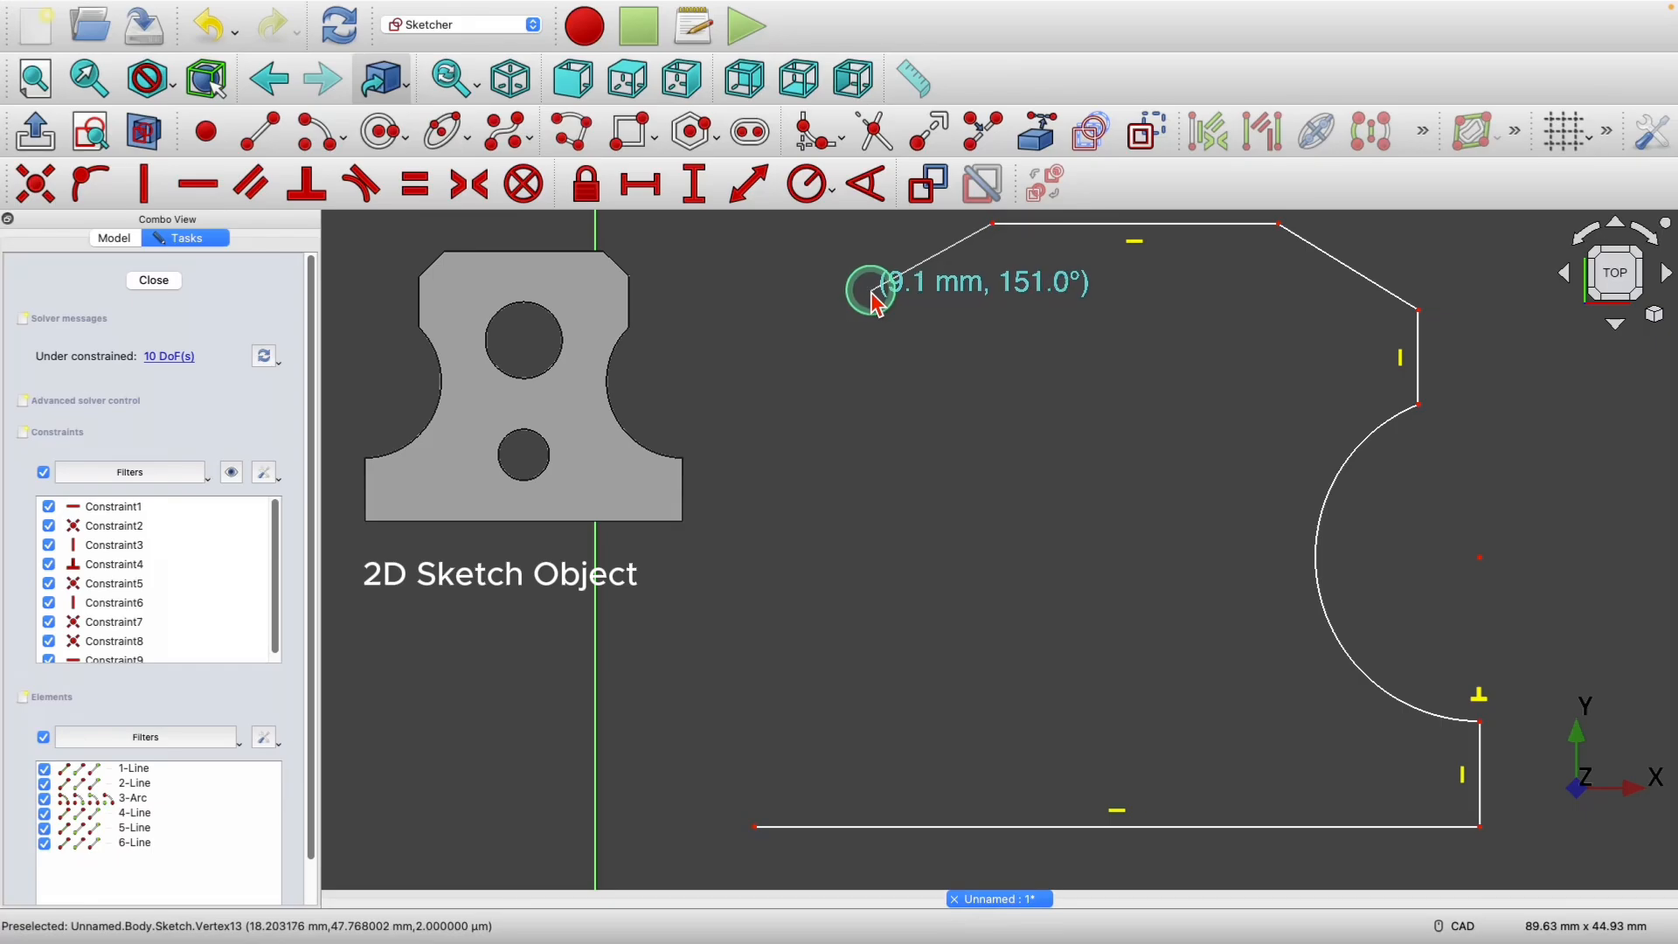
click(865, 286)
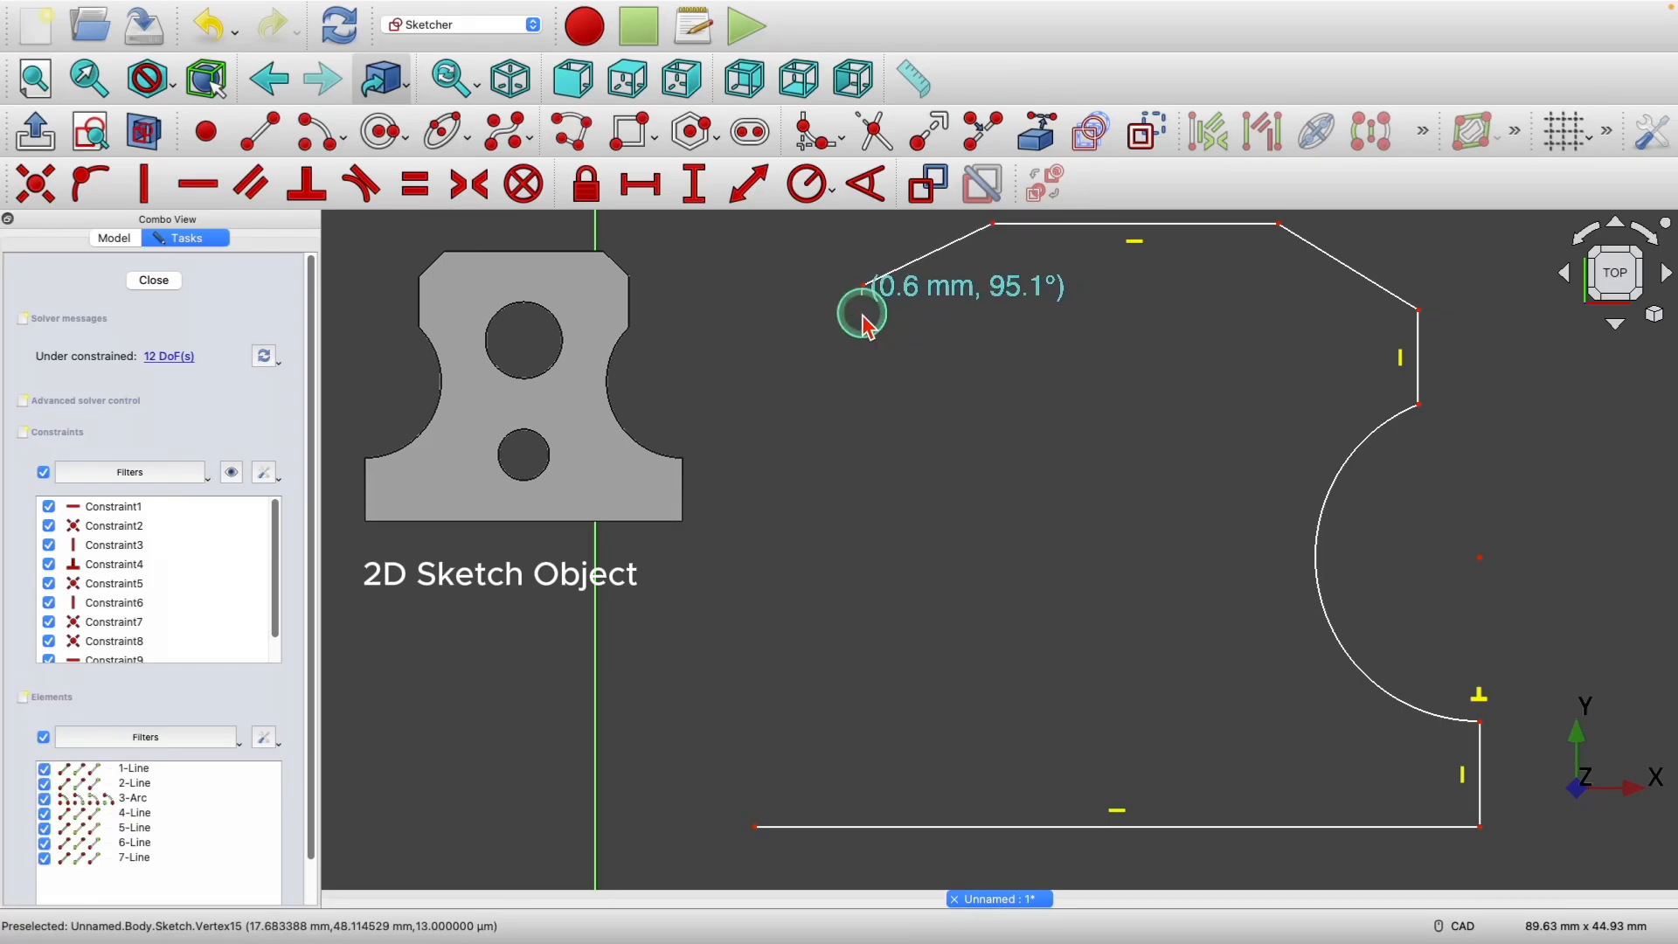
click(863, 371)
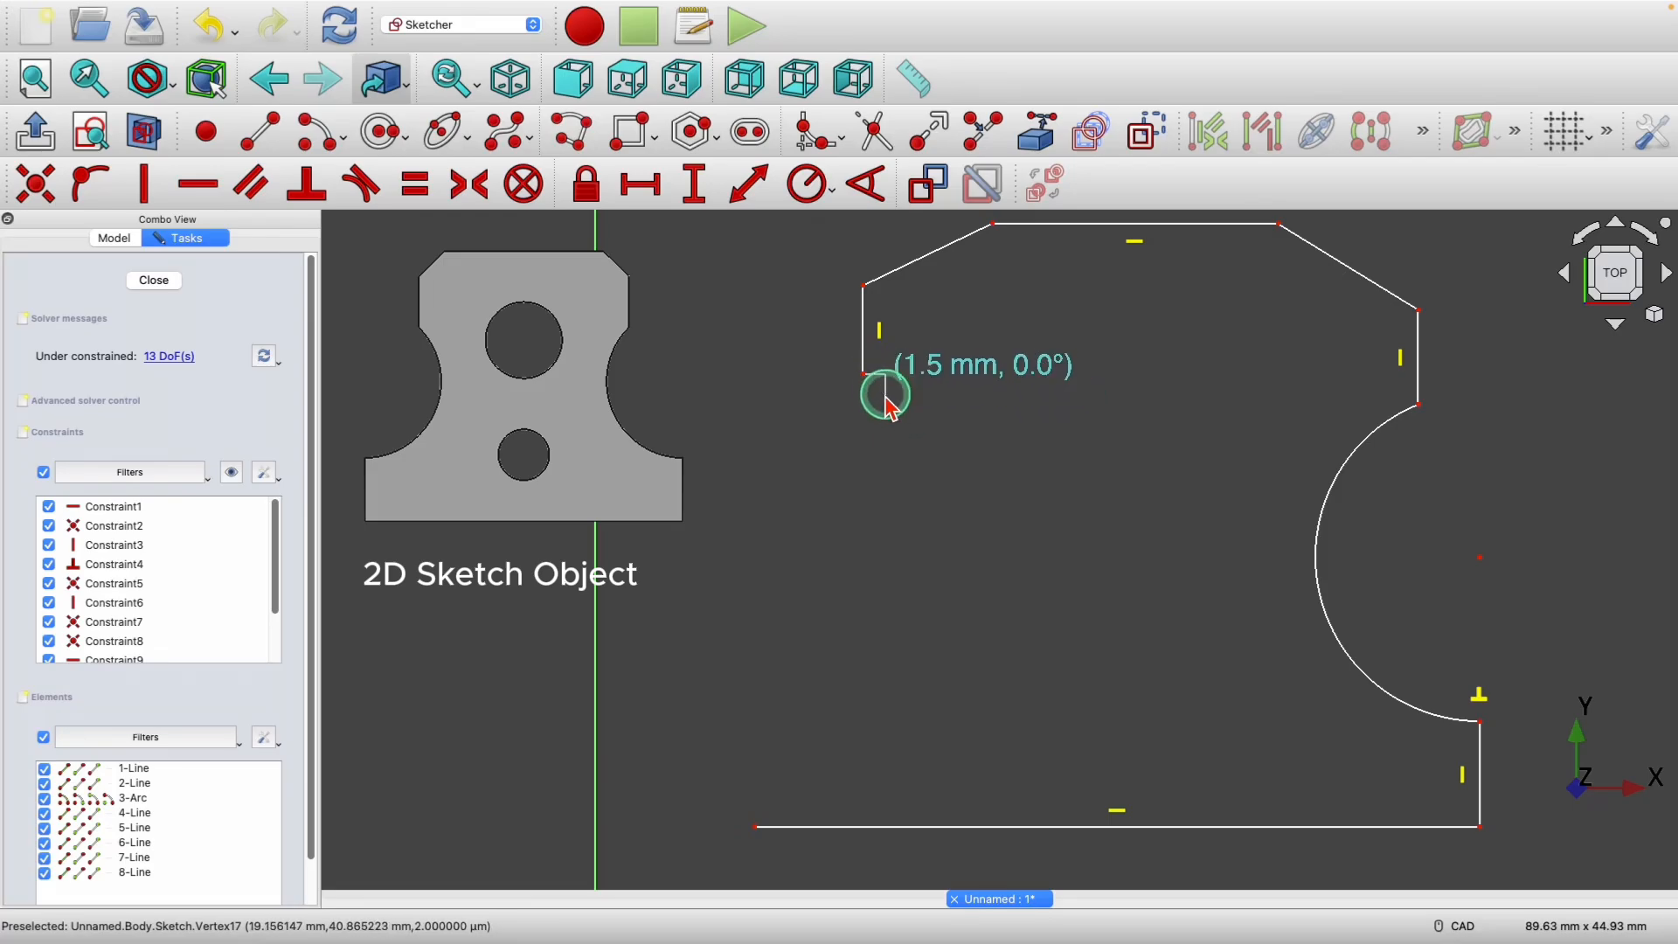
- Draw a rightward-bulging perpendicular arc with a radius of about 10.2 mm, and close the polyline with a line to its starting point
key(m)
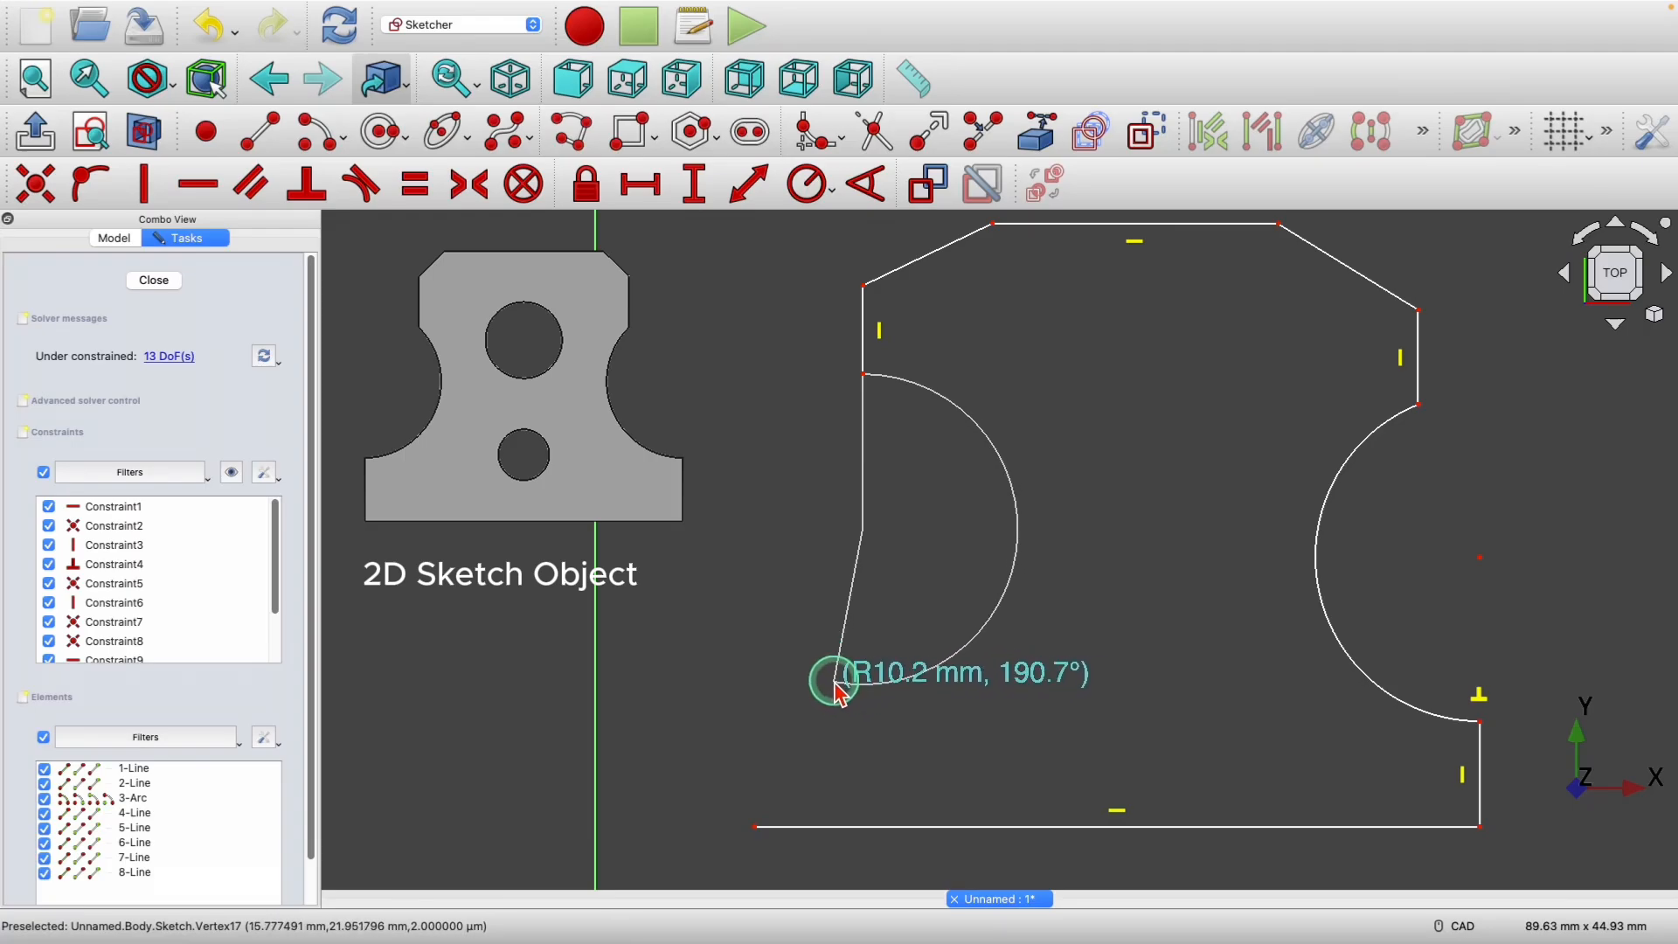
click(835, 688)
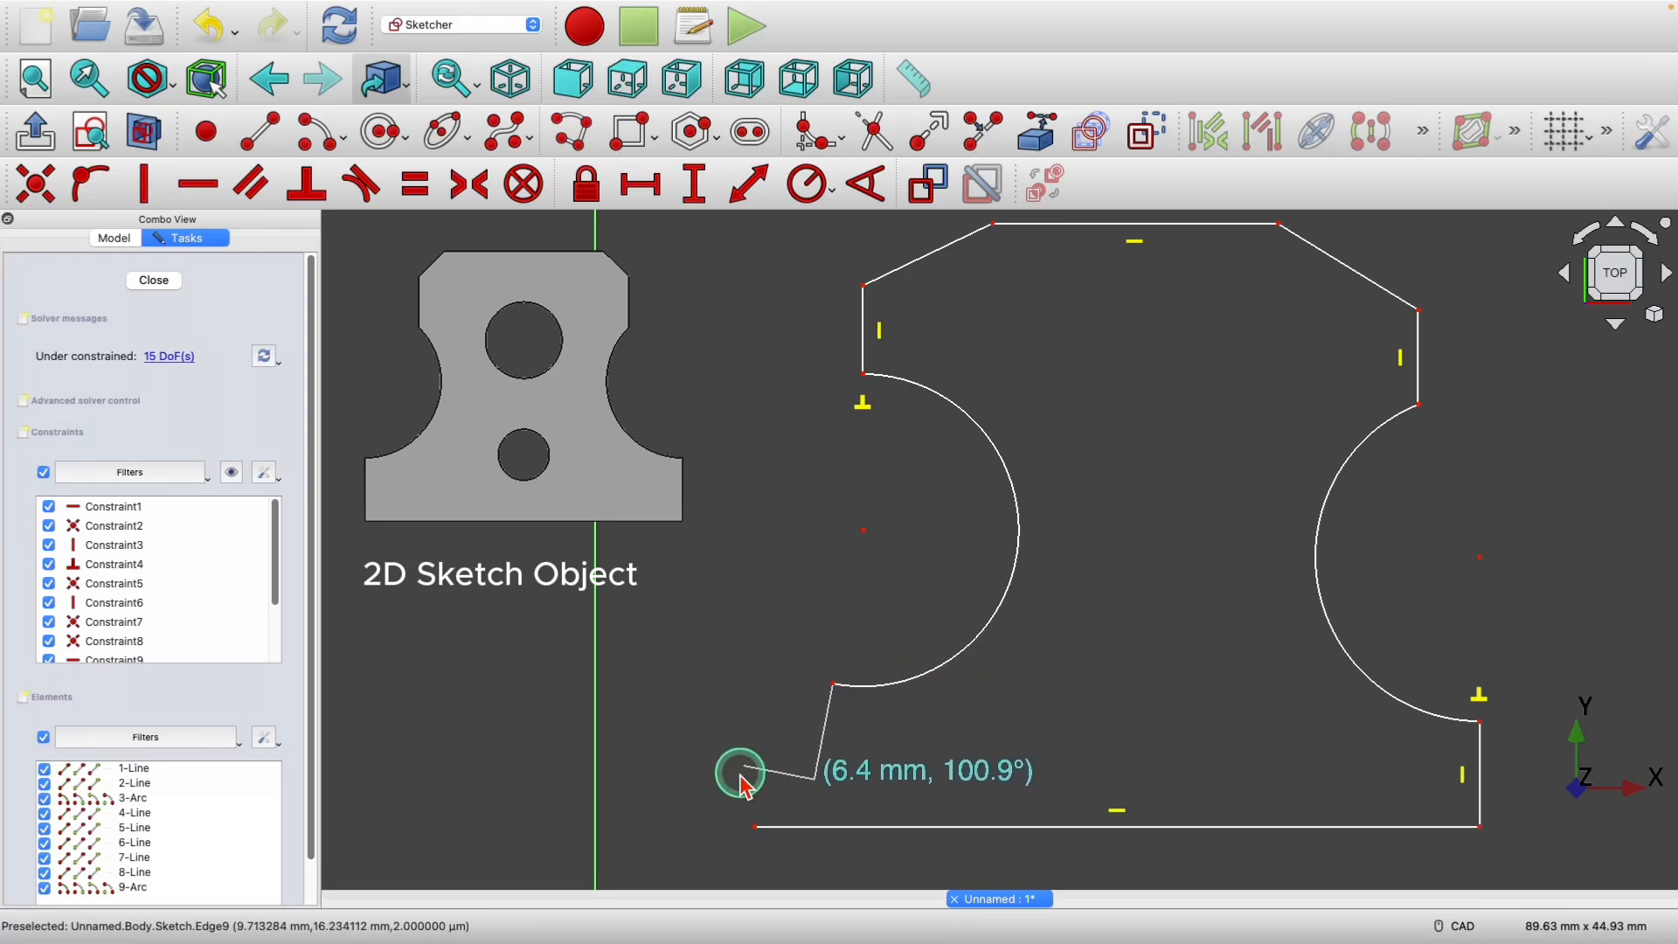
click(755, 826)
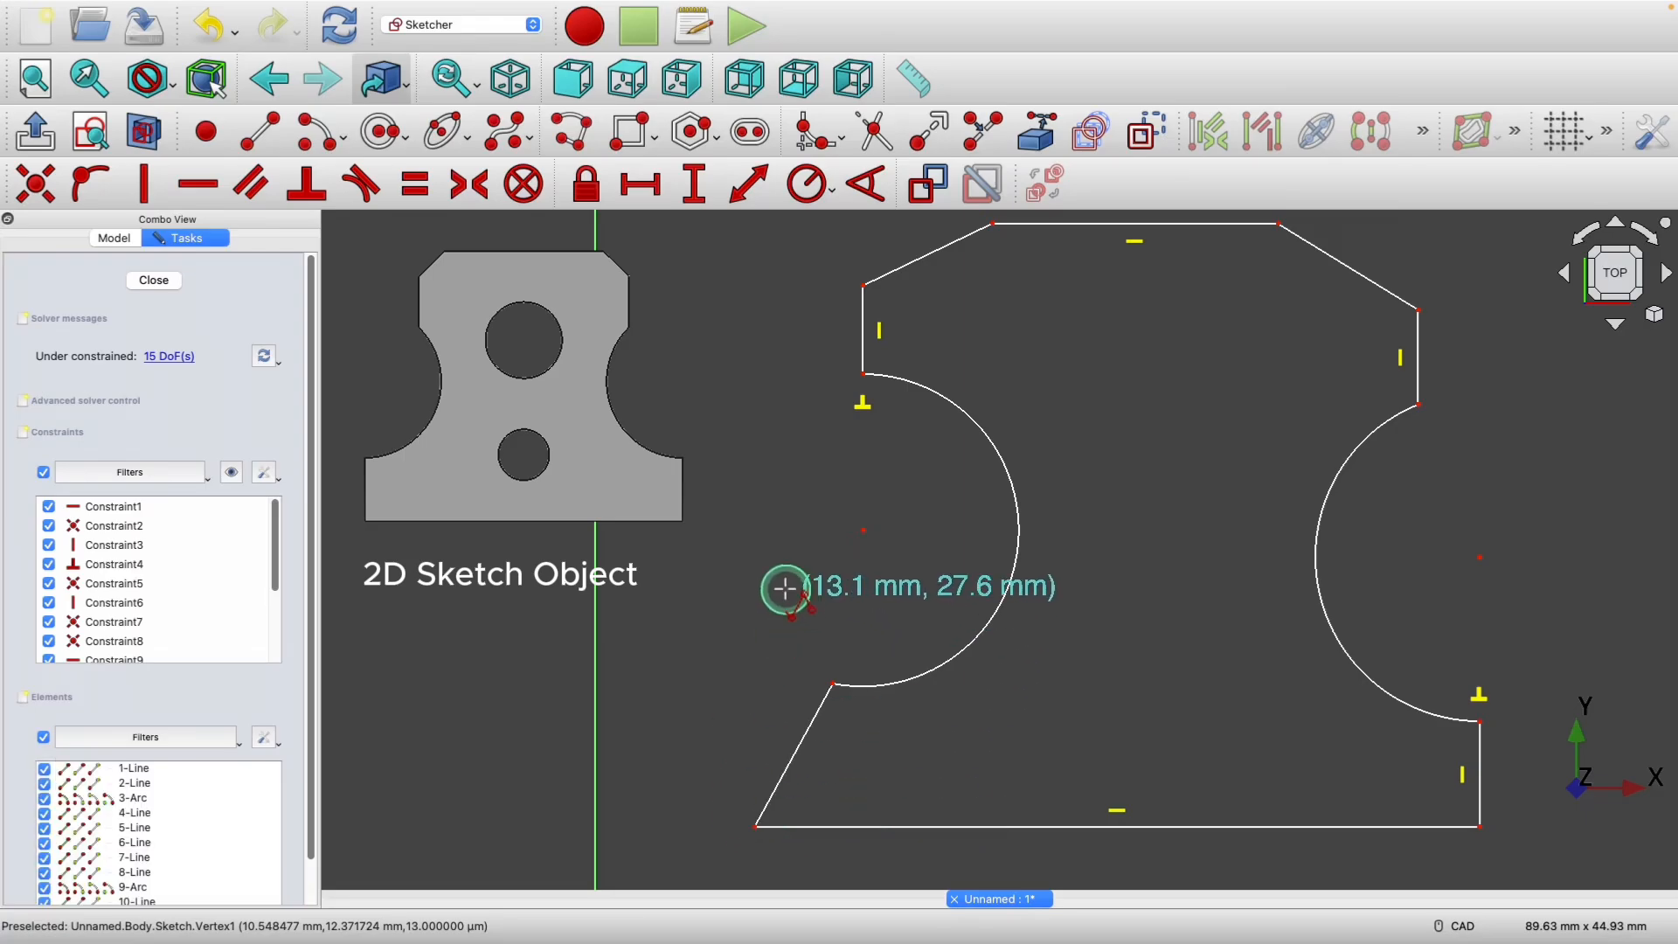
scroll(767, 579, down, 4)
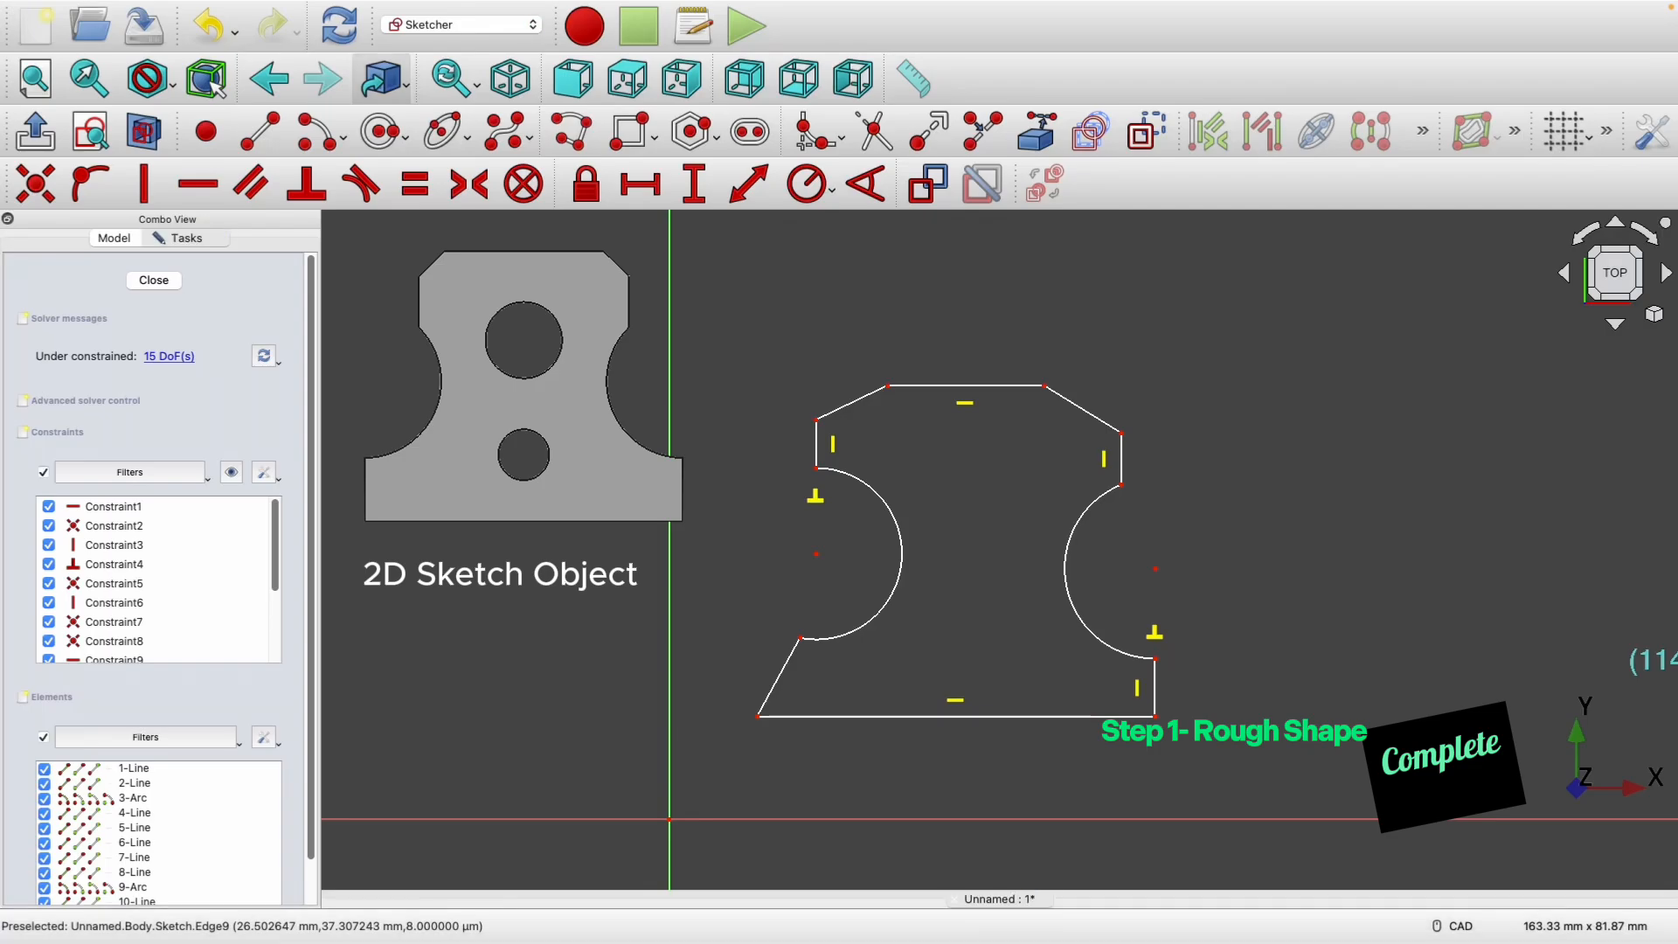
- Undock the Combo View so it floats over the sketch view
click(1072, 693)
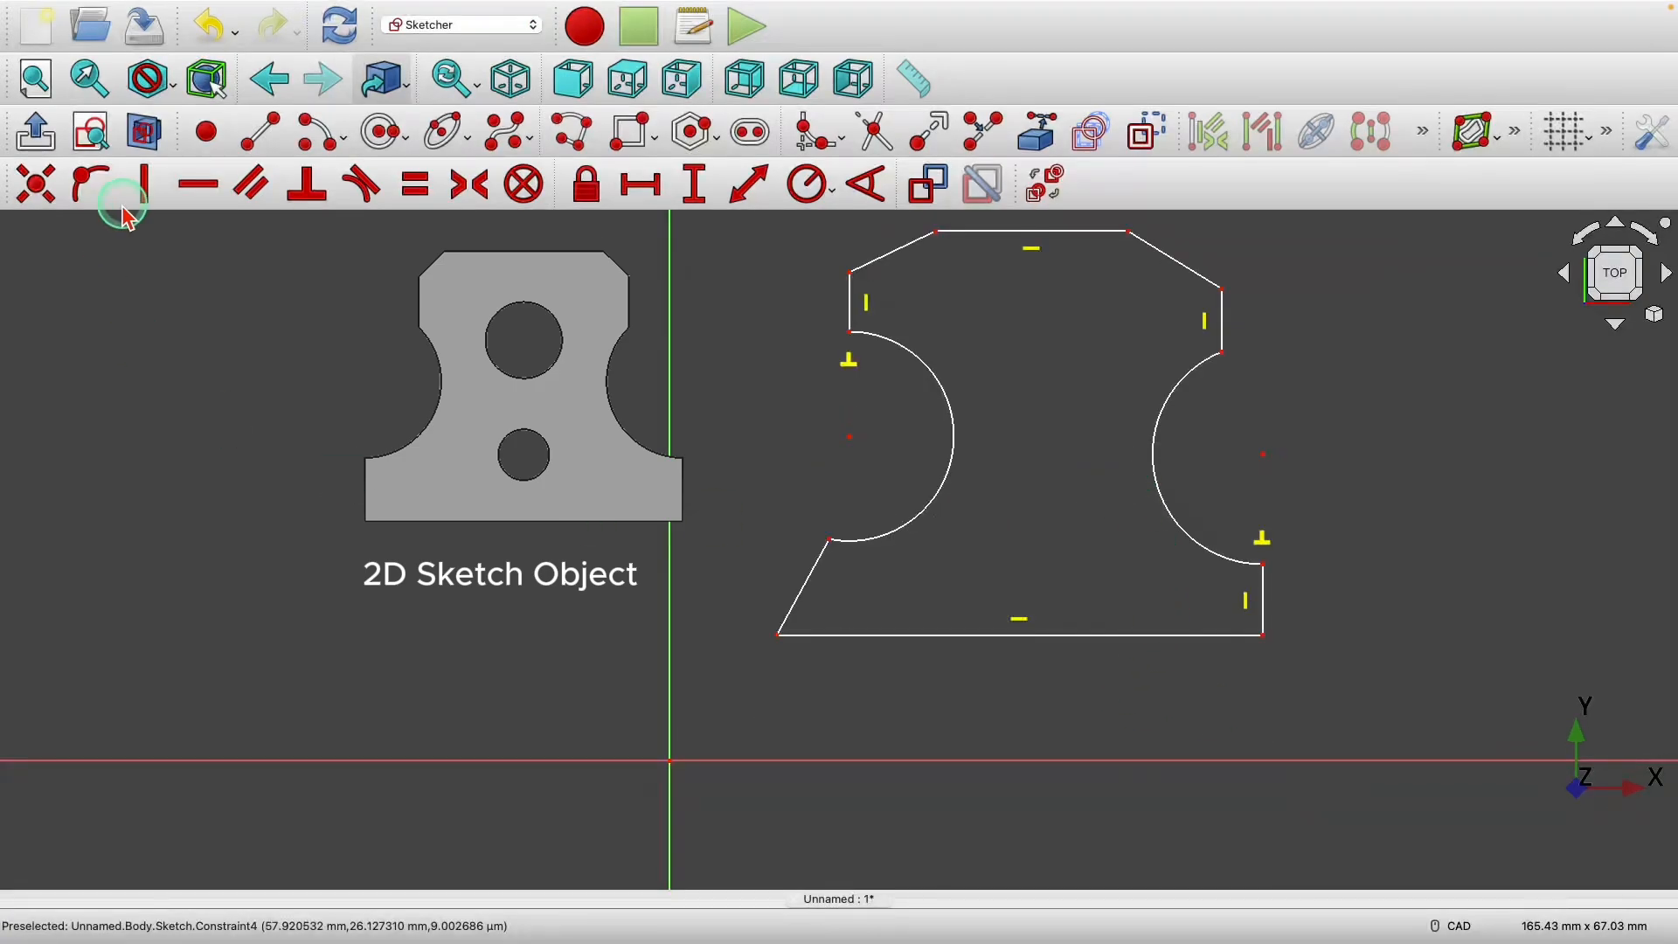
click(123, 208)
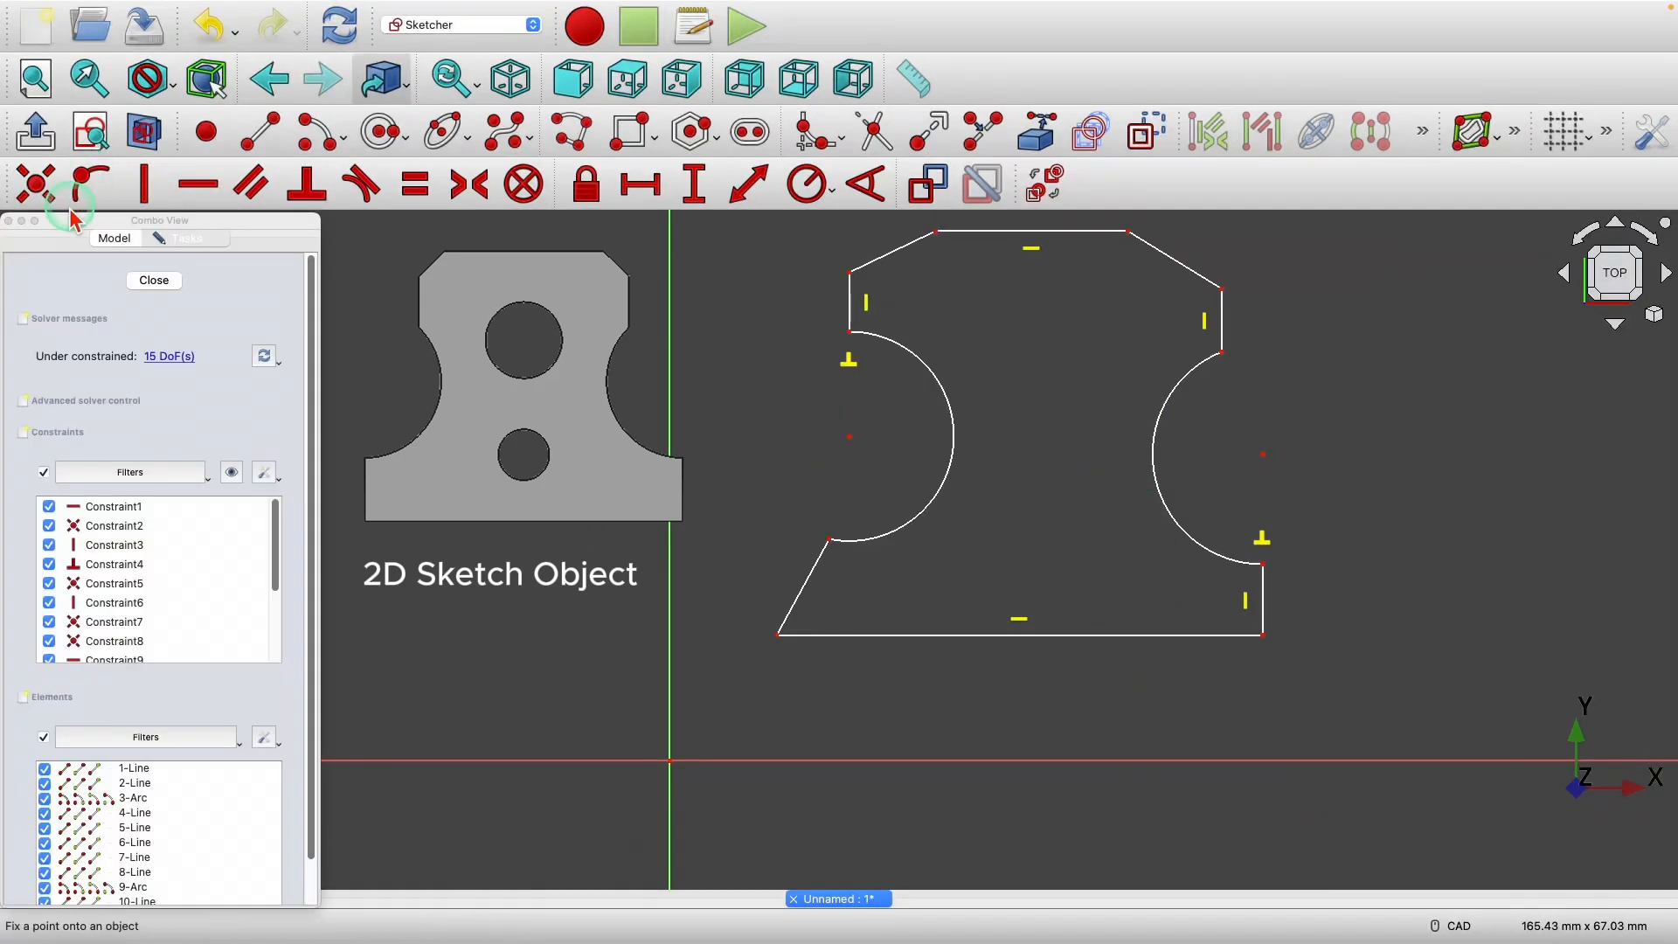
click(204, 208)
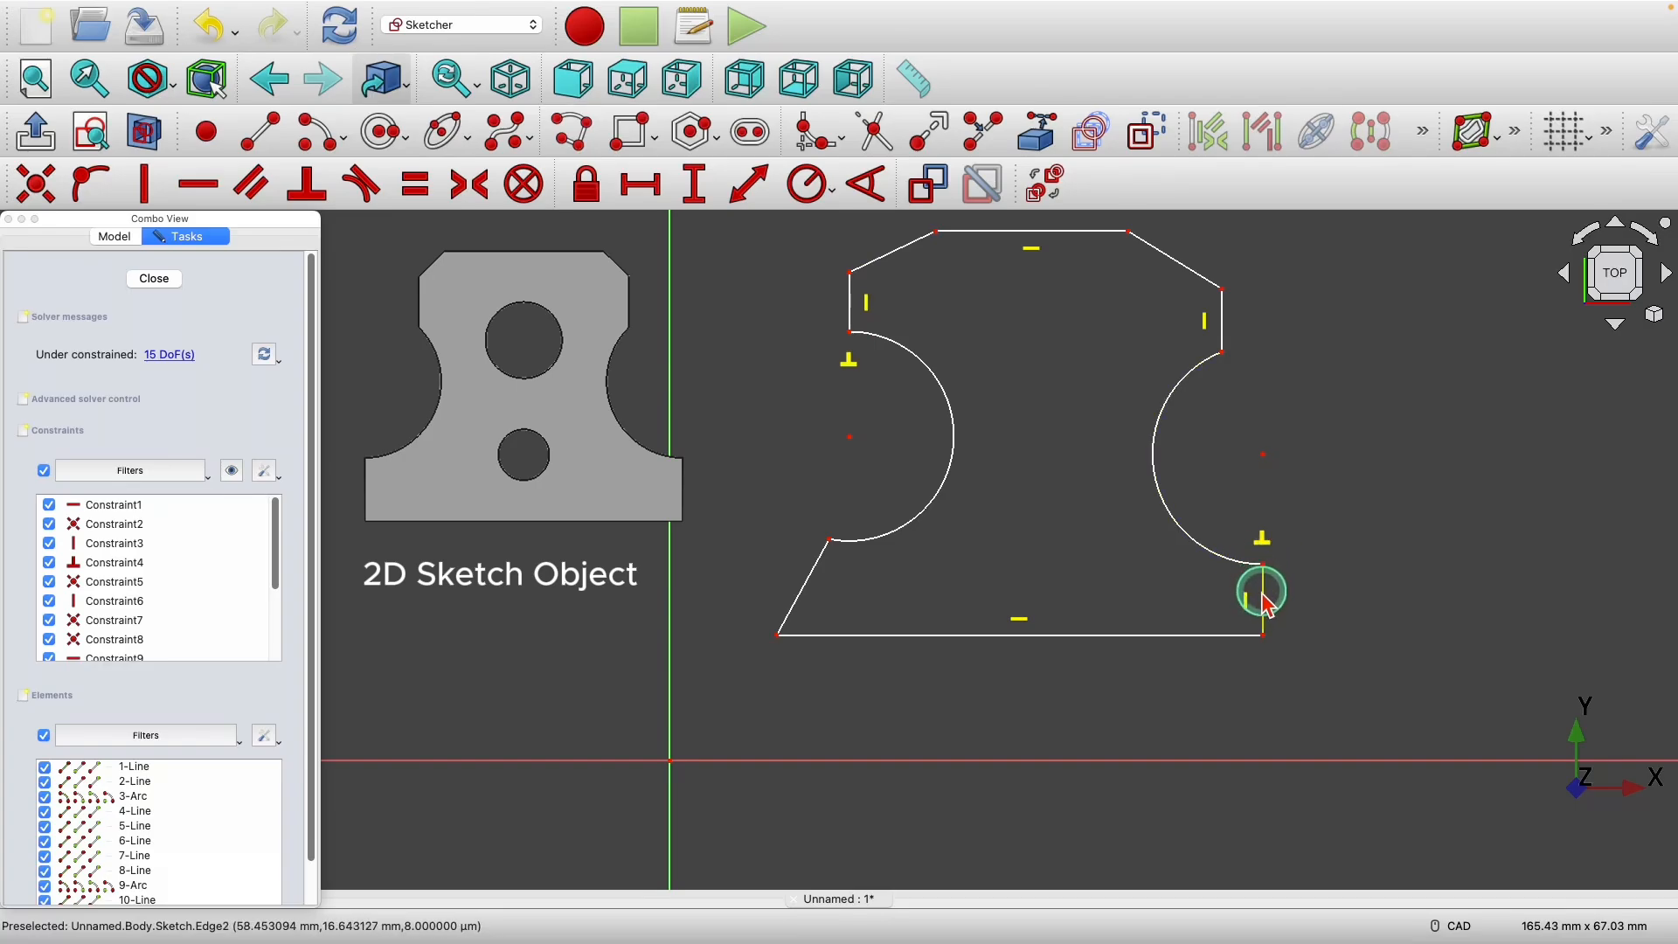
- Delete the perpendicular constraint between the left arc and the short vertical line above it
click(848, 362)
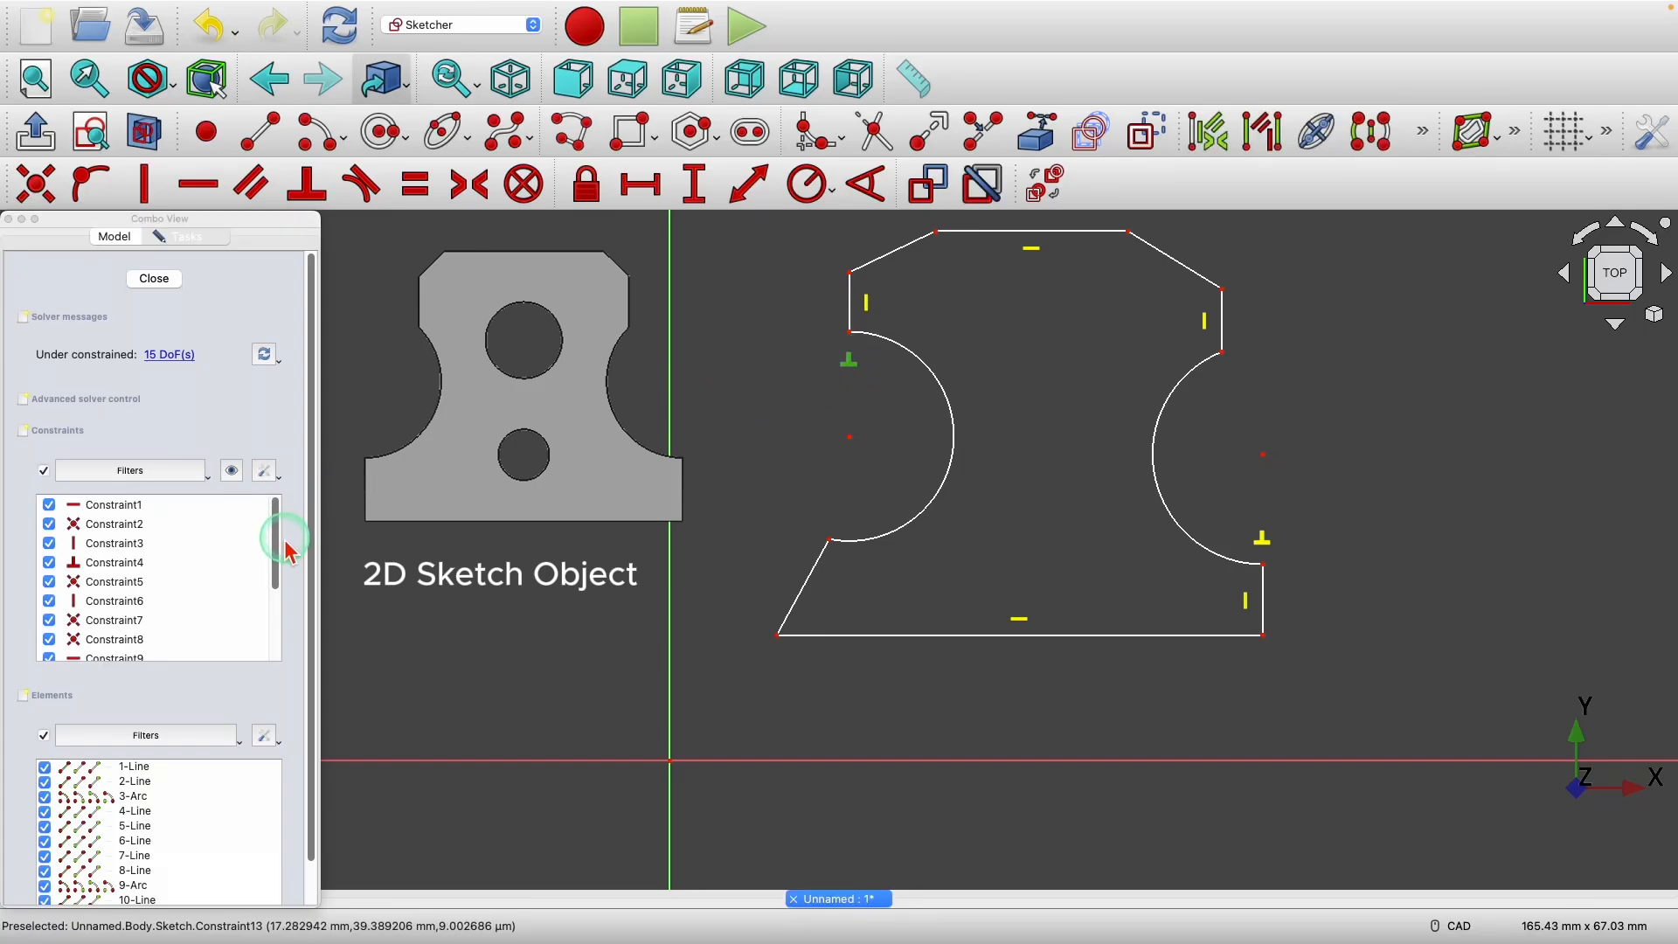
drag(278, 542, 208, 616)
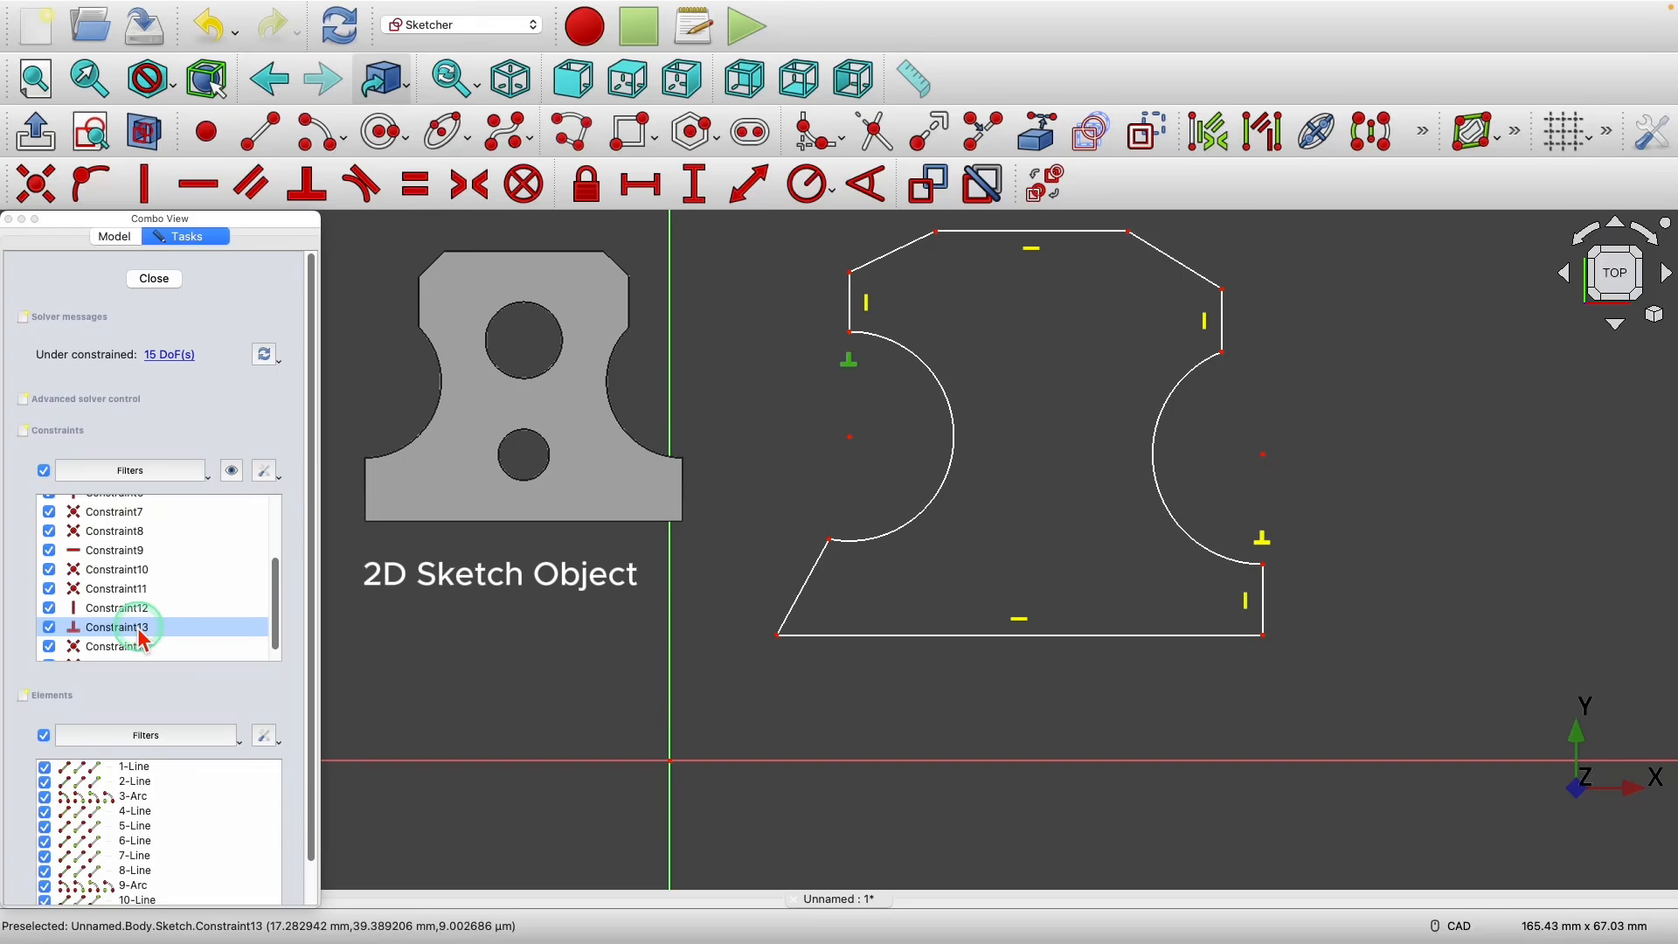
key(Delete)
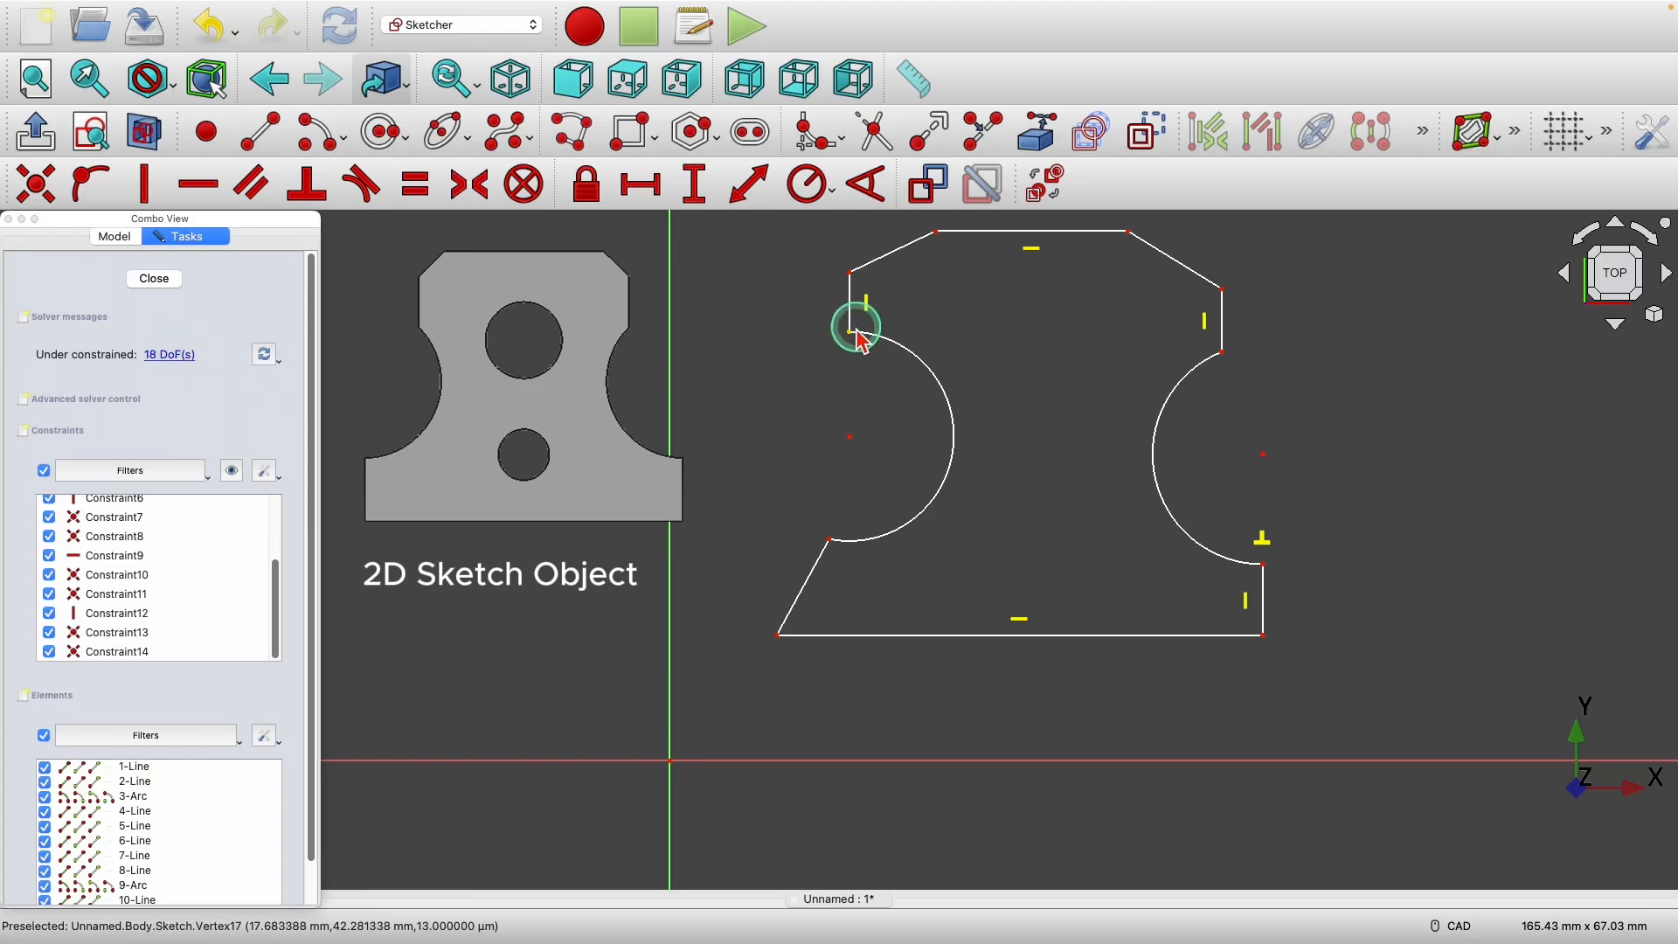
- Pull the left arc away from the vertical line above it, and rejoin their endpoints with a coincident constraint
mouse_move(883, 348)
mouse_down()
mouse_move(897, 379)
mouse_move(852, 343)
mouse_up()
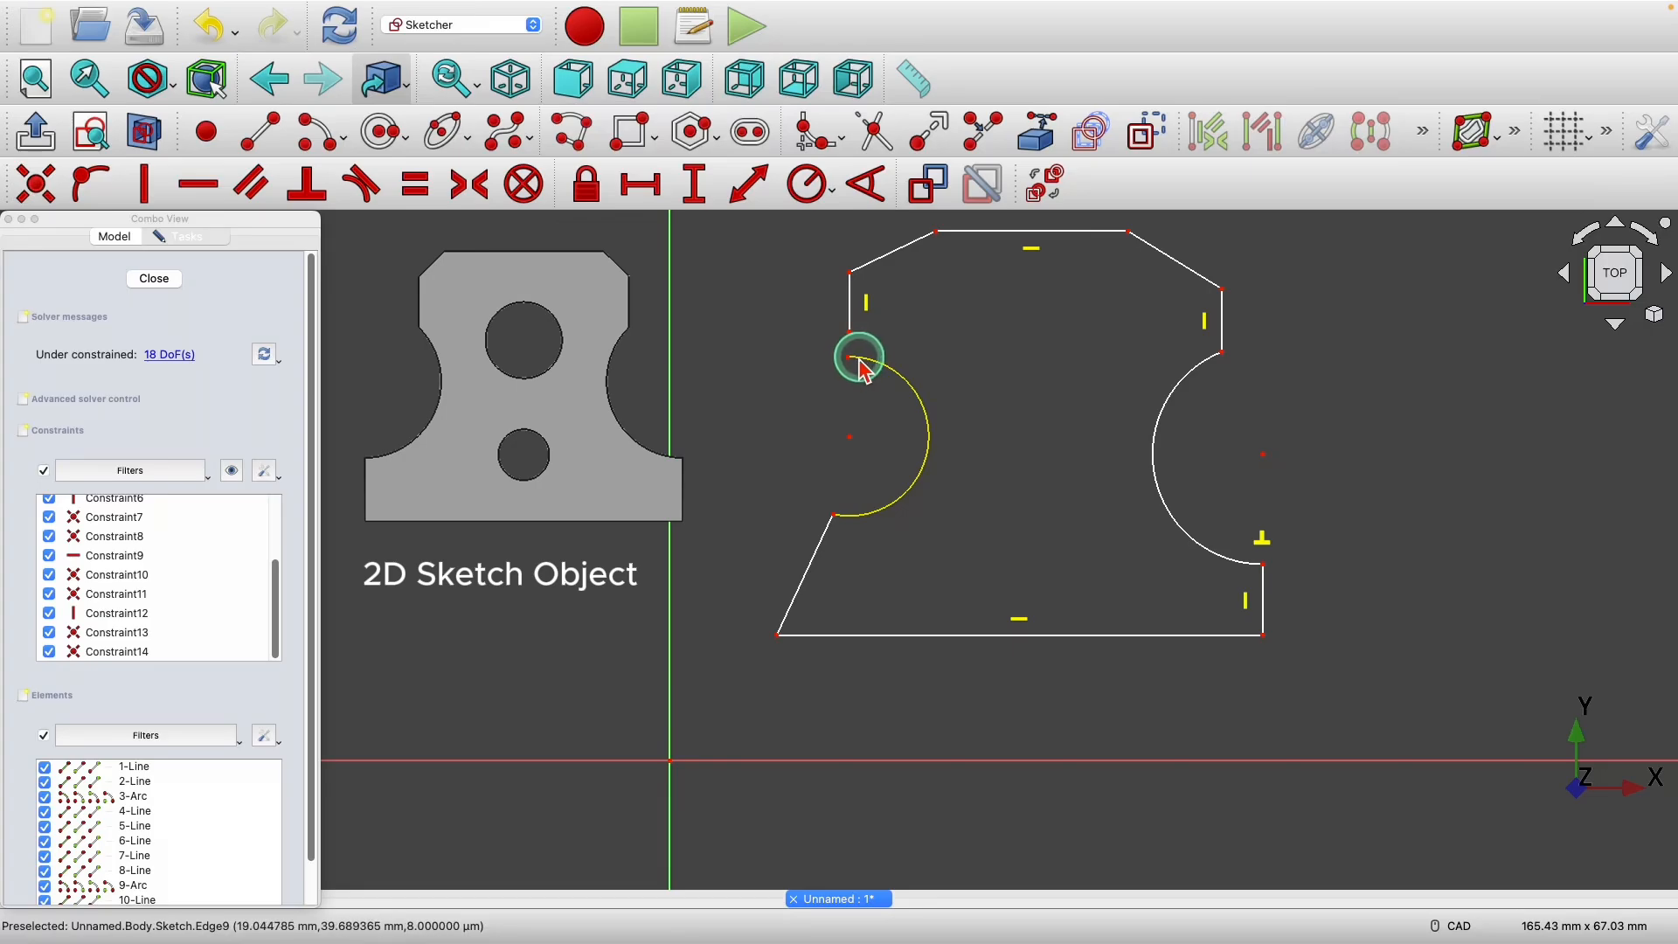
drag(863, 365, 870, 351)
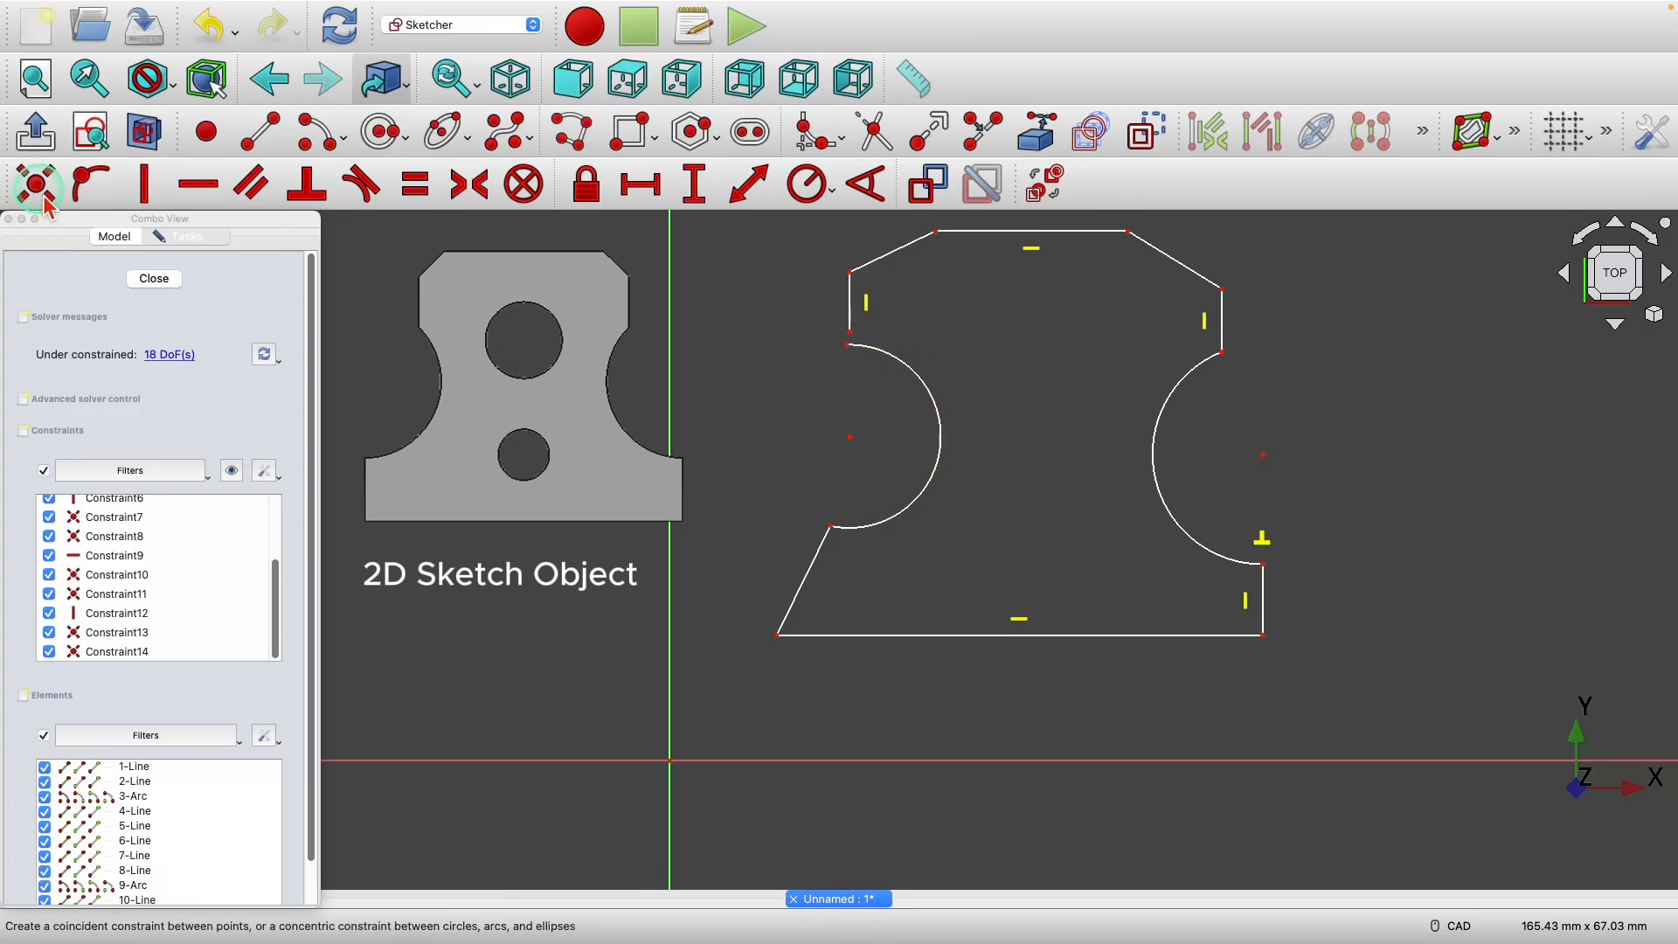
click(46, 199)
click(848, 346)
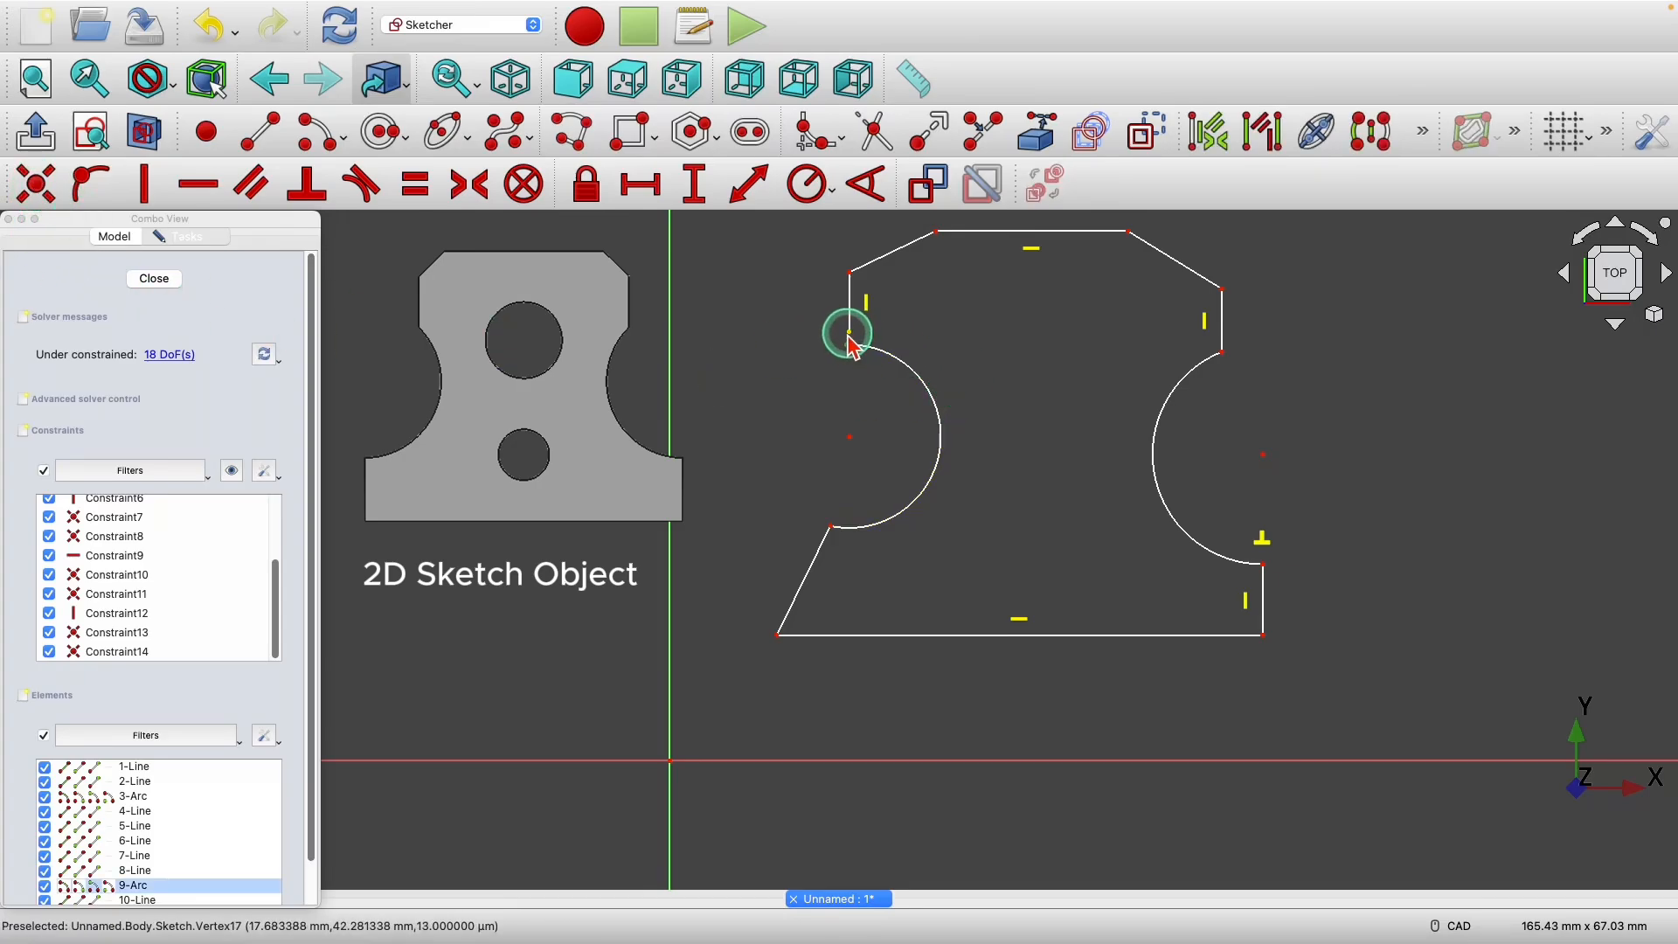
click(847, 336)
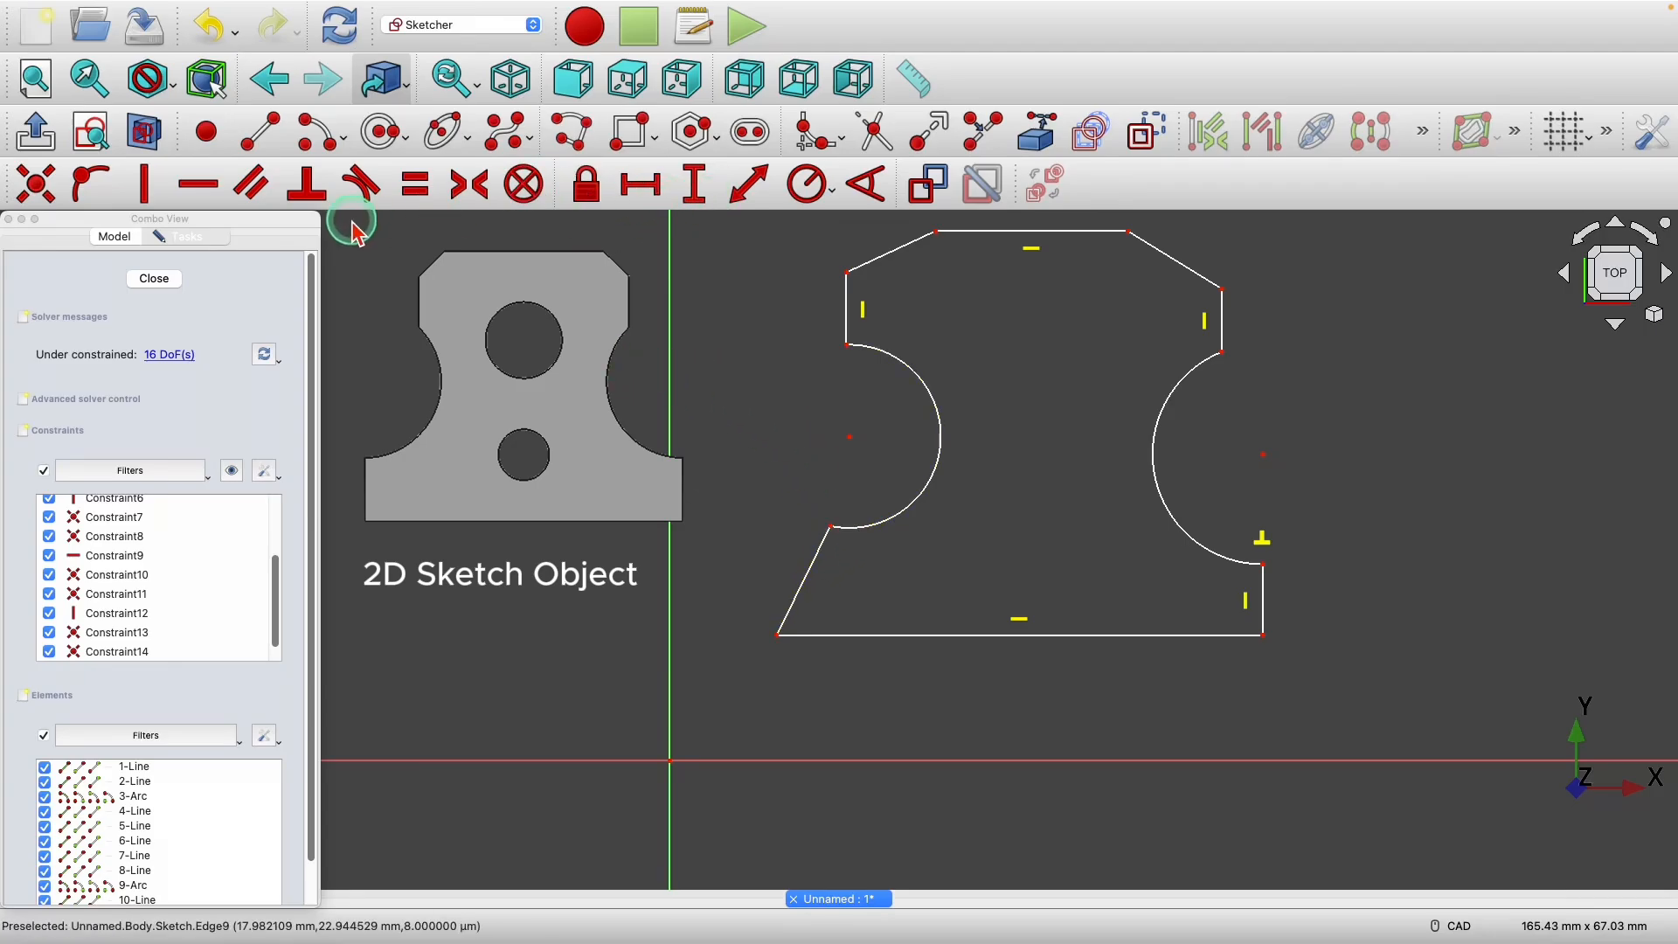
- Constrain the short lower-left line perpendicular to the left arc, and make that line vertical
click(304, 187)
click(809, 572)
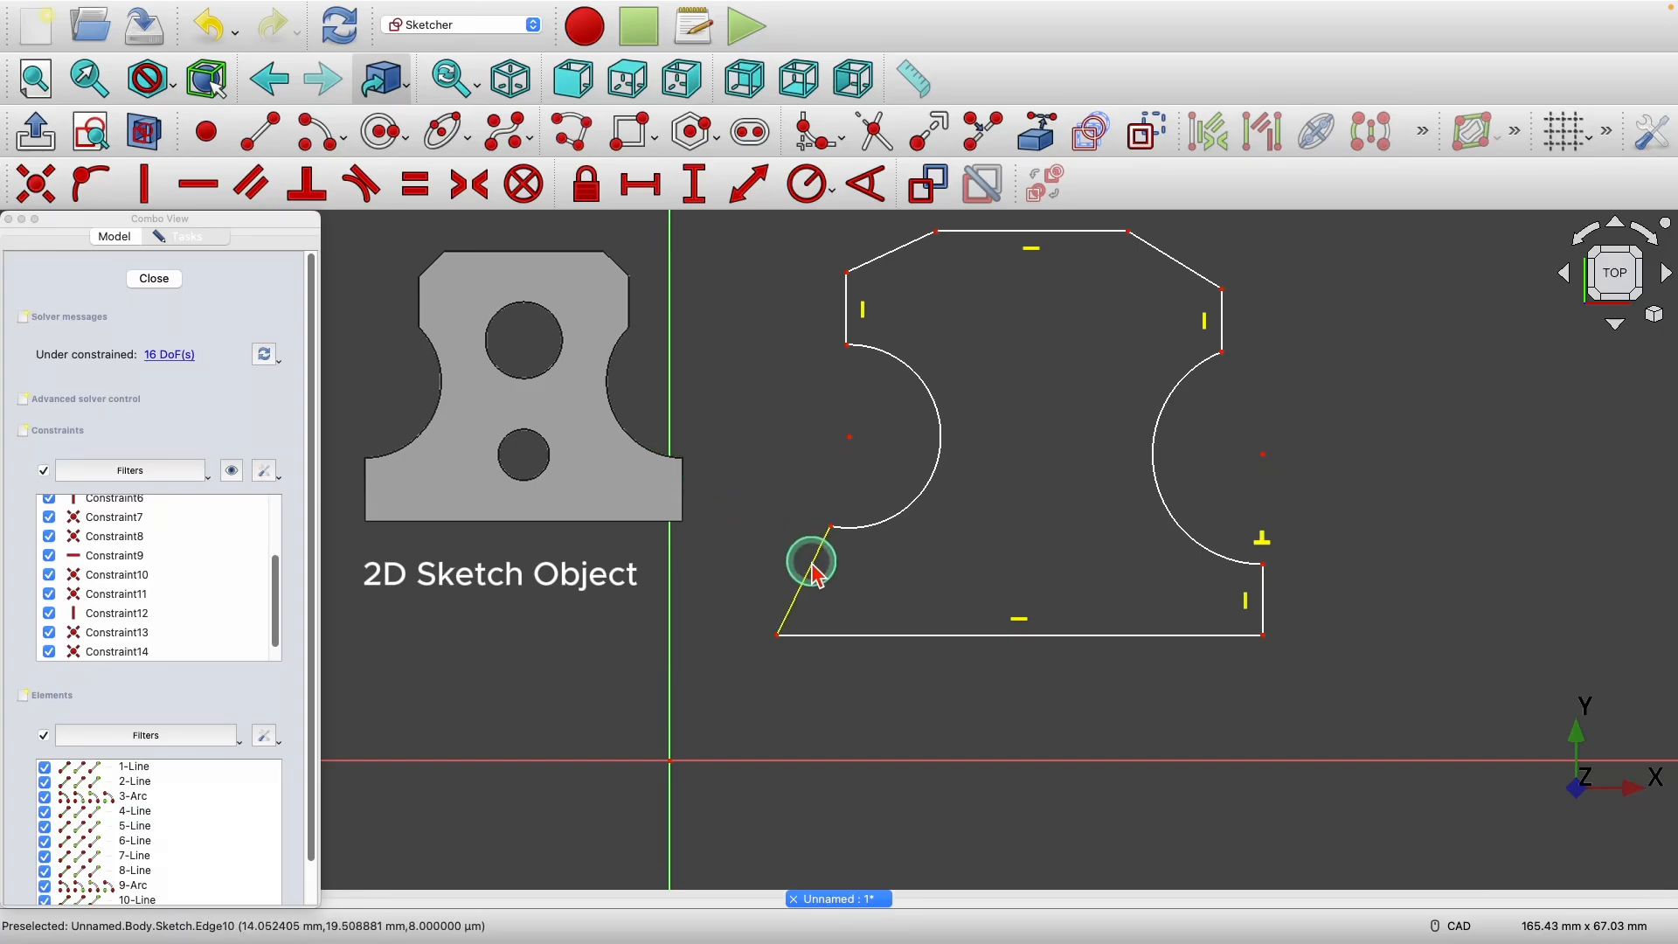
click(872, 531)
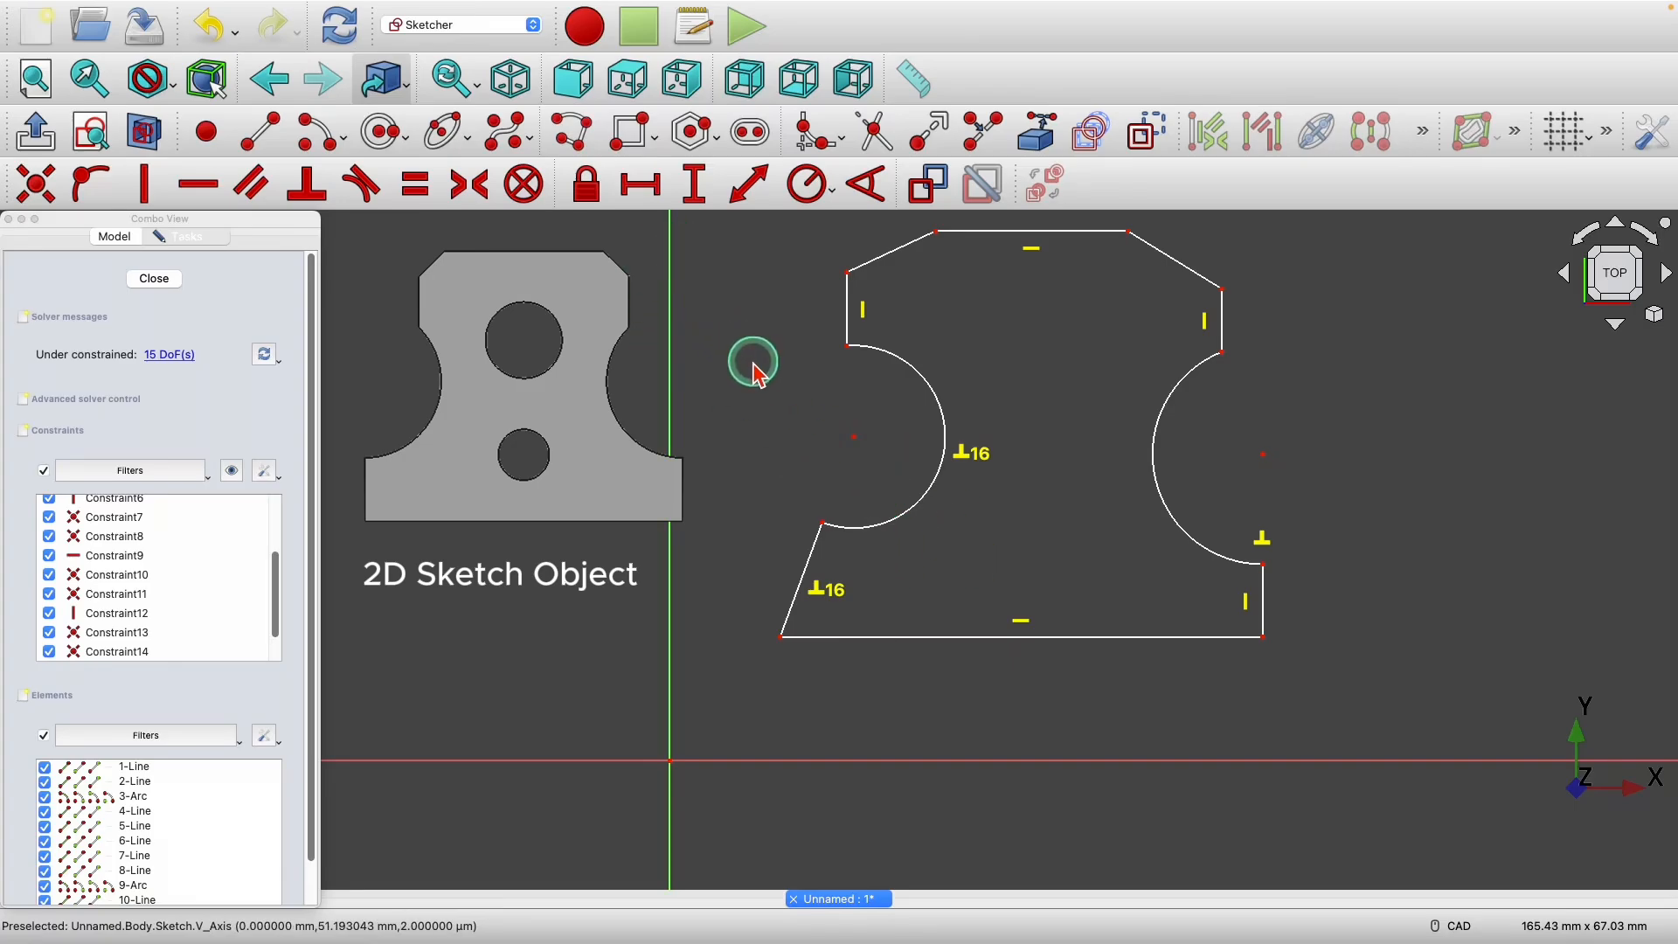
click(144, 186)
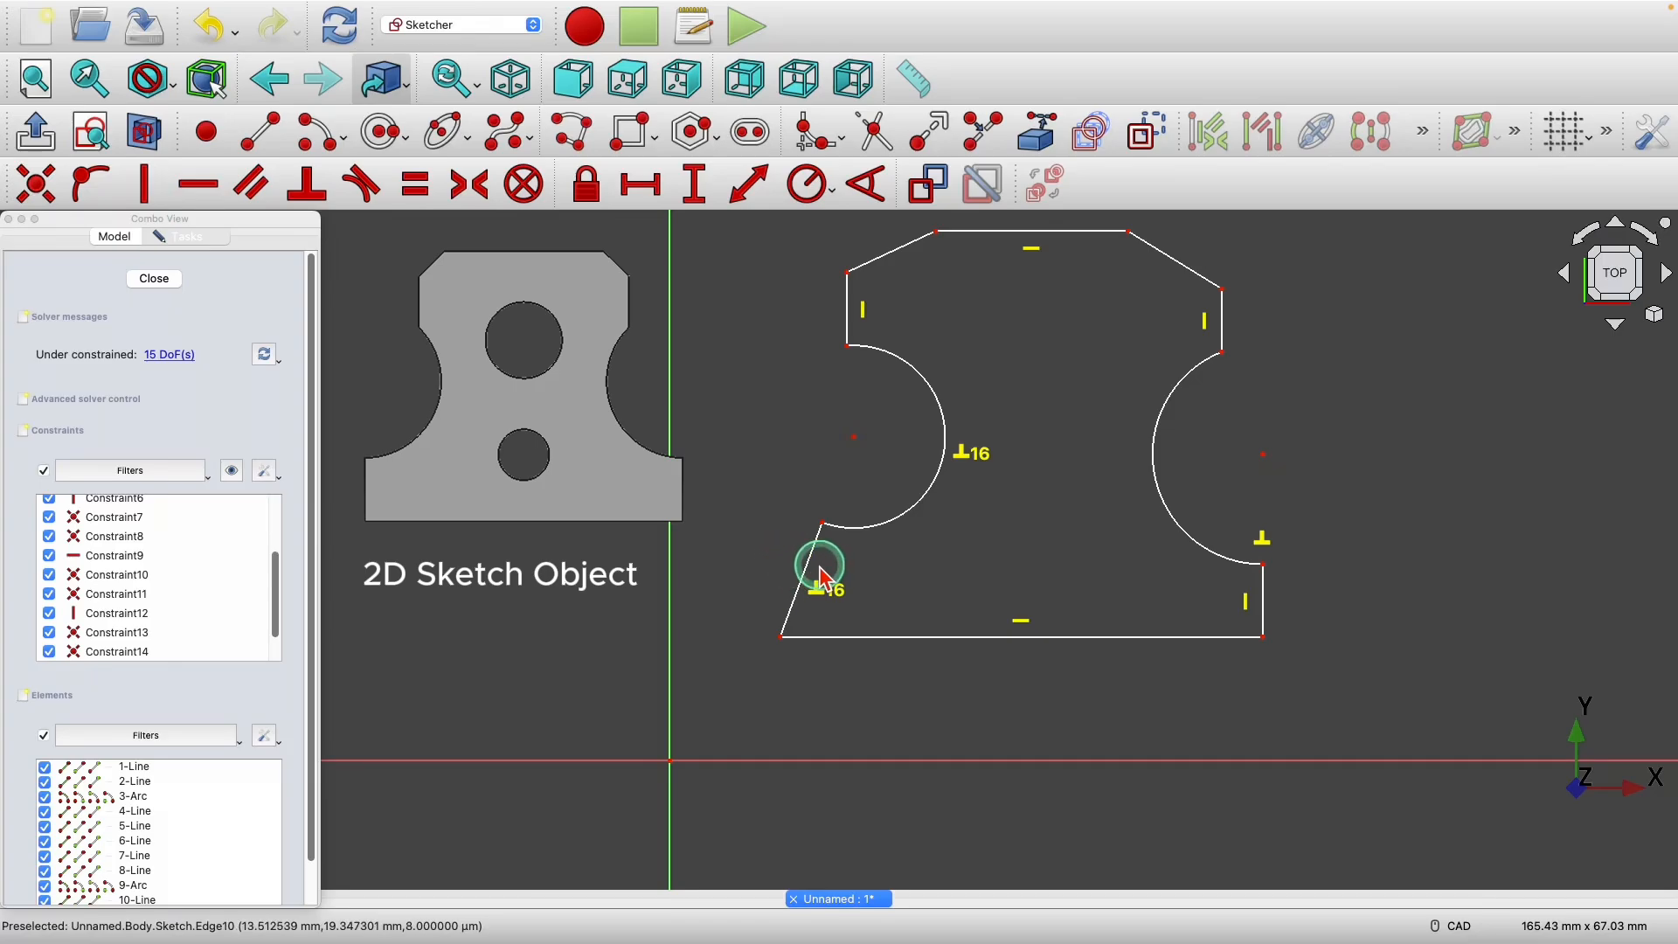
click(811, 568)
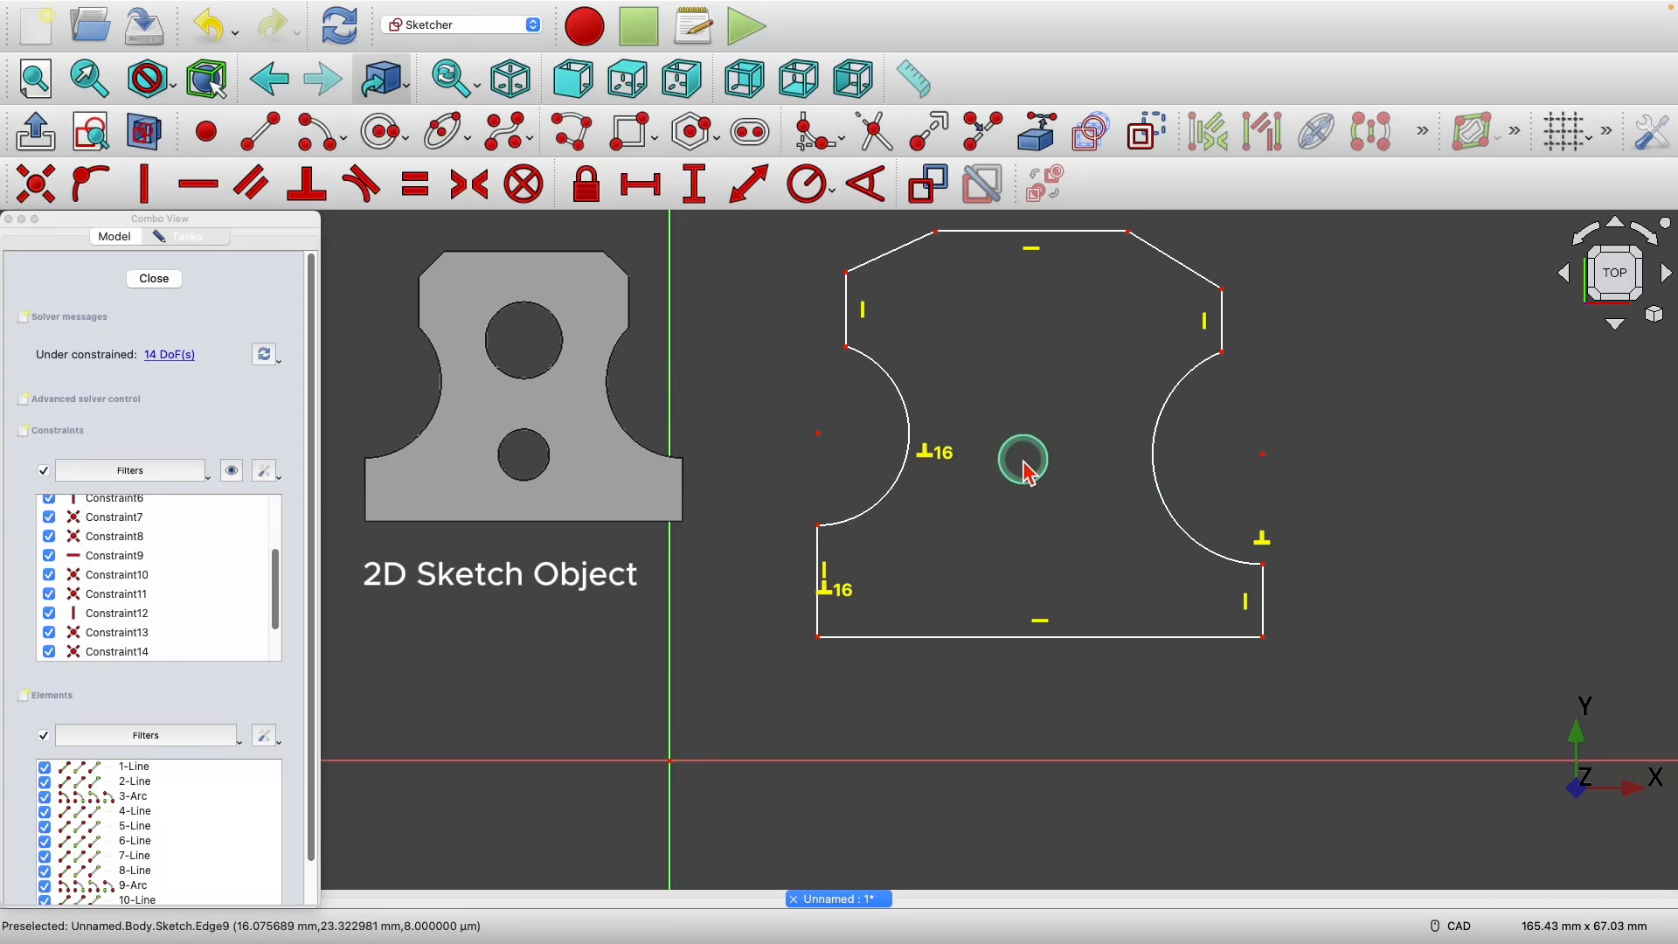
- Apply equality constraints between the two lower vertical lines and between the left and right arcs
scroll(958, 323, up, 1)
scroll(1031, 335, down, 3)
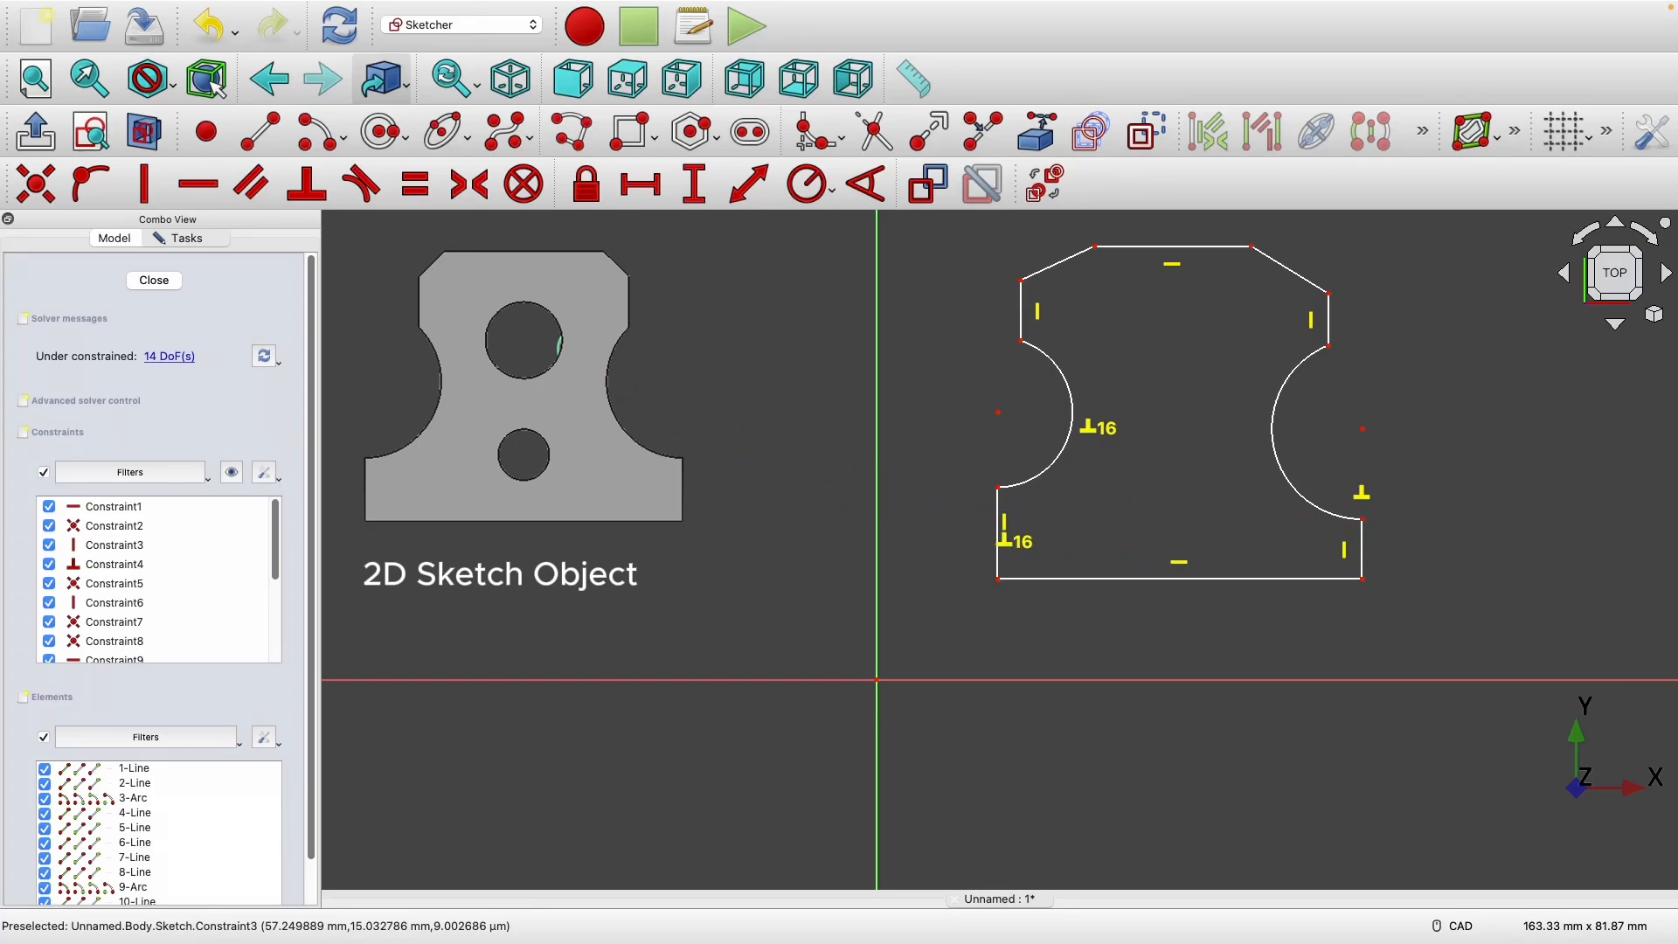
click(416, 191)
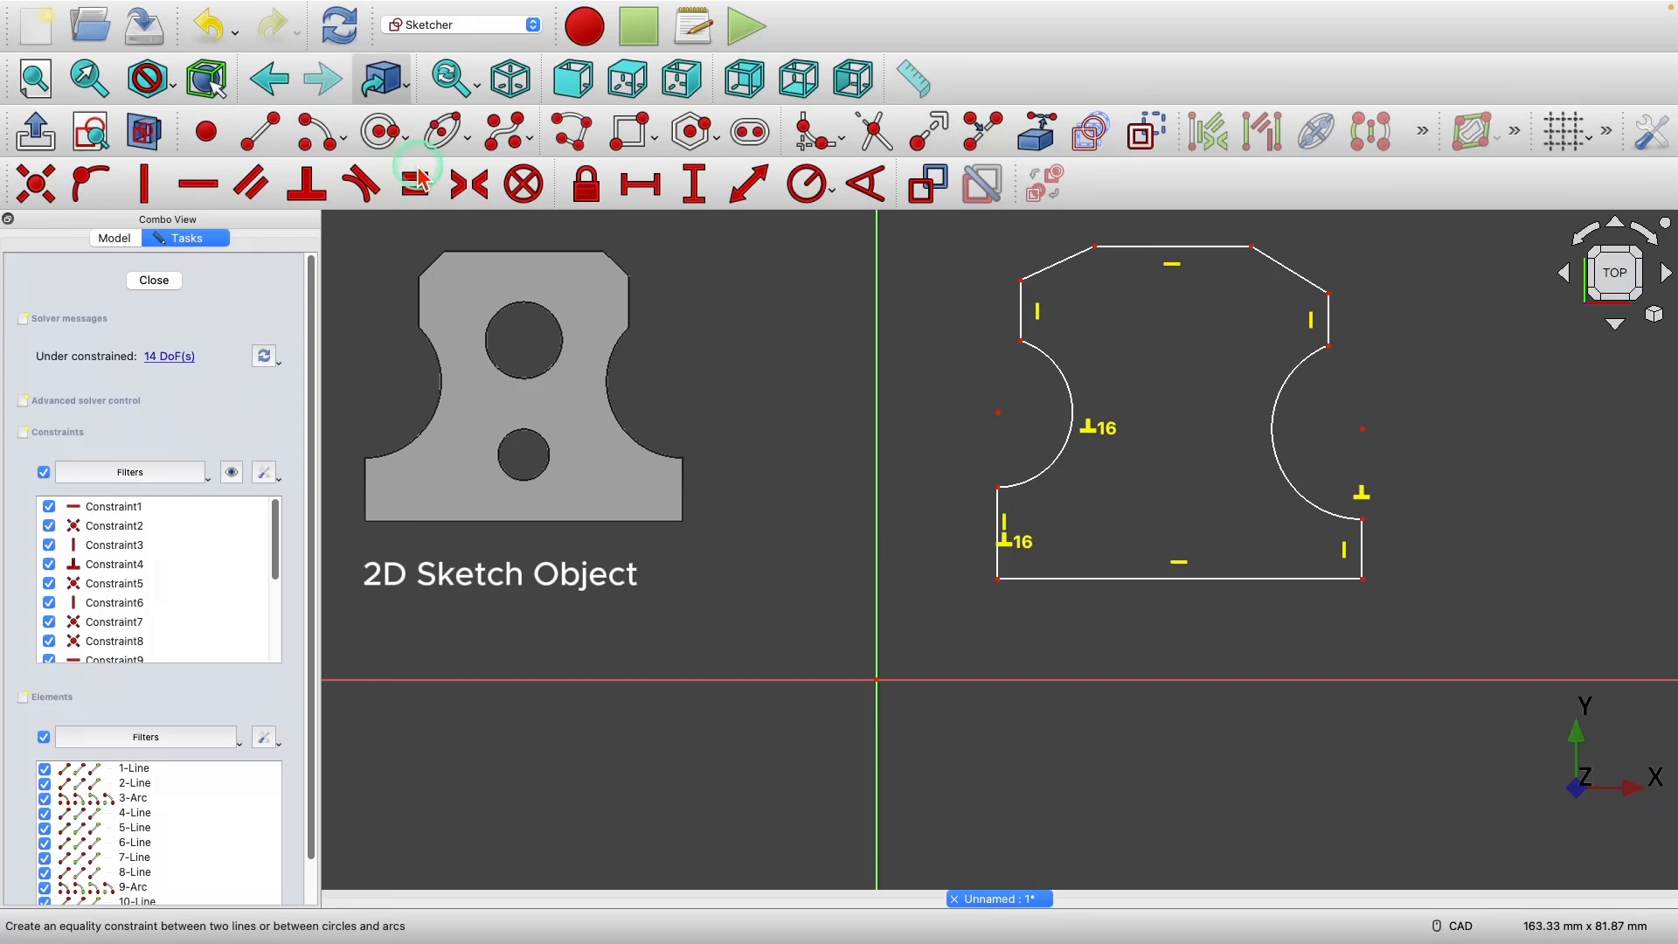
click(1000, 550)
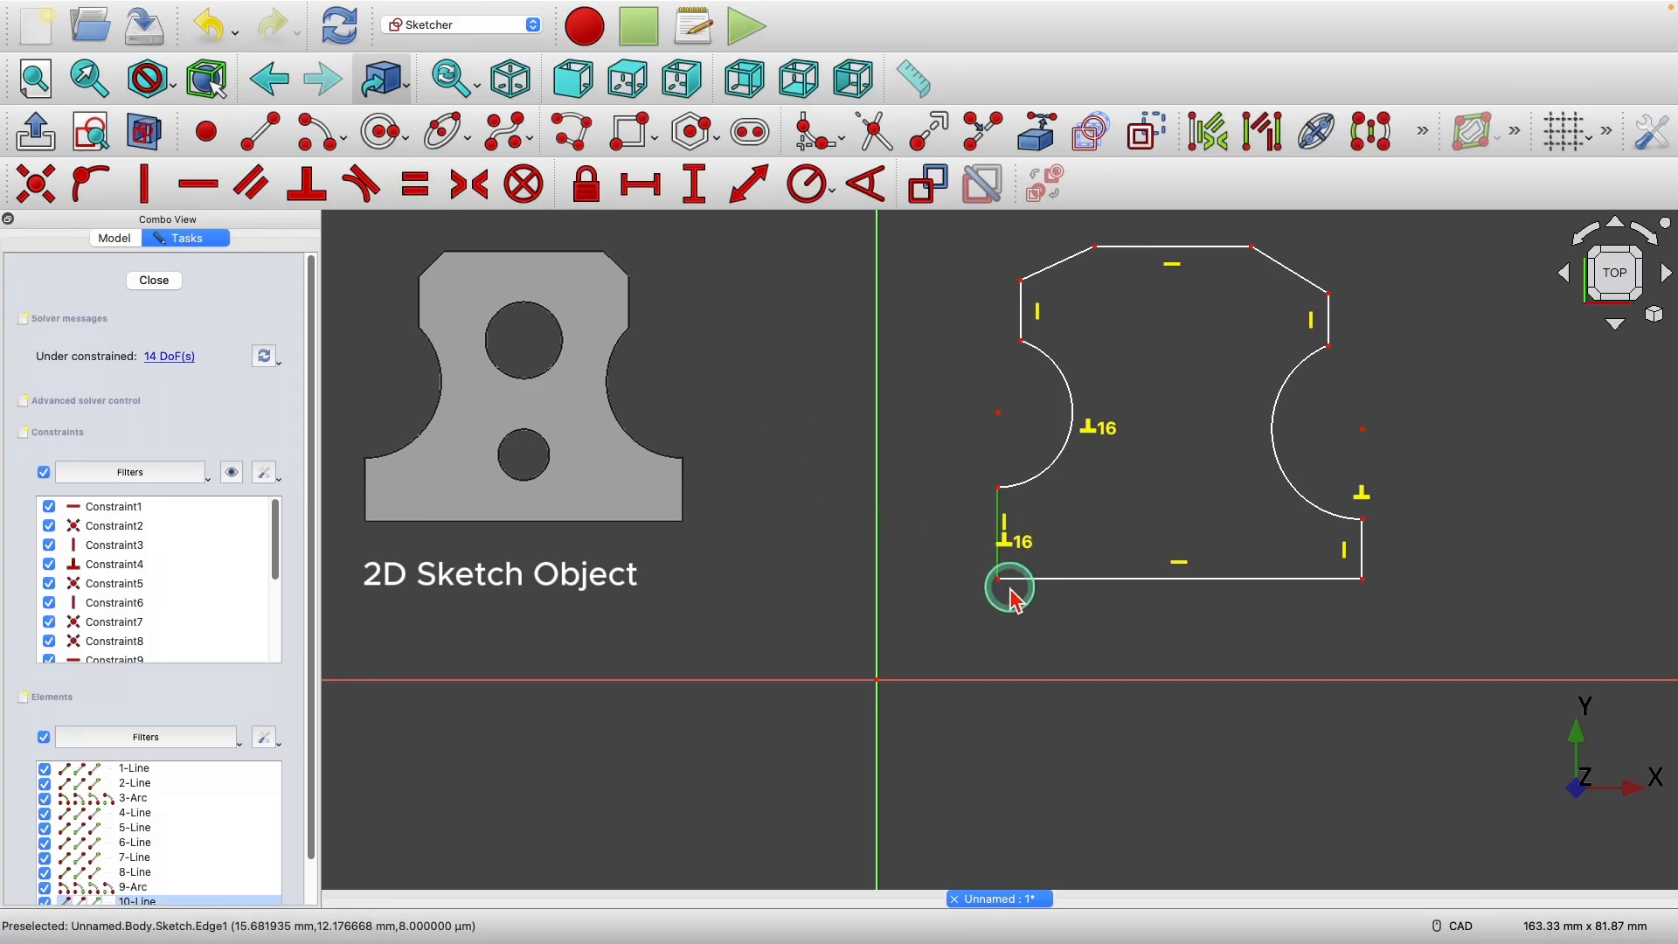
click(1363, 546)
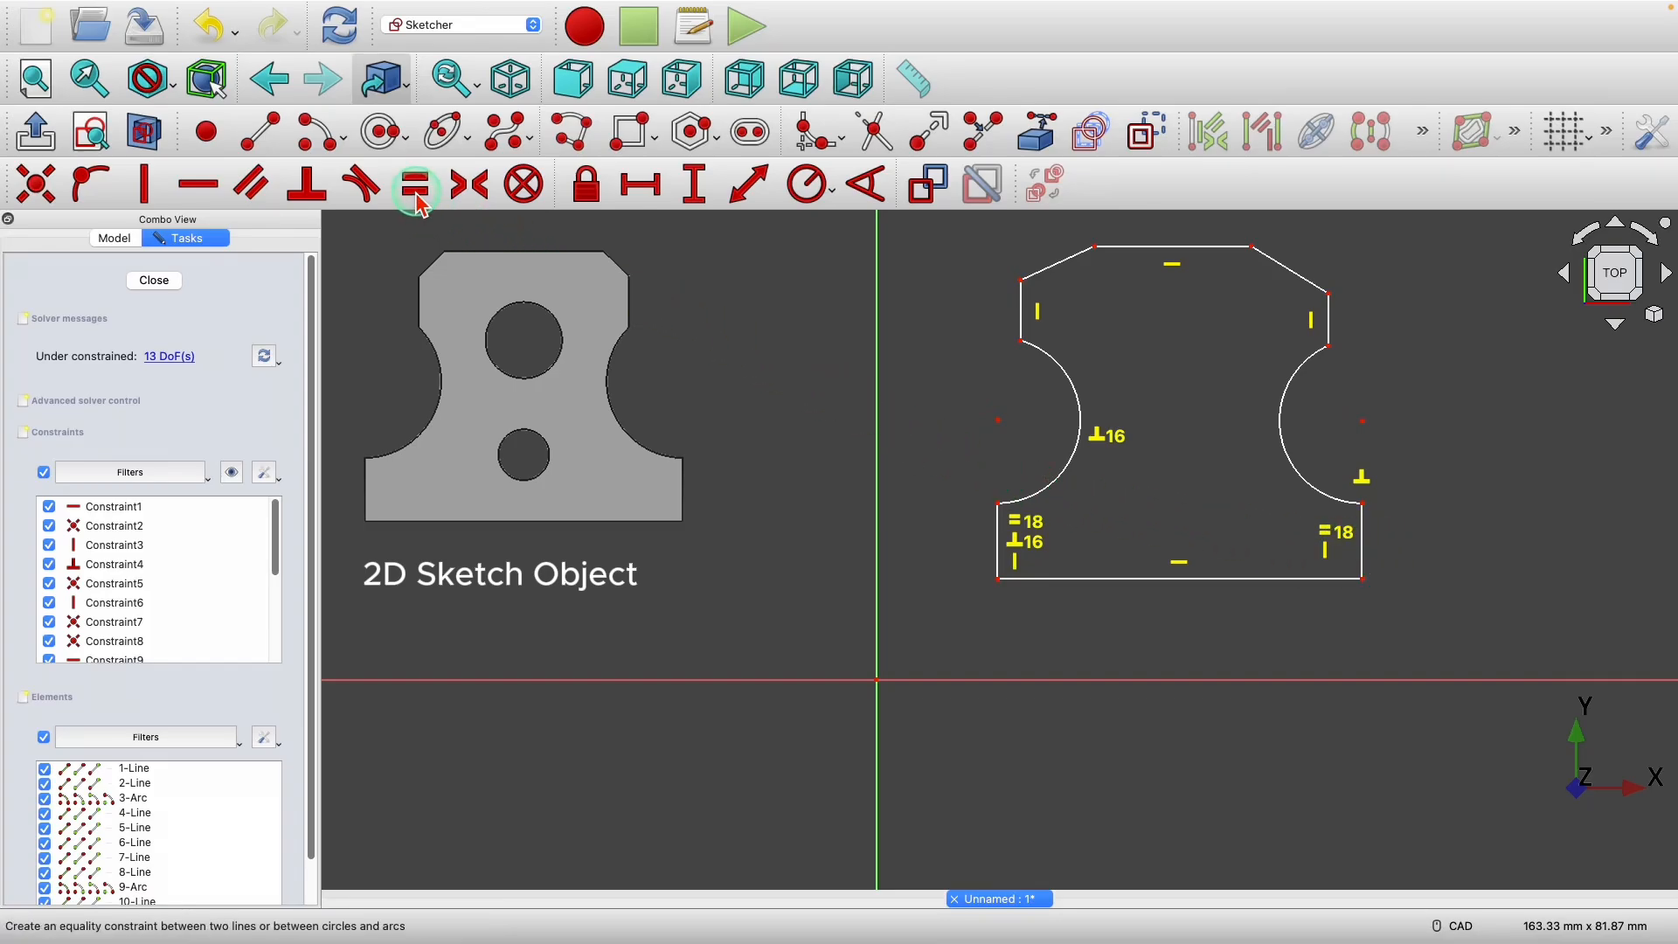
click(1074, 479)
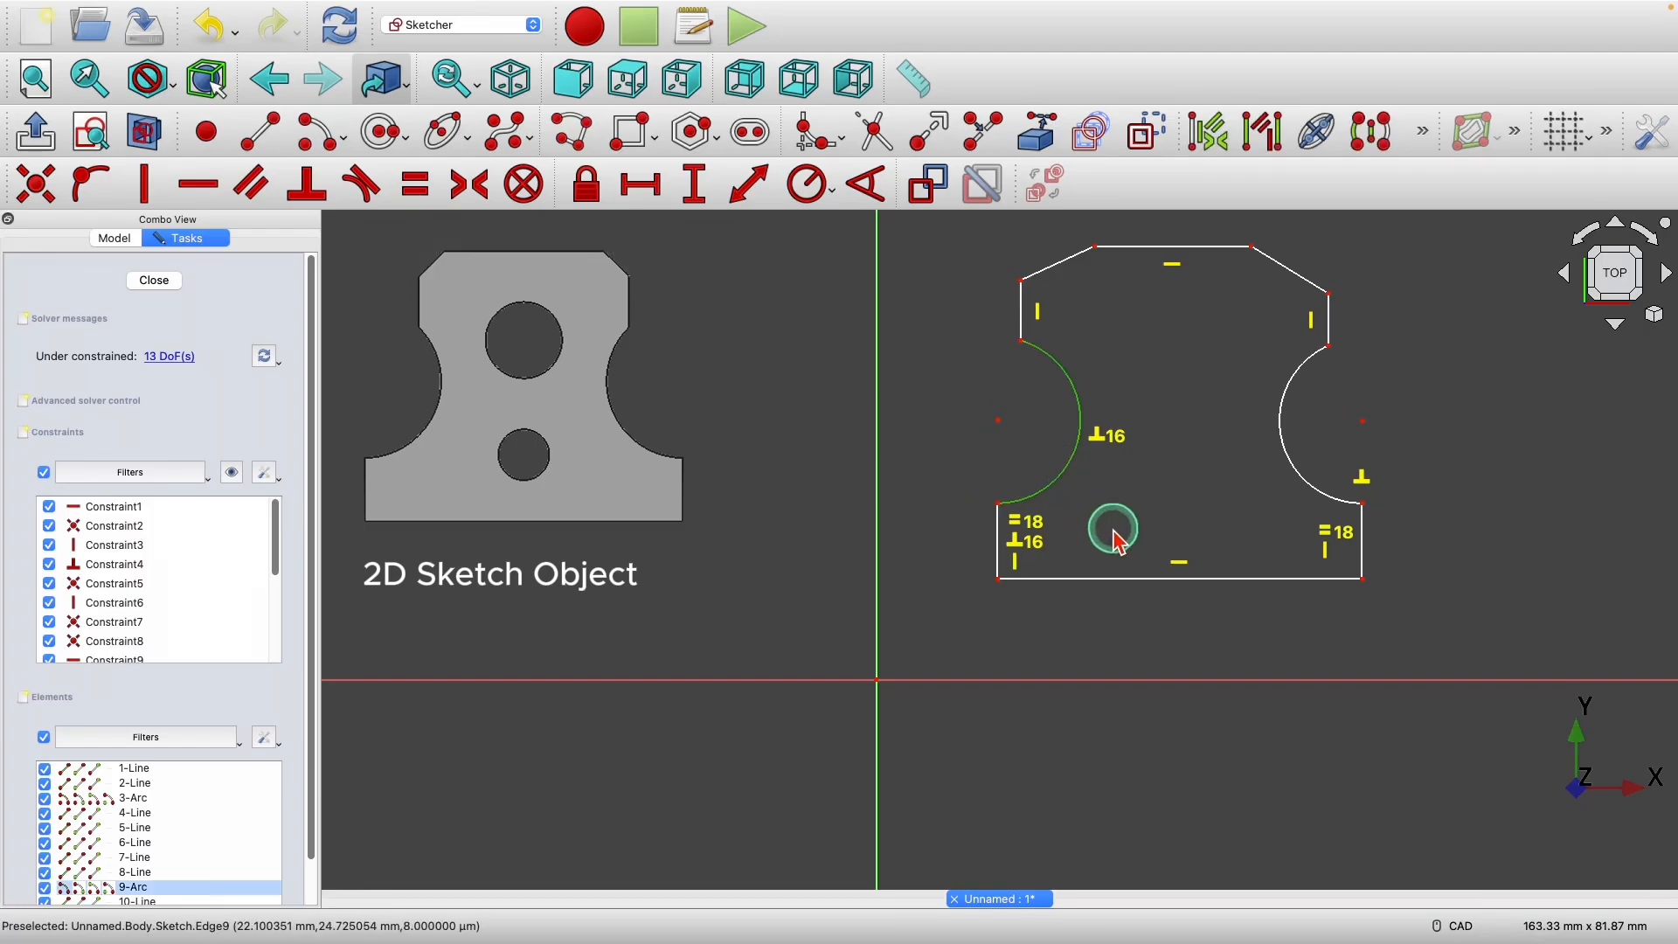
click(1315, 494)
key(e)
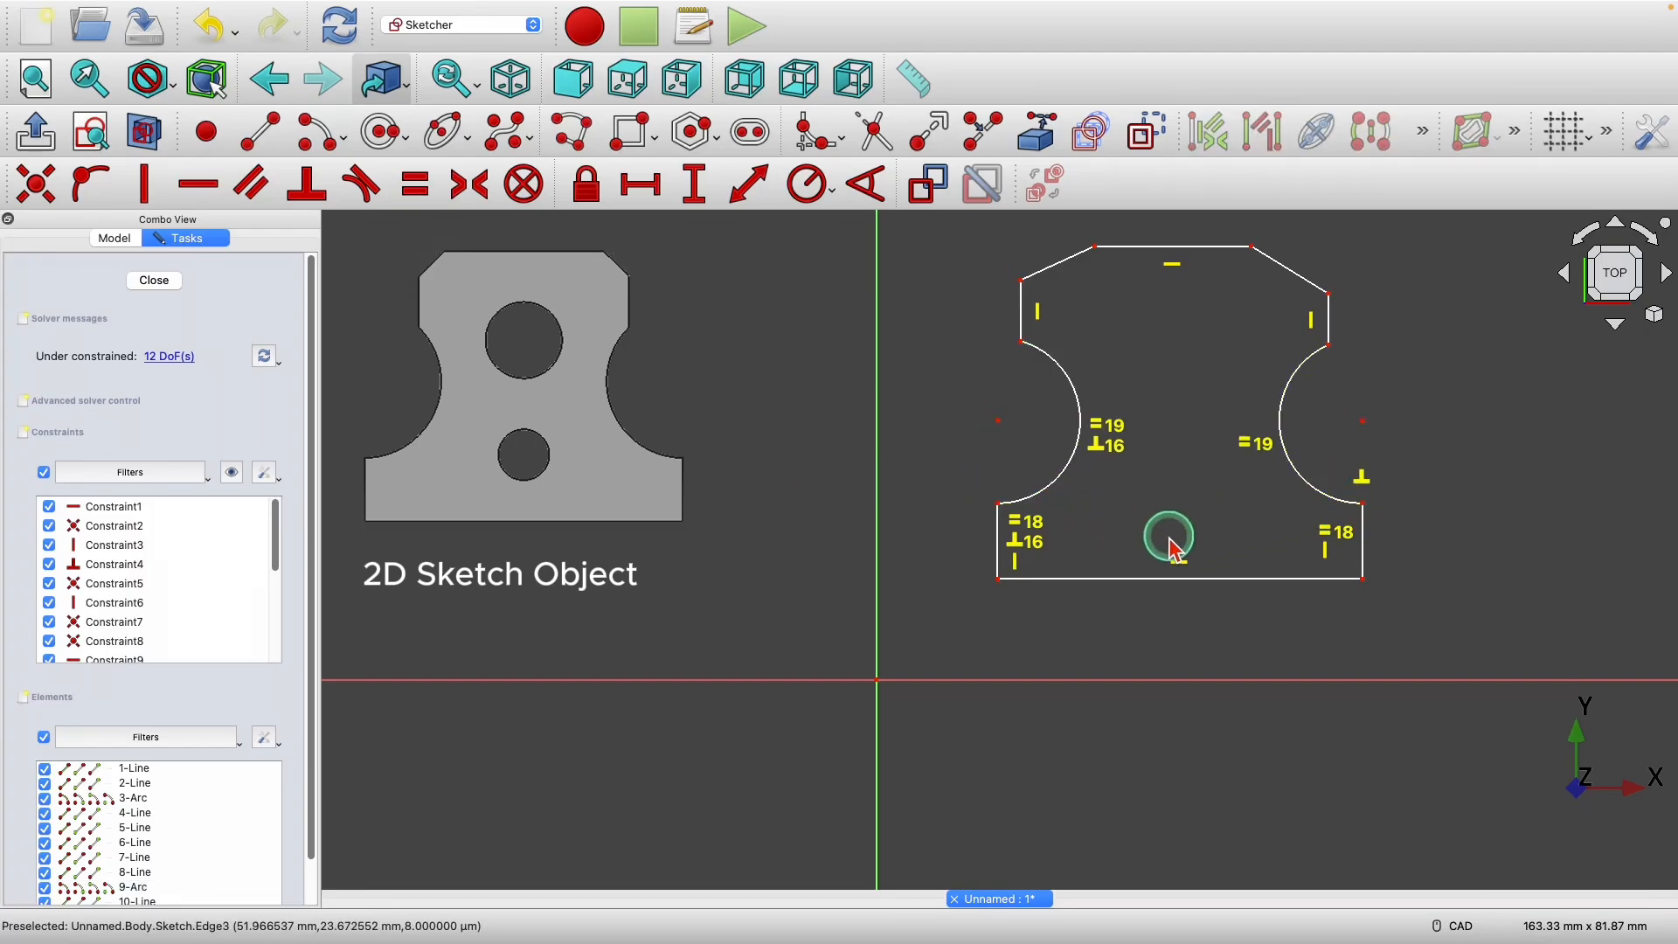
- Apply equality constraints between the two upper vertical lines and between the two slanted top-corner lines
click(1022, 326)
click(1327, 316)
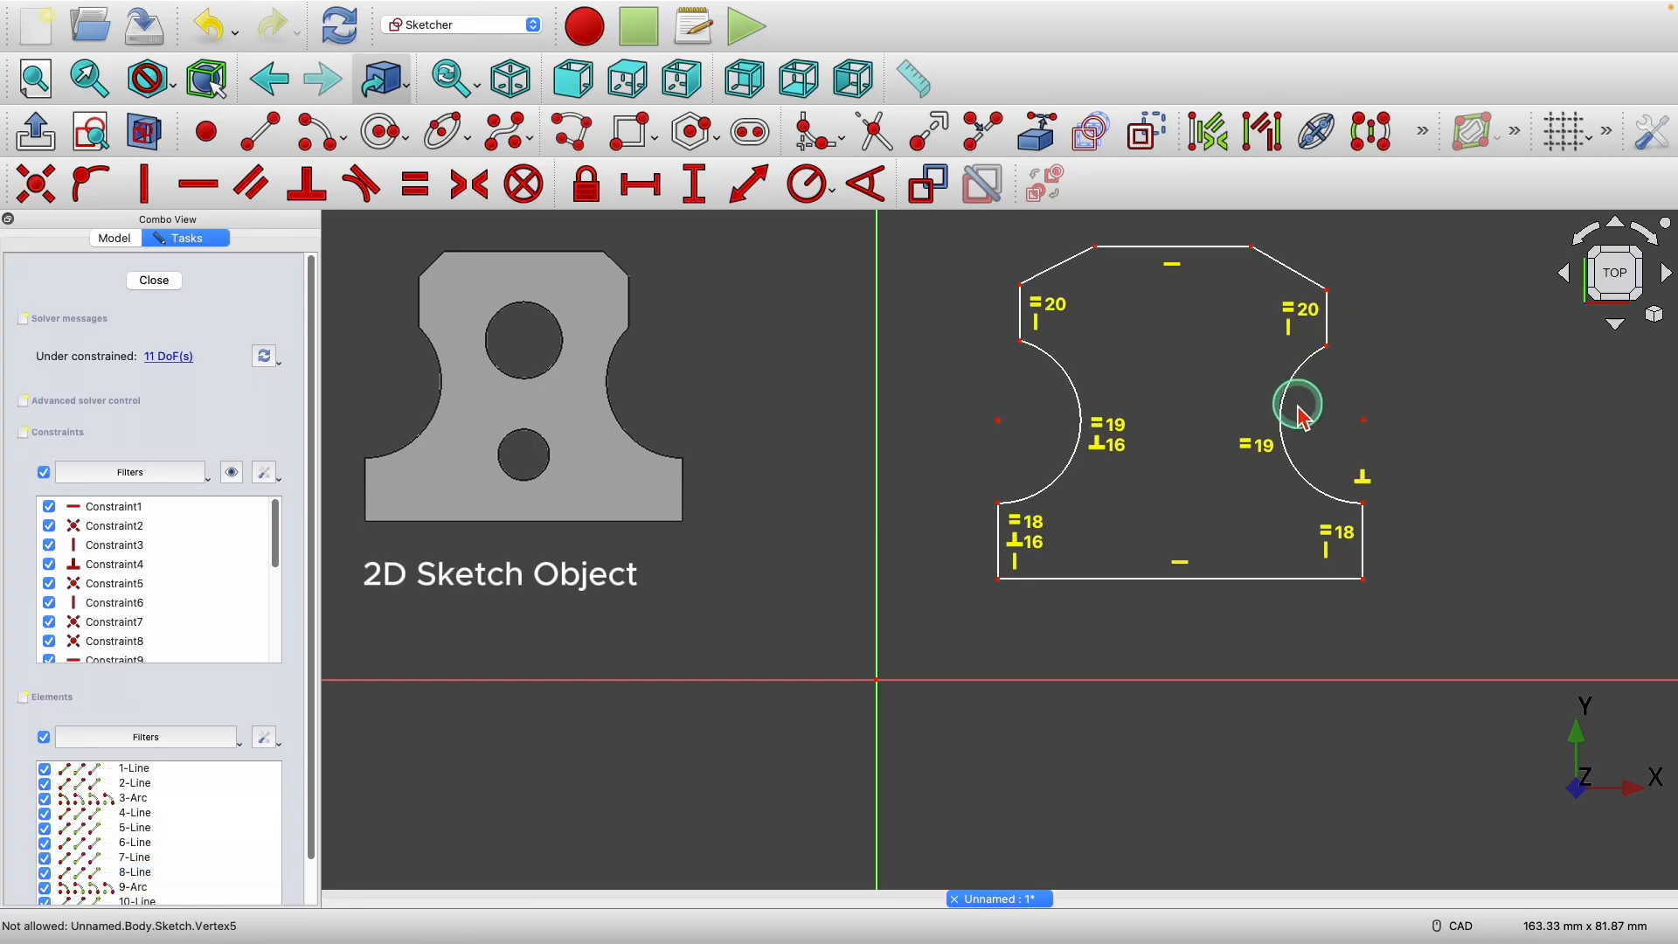
click(1058, 275)
click(1281, 265)
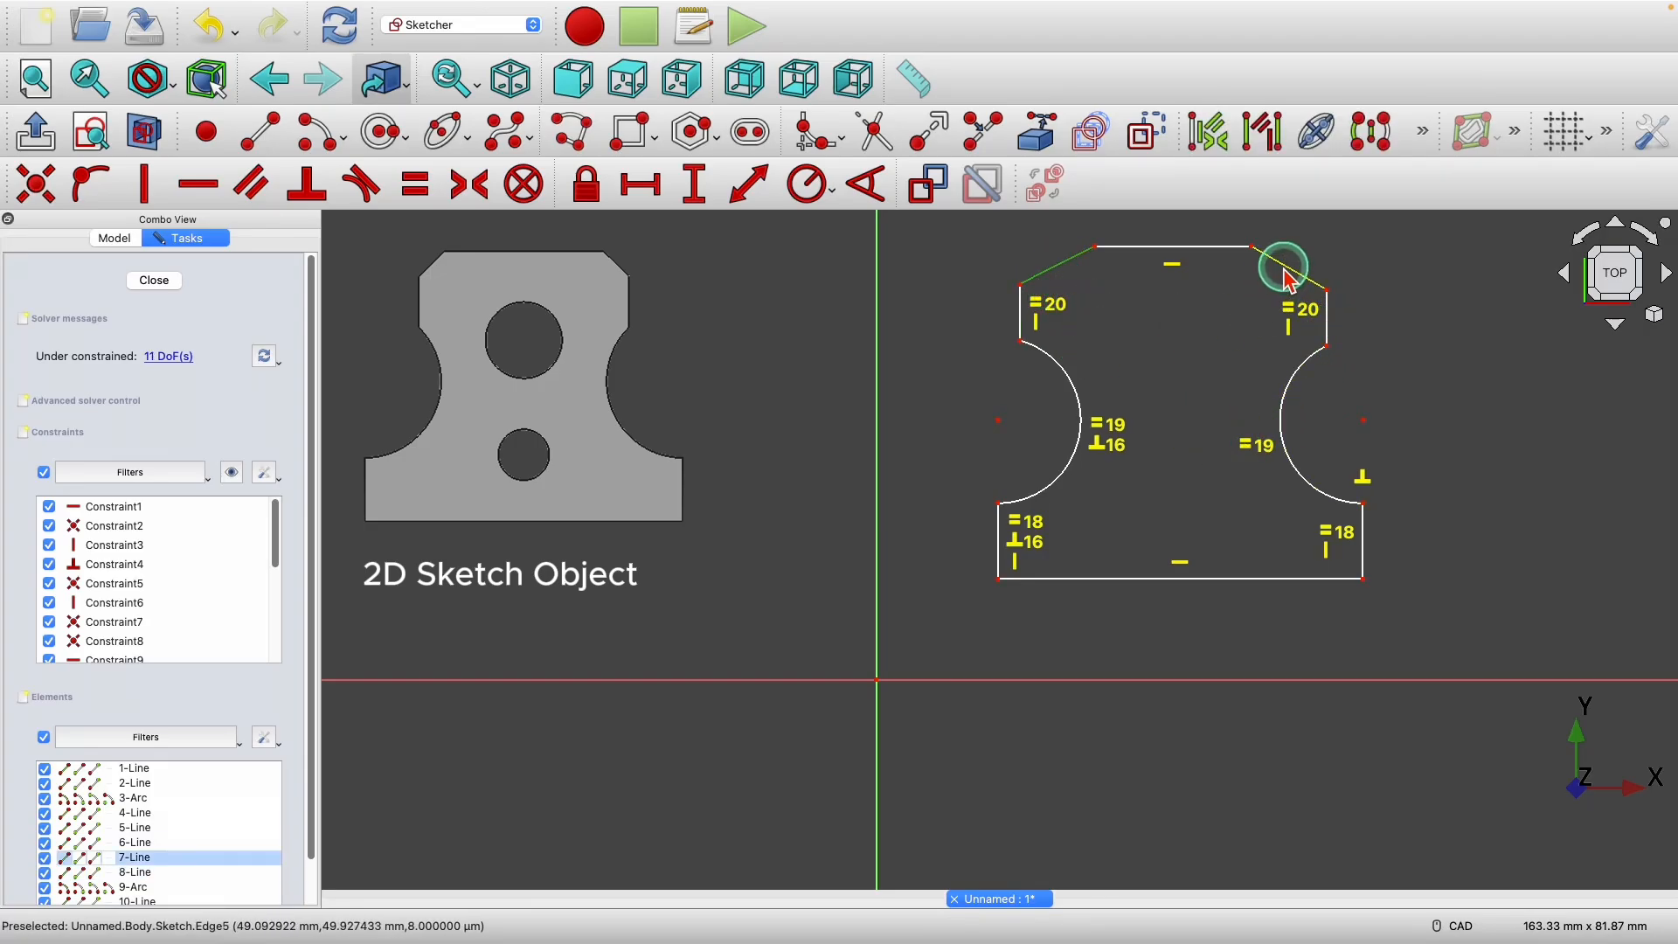
key(e)
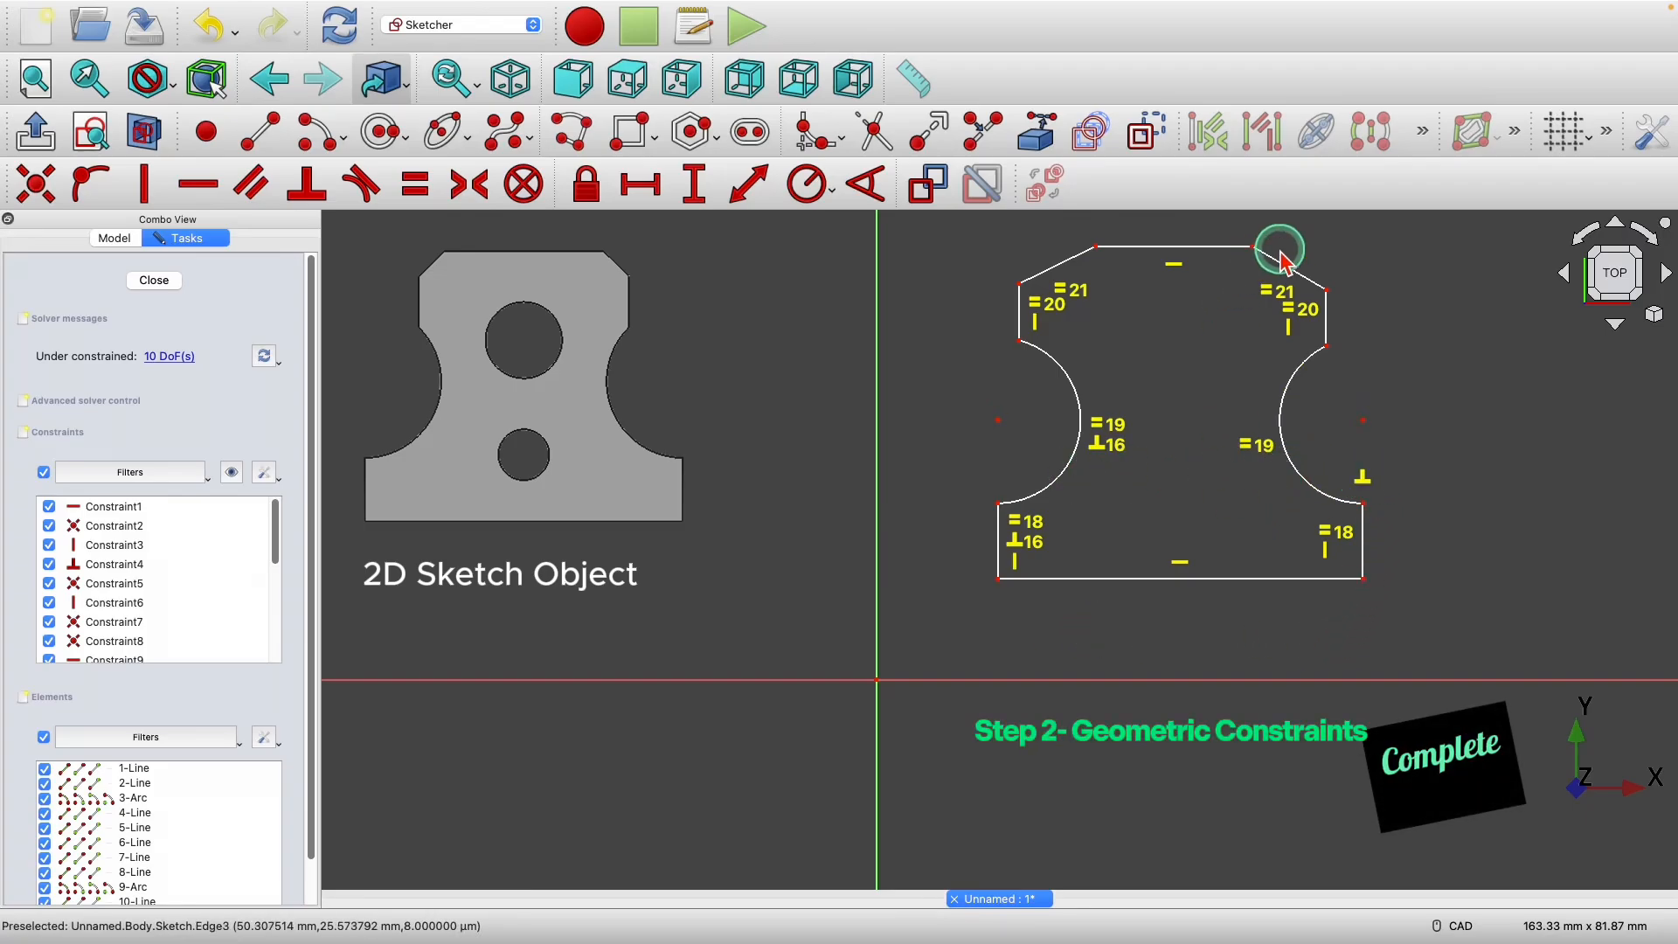
- Set a 135° angle between the upper-left vertical line and the slanted line above it, placing the dimension near their corner
scroll(1332, 247, up, 1)
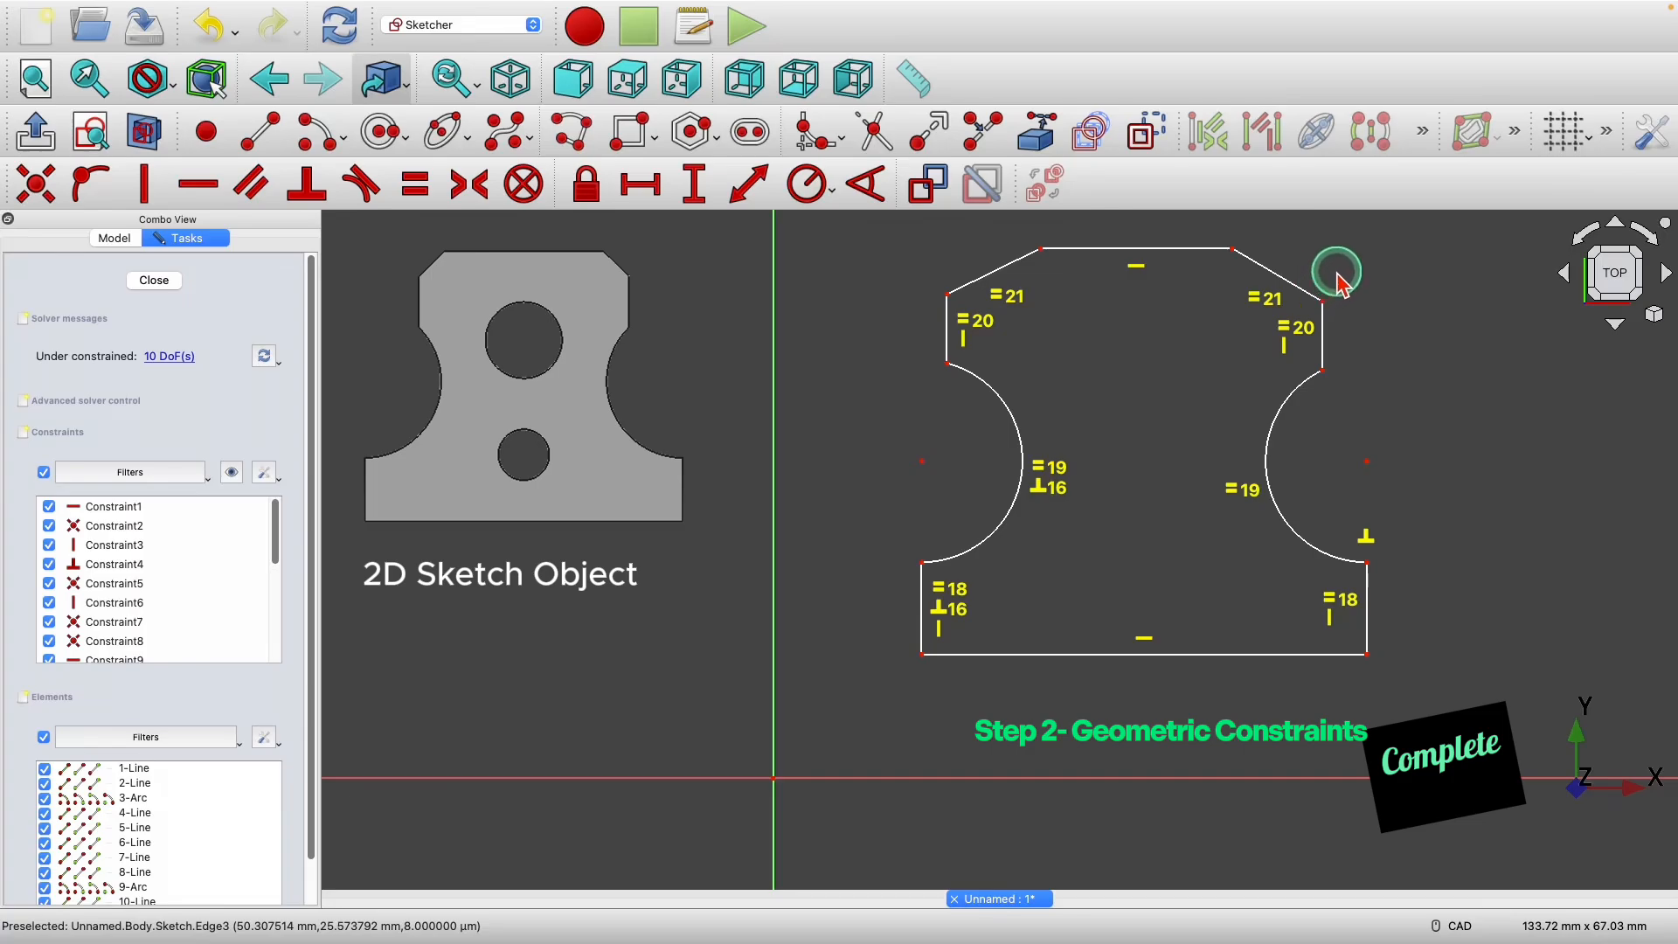
scroll(1332, 263, down, 2)
scroll(1322, 256, up, 1)
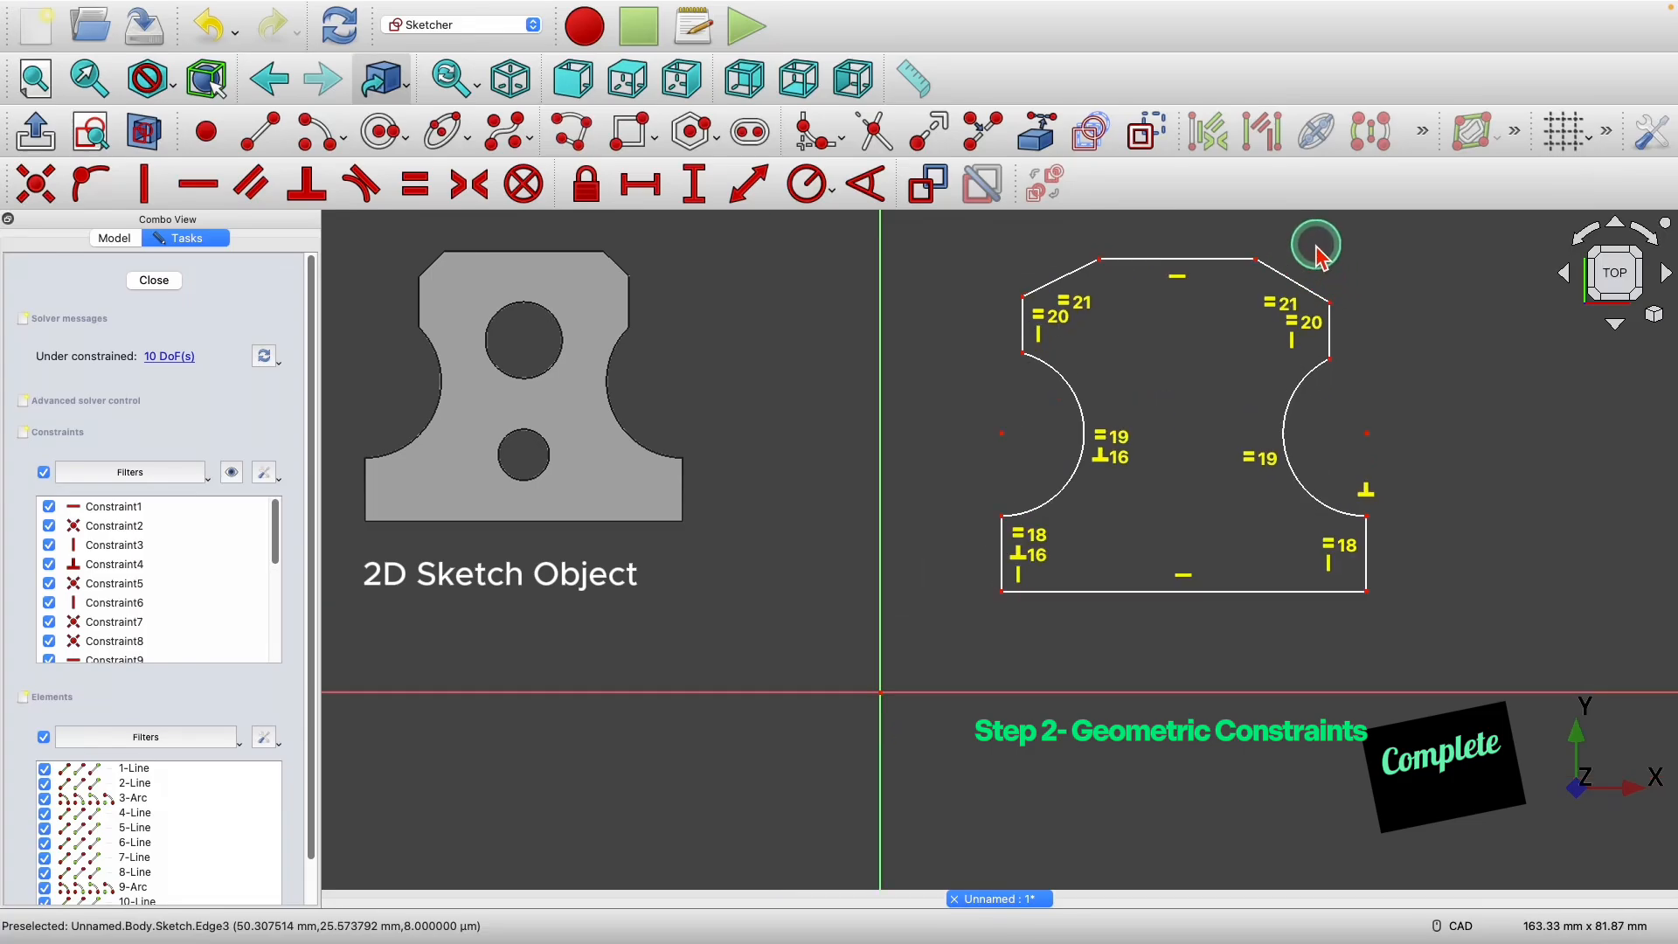
click(1024, 328)
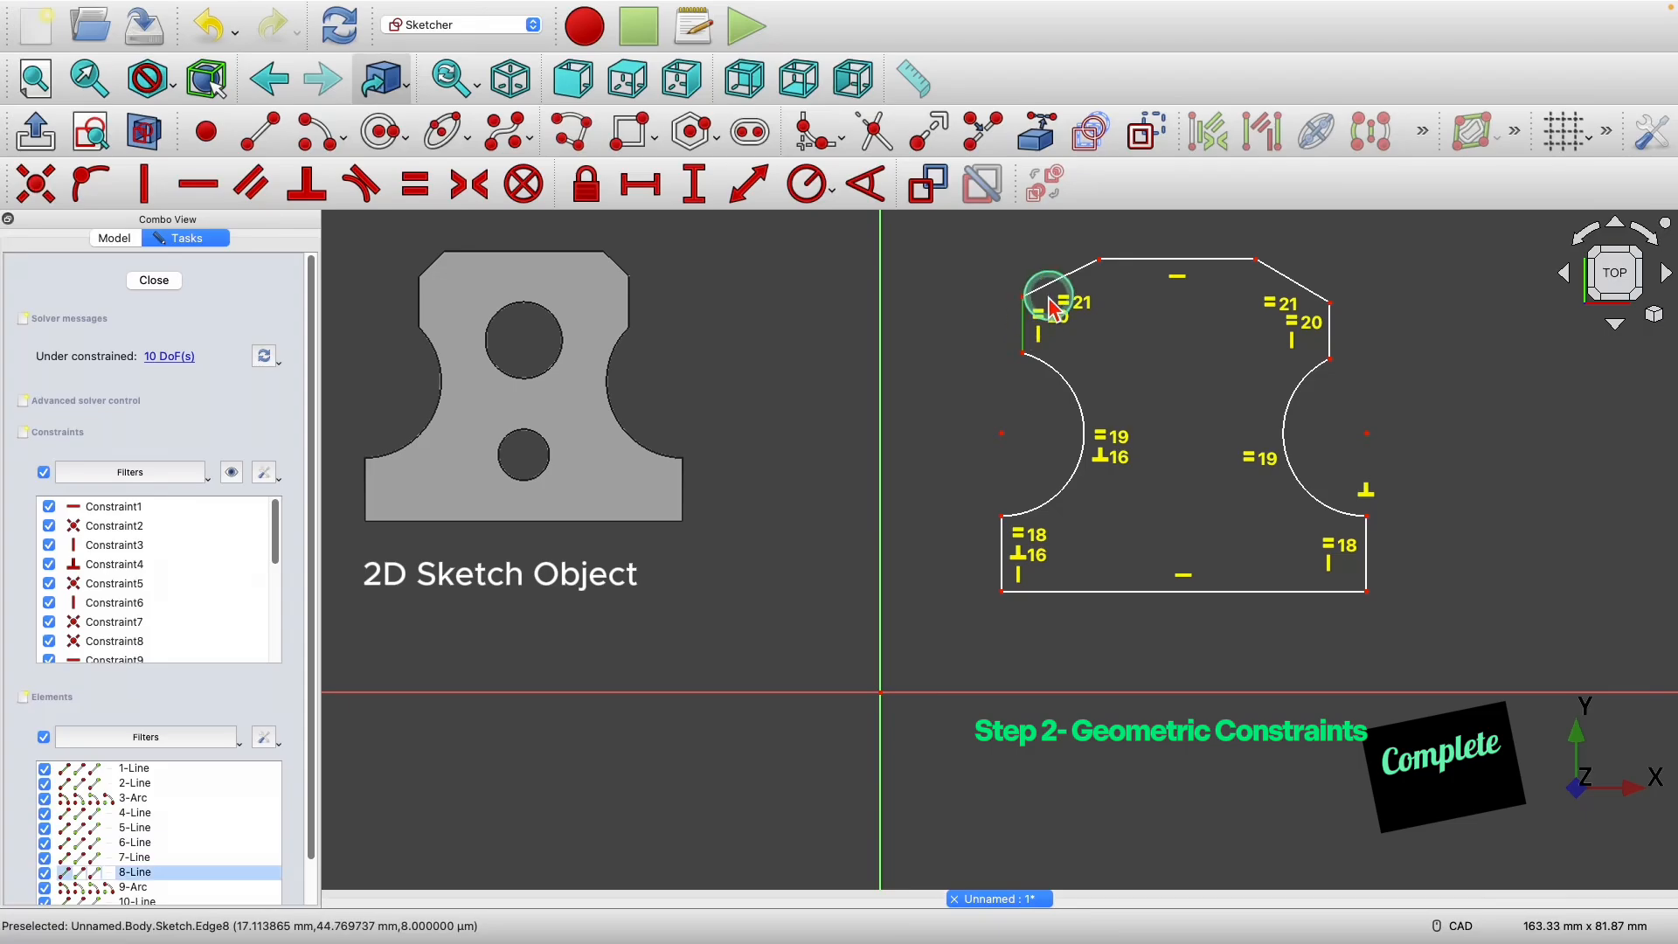
click(1056, 280)
text(ka)
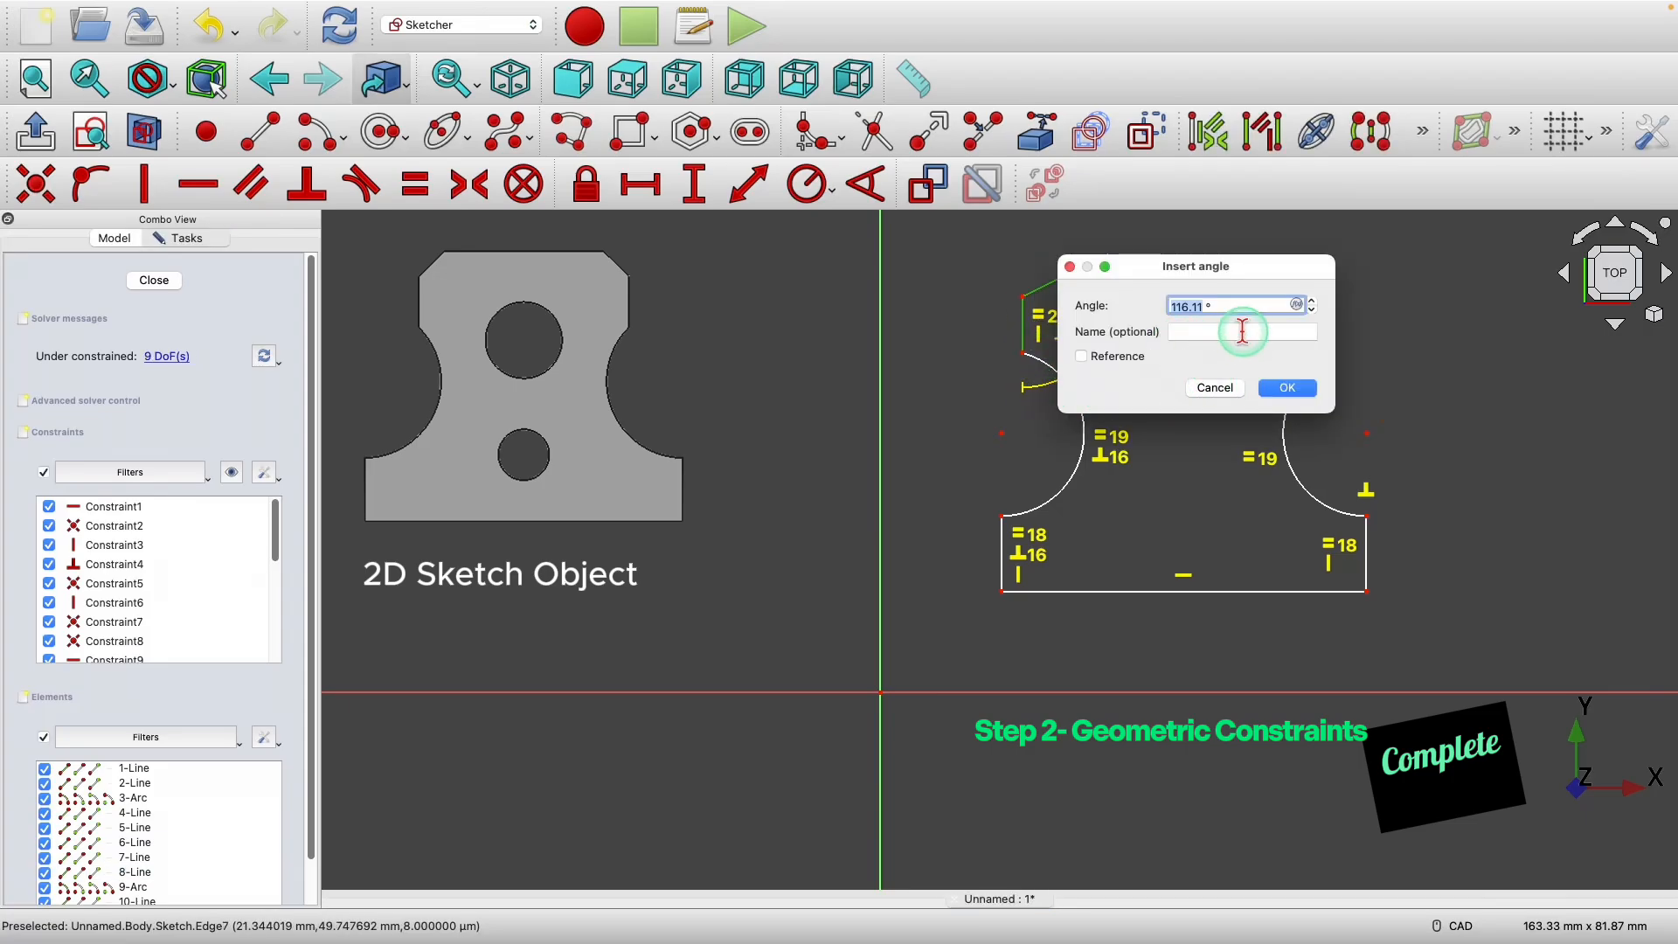
text(135)
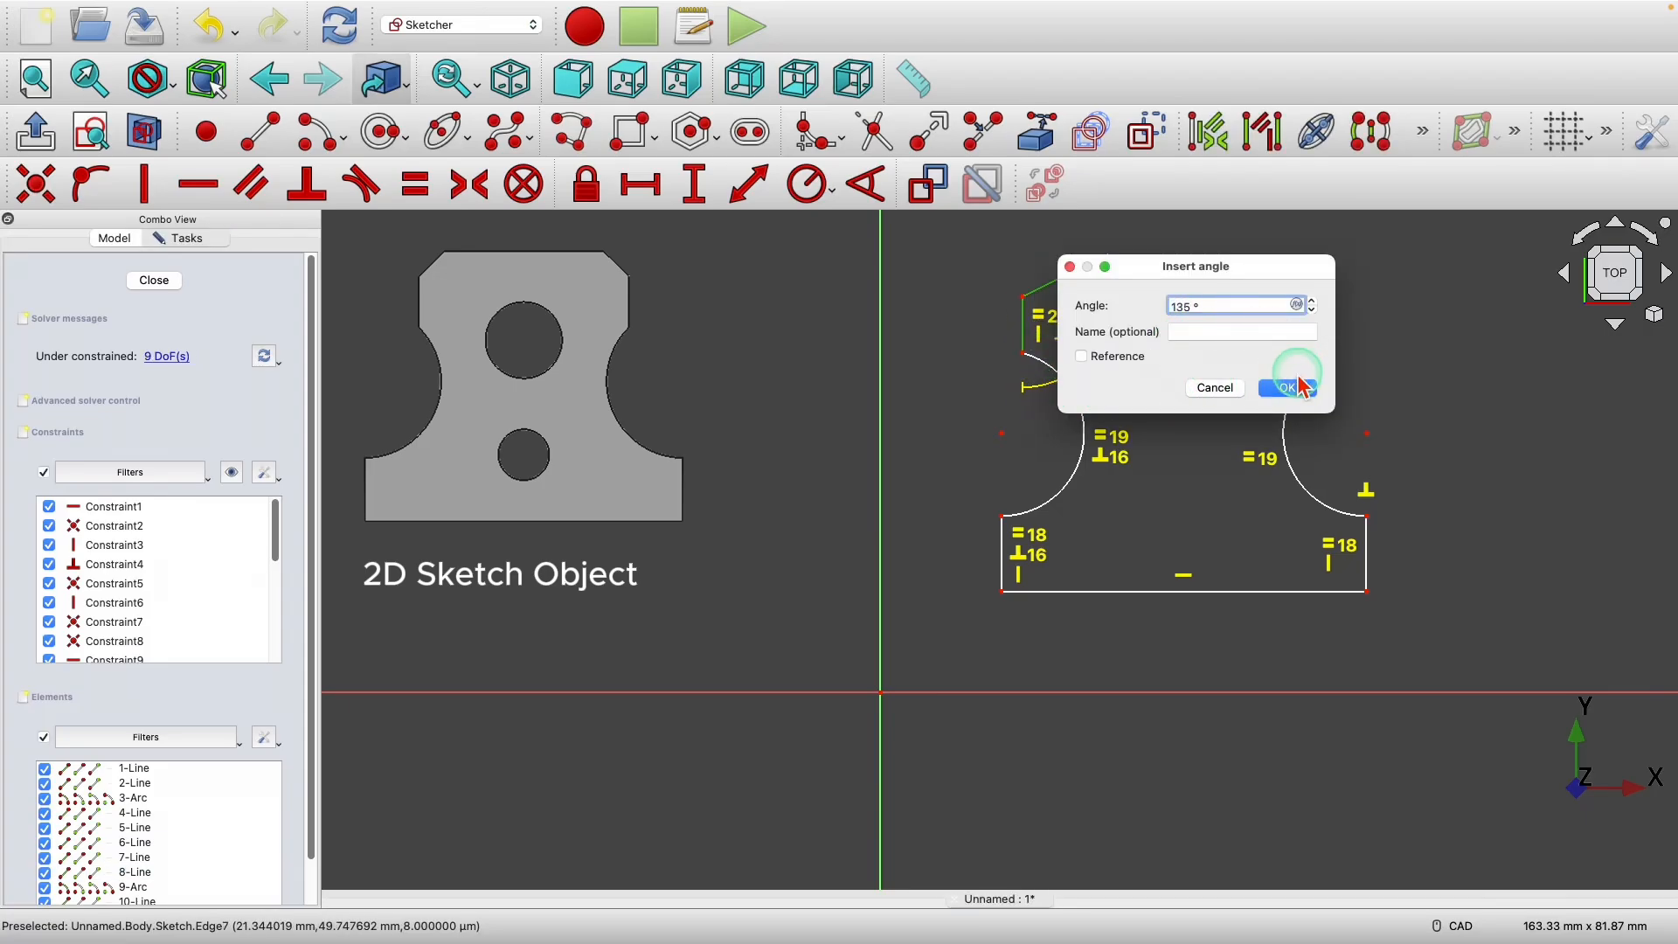
click(1289, 388)
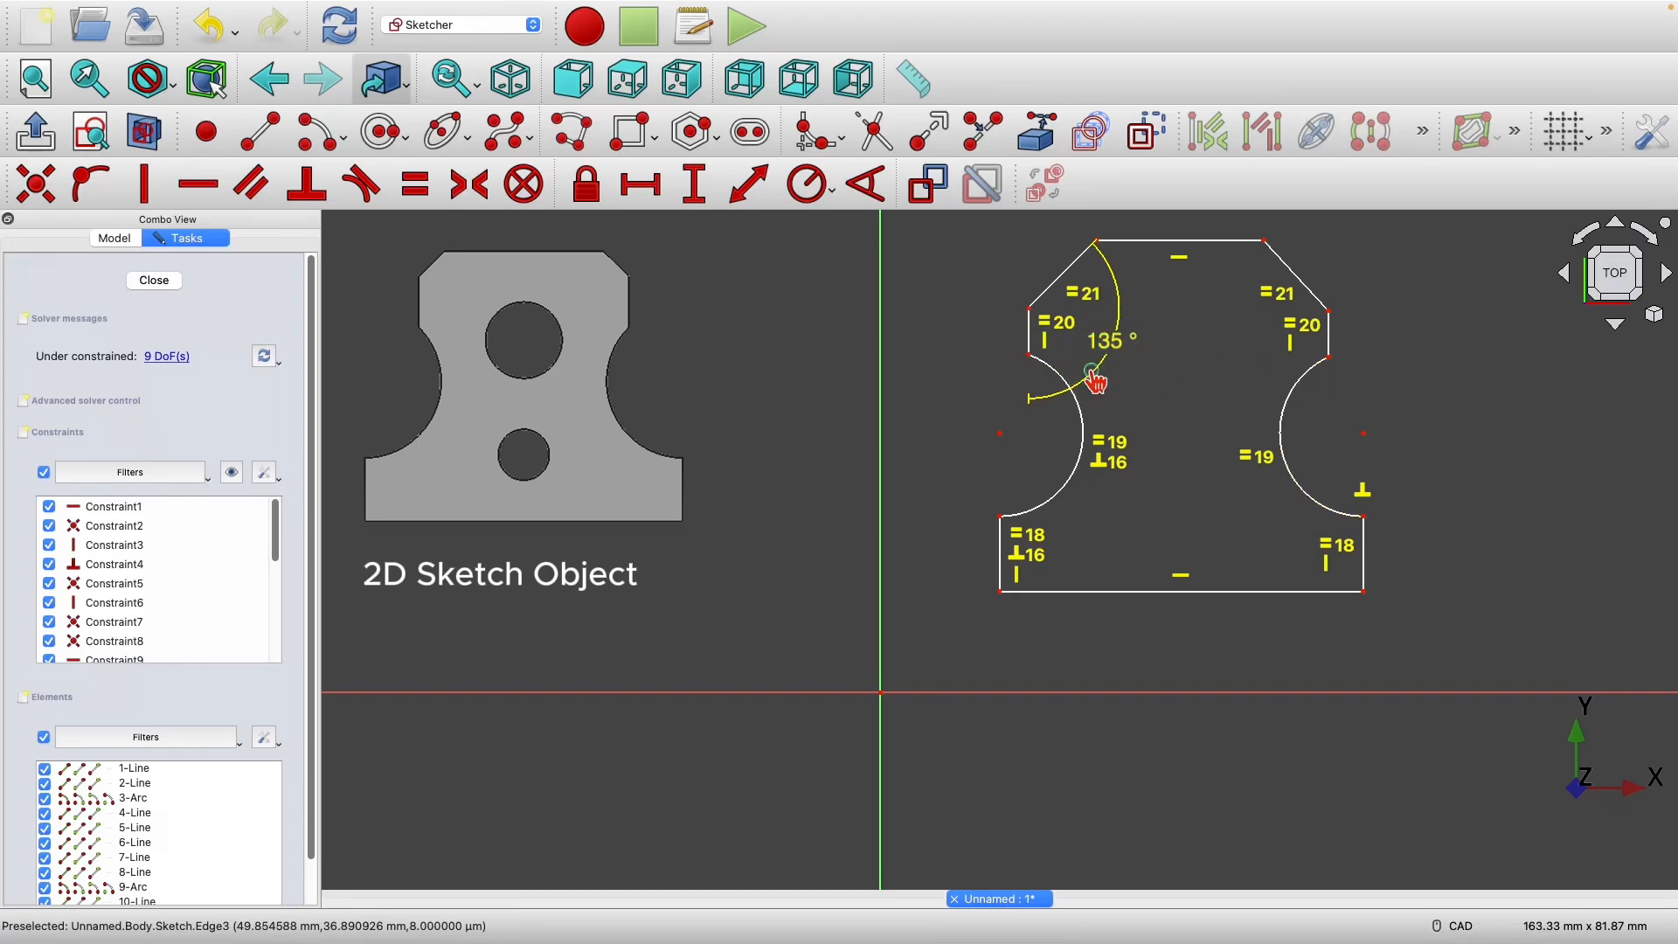
drag(1109, 340, 1063, 311)
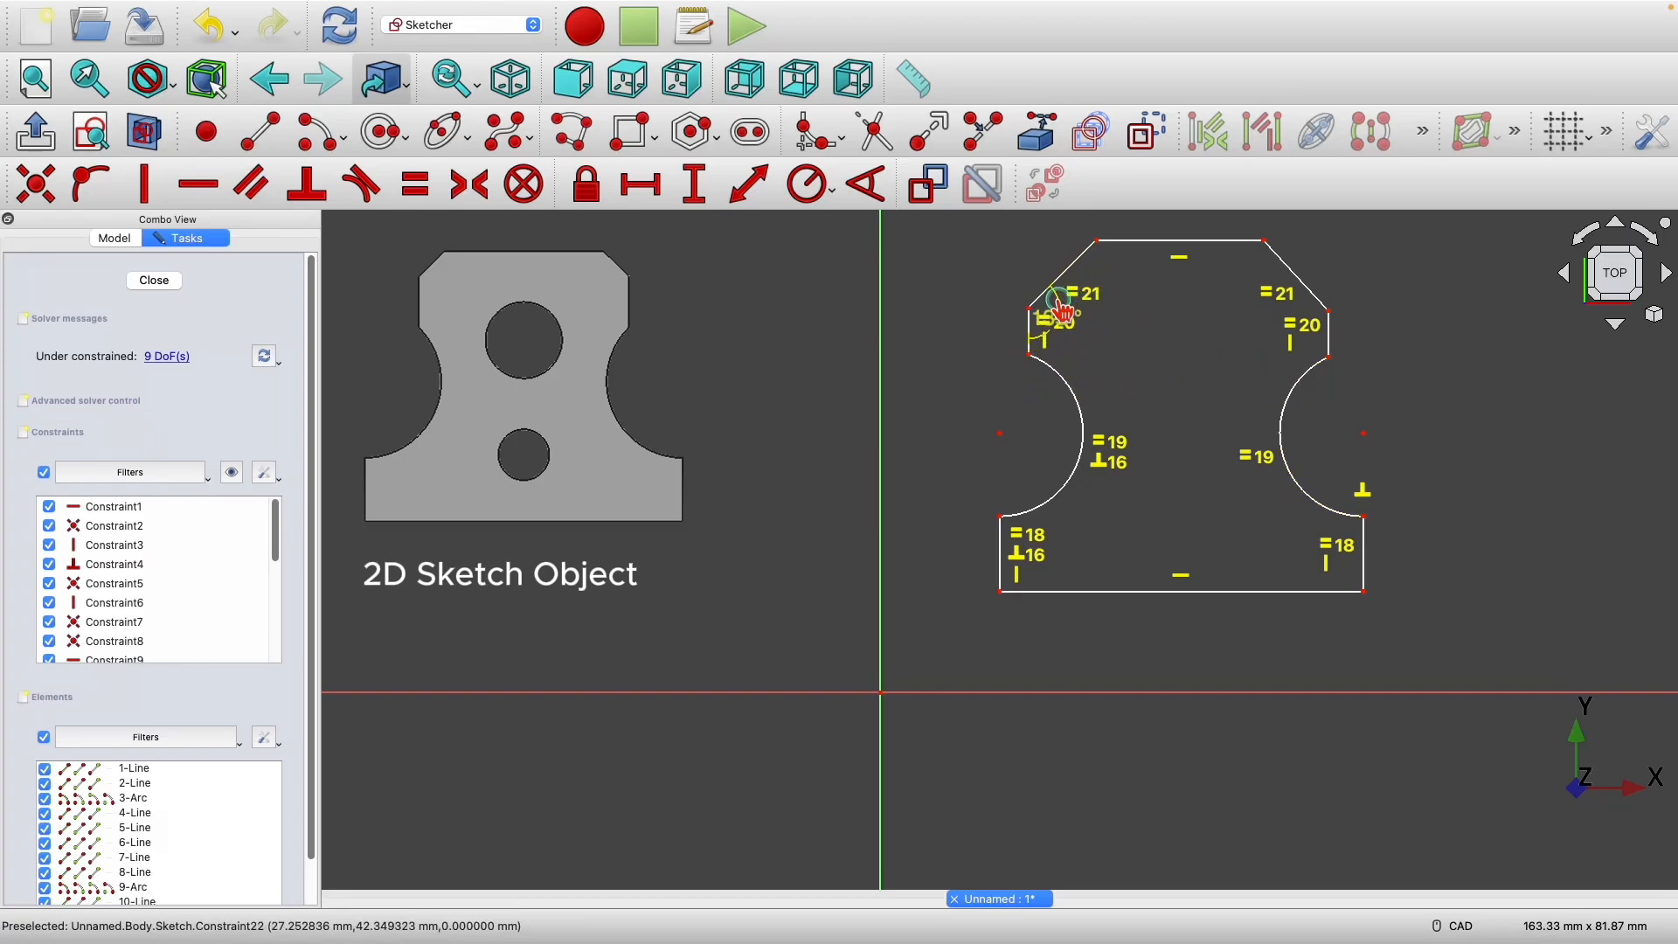
- Pull the profile's top edge slightly downward to test its freedom of movement, and highlight the under-constrained geometry
scroll(1192, 279, up, 2)
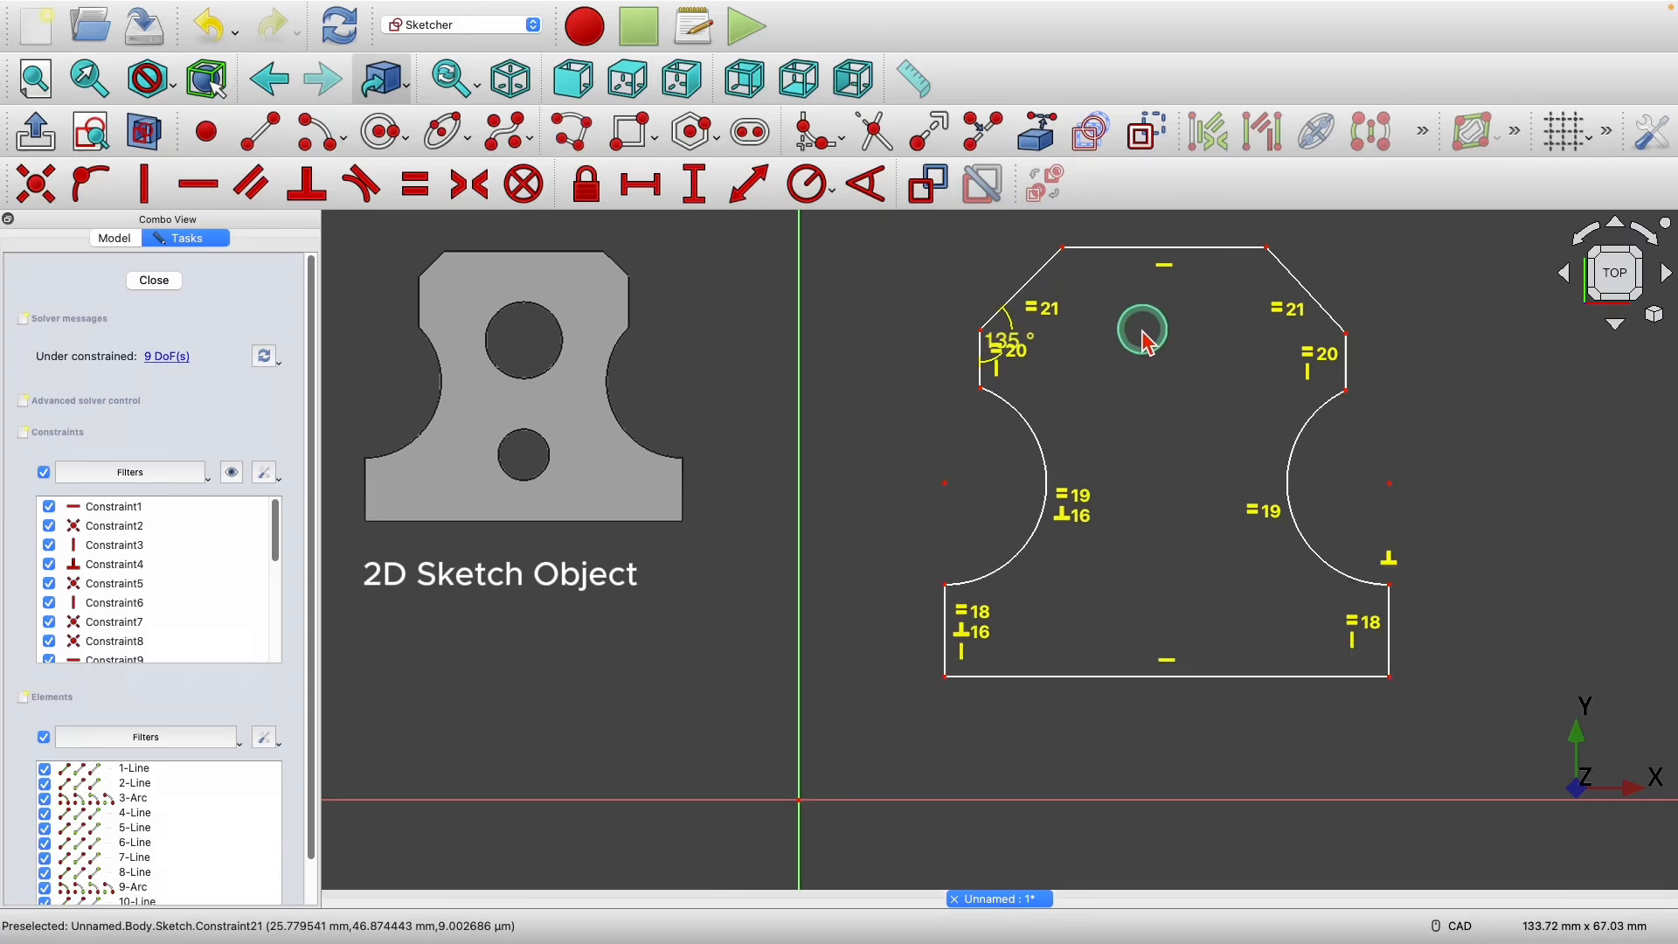
scroll(1249, 273, up, 3)
scroll(1087, 487, down, 3)
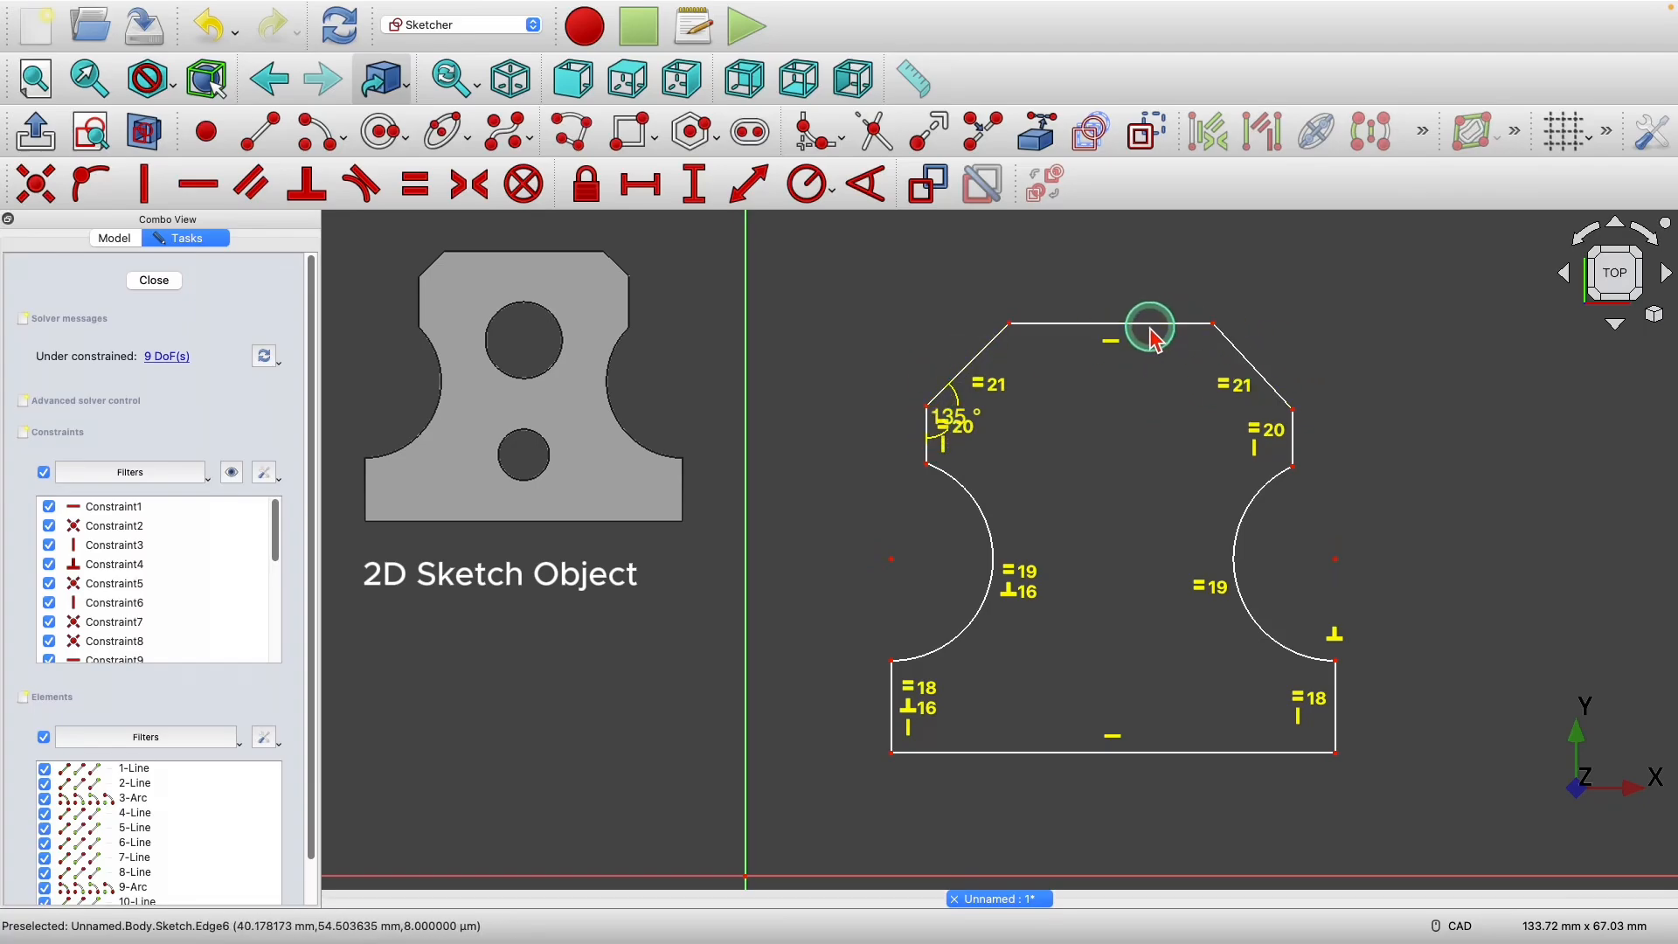
mouse_move(1160, 328)
mouse_down()
mouse_move(1105, 330)
mouse_move(1138, 347)
mouse_up()
drag(1168, 343, 1146, 338)
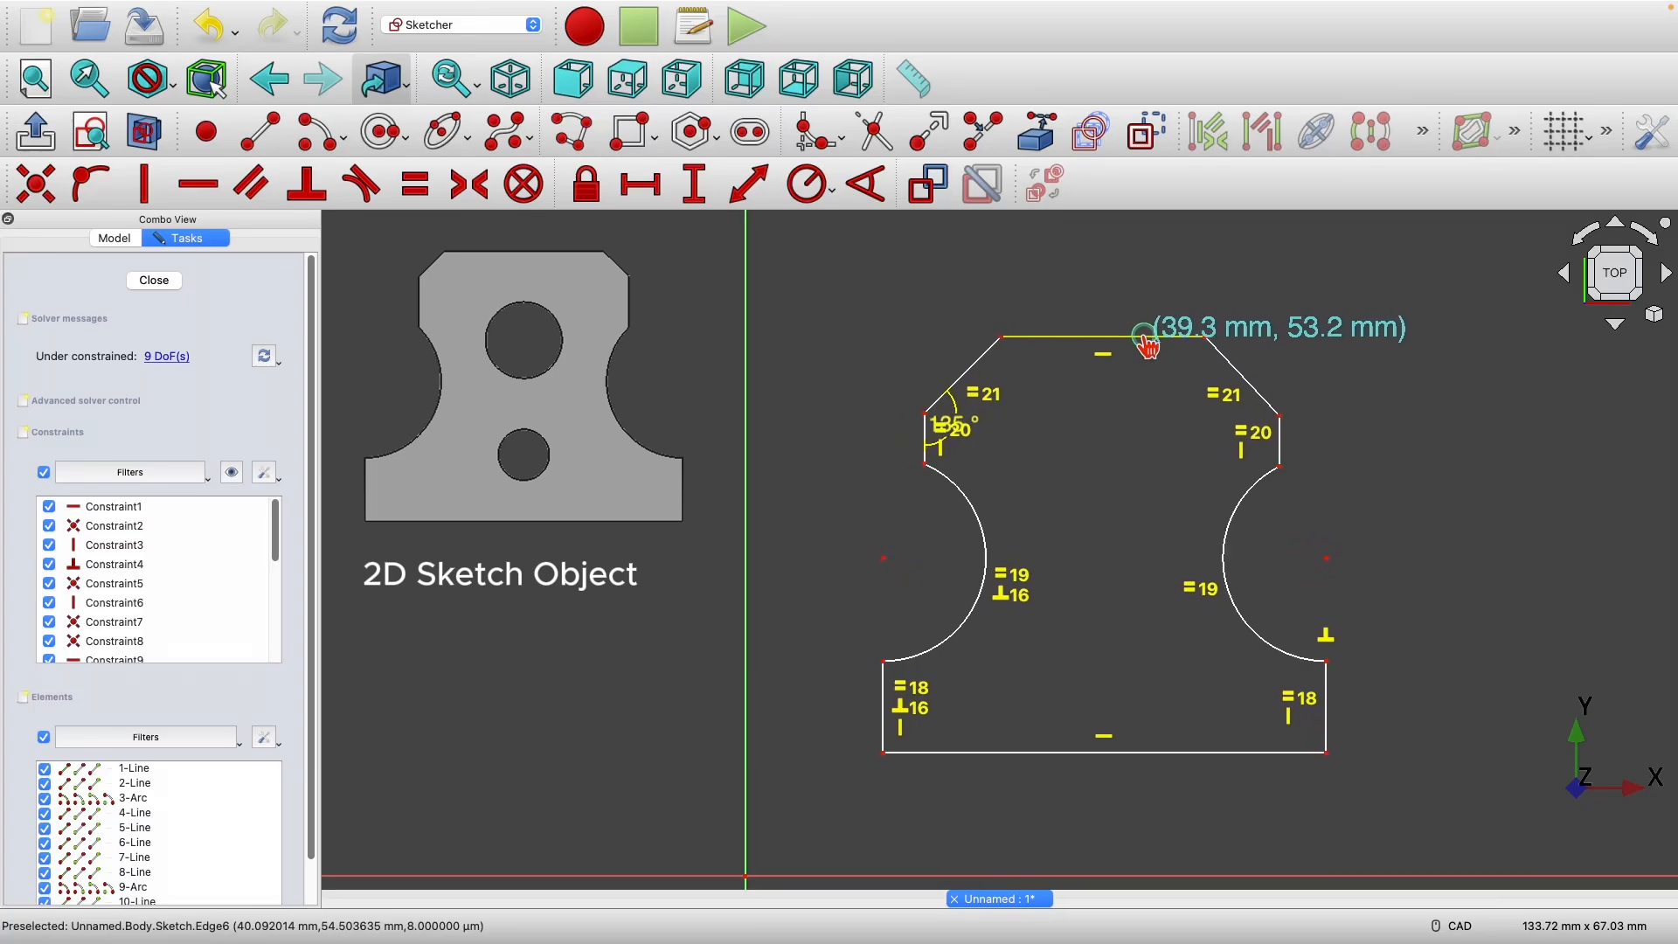
click(166, 360)
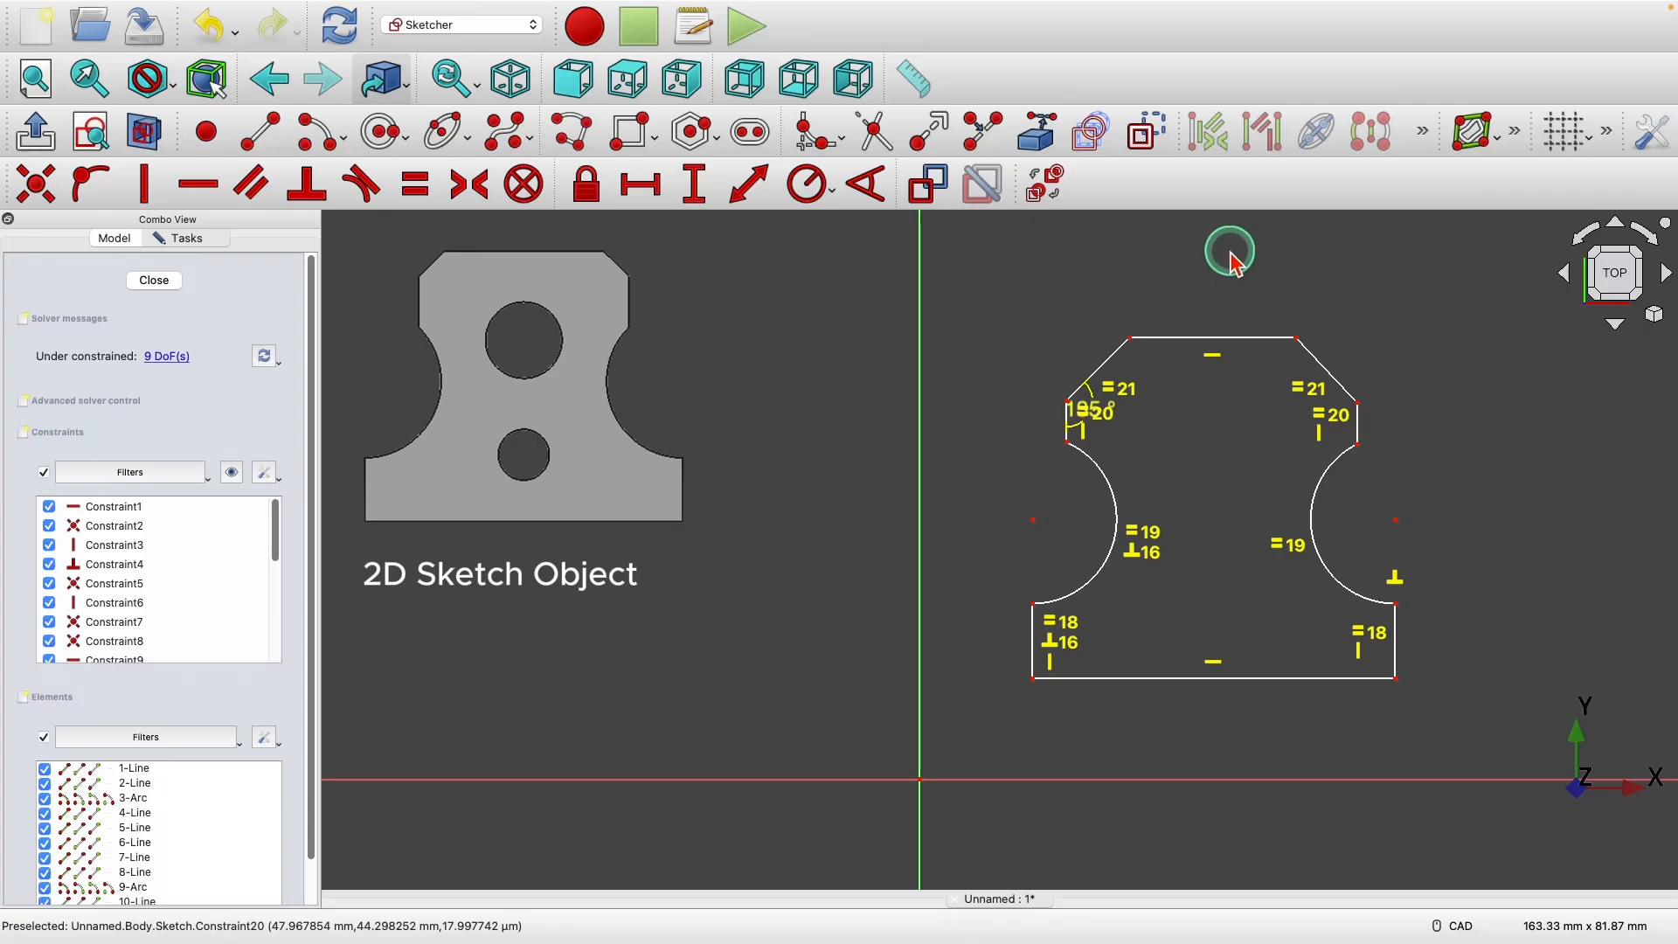
- Draw a vertical line about 56 mm long through the middle of the profile, extending past its top and bottom edges
click(254, 127)
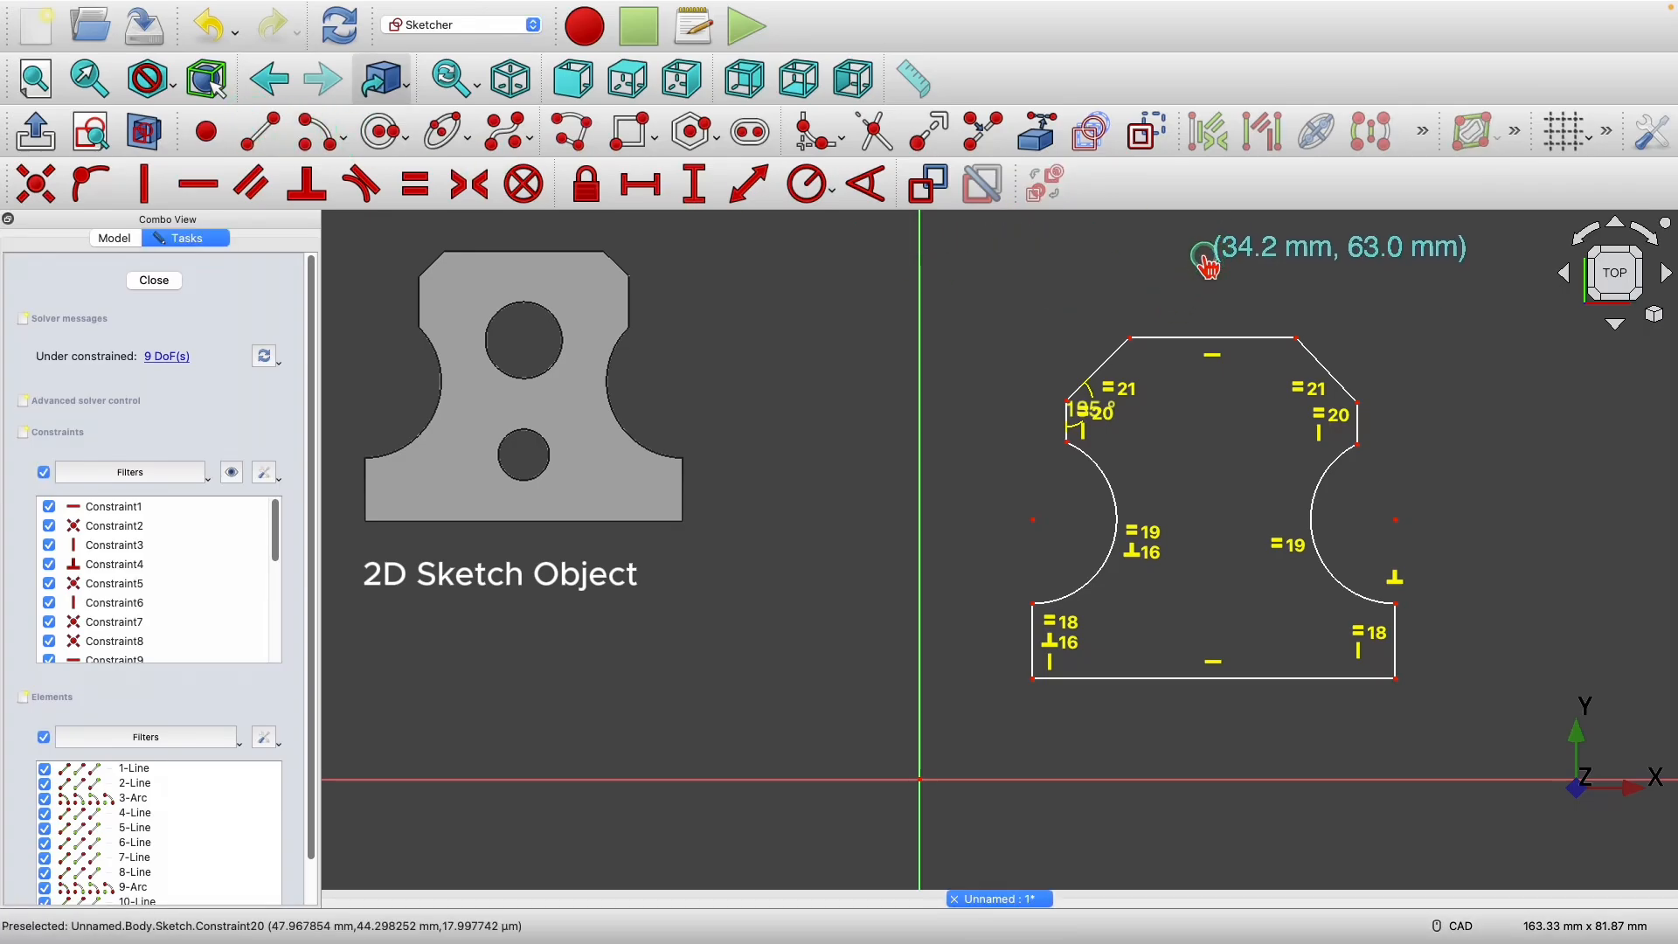
click(1206, 256)
click(1206, 724)
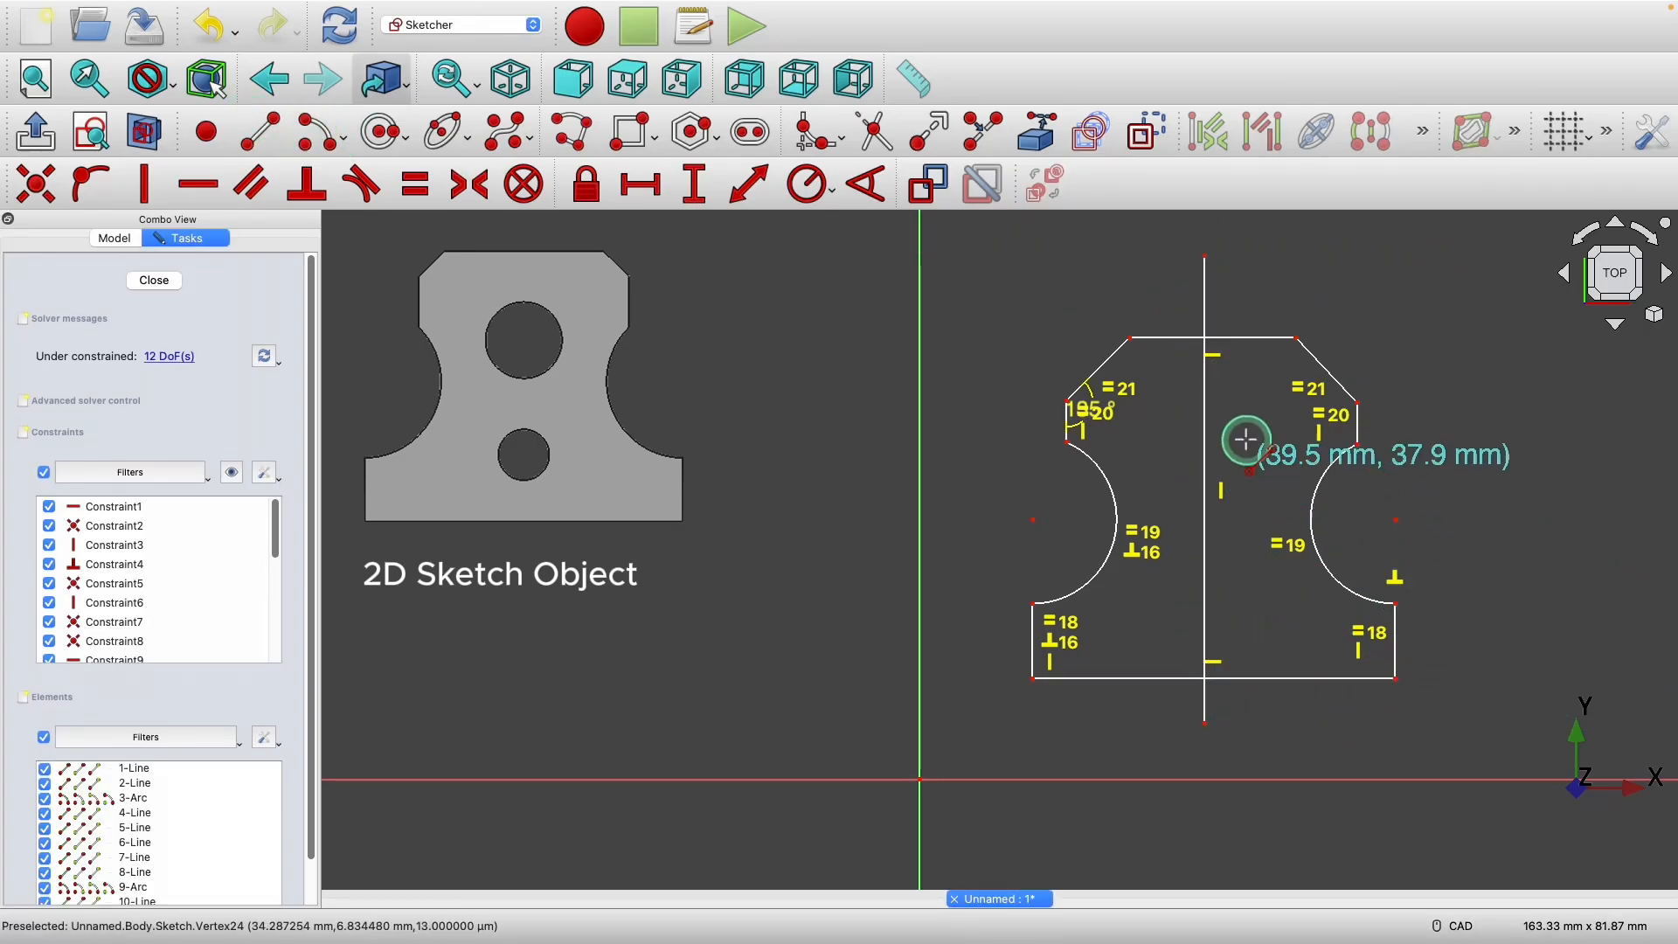
- Close the sketch and try to pad it with a length of 10 mm along the sketch normal
click(148, 281)
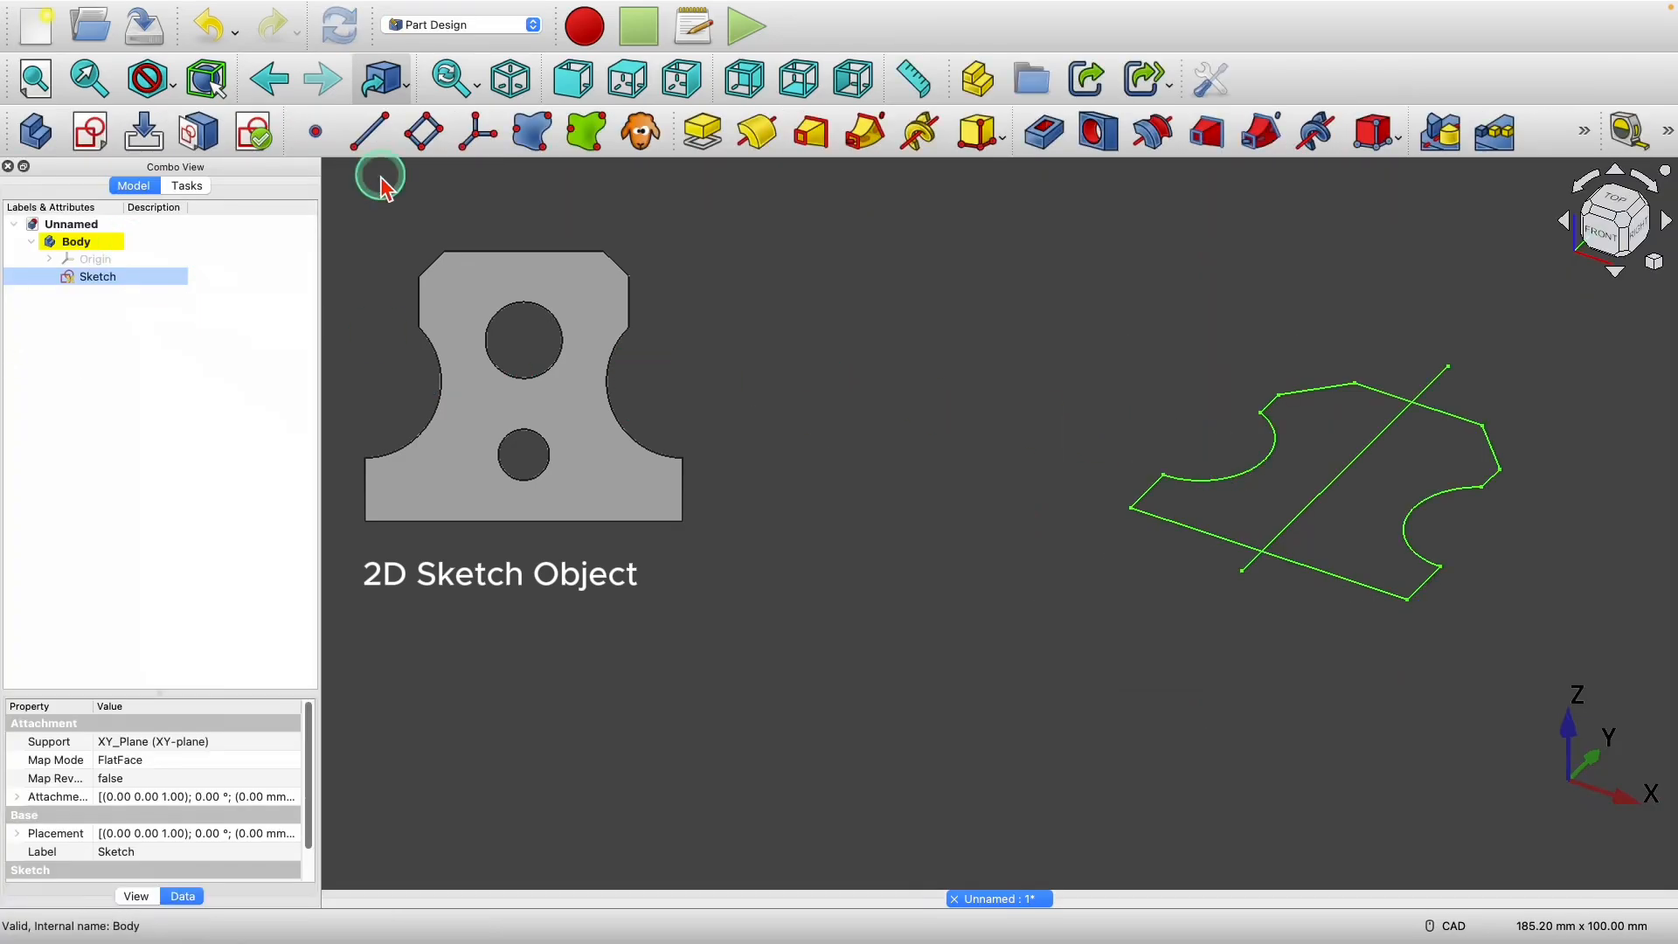
click(706, 138)
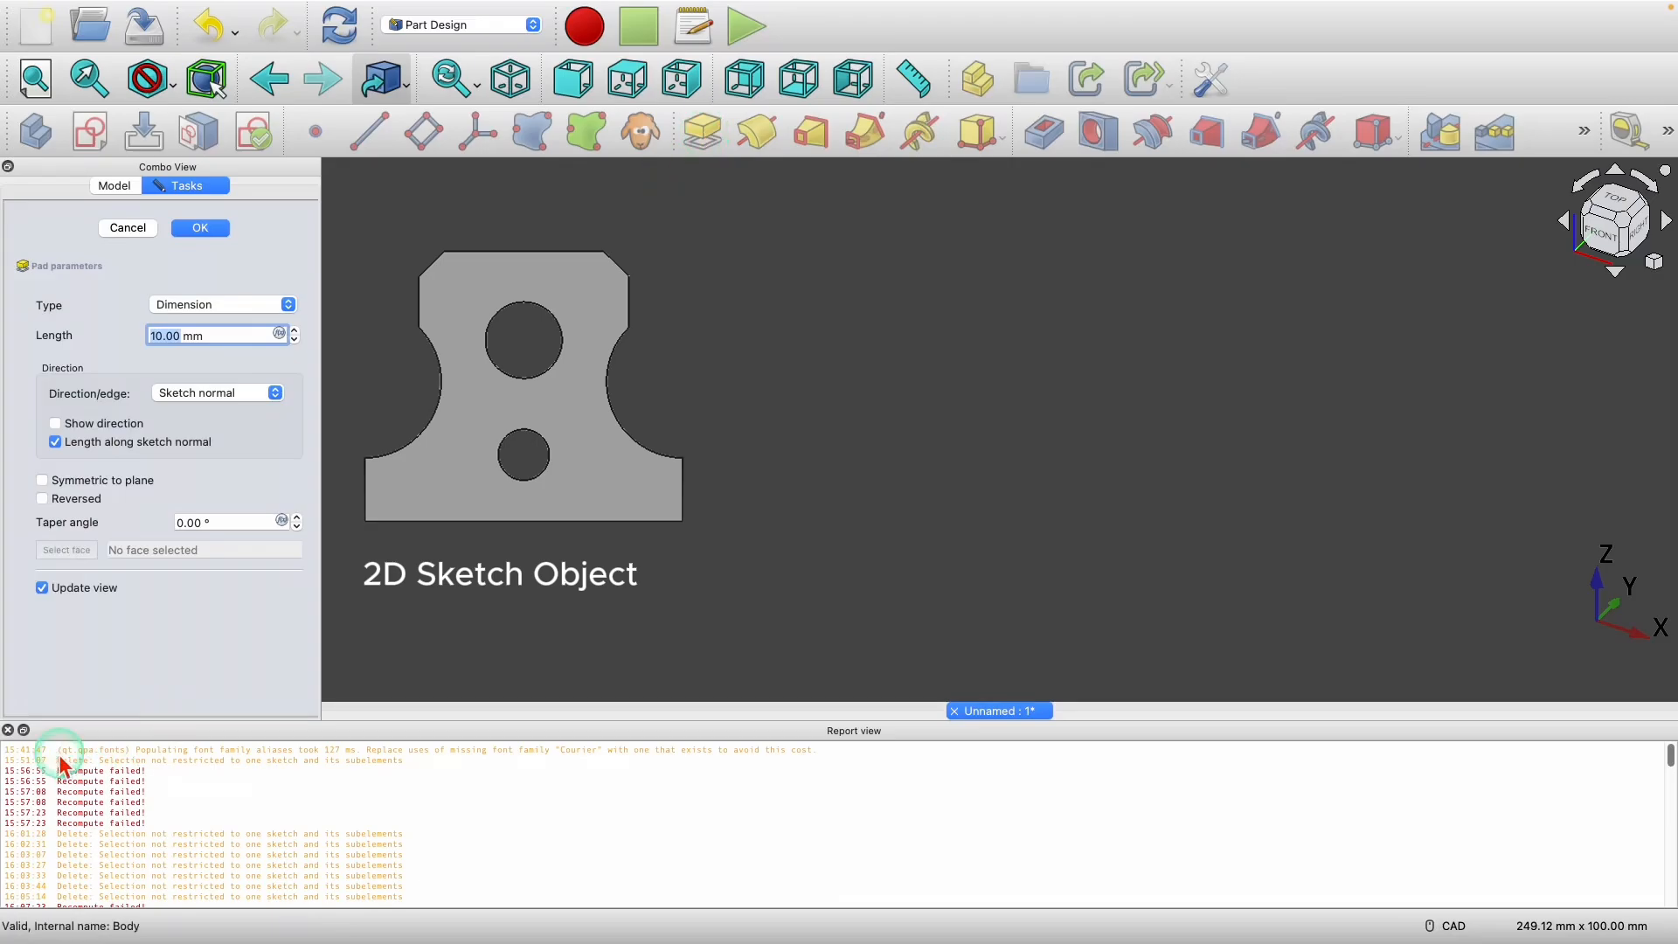
click(9, 731)
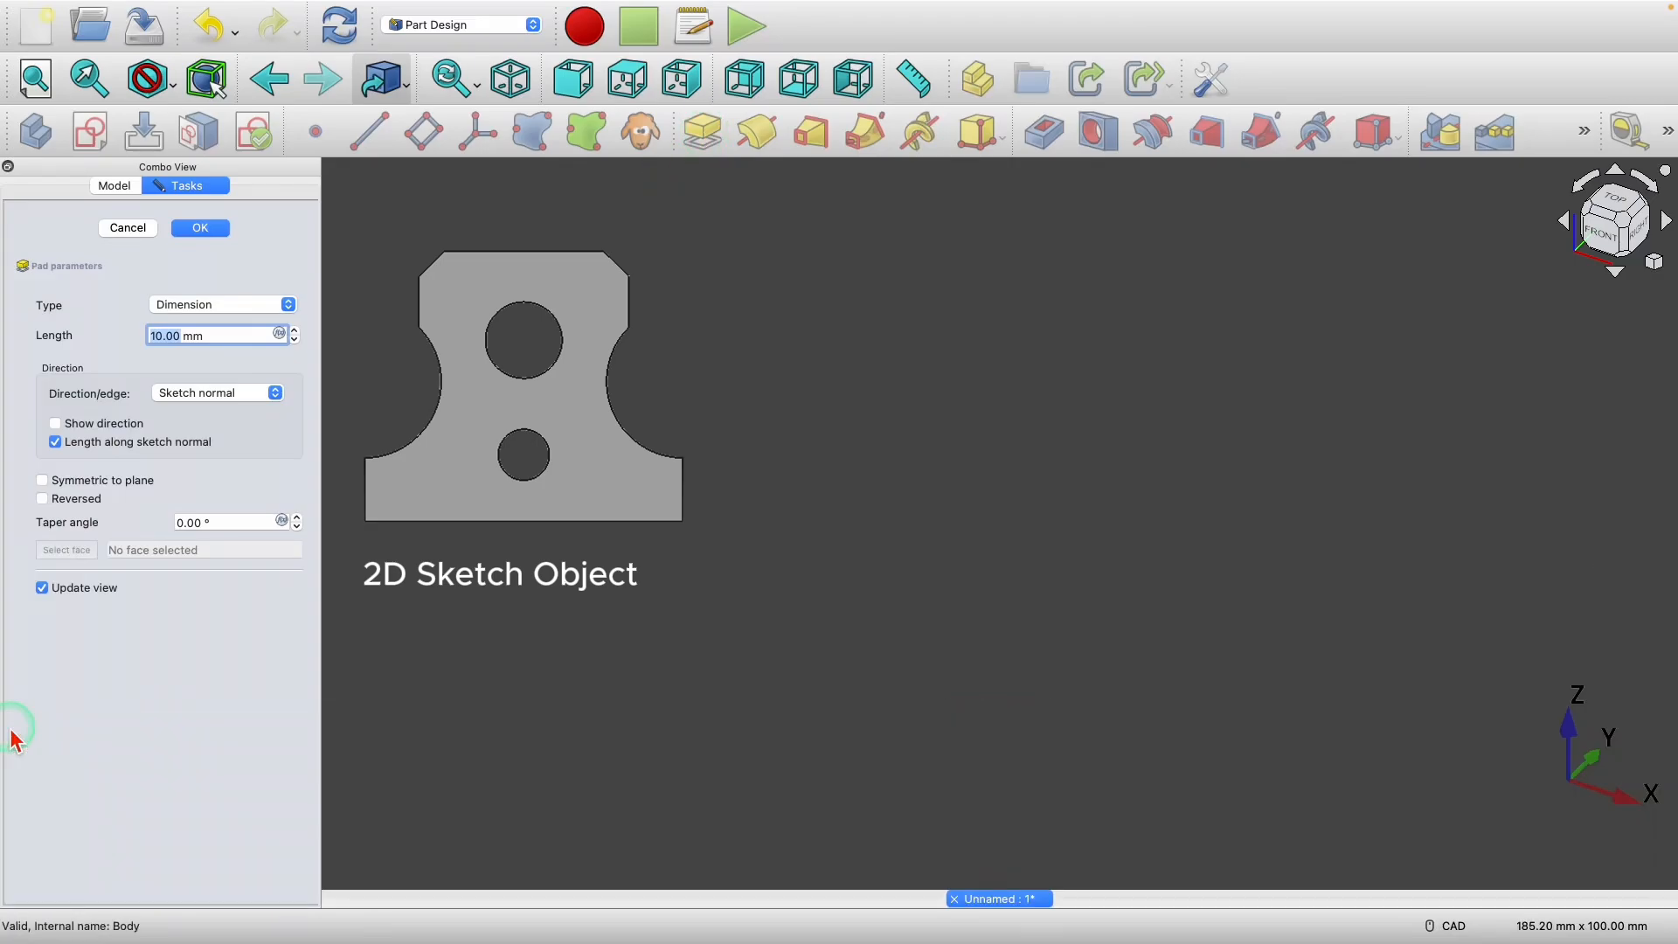
click(129, 229)
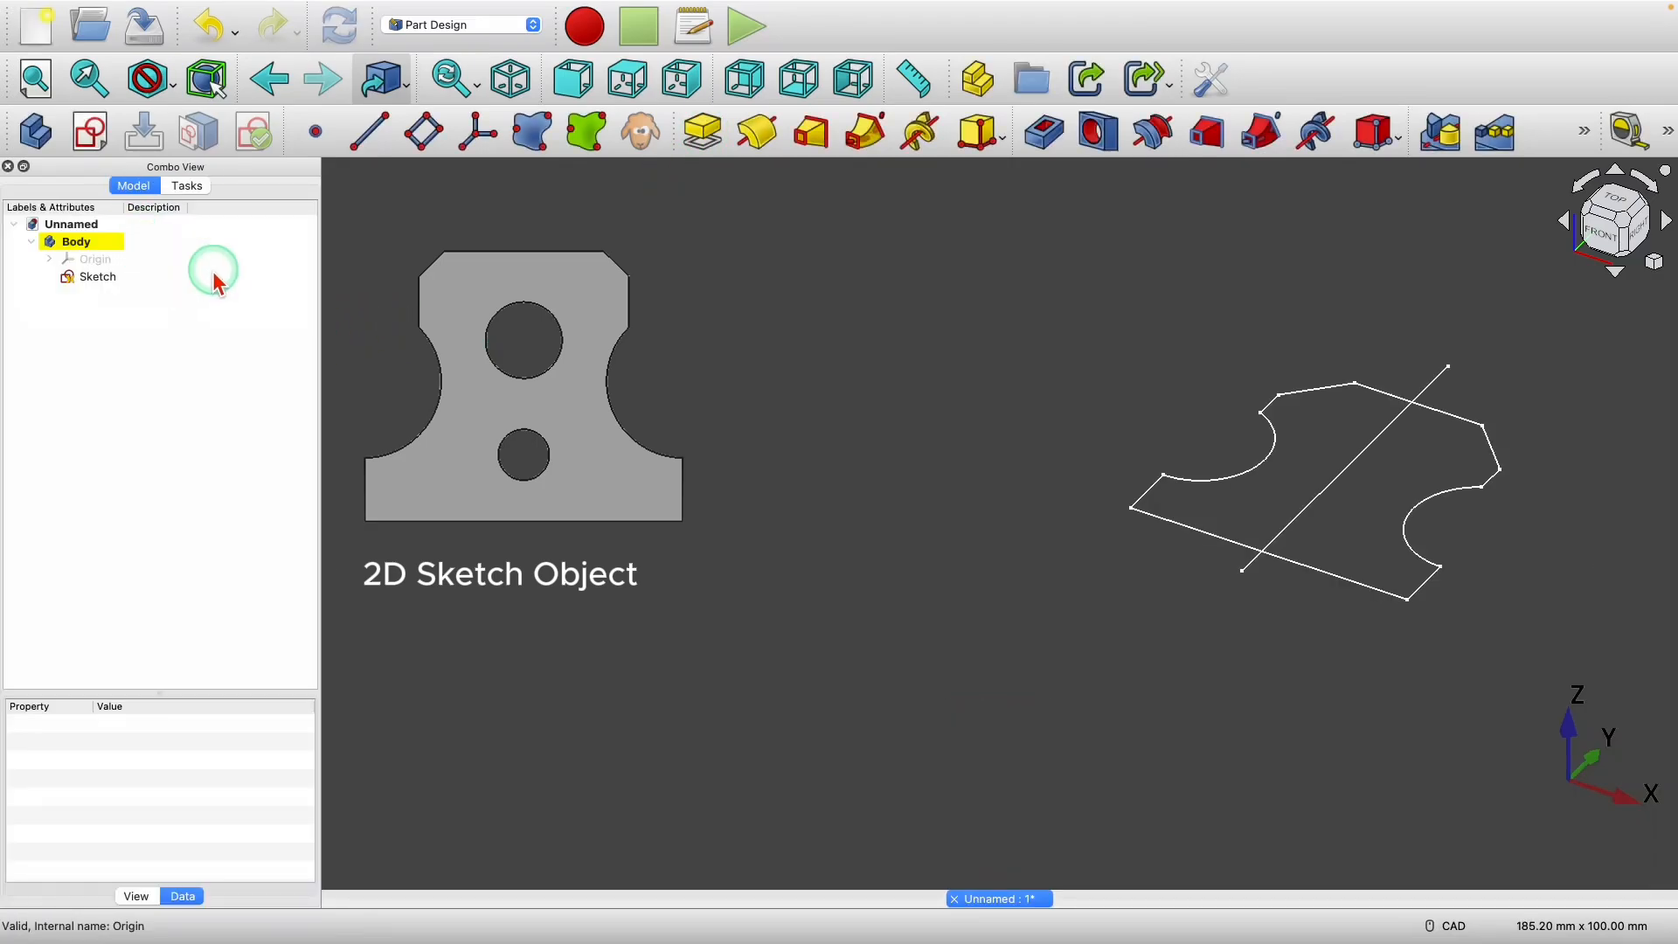
- Reopen the sketch for editing and delete the vertical line crossing the profile
double_click(92, 278)
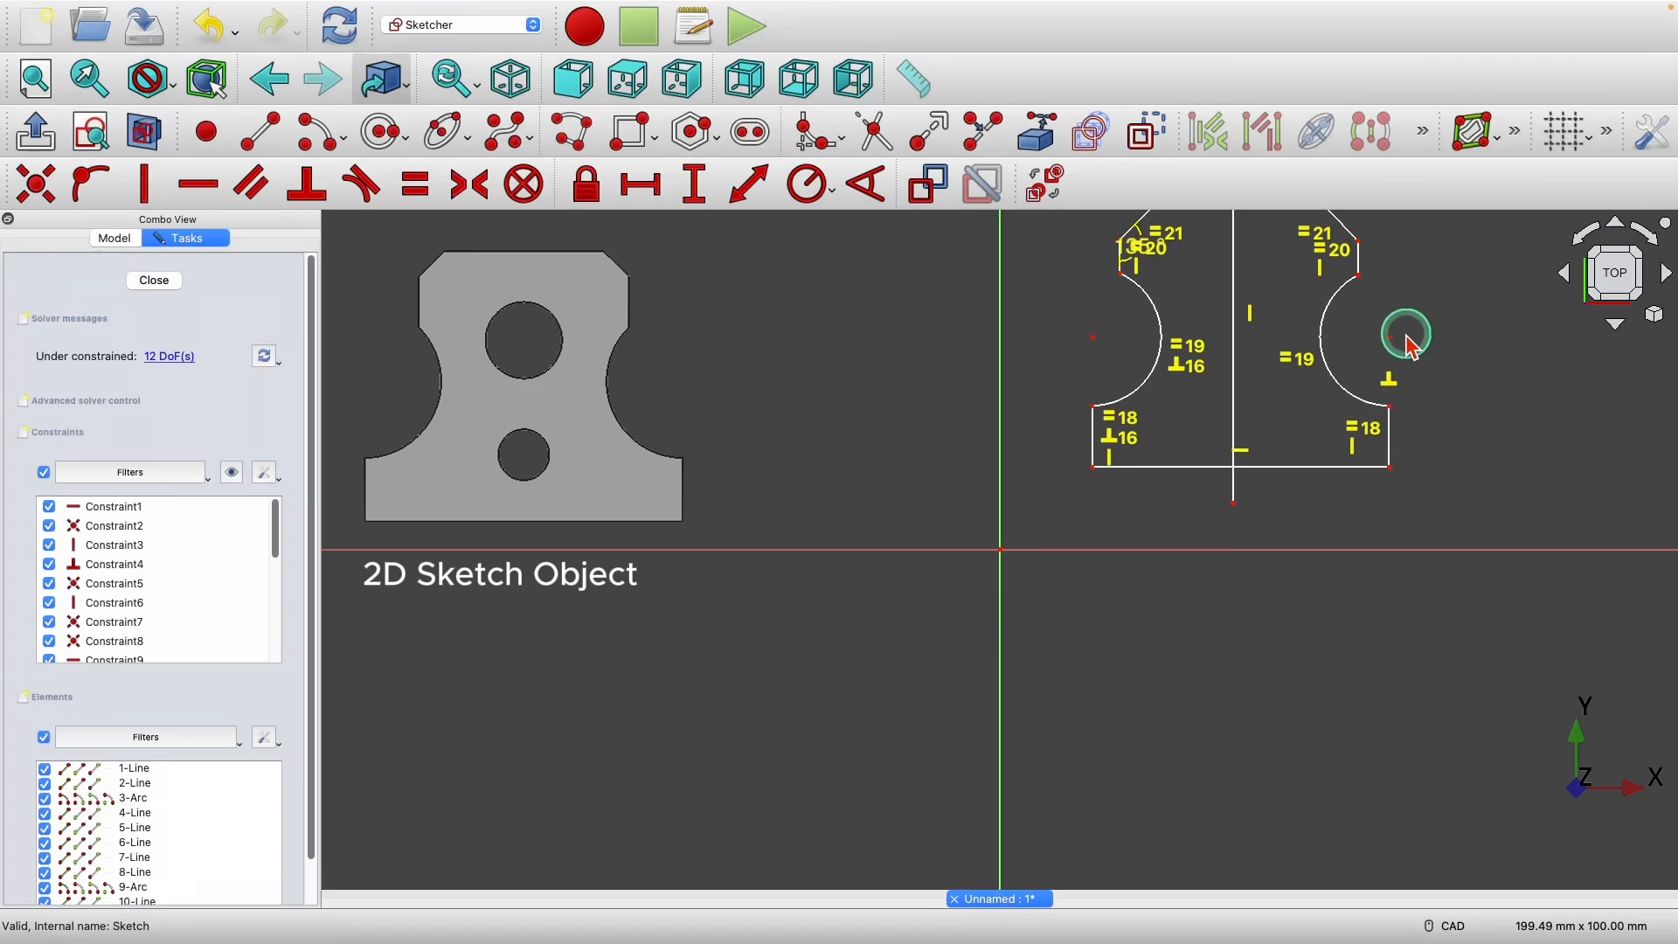
scroll(1389, 201, up, 5)
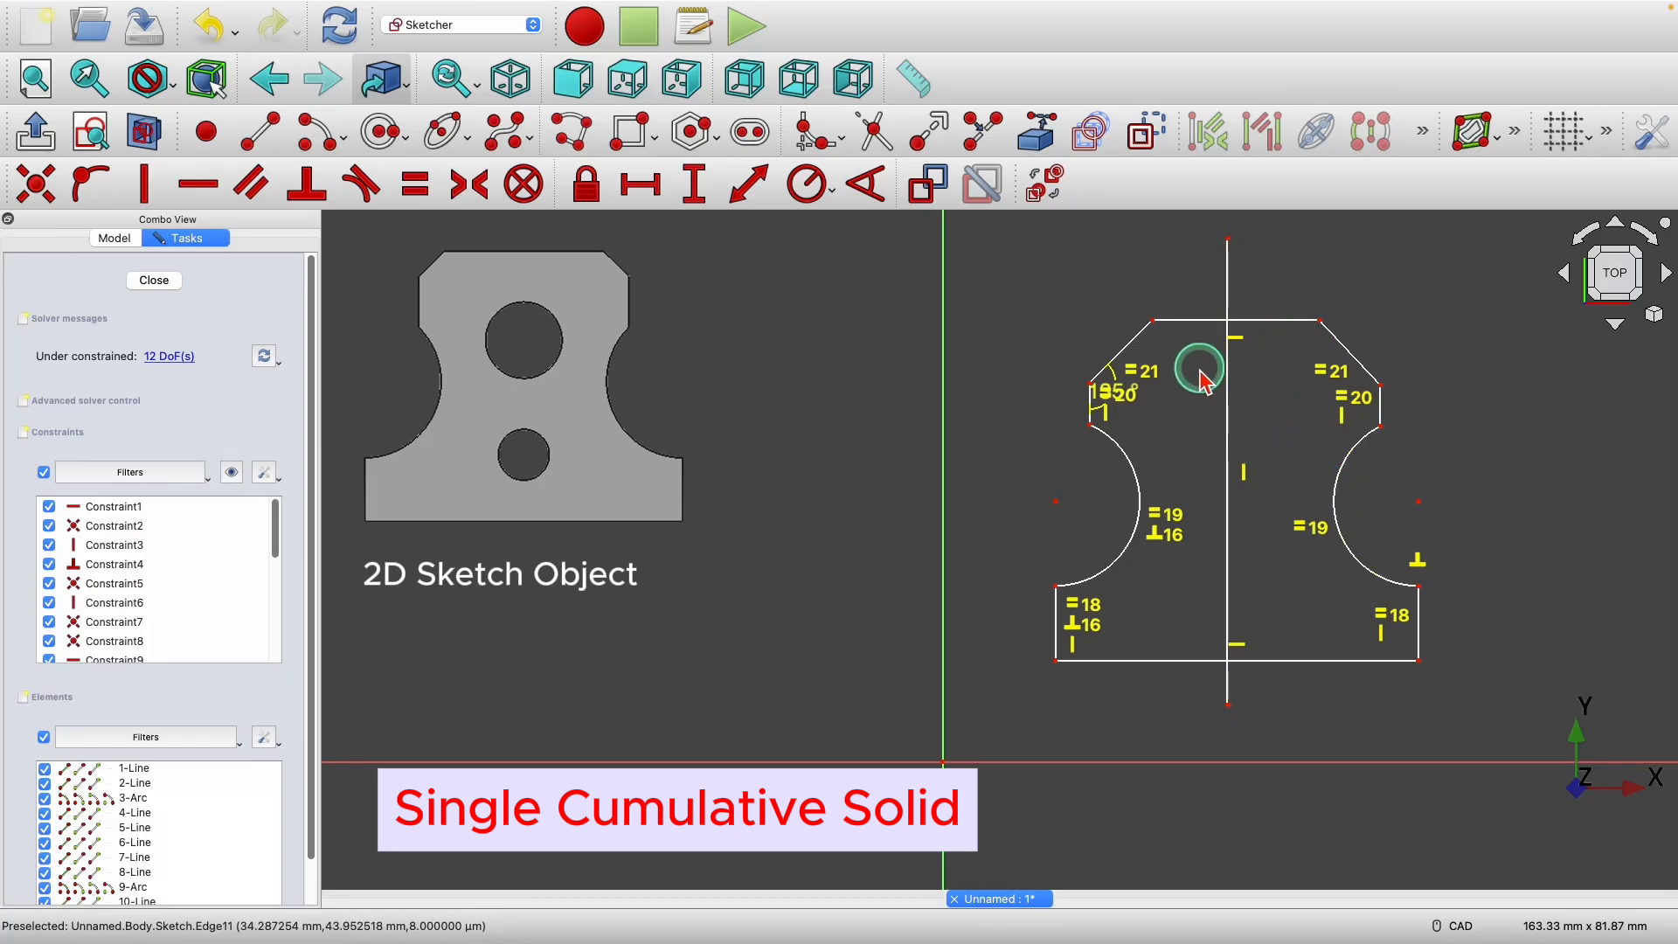
click(1230, 289)
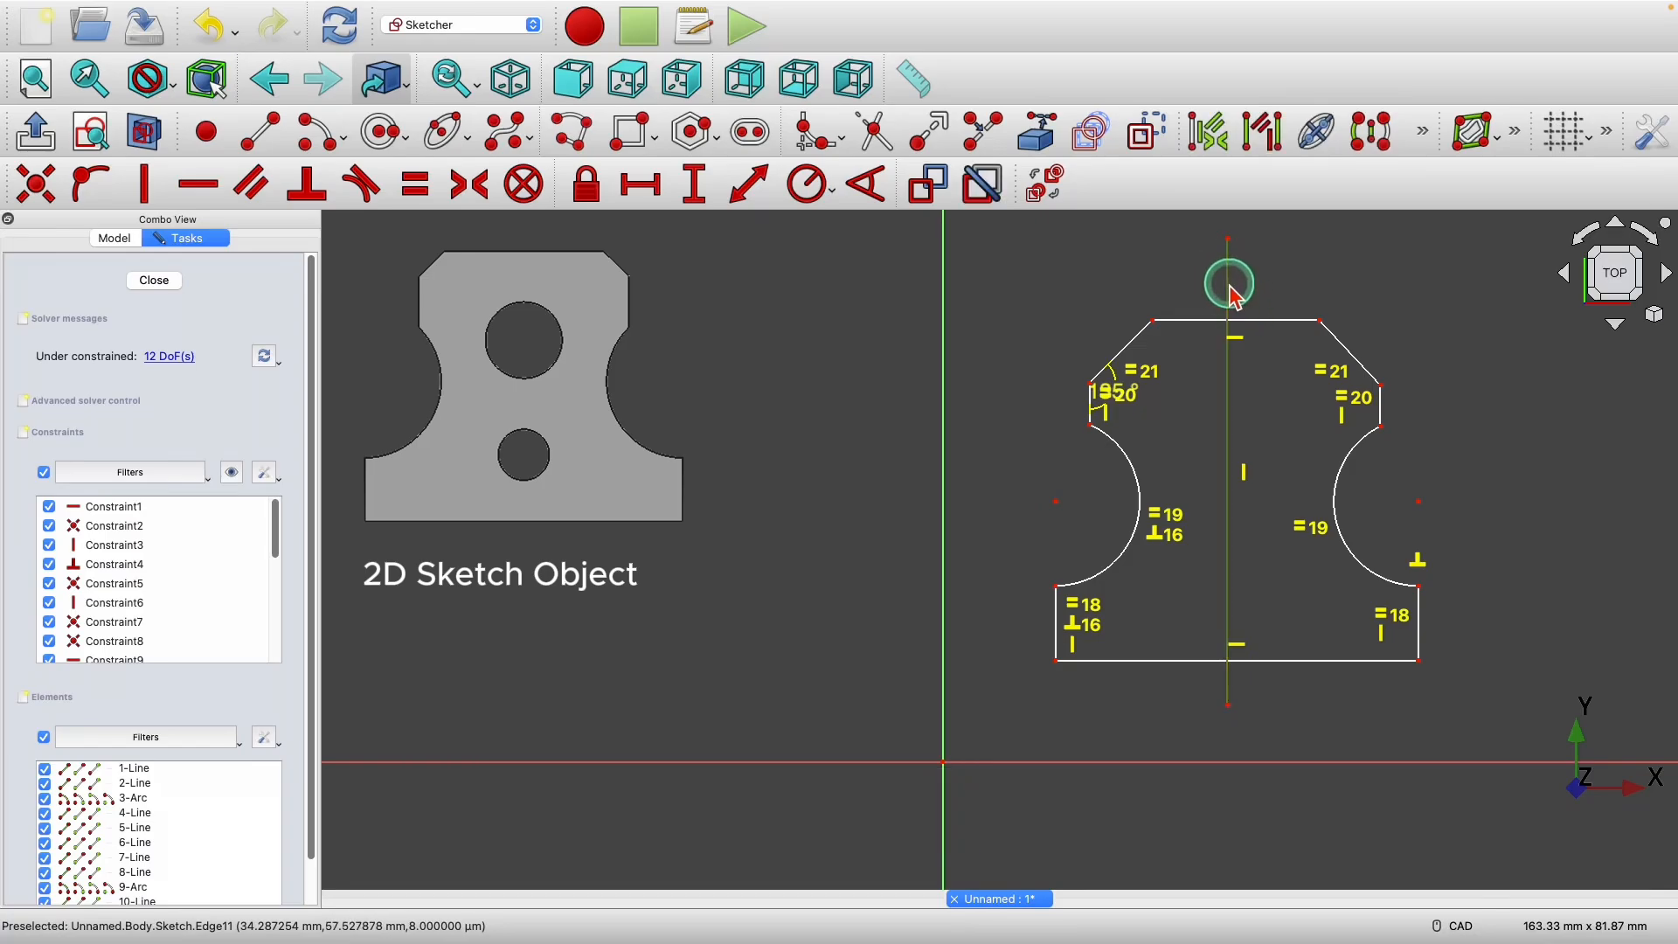
key(Delete)
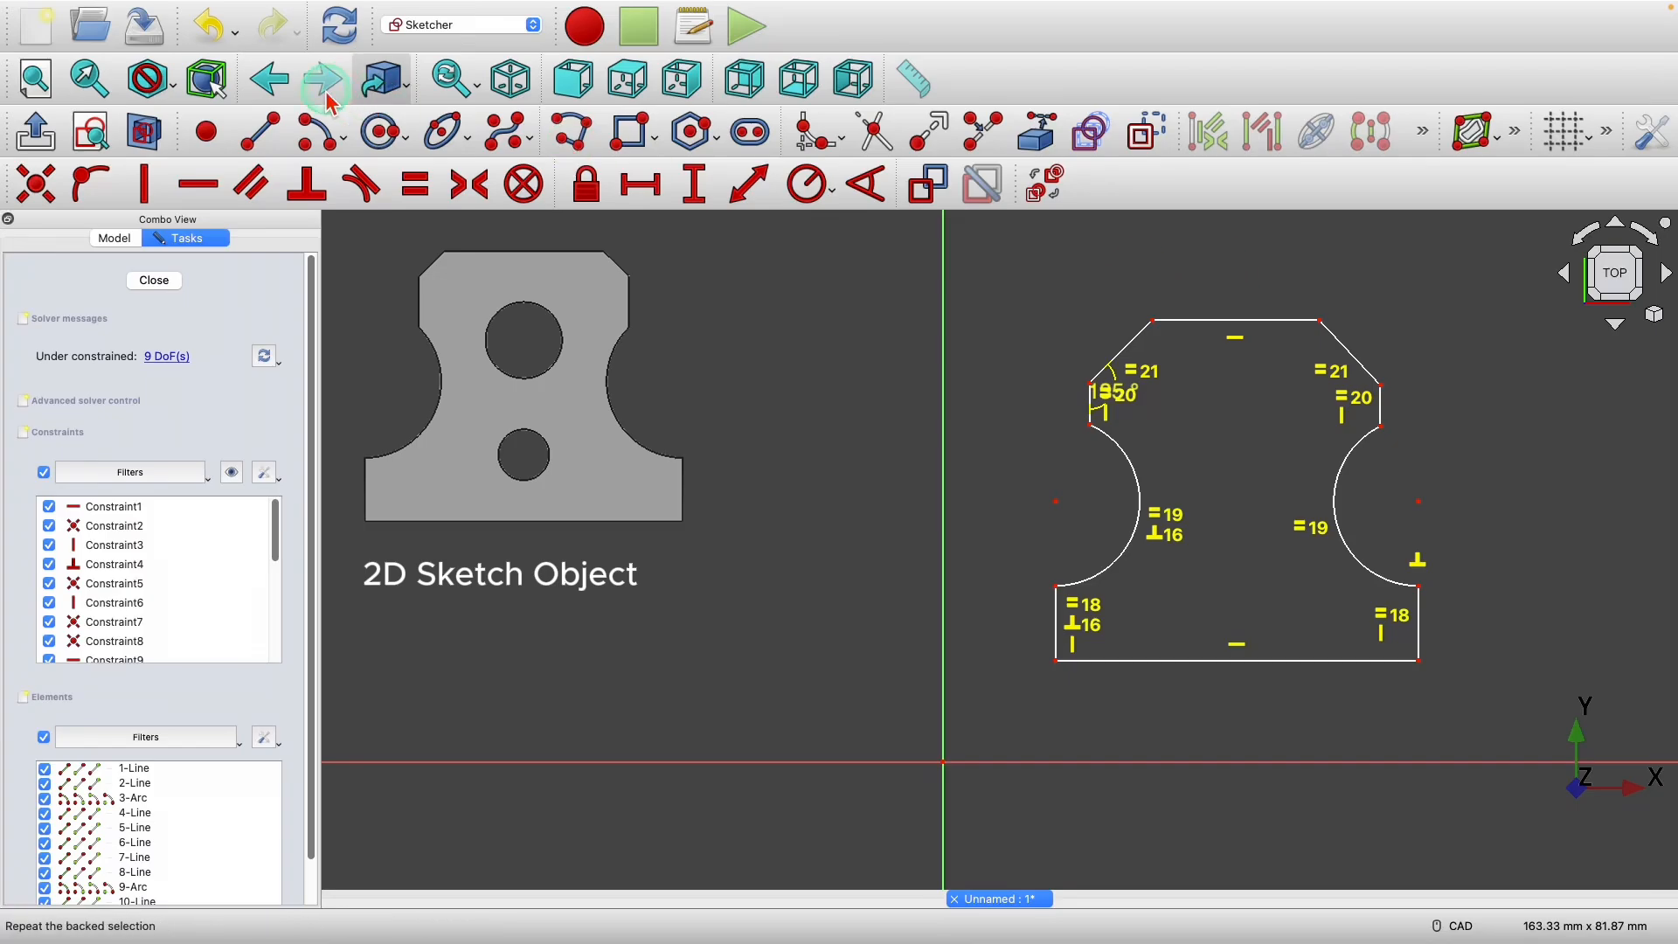
- Draw a construction line through the middle of the profile, extending past its top and bottom edges, and constrain it vertical
click(379, 131)
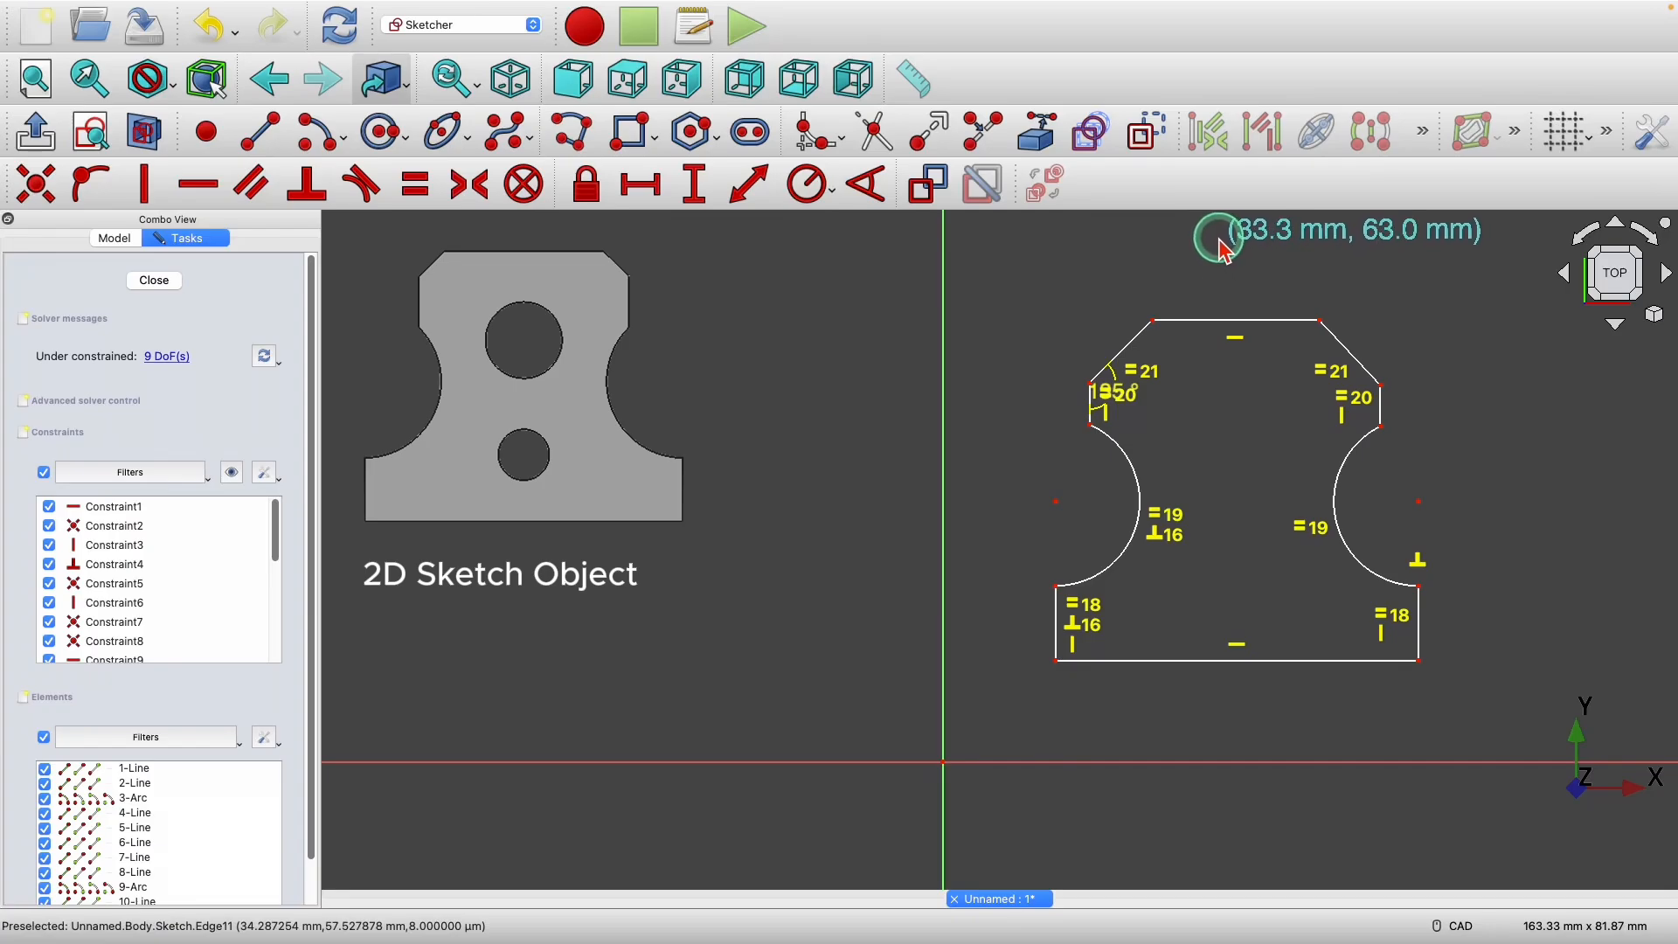
click(1220, 237)
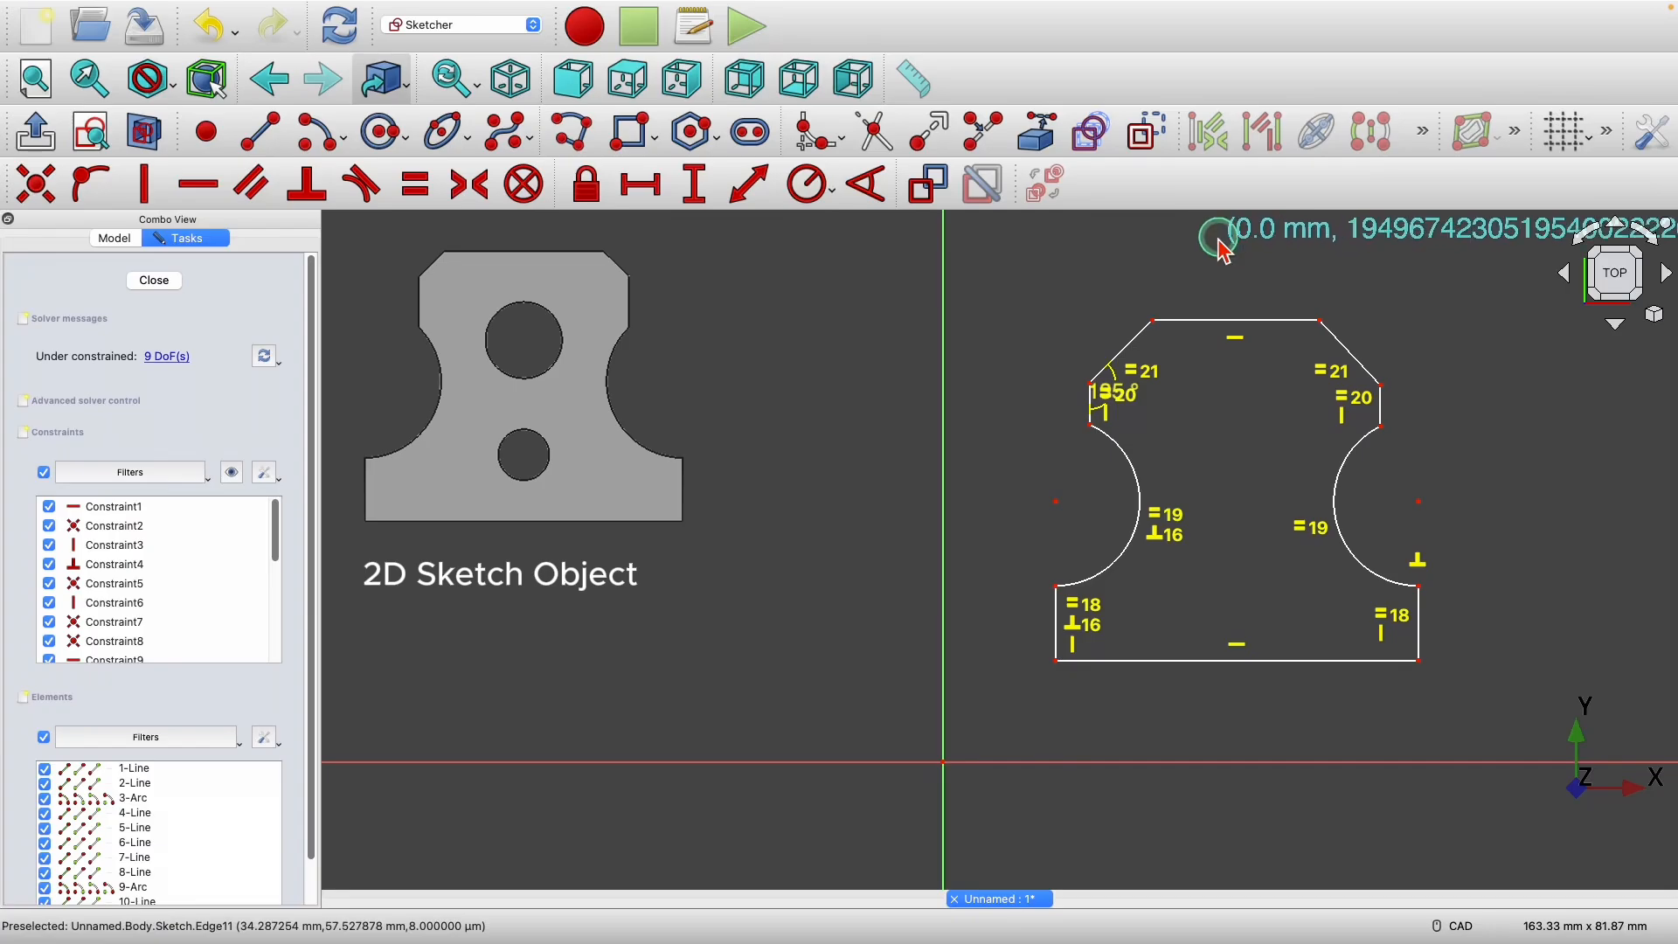
click(1249, 712)
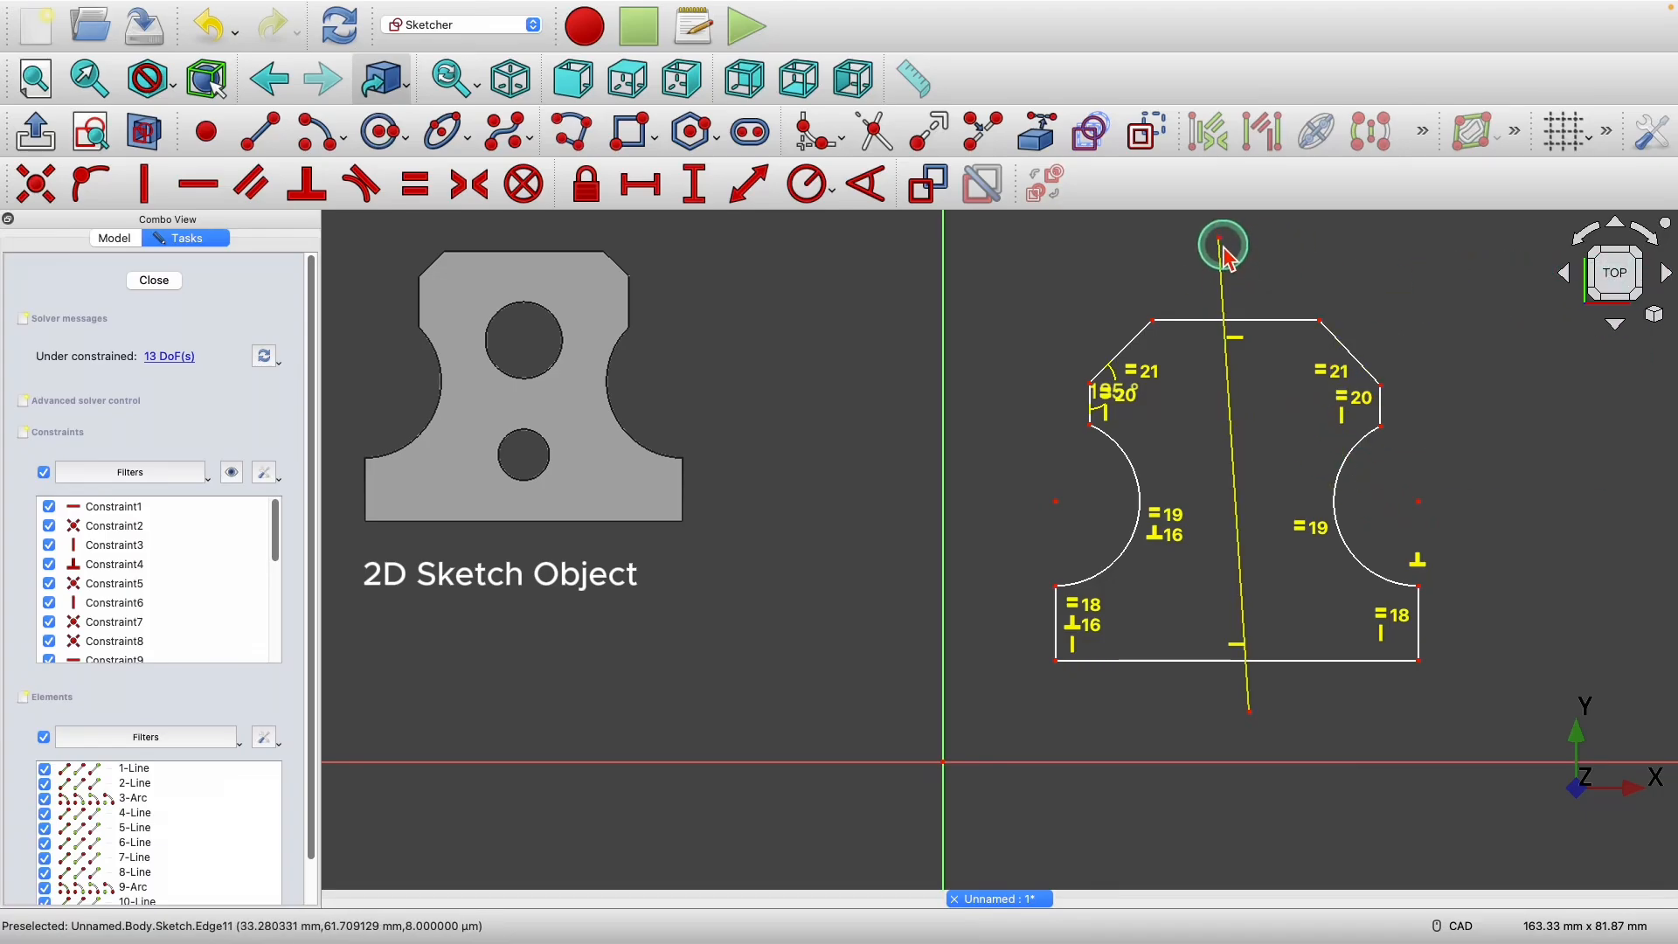
drag(1228, 240, 1245, 238)
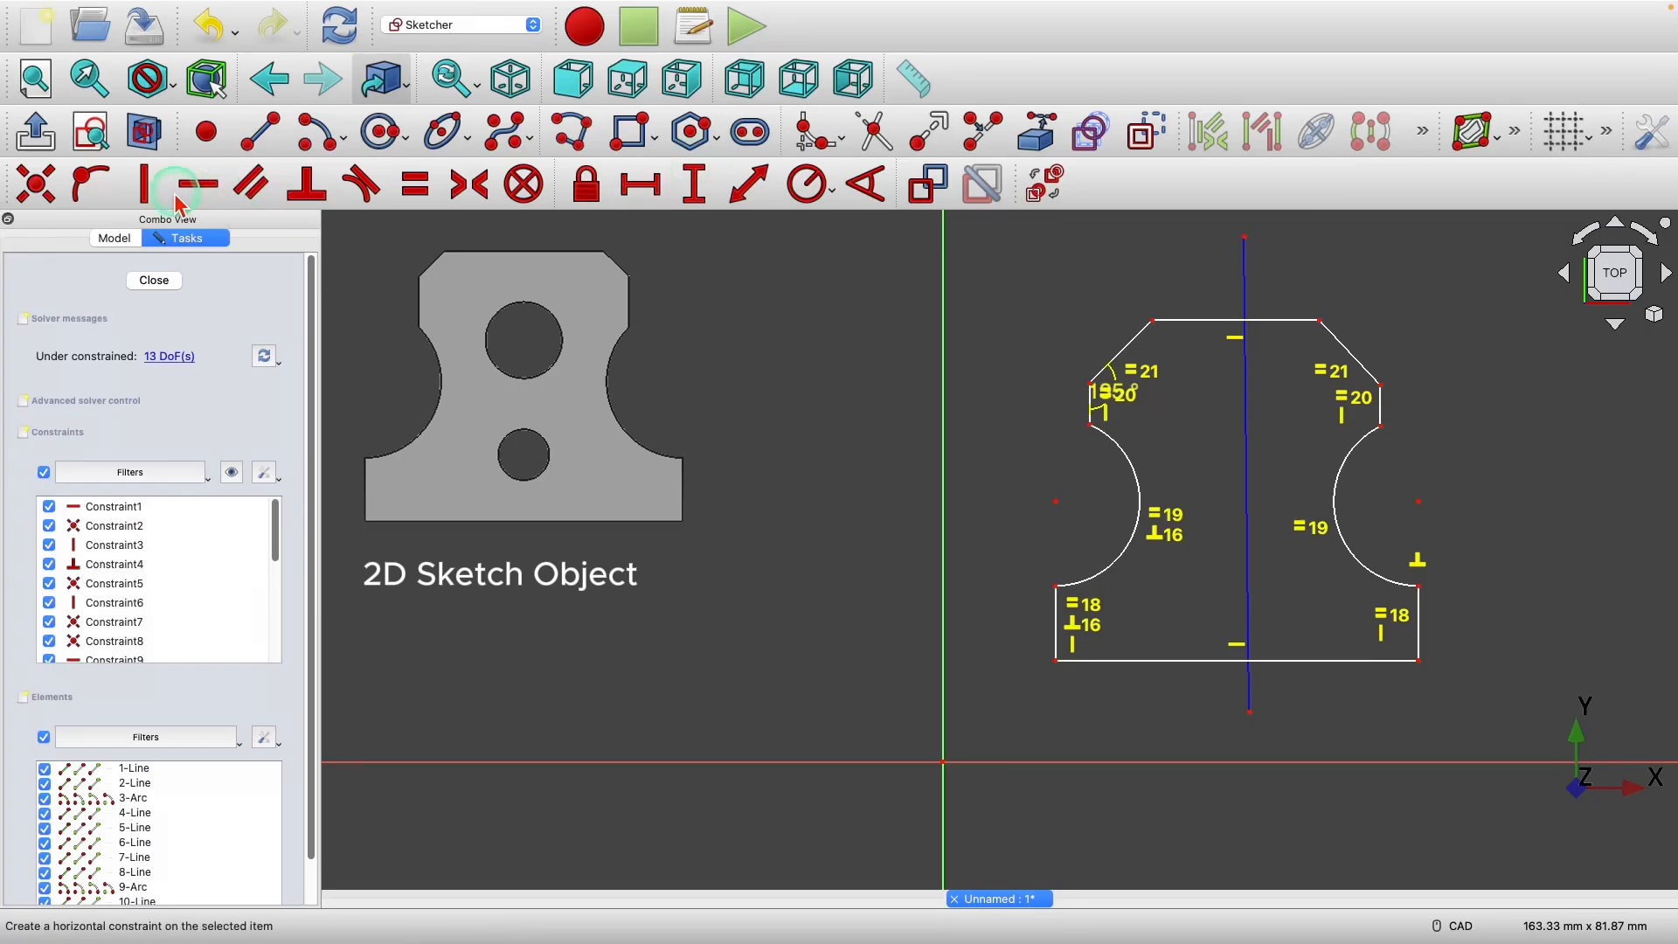
click(145, 185)
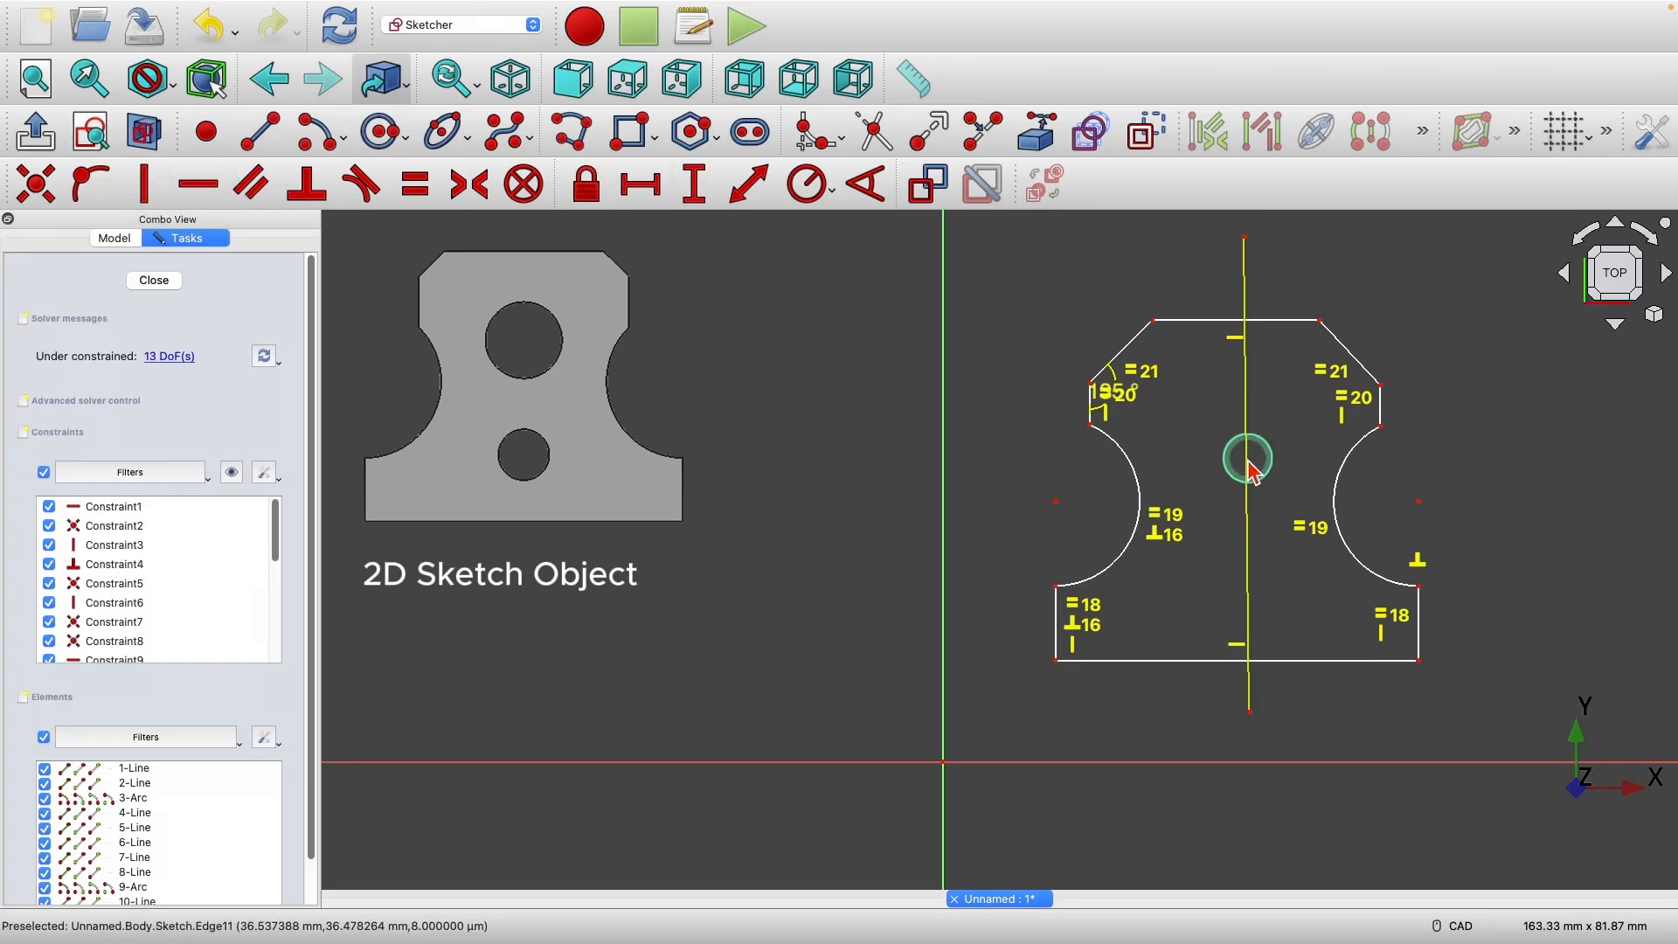
click(1247, 464)
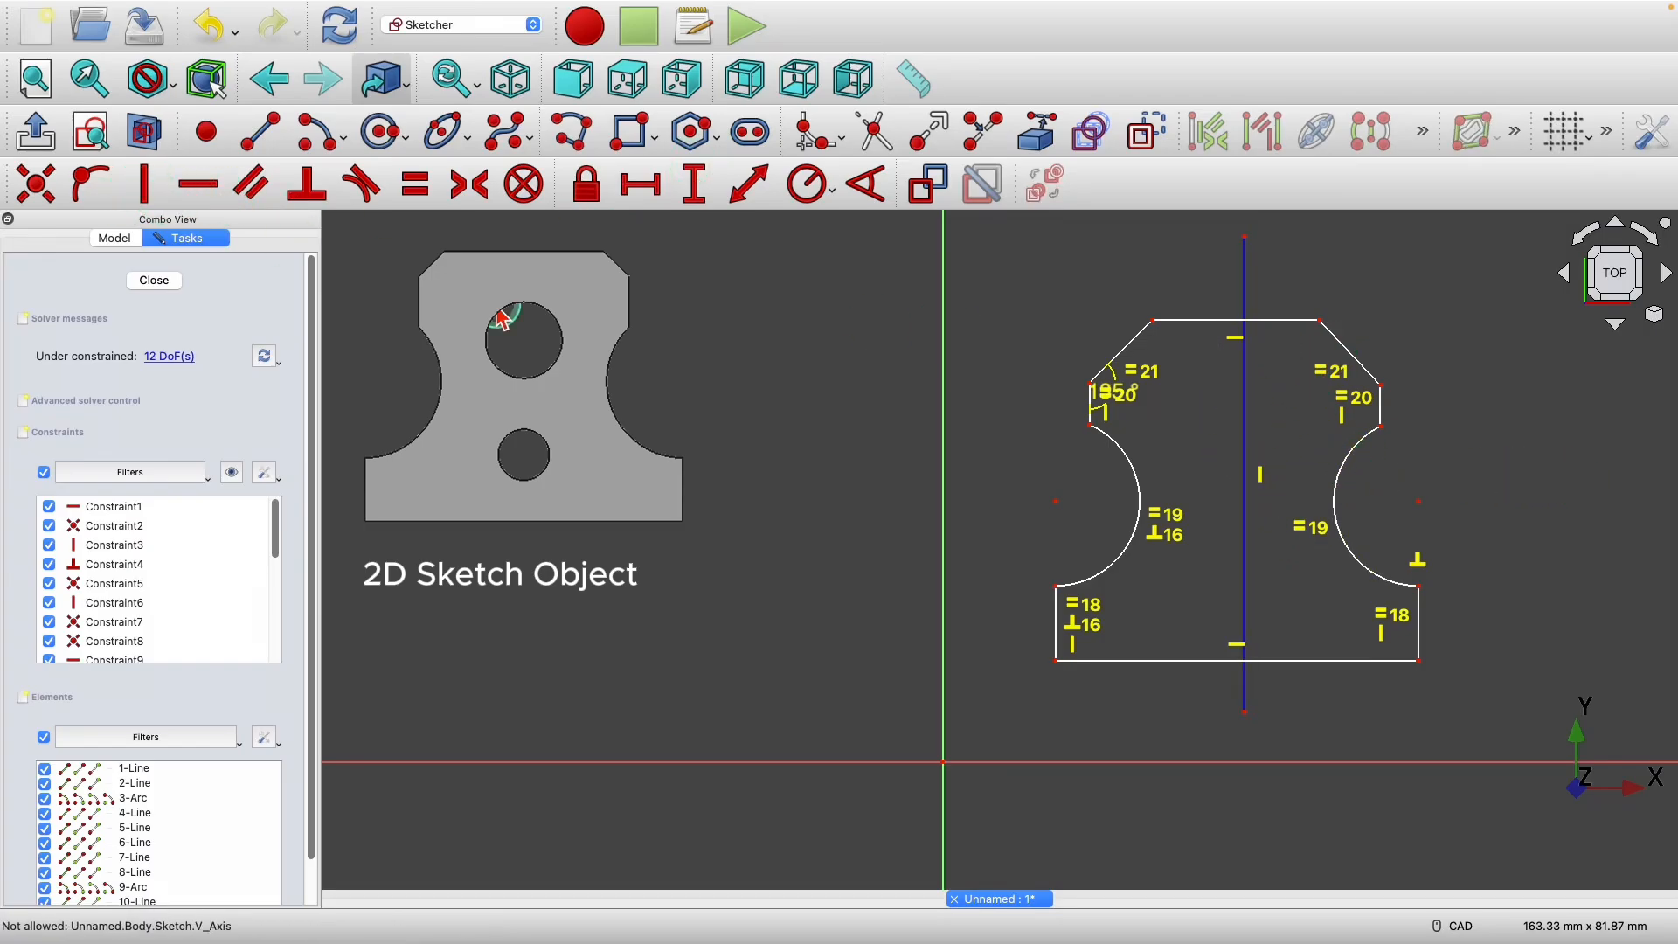
- Close the sketch to check the profile outside the editor with the construction line in it, and reopen the sketch for editing
click(154, 281)
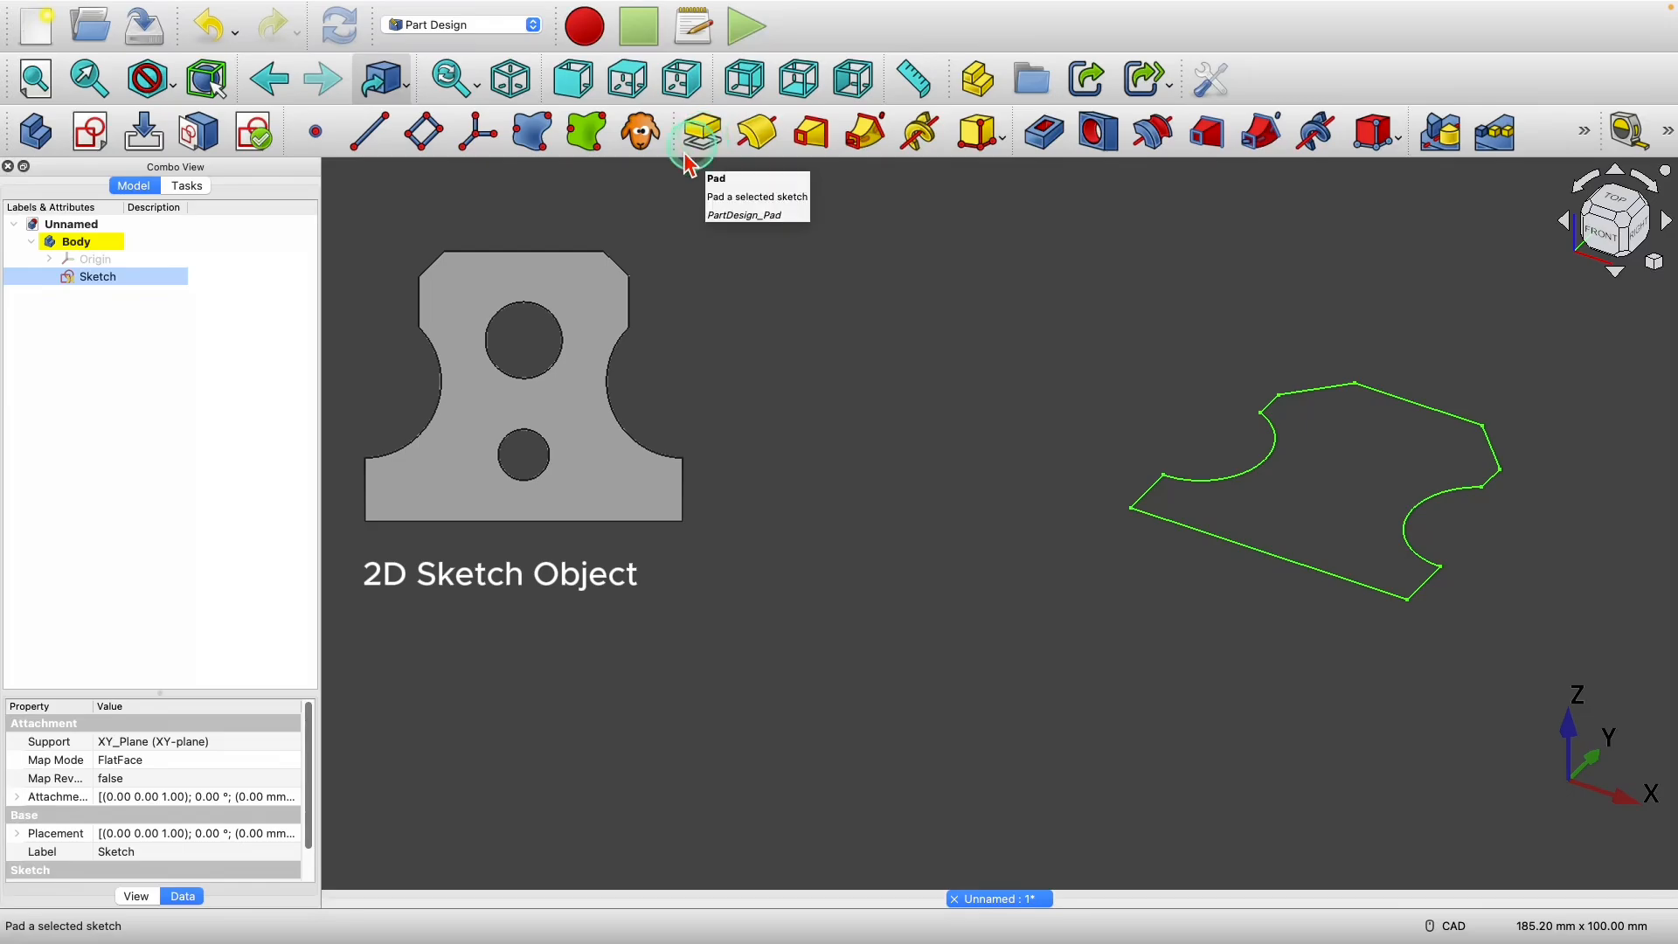
double_click(117, 281)
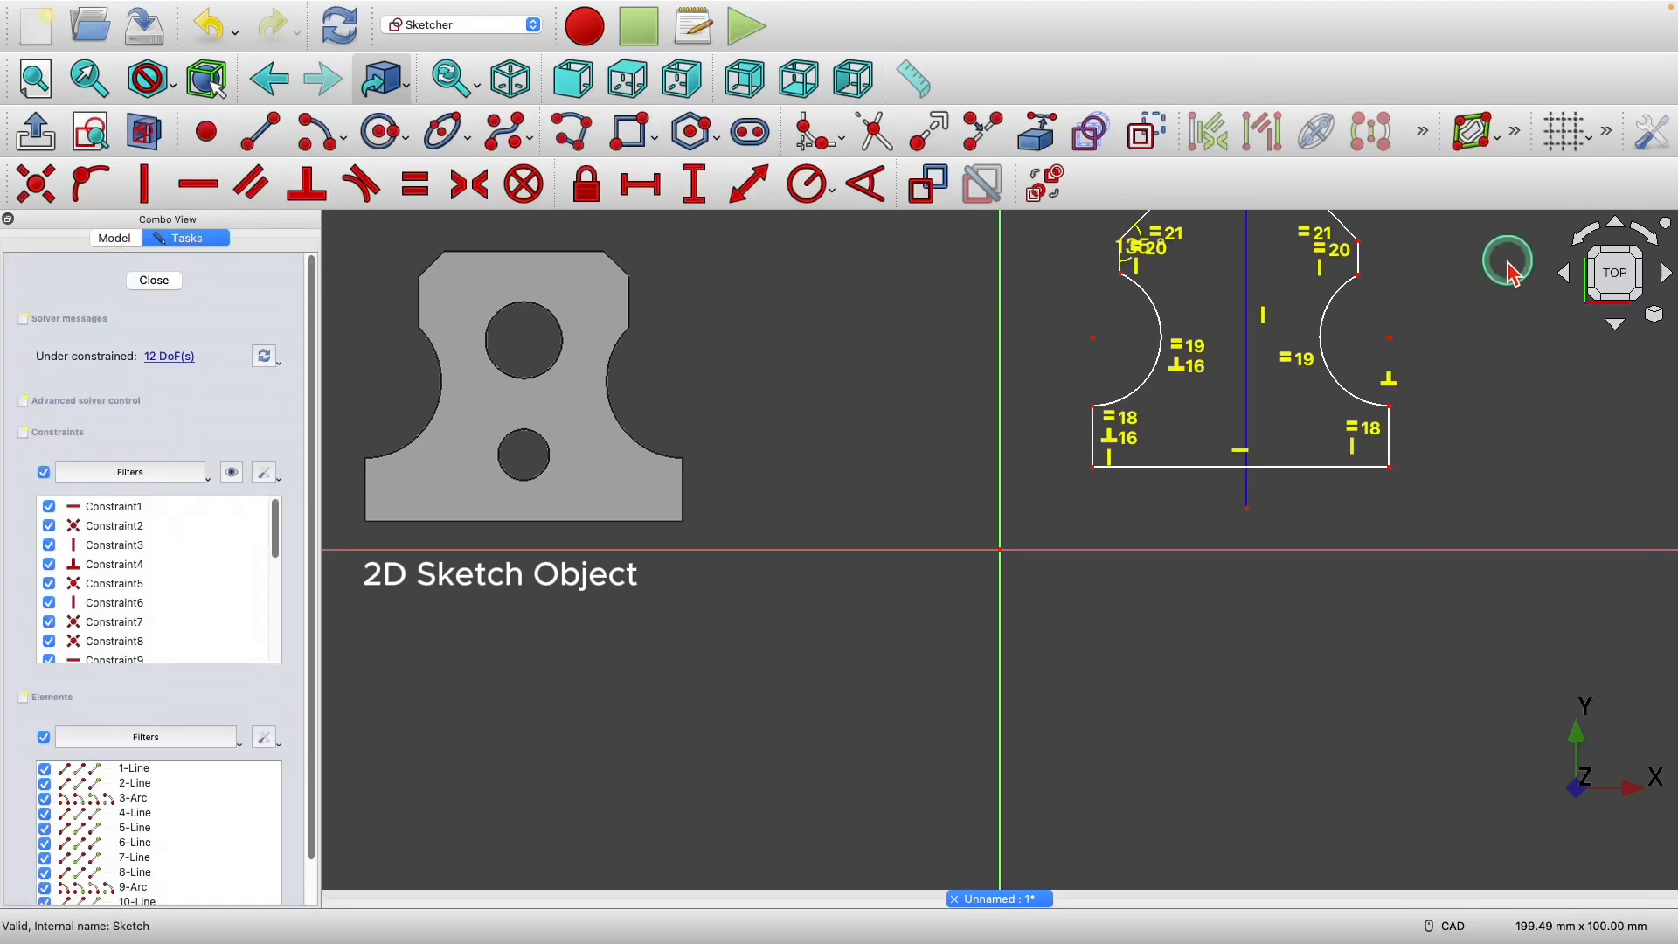
scroll(1435, 220, up, 5)
scroll(1335, 319, down, 4)
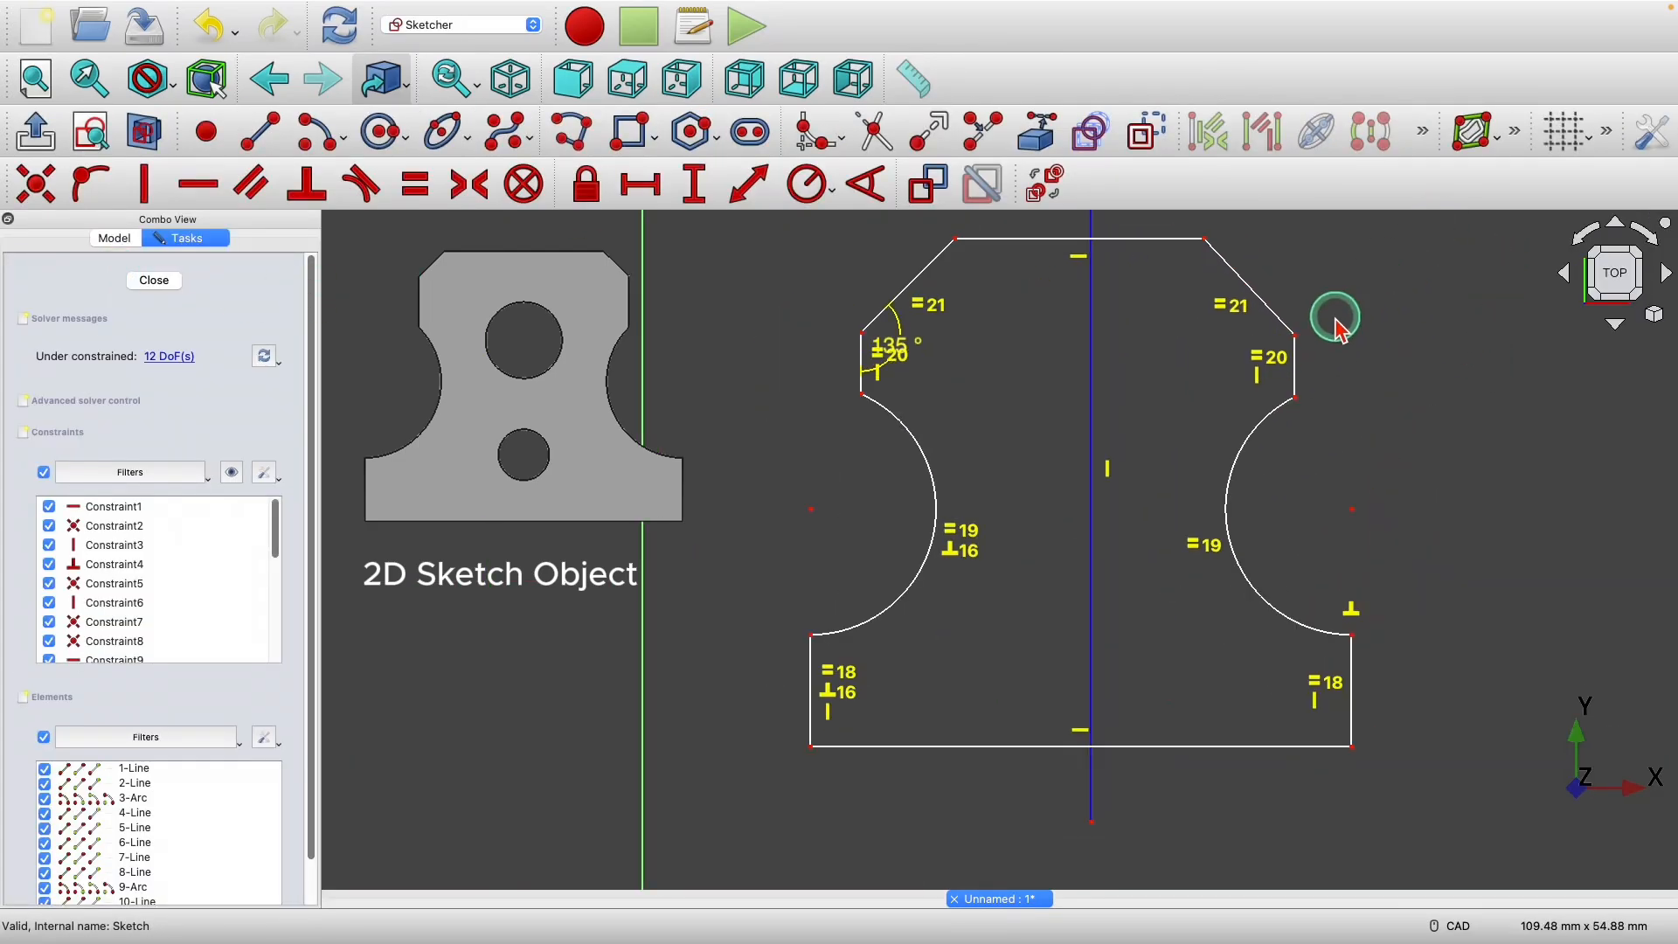
scroll(1272, 236, up, 2)
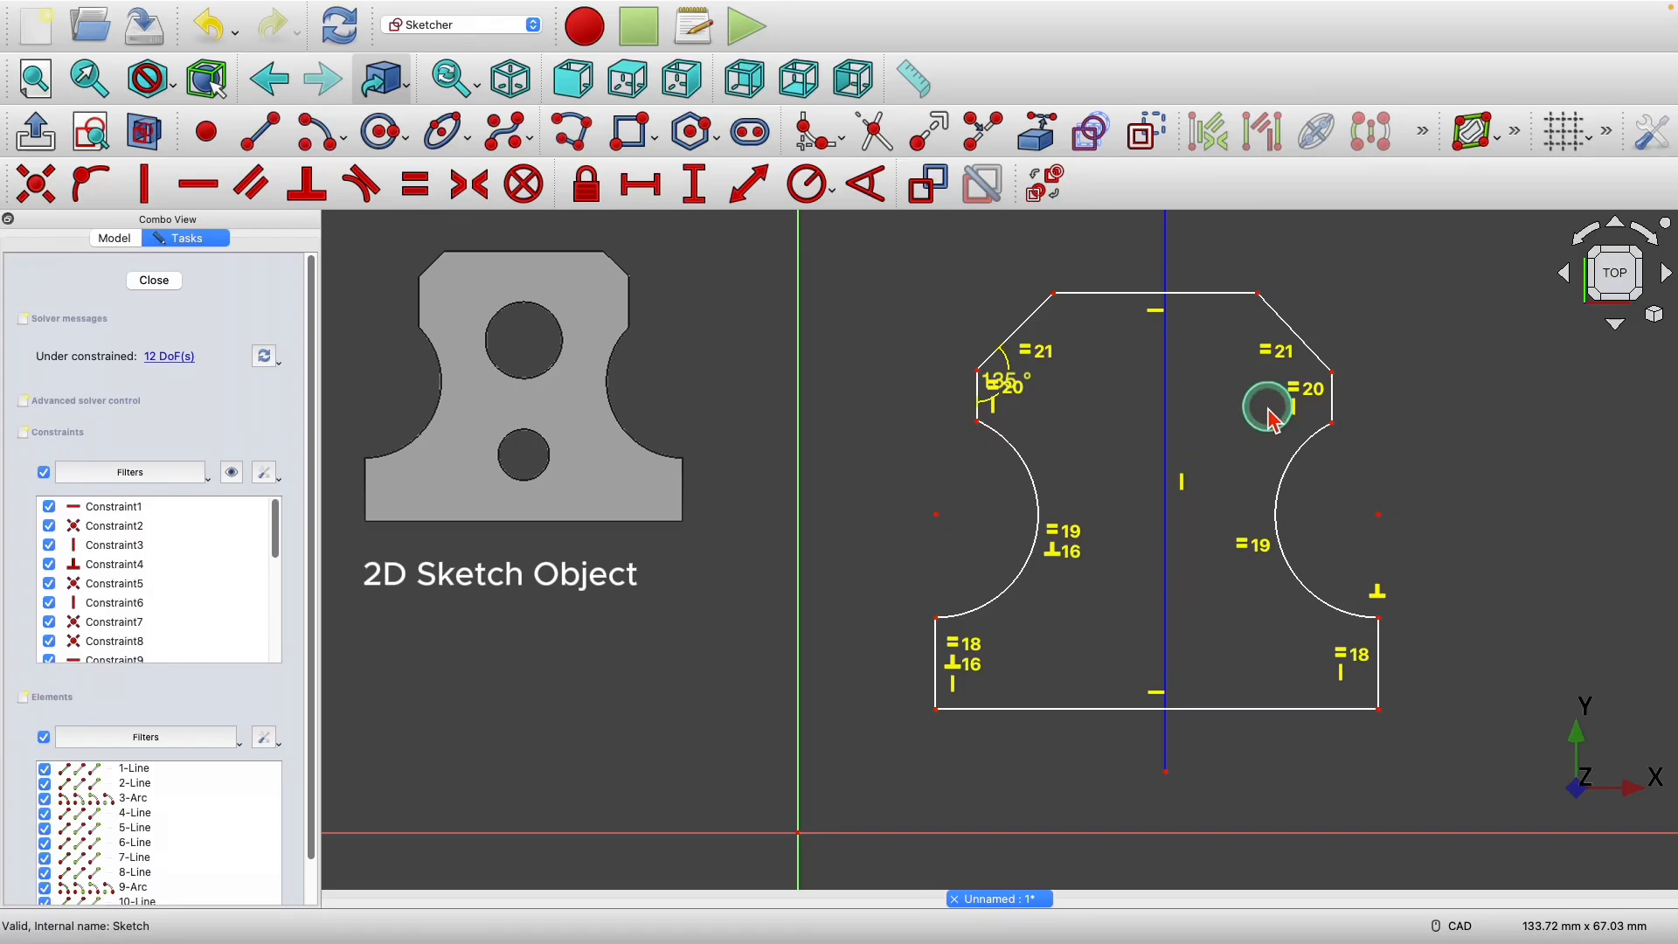
scroll(1261, 398, down, 2)
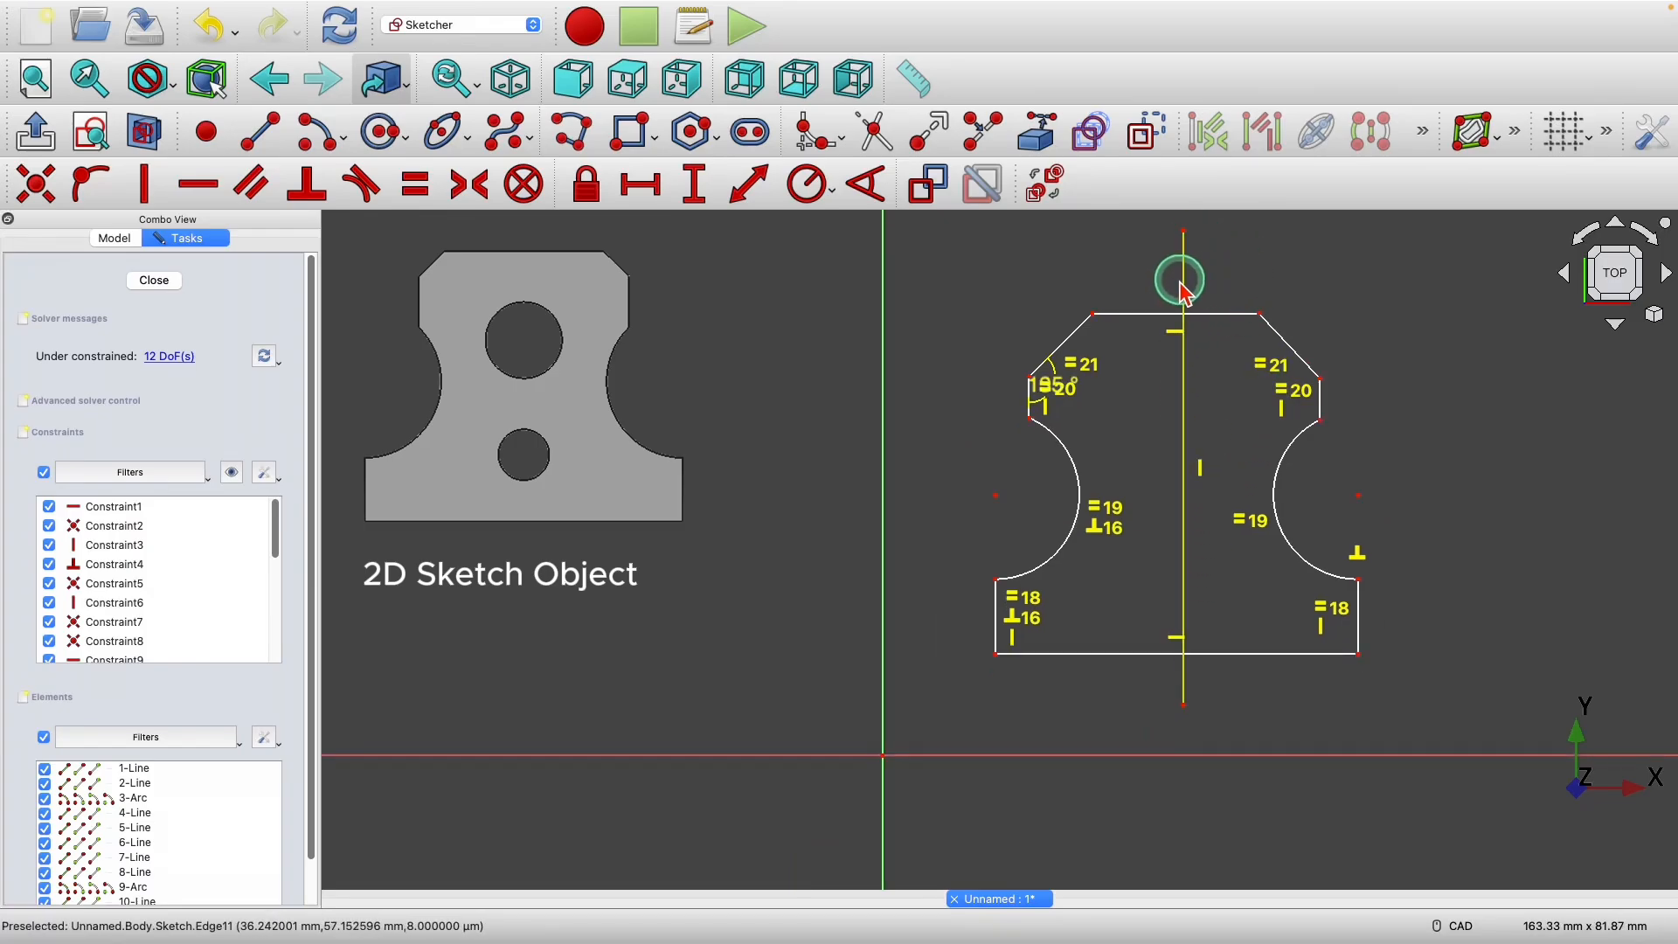
- Shift the construction line slightly and try to make the top edge's two endpoints symmetric about it
mouse_move(1184, 288)
mouse_down()
mouse_move(1168, 289)
mouse_move(1180, 276)
mouse_up()
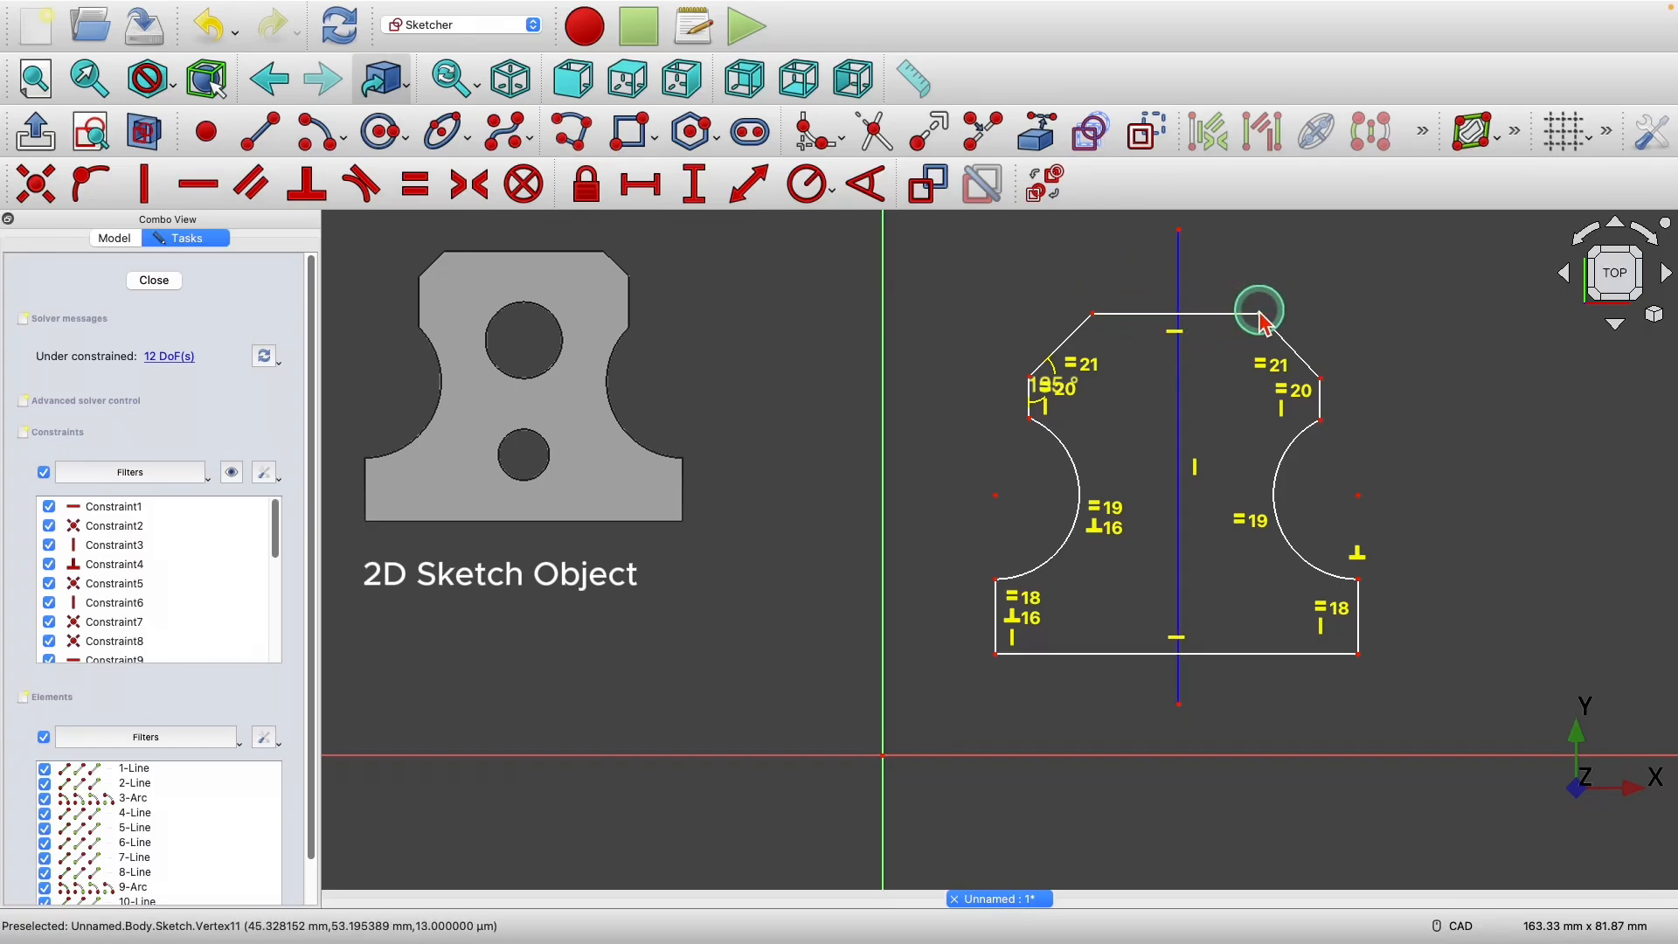
right_click(678, 280)
click(512, 242)
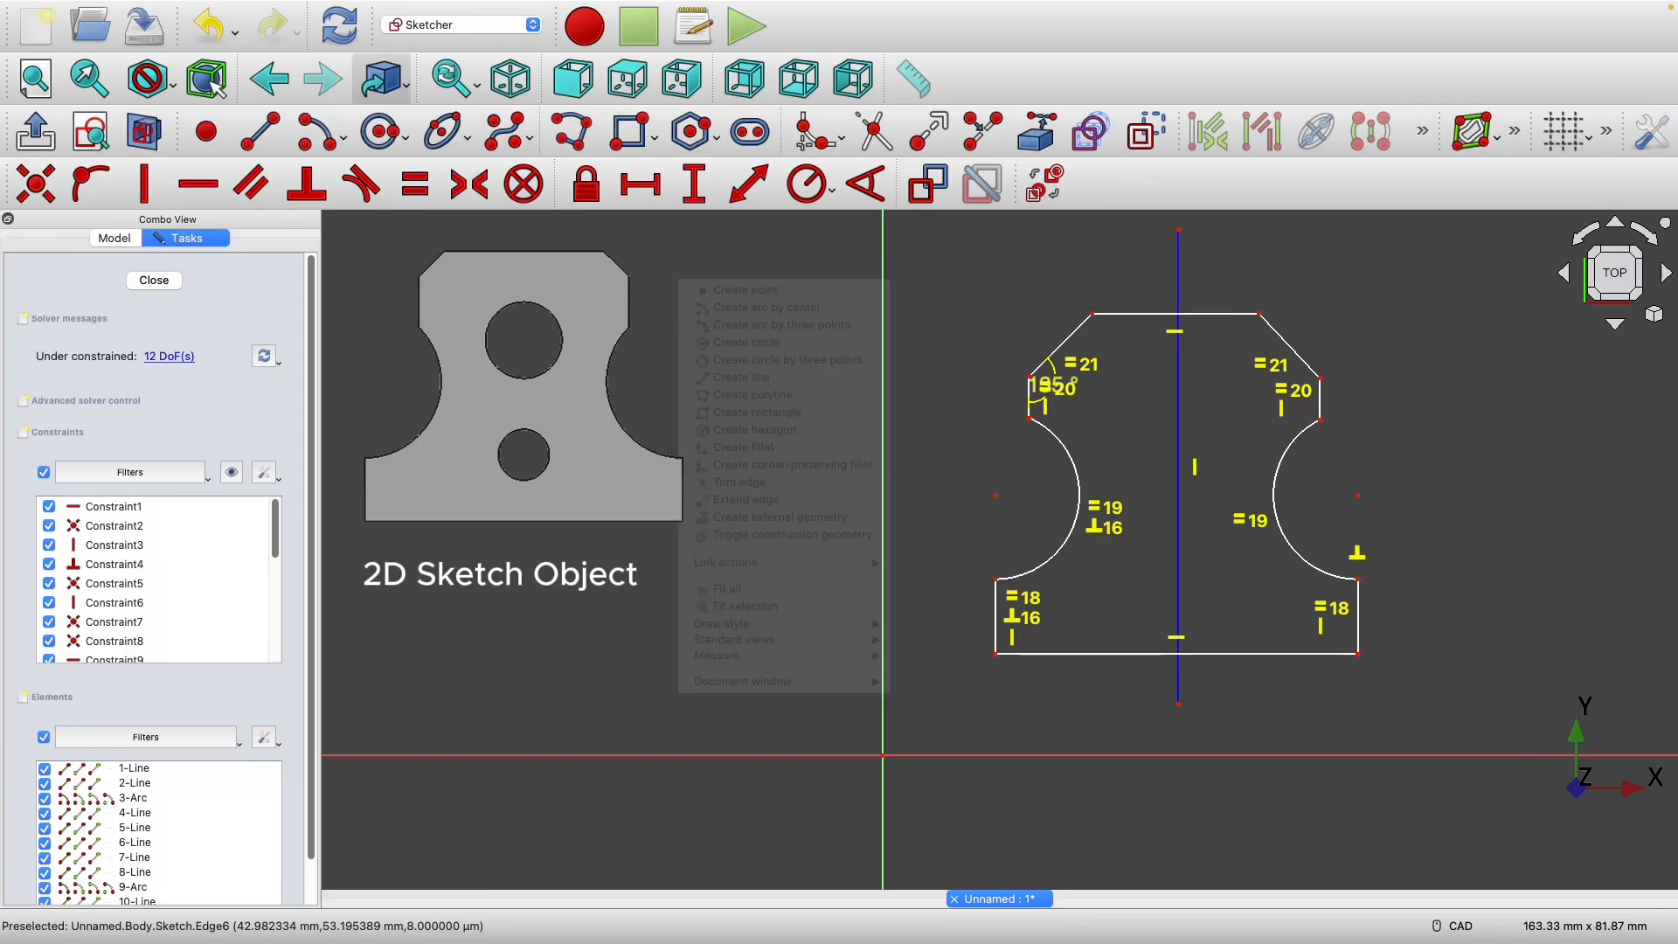
click(472, 186)
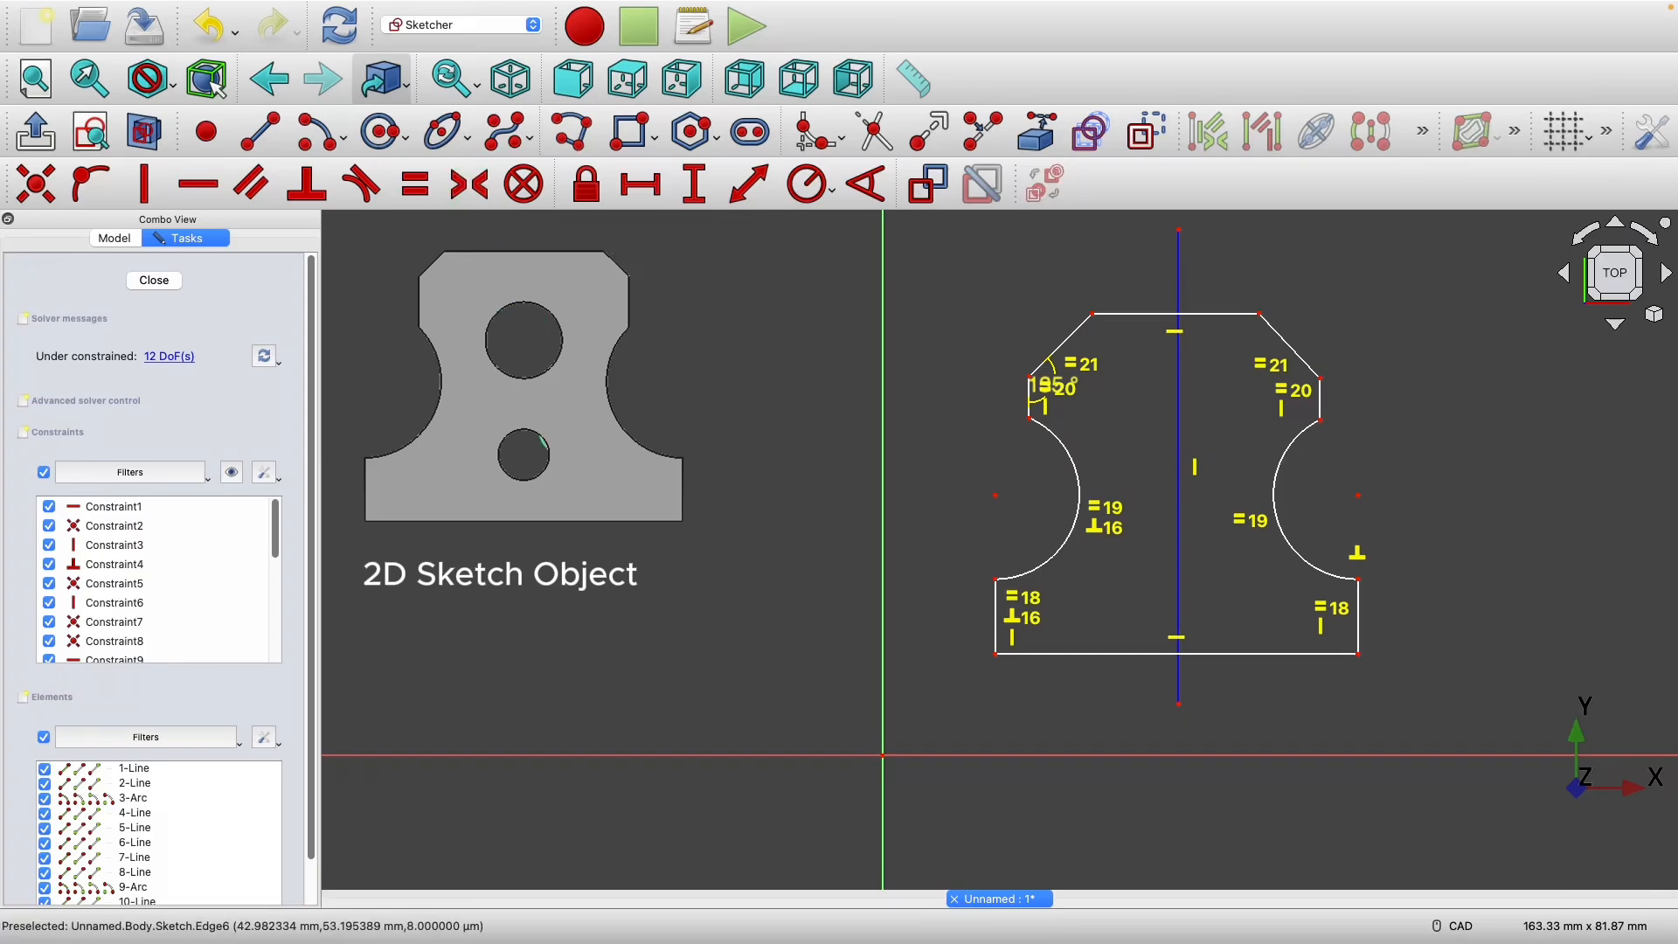
click(1092, 317)
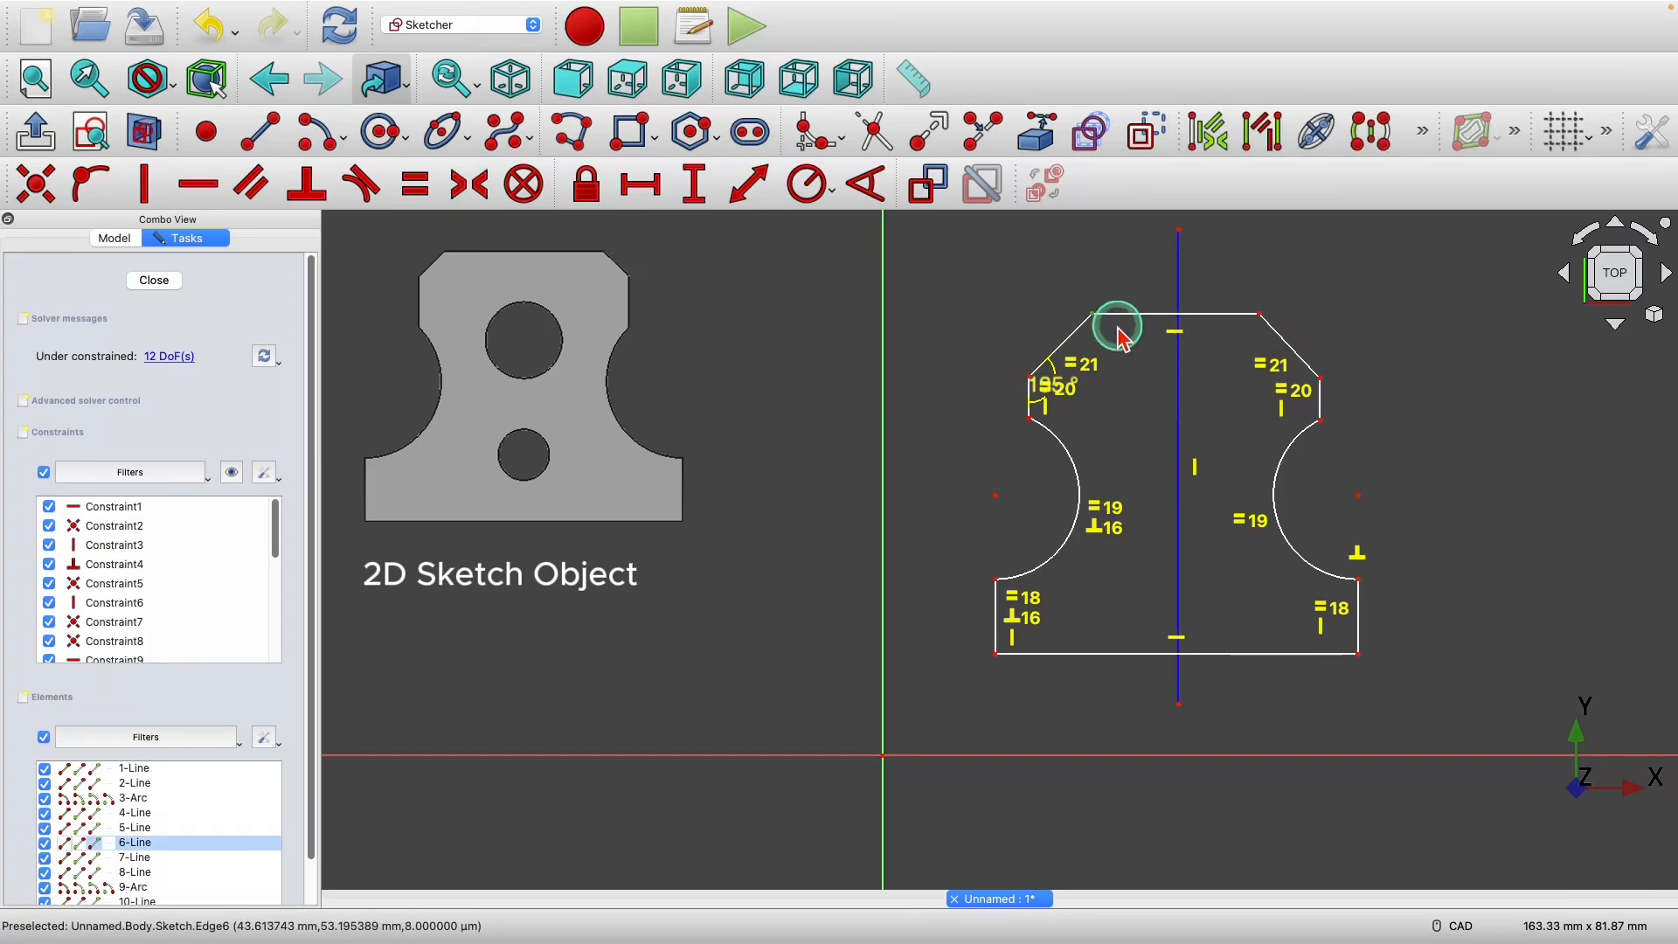
click(1261, 314)
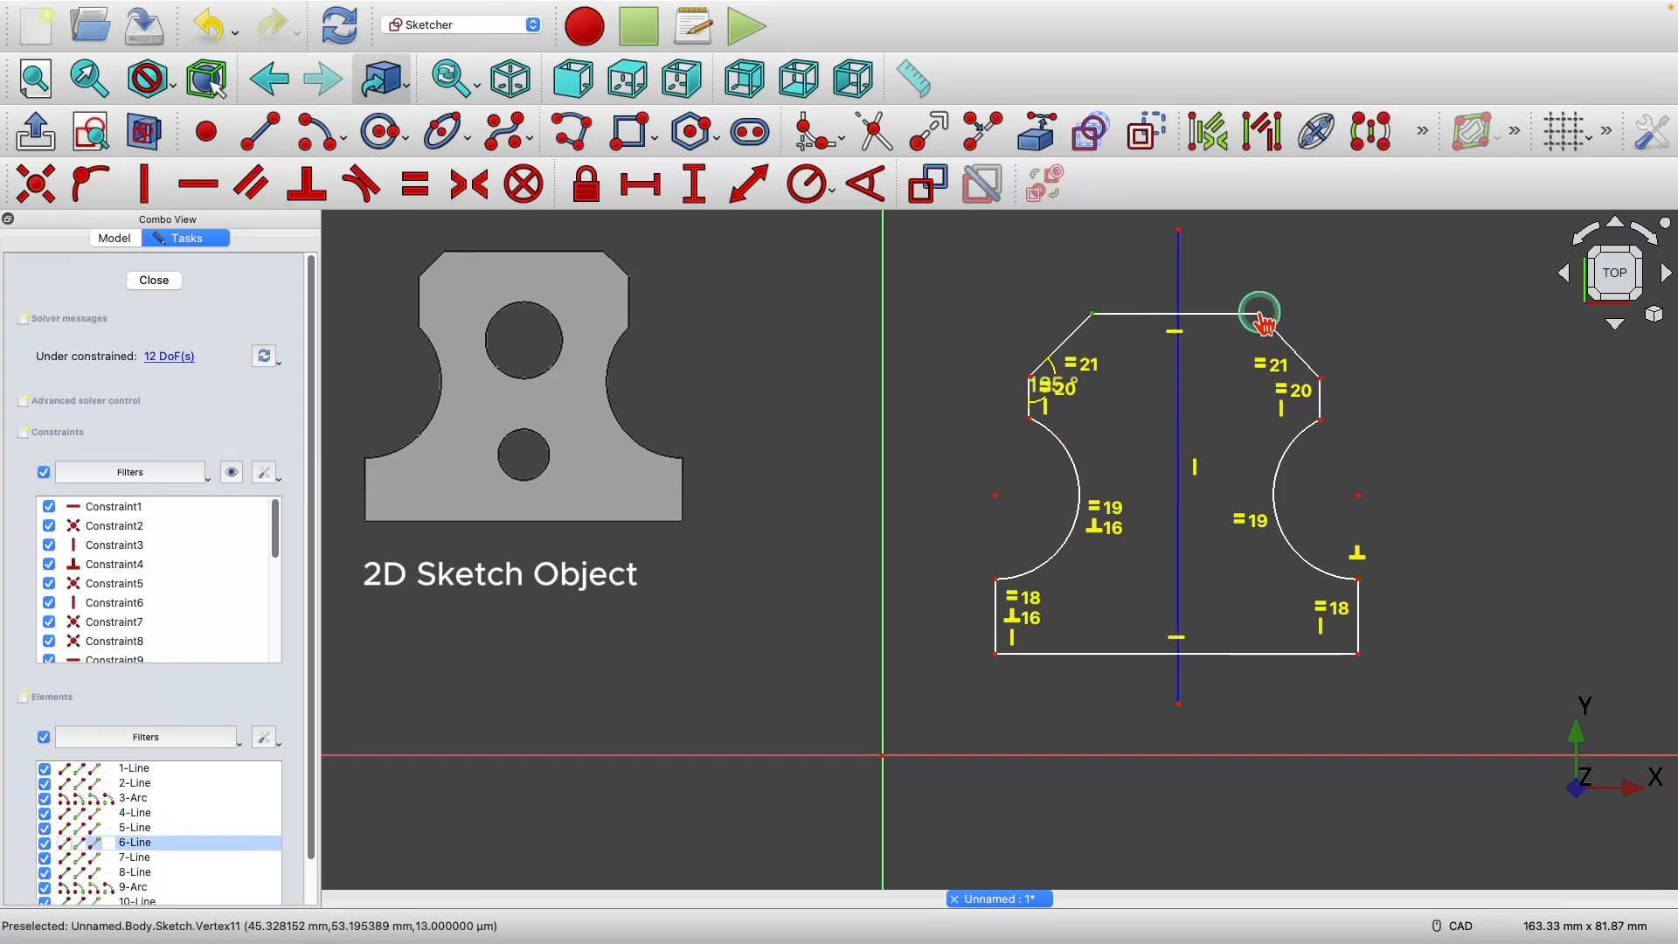
click(1180, 448)
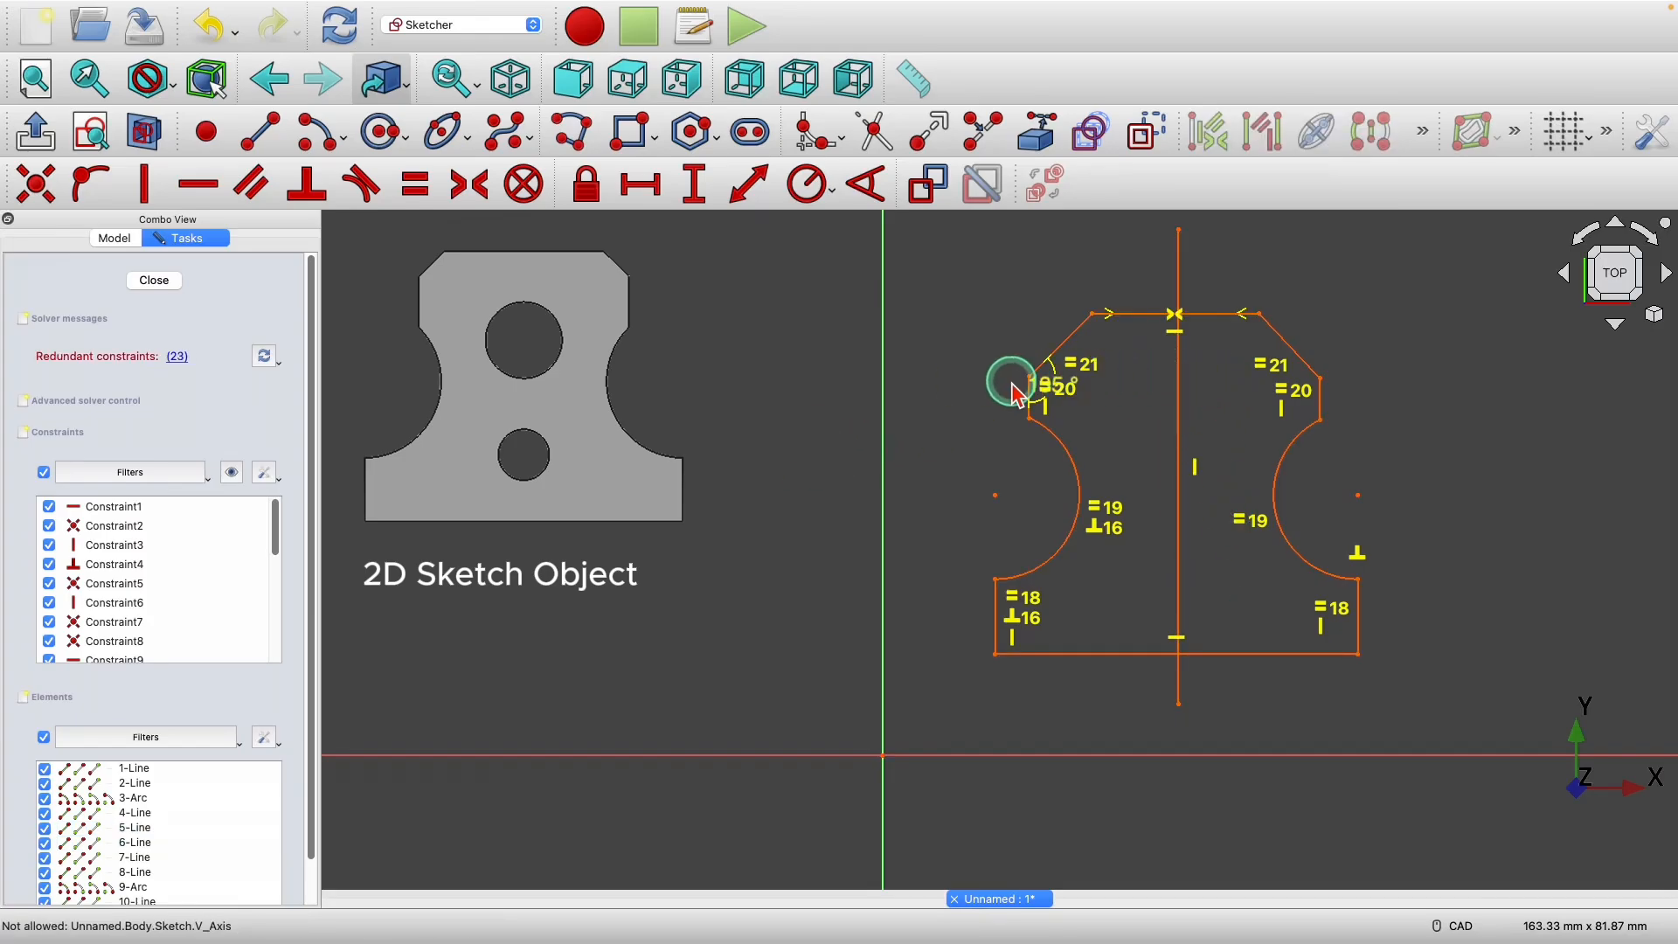
- Delete the vertical construction line to clear the redundant symmetry constraint
click(173, 411)
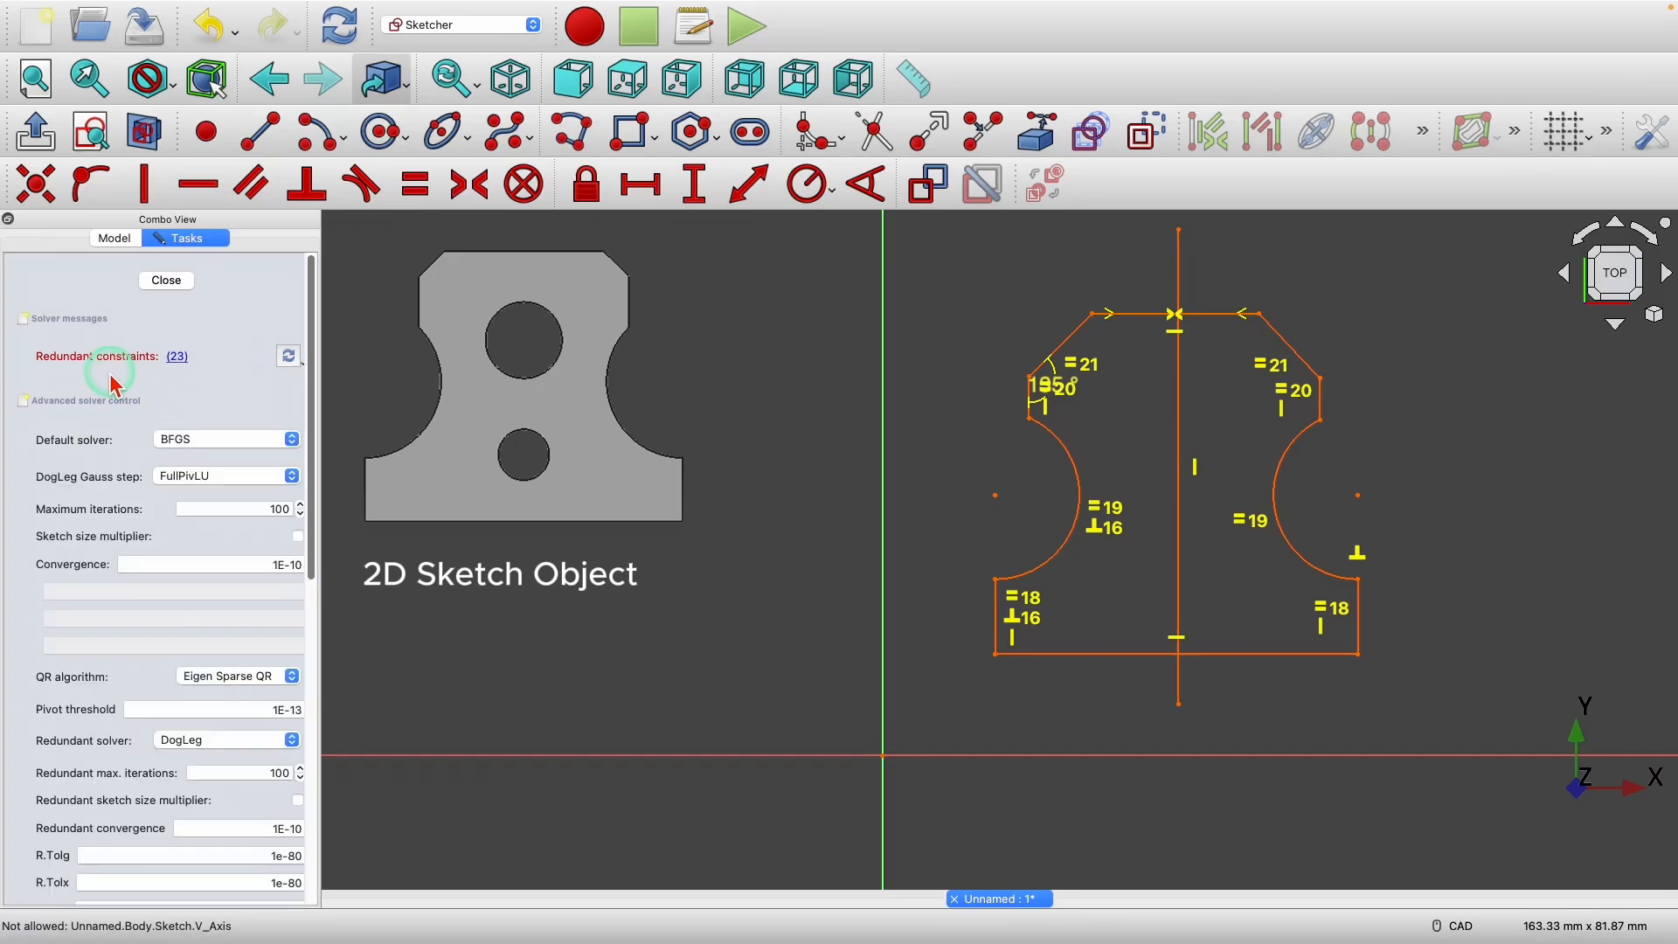
click(25, 407)
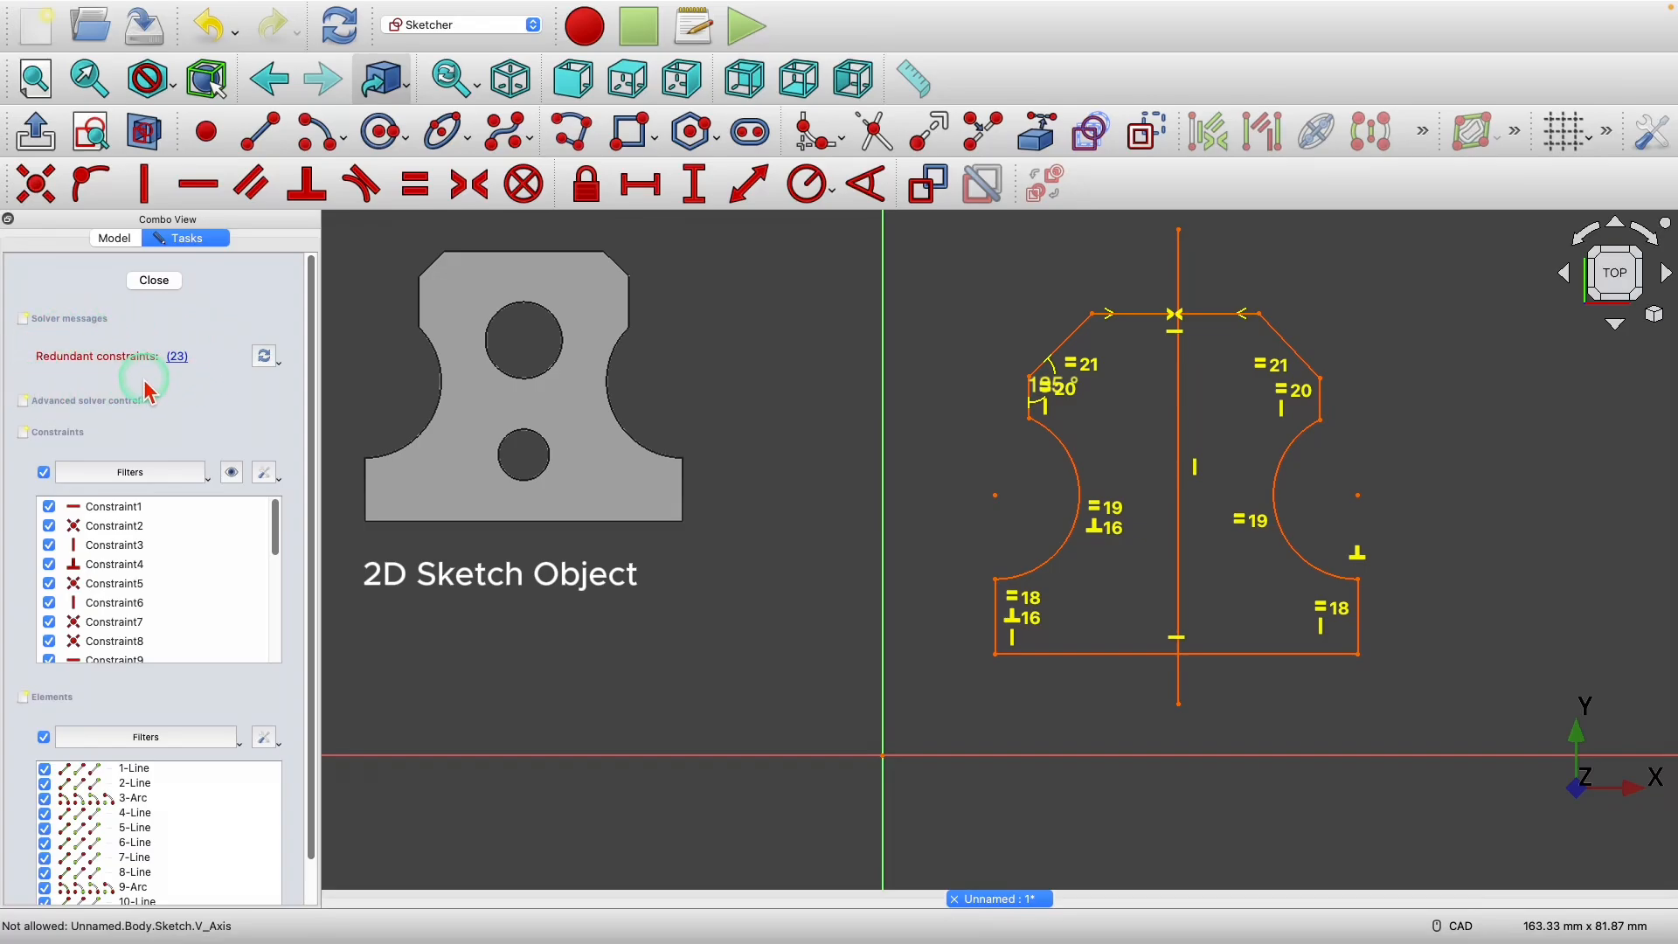
click(1180, 404)
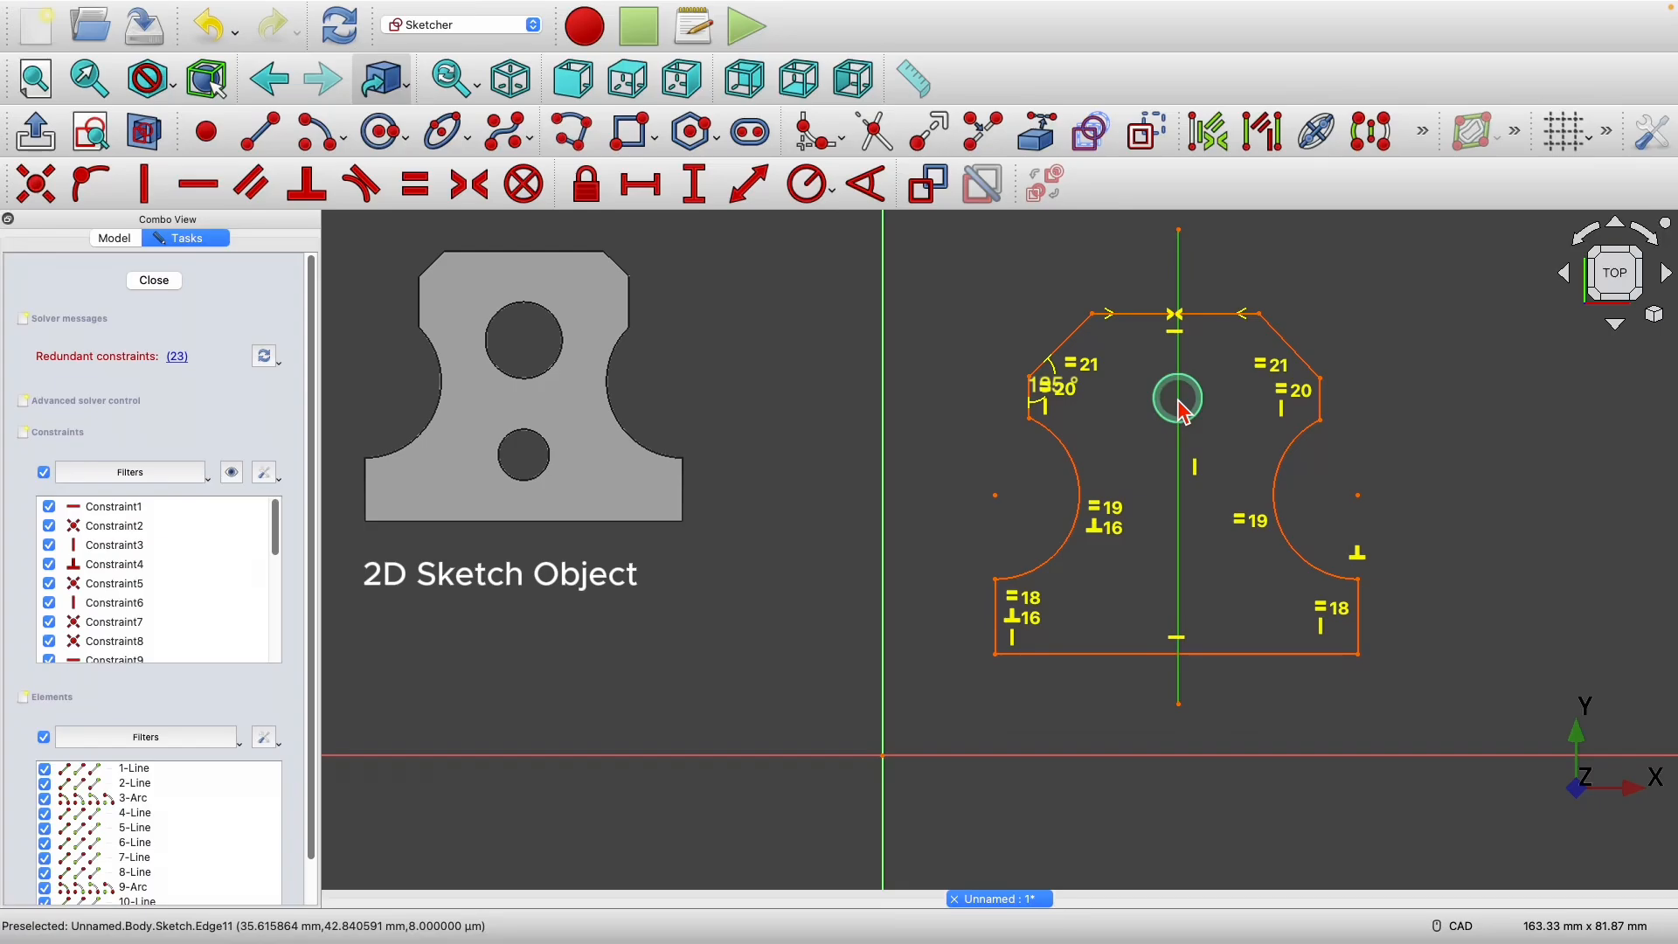
key(Delete)
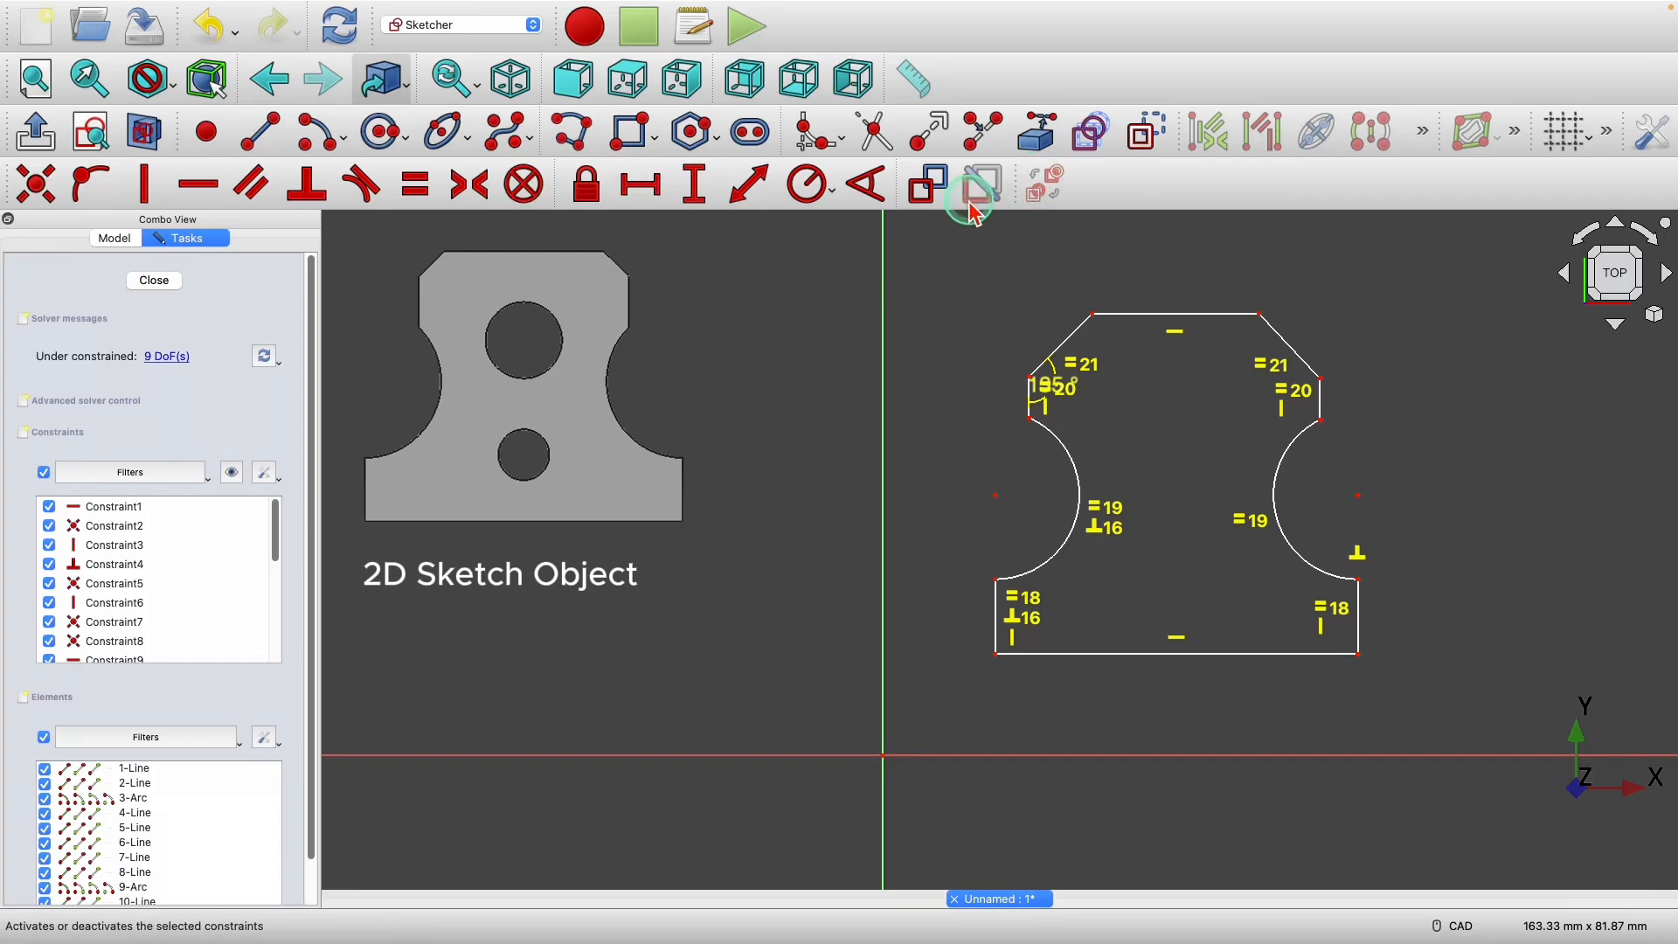
- Draw a slanted construction line across the profile and constrain the top edge's endpoints symmetric about it
click(263, 138)
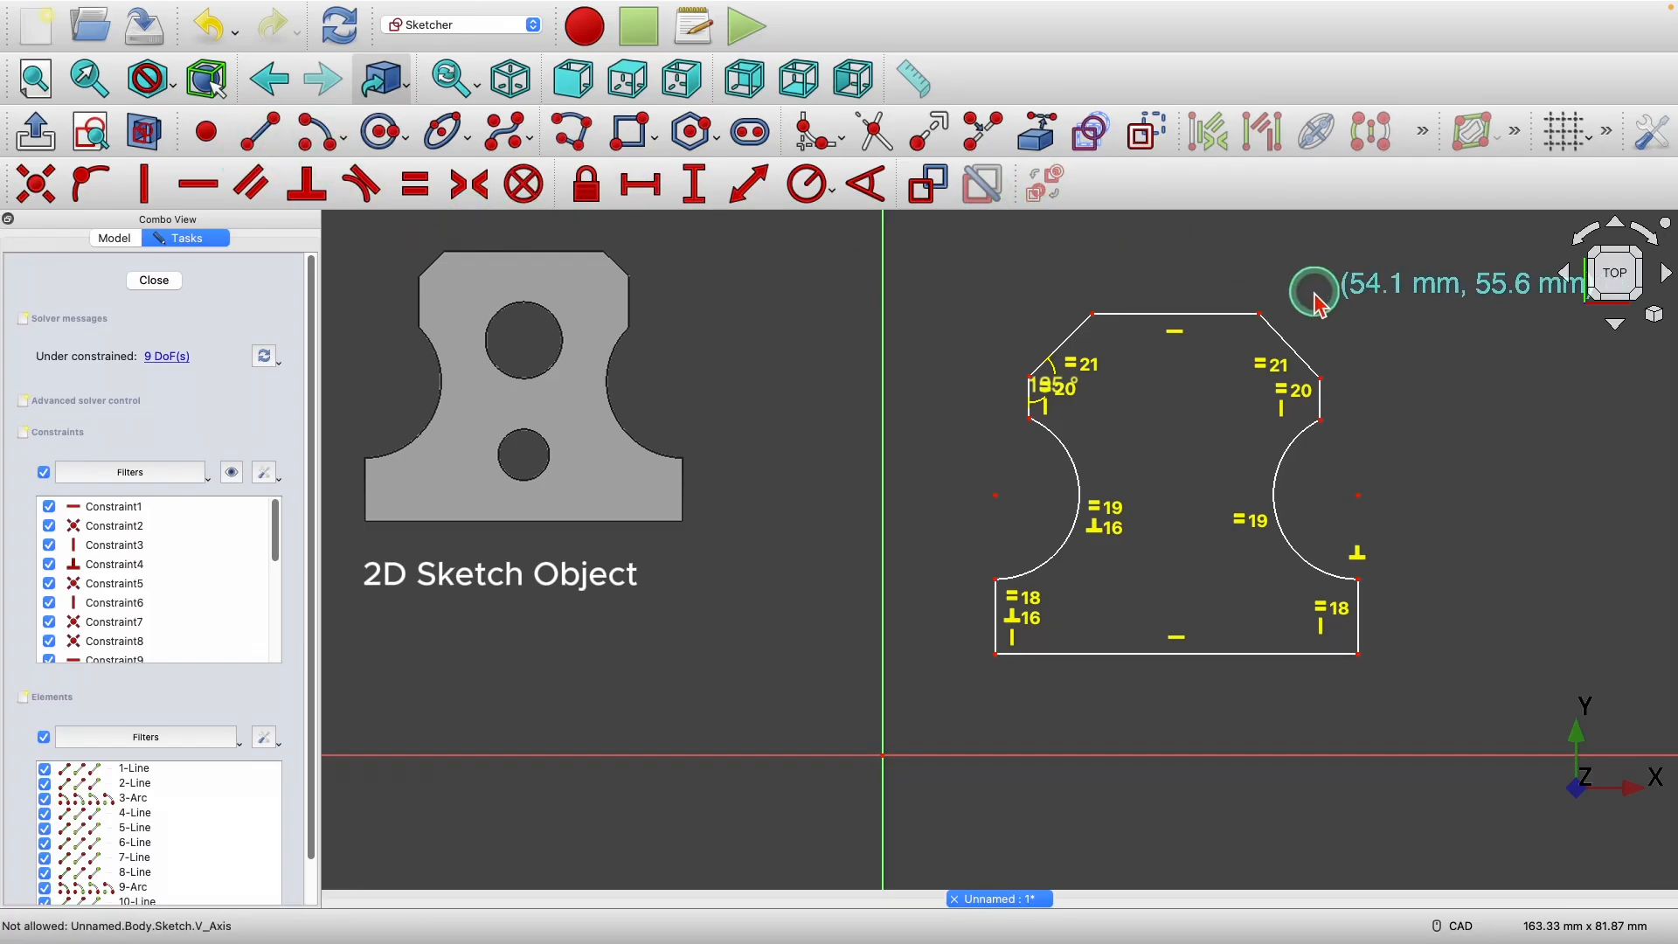
click(1122, 245)
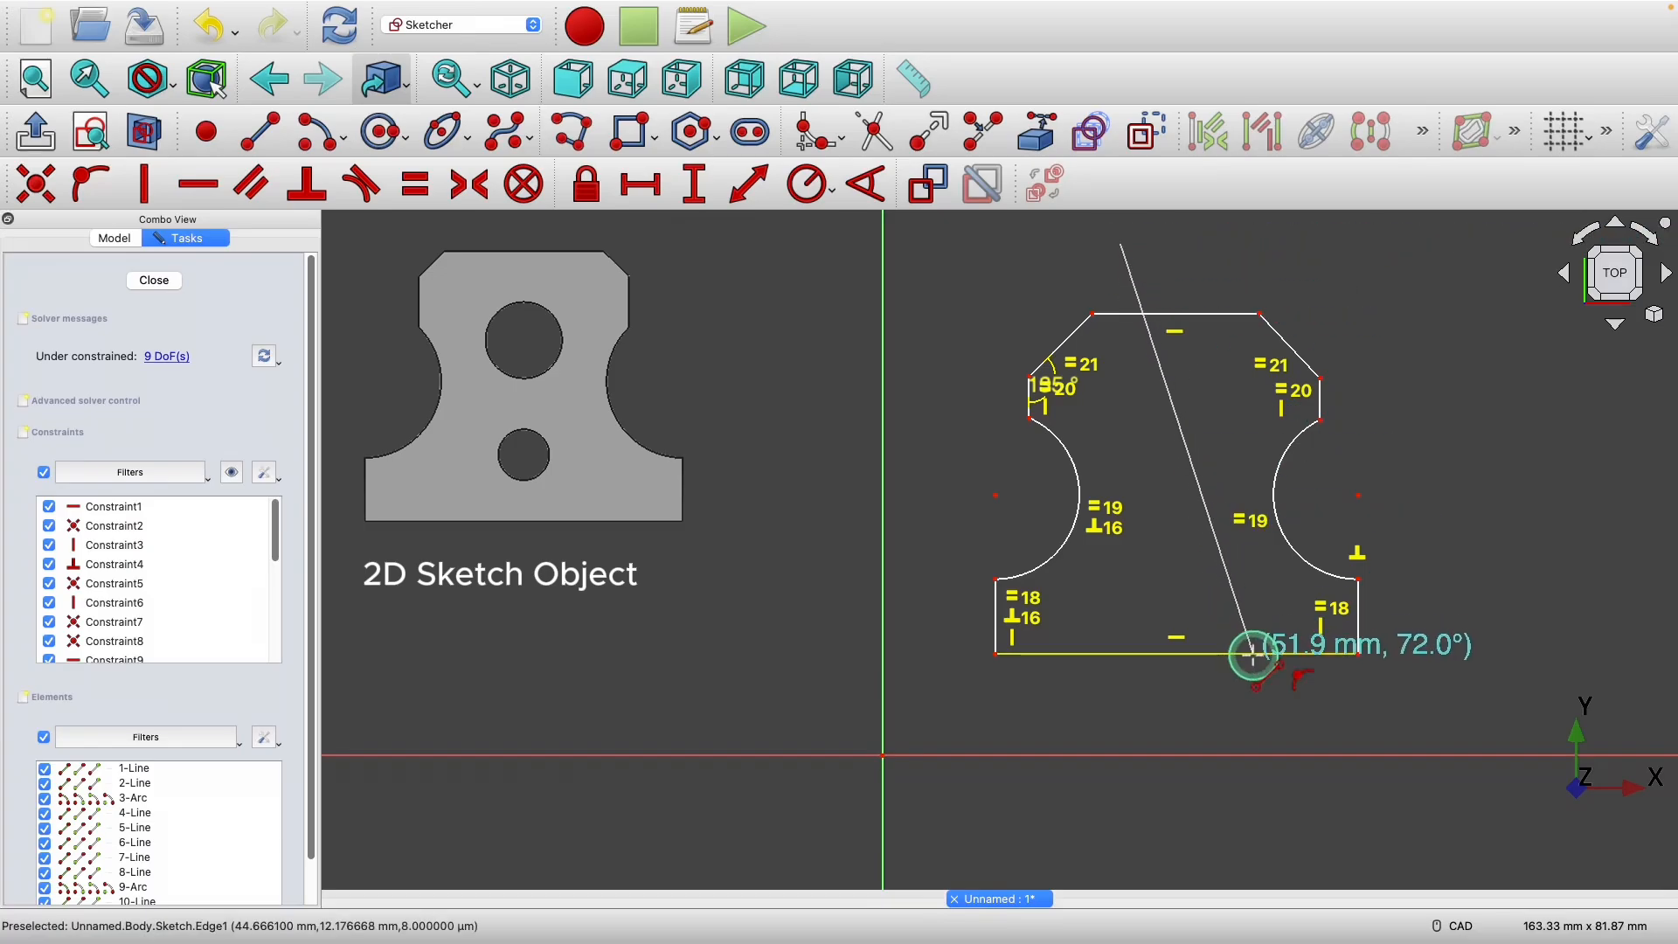
click(1260, 699)
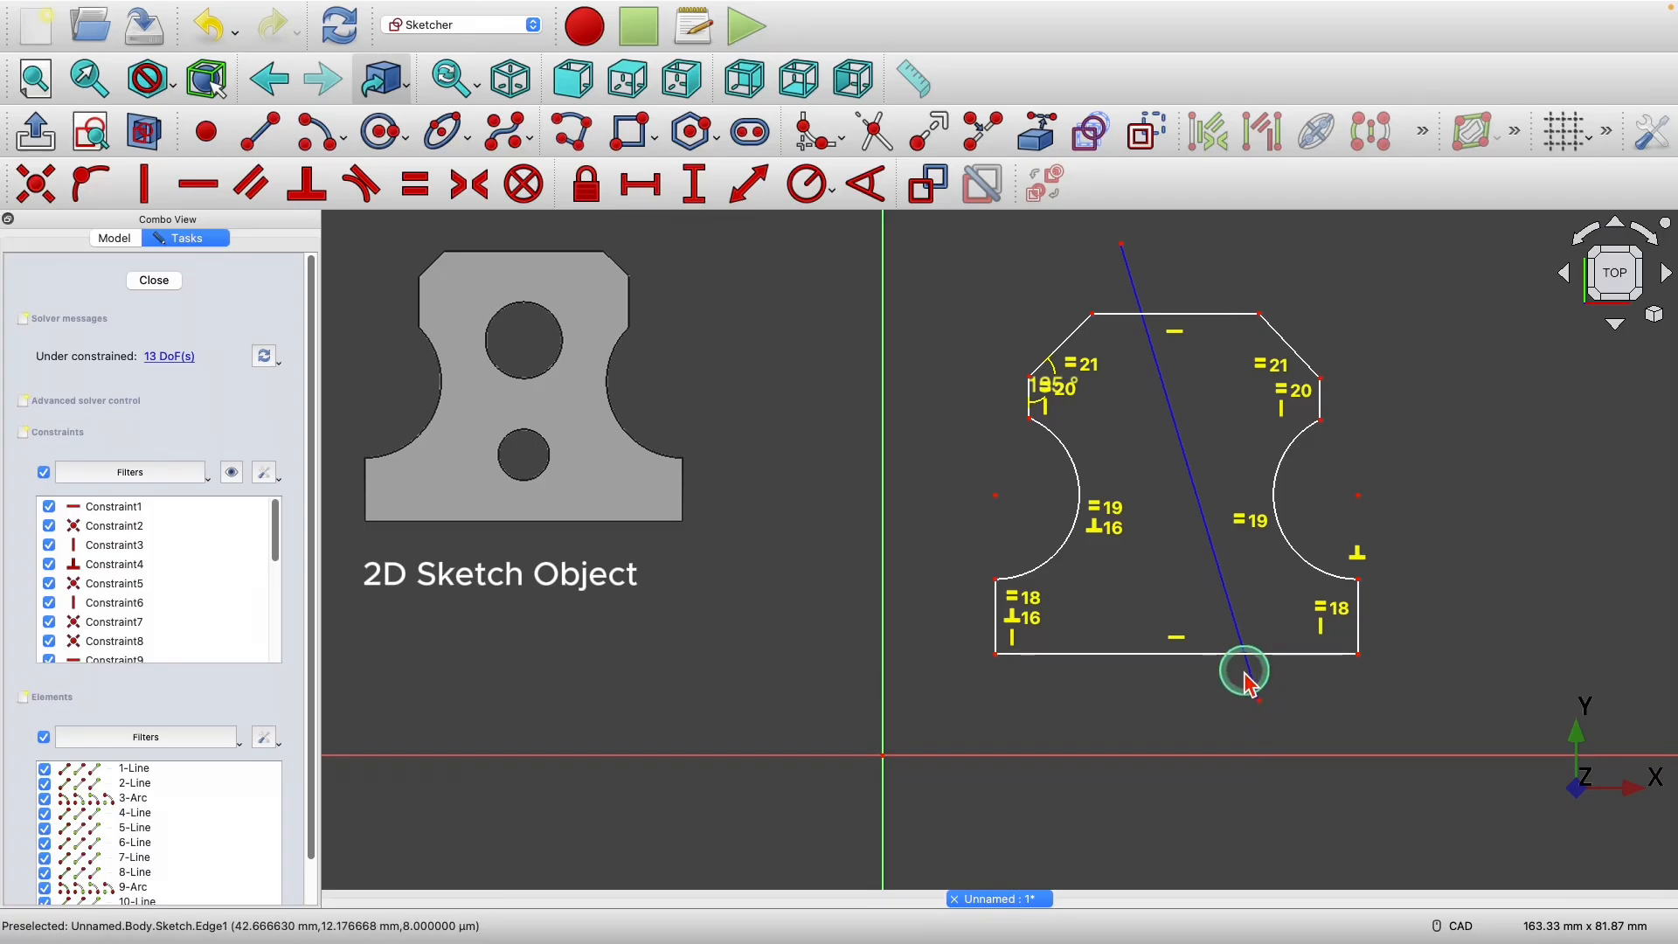
click(468, 186)
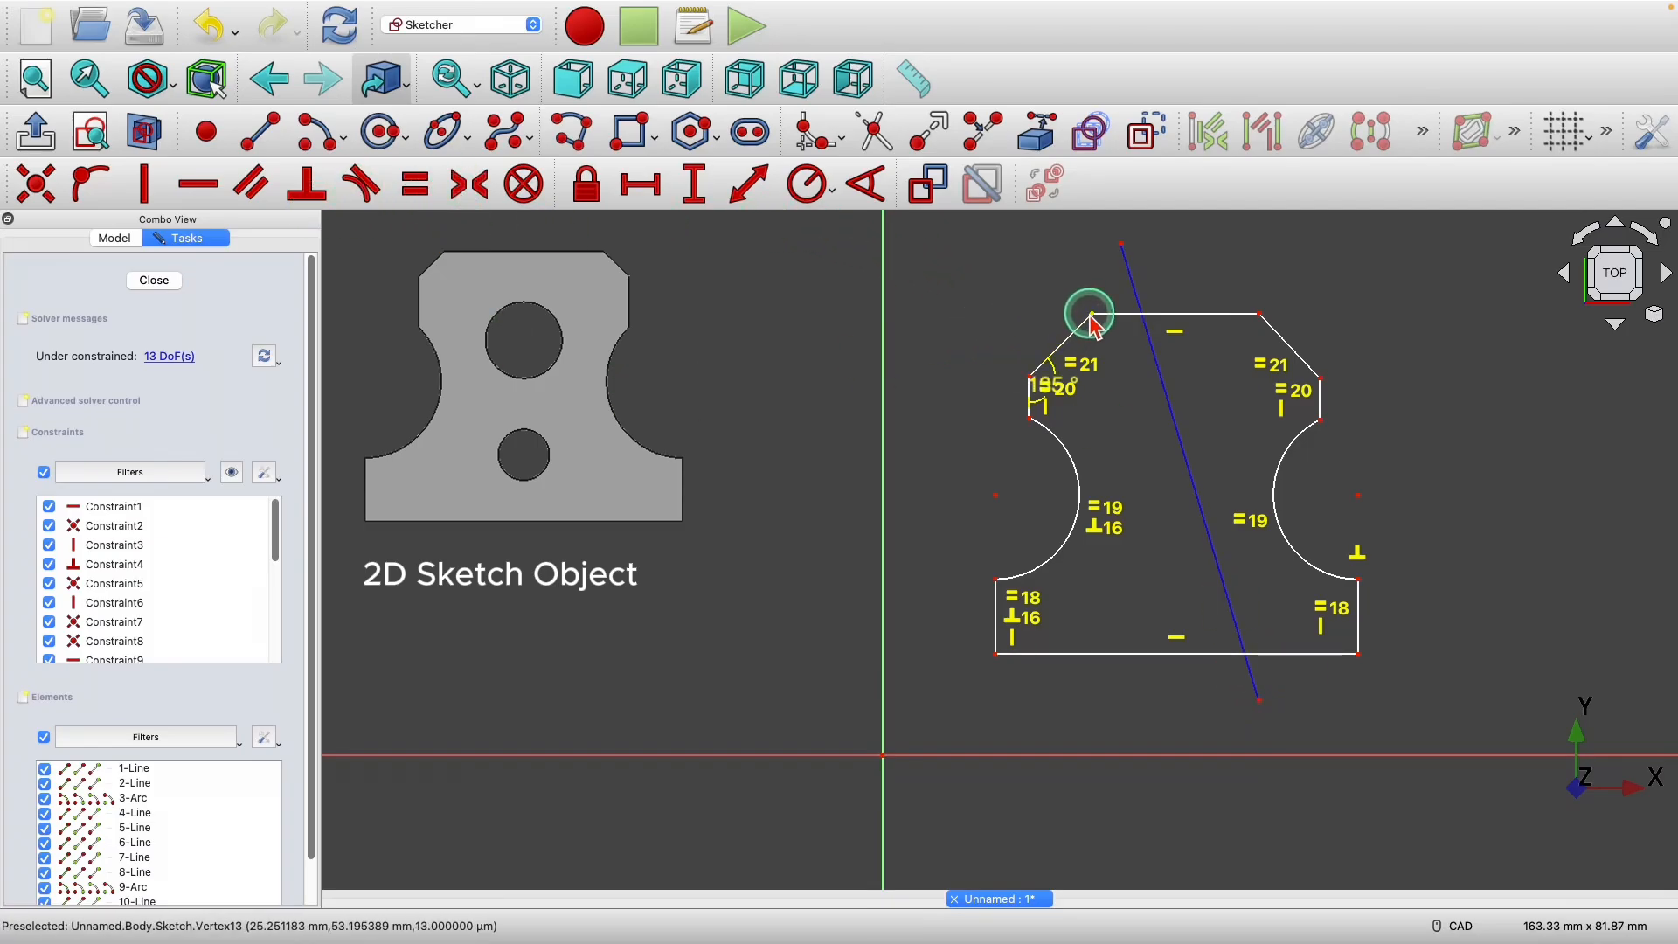
click(1259, 313)
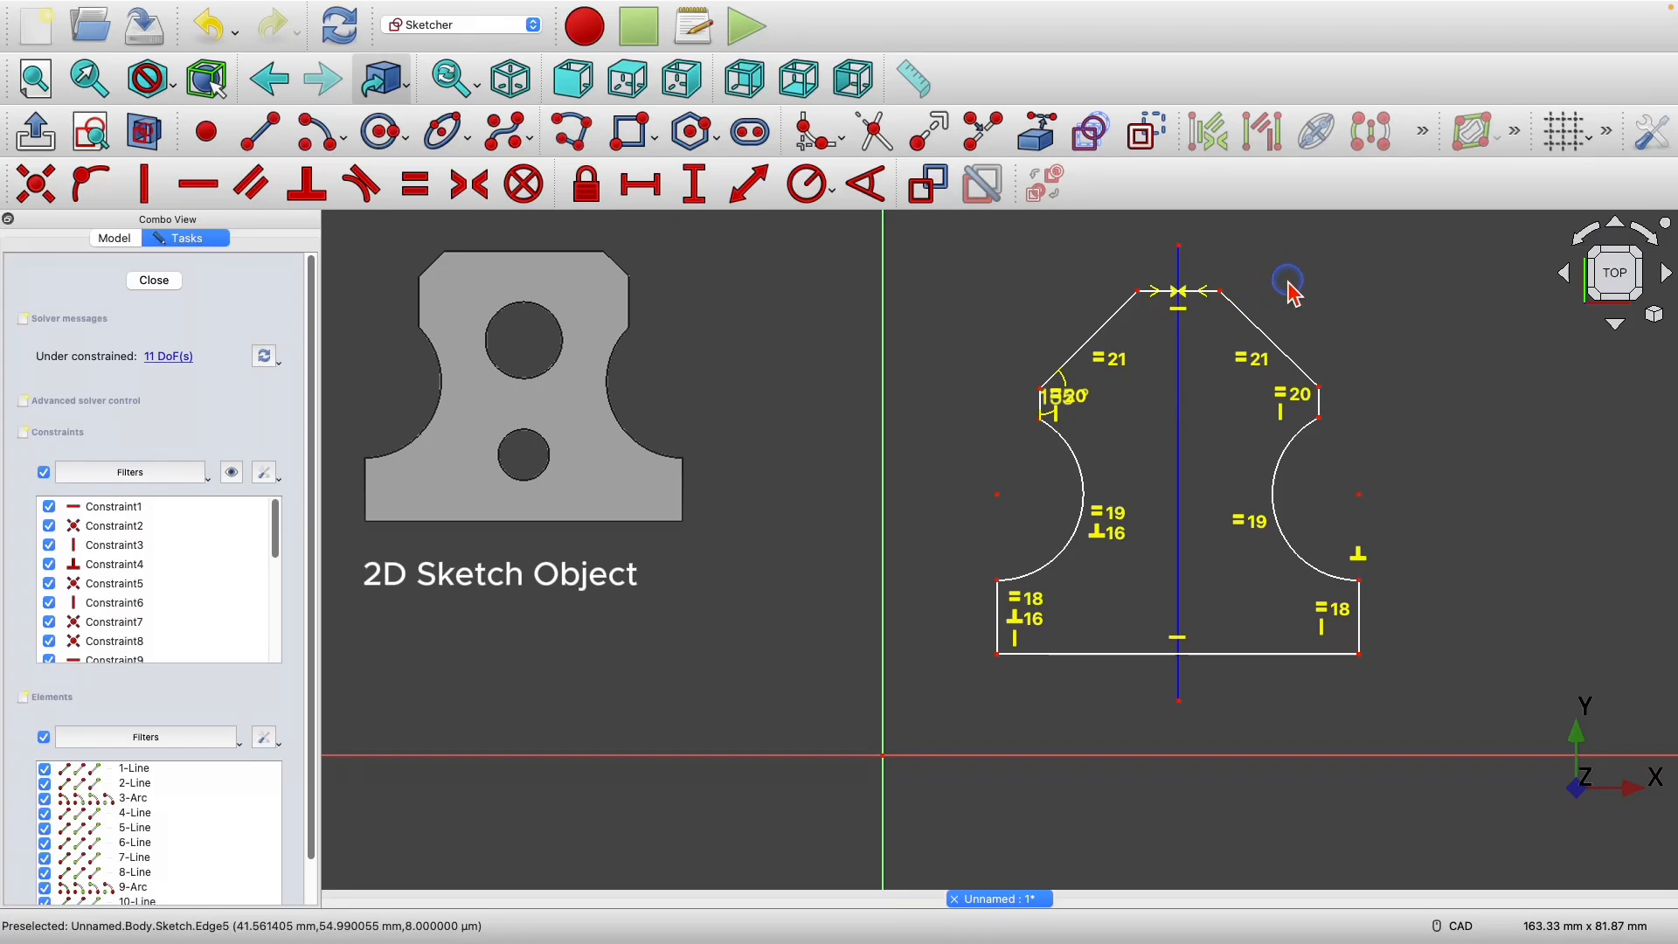
- Pull the profile's top edge to test how it moves with the symmetry about the construction line
click(1199, 293)
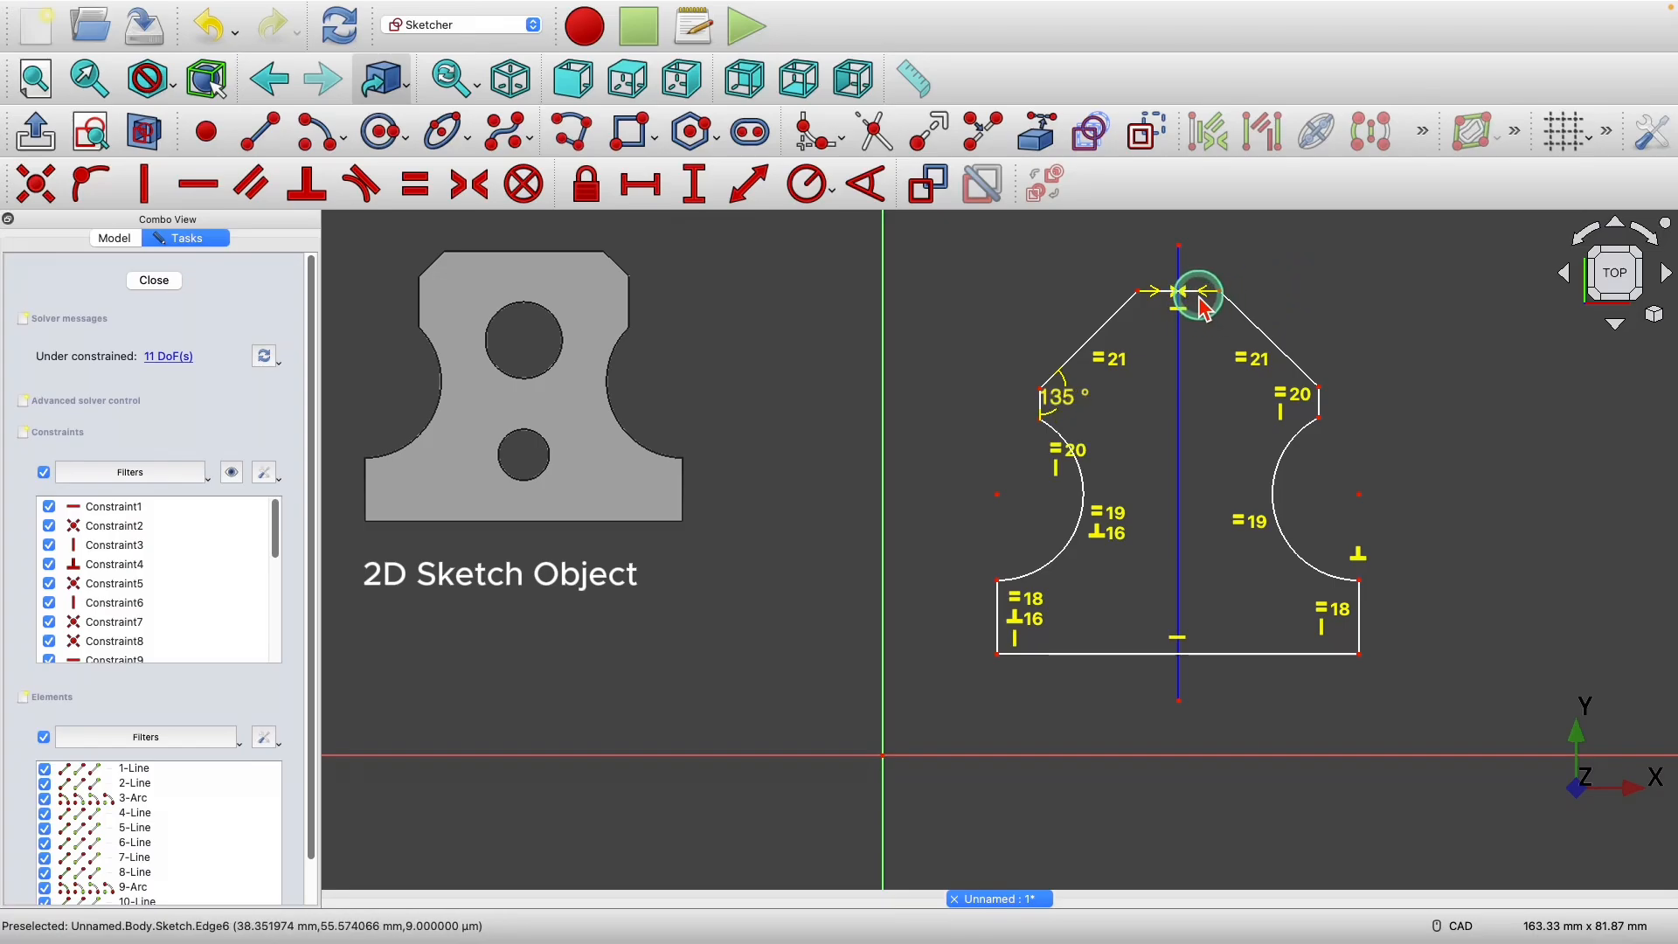
scroll(1203, 306, up, 4)
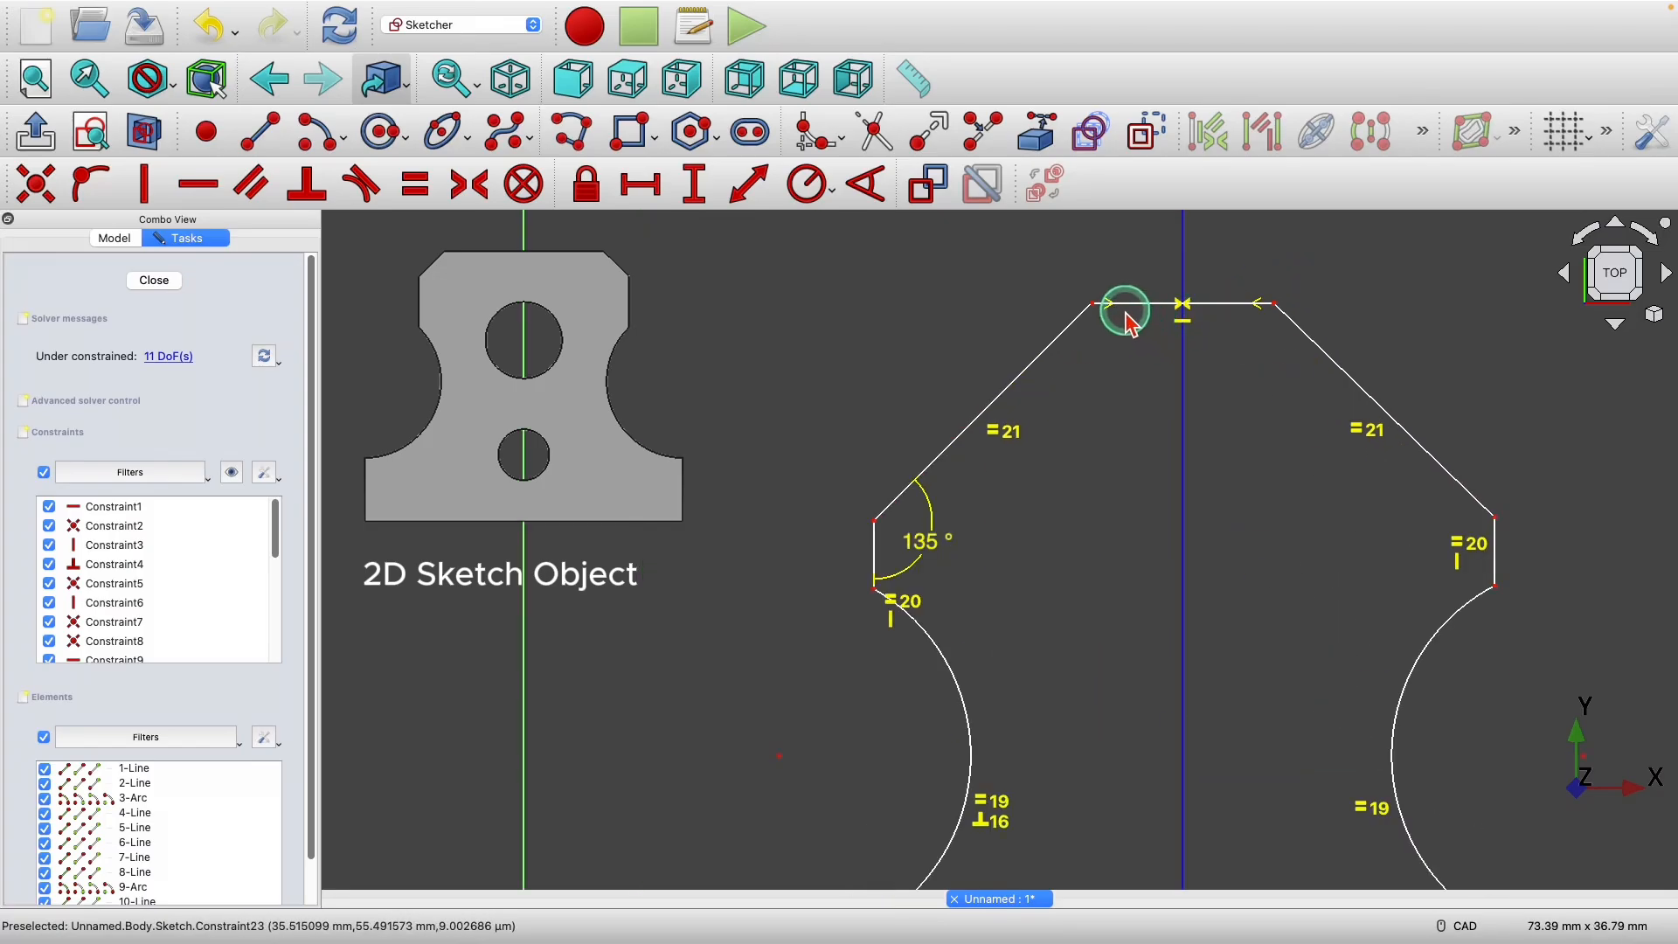
mouse_move(1118, 309)
mouse_down()
mouse_move(1080, 457)
mouse_move(893, 441)
mouse_move(914, 333)
mouse_move(932, 323)
mouse_move(922, 354)
mouse_up()
click(1141, 320)
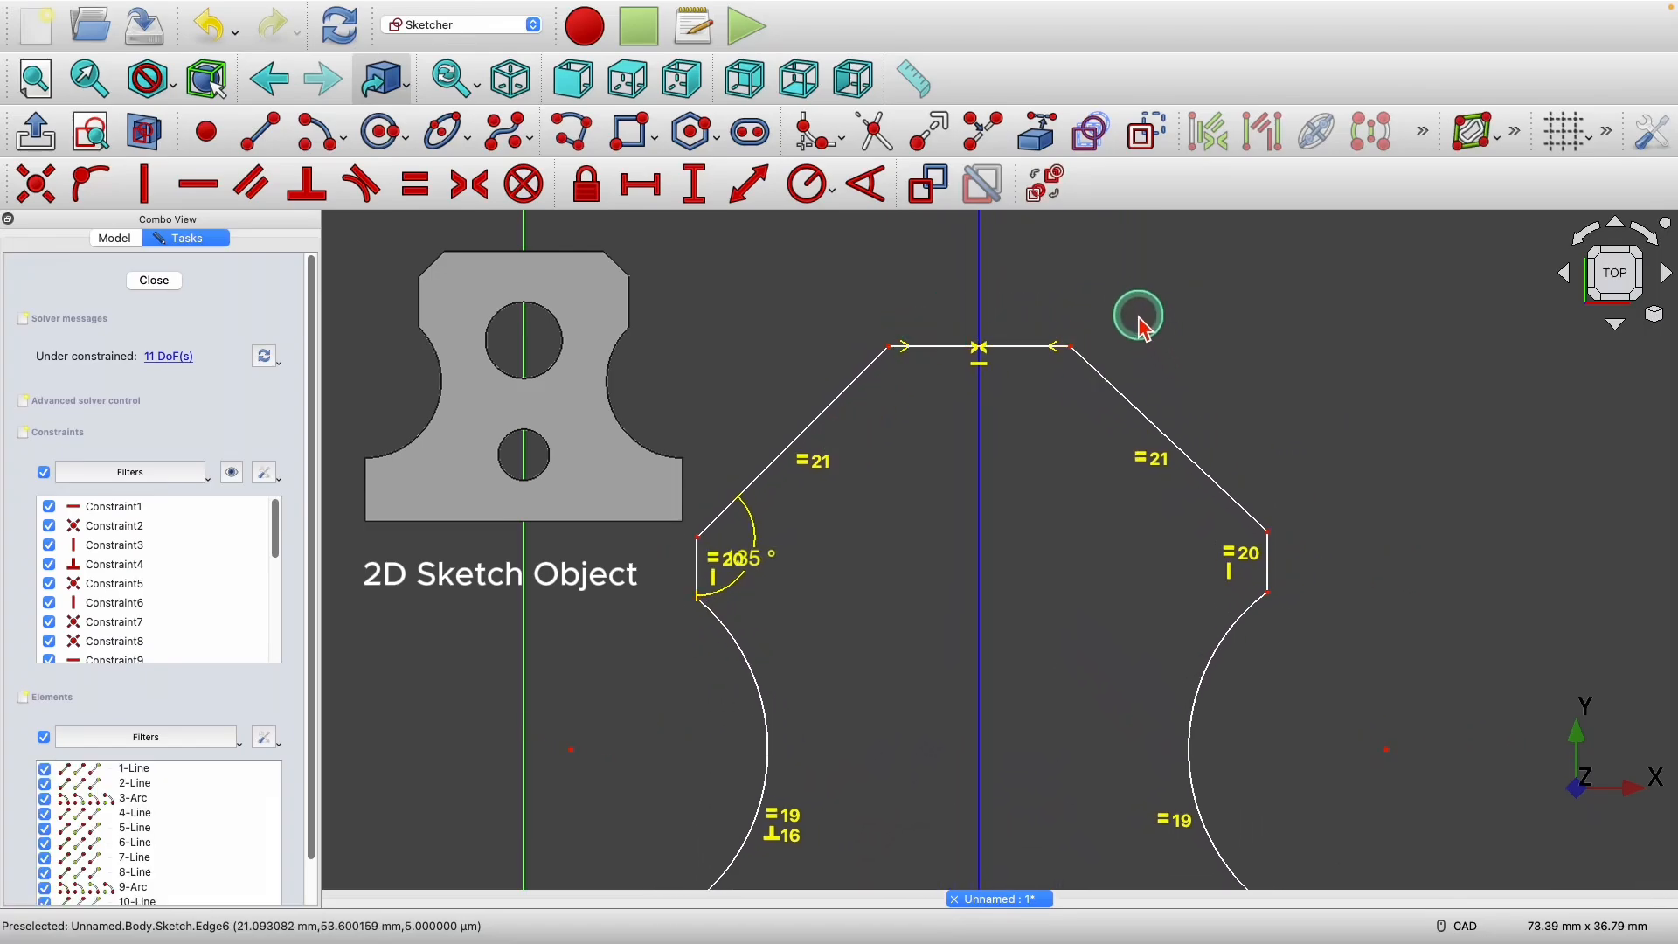
scroll(1141, 319, down, 4)
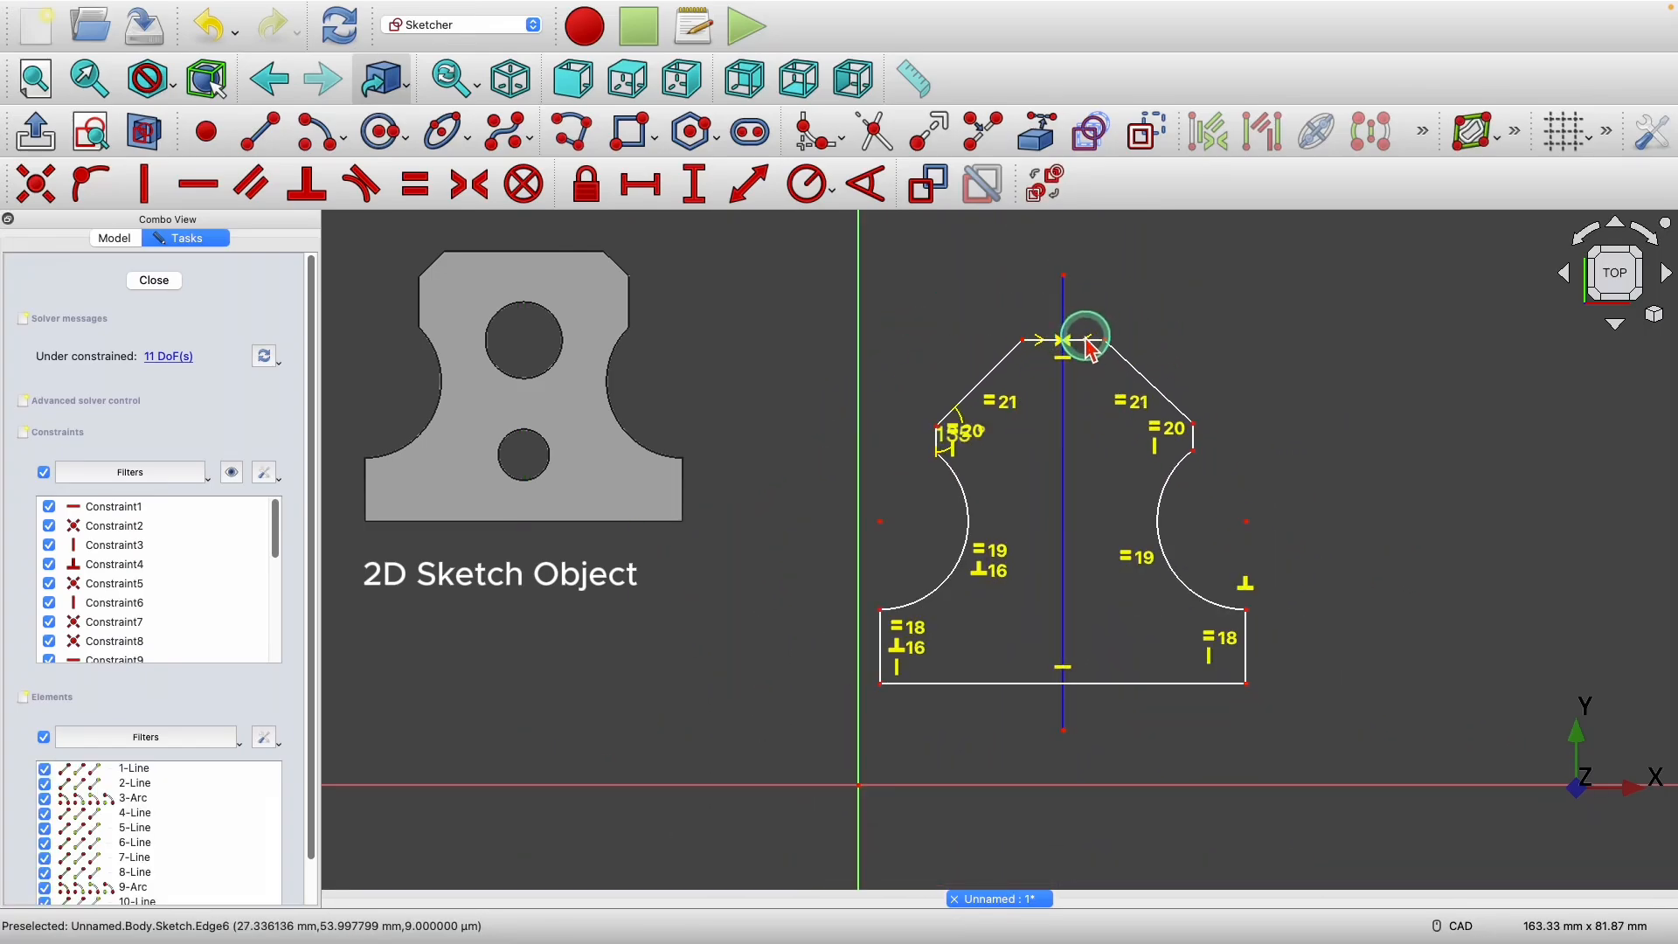
scroll(1033, 375, up, 2)
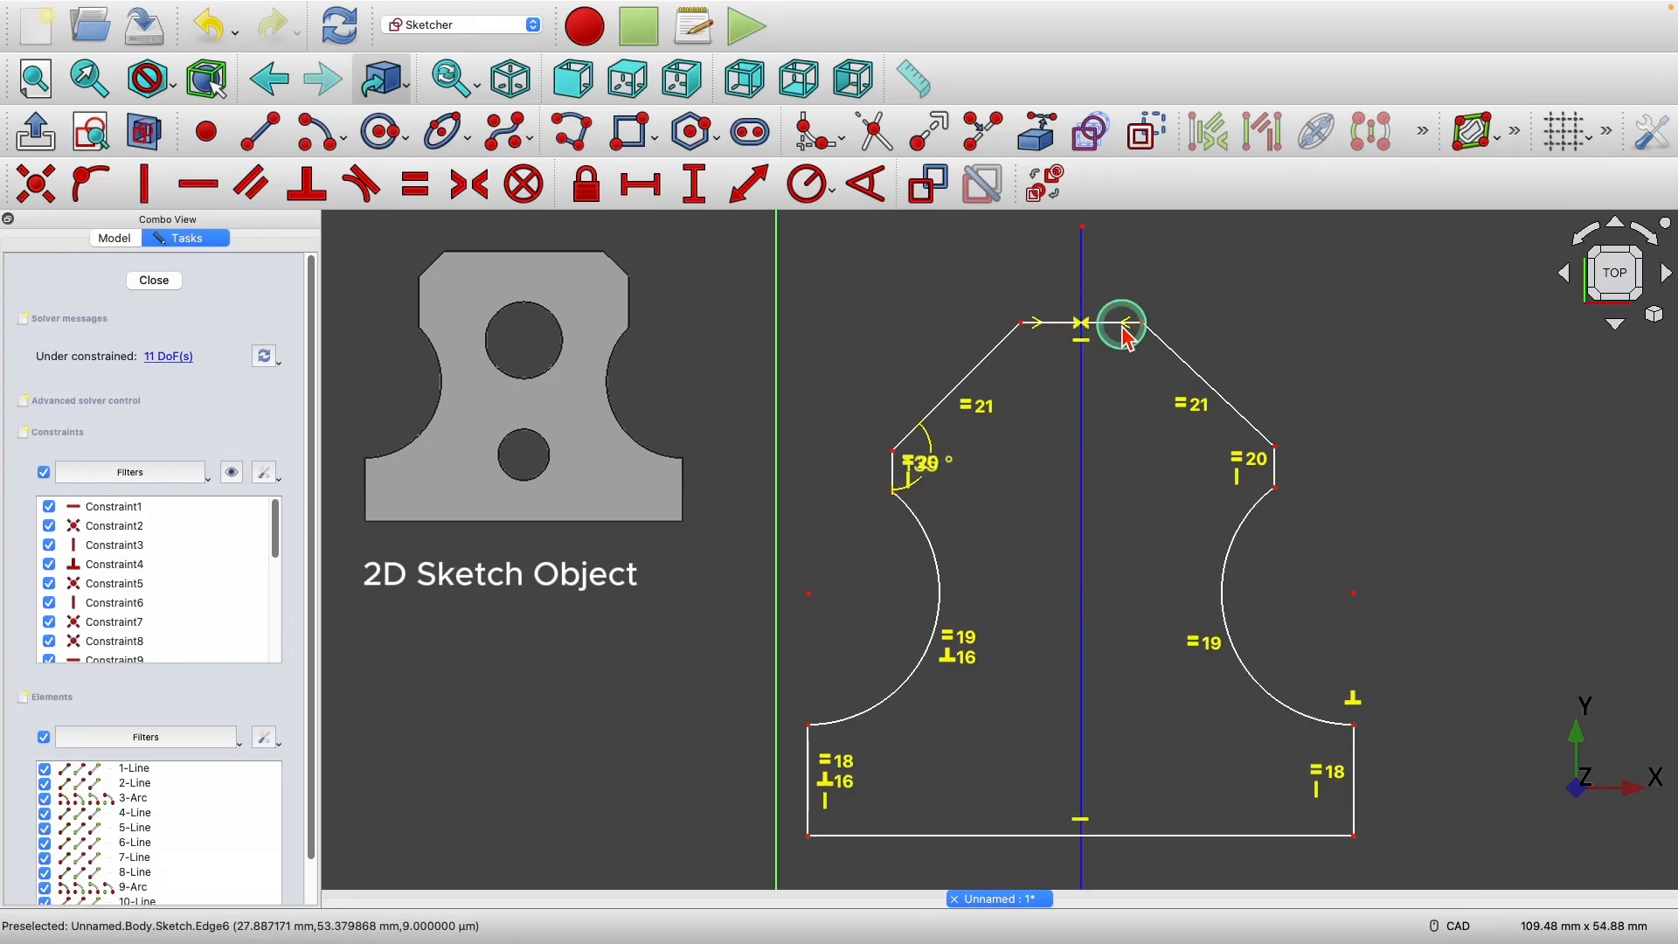
scroll(1234, 345, down, 2)
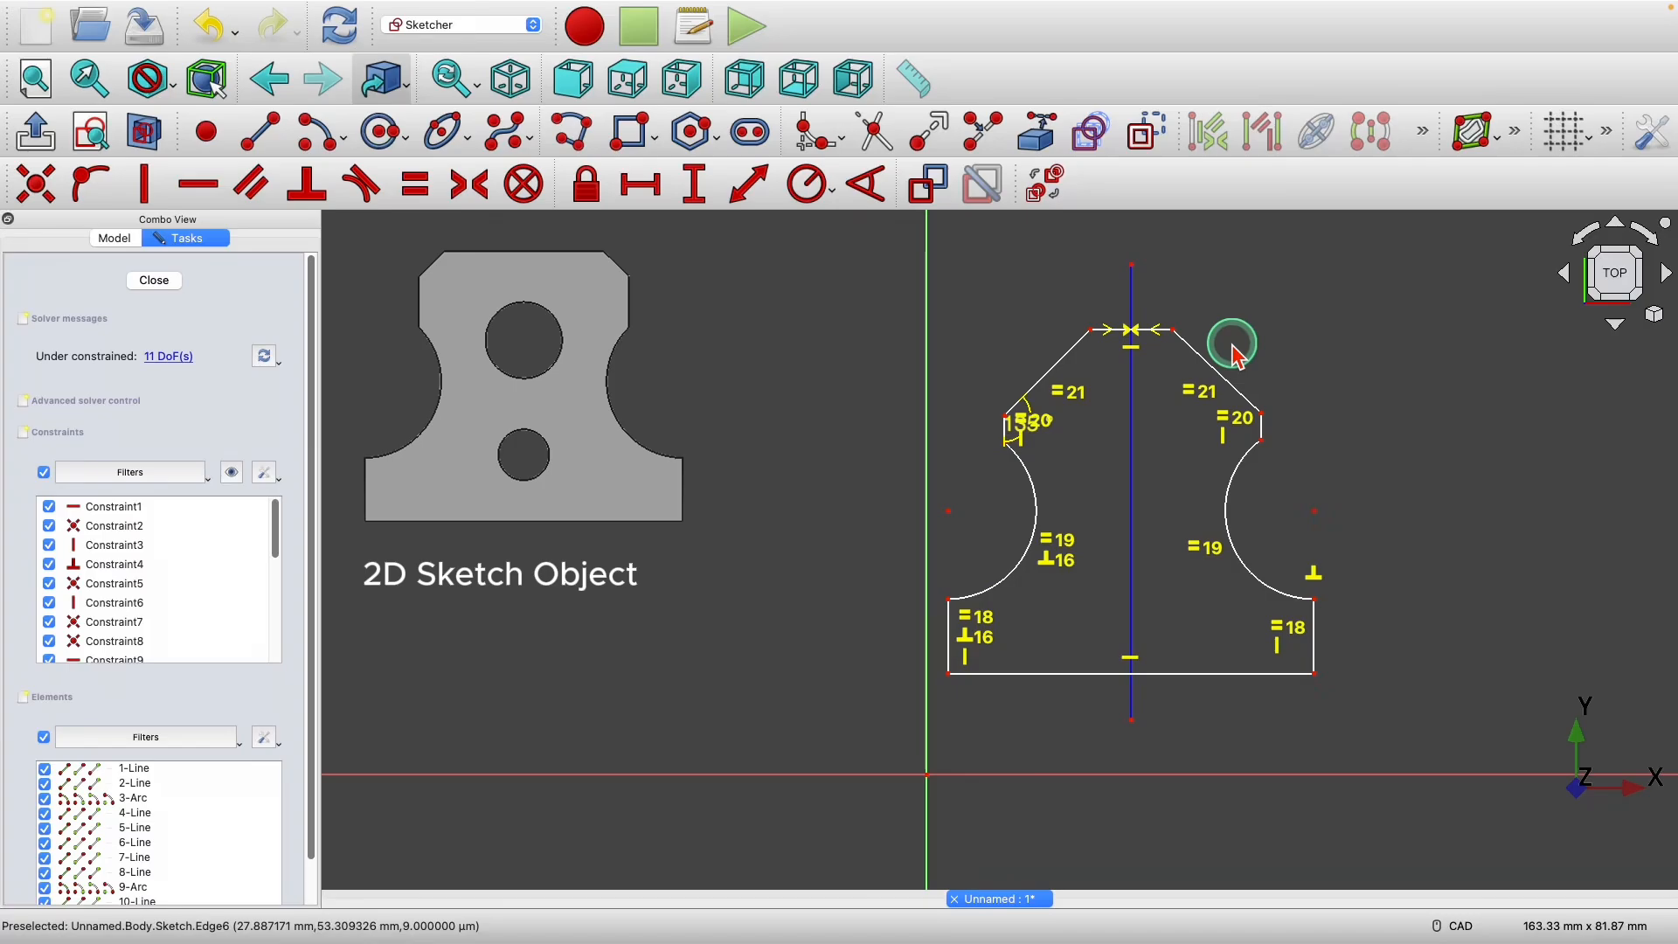
- Delete the construction line, and undo back to the profile without the symmetry constraint and the construction line
click(1133, 485)
key(Delete)
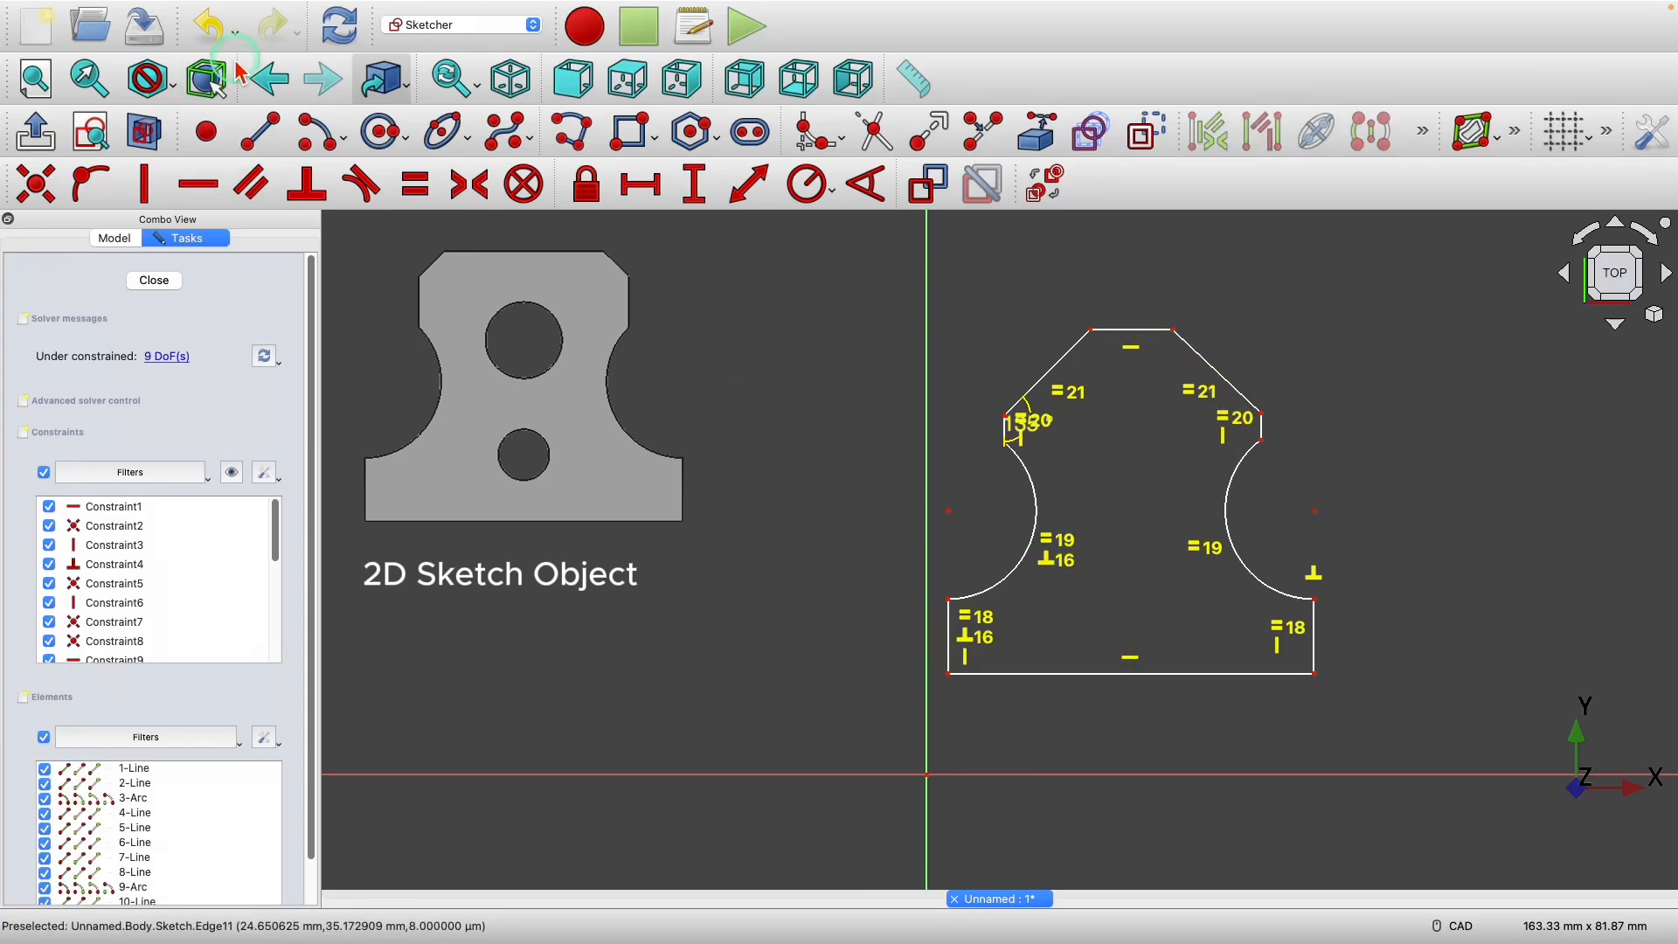
click(213, 32)
click(213, 32)
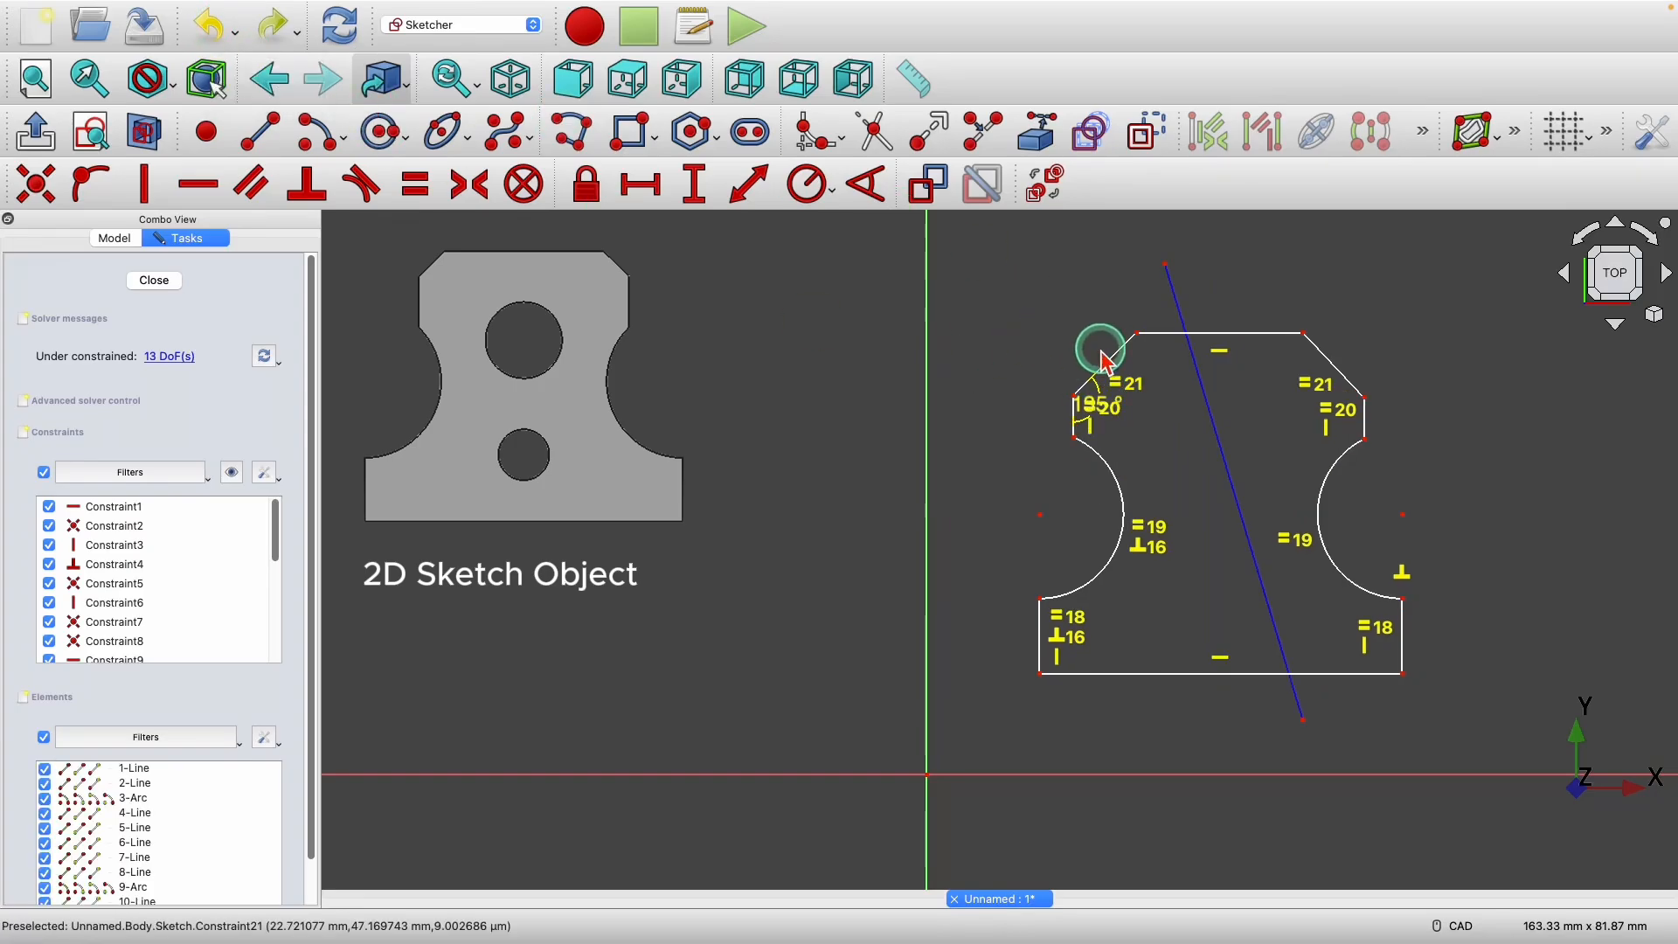
click(213, 31)
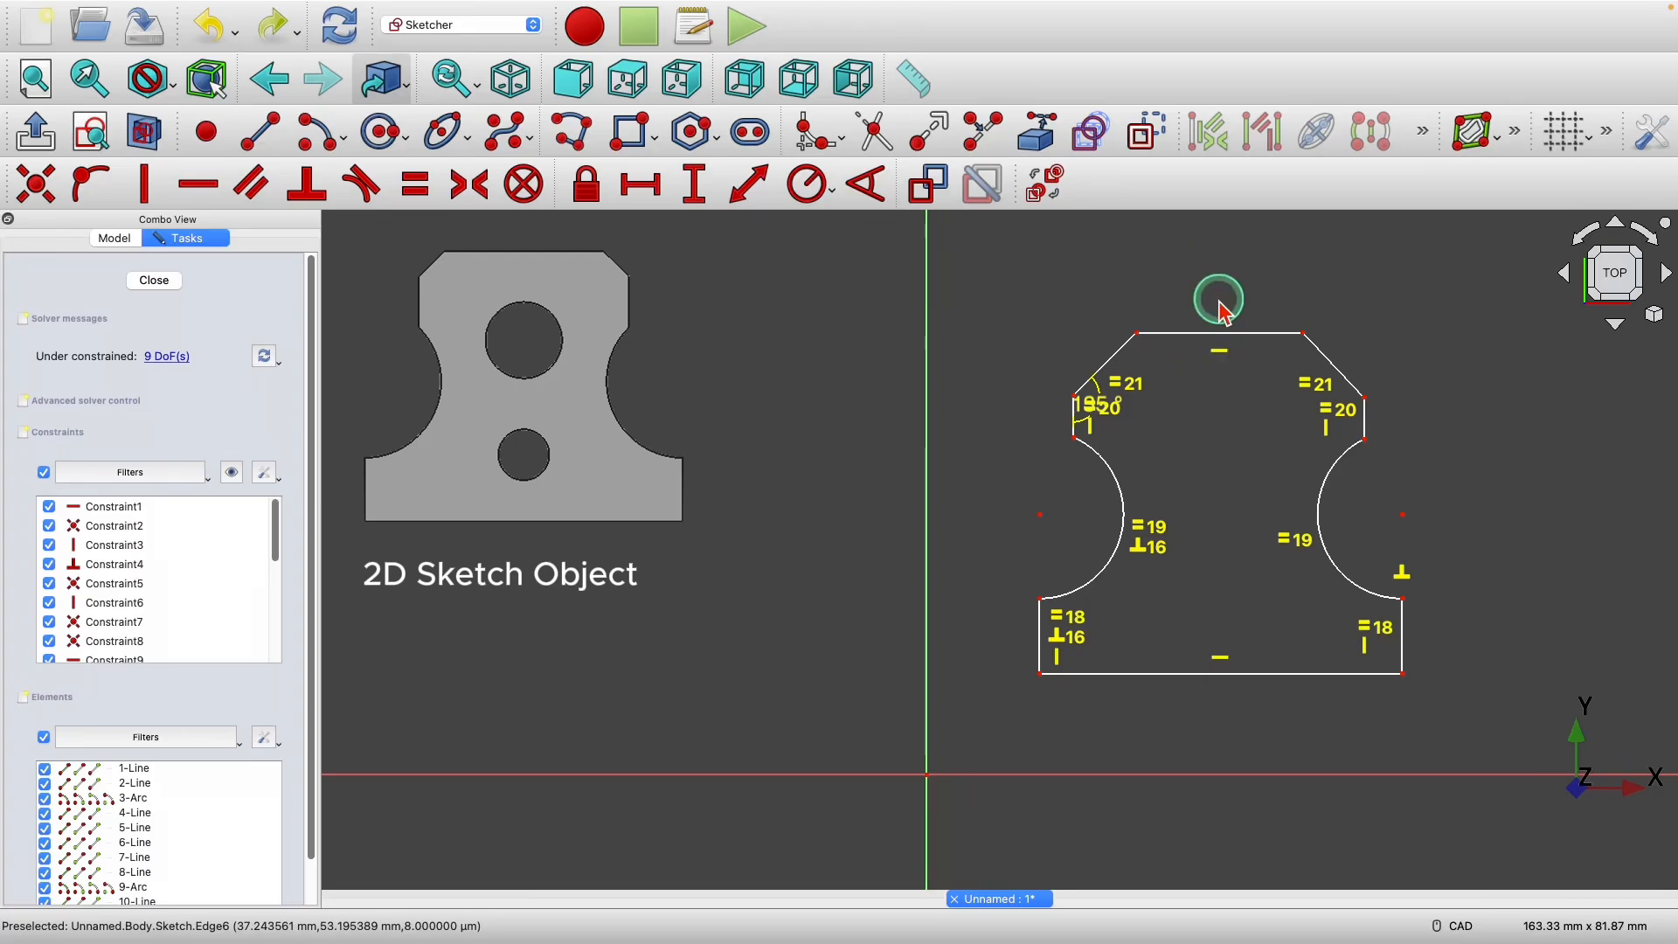
- Enable automatic removal of redundant constraints and draw a vertical construction line through the middle of the profile
click(278, 480)
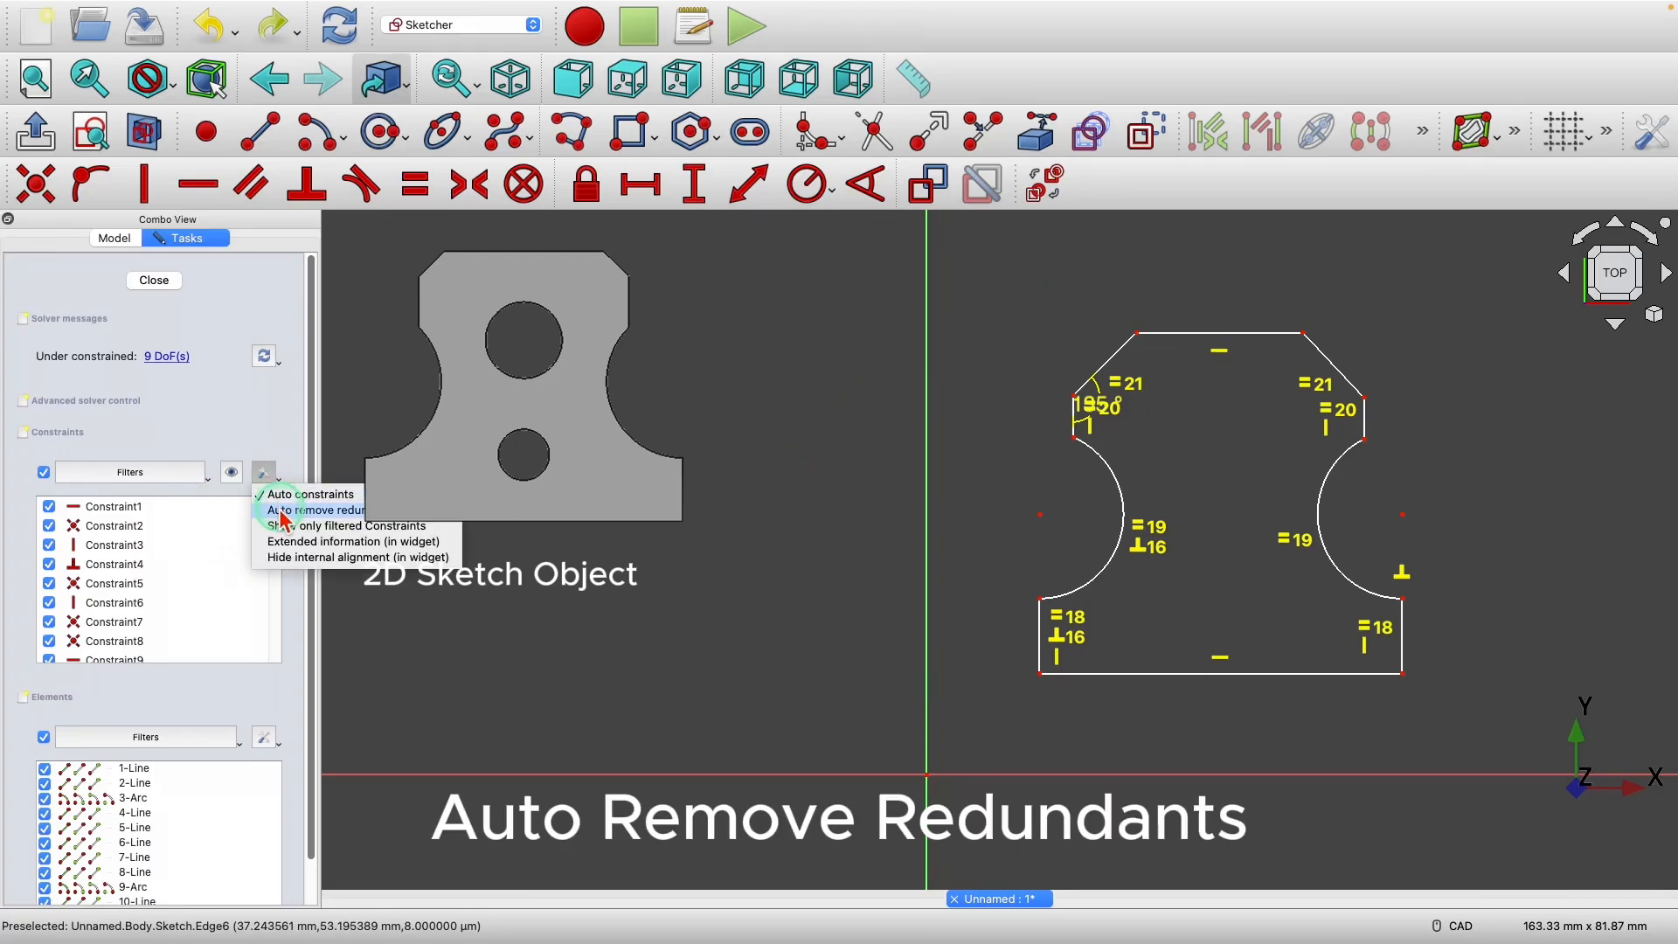
click(297, 510)
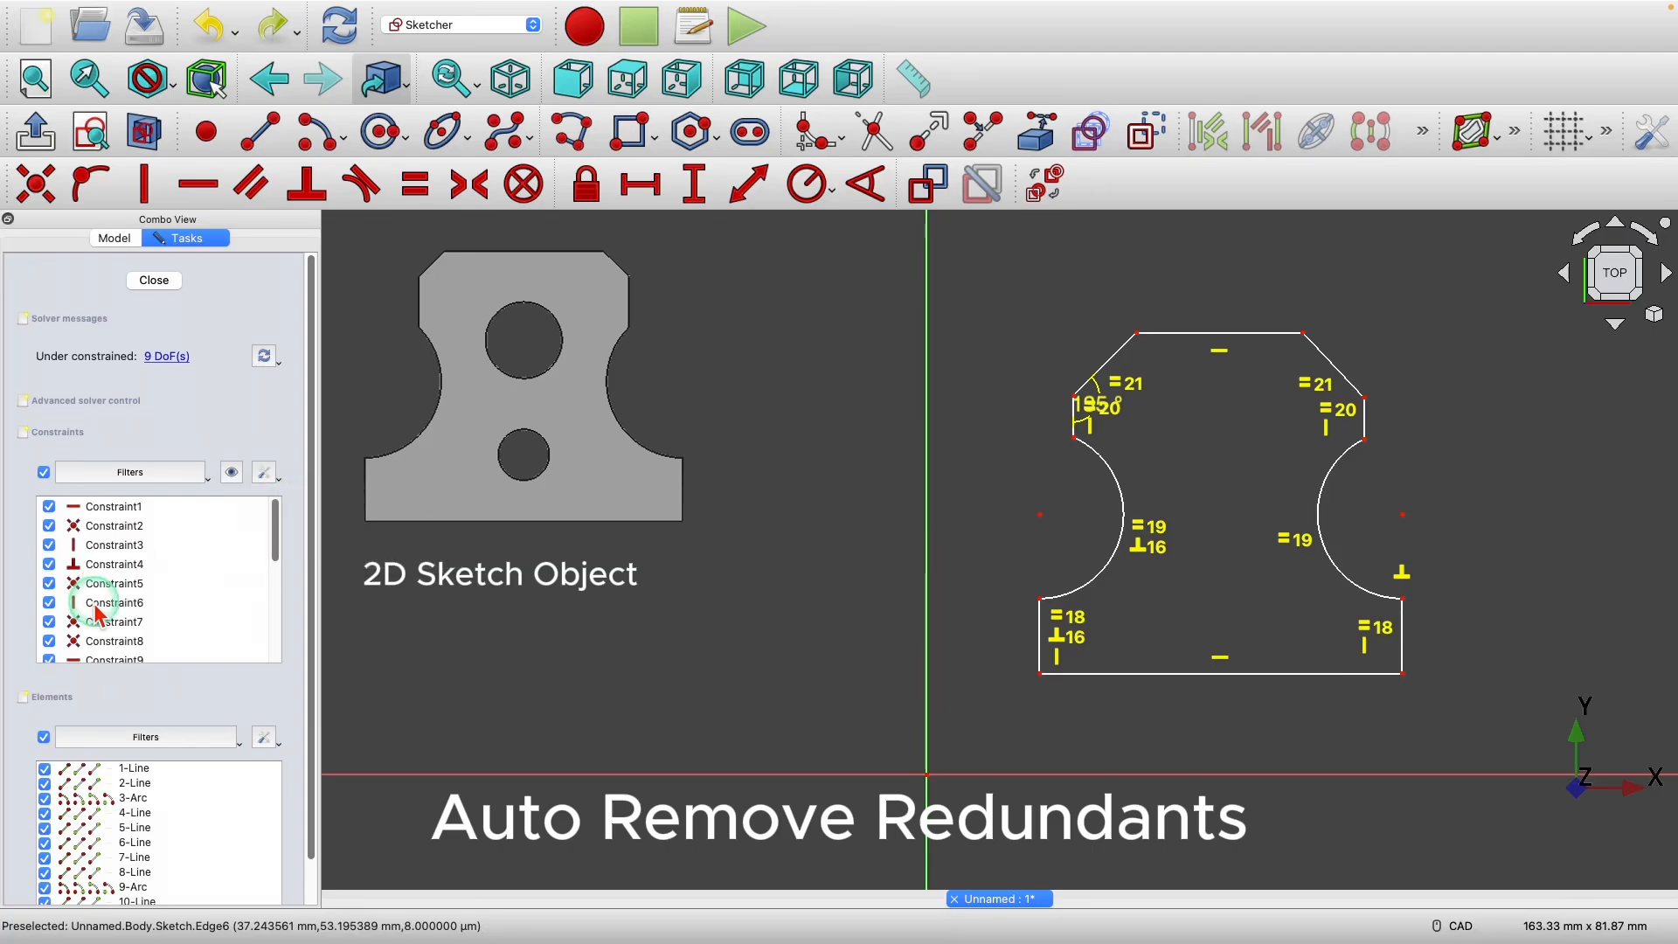
click(266, 138)
click(1215, 257)
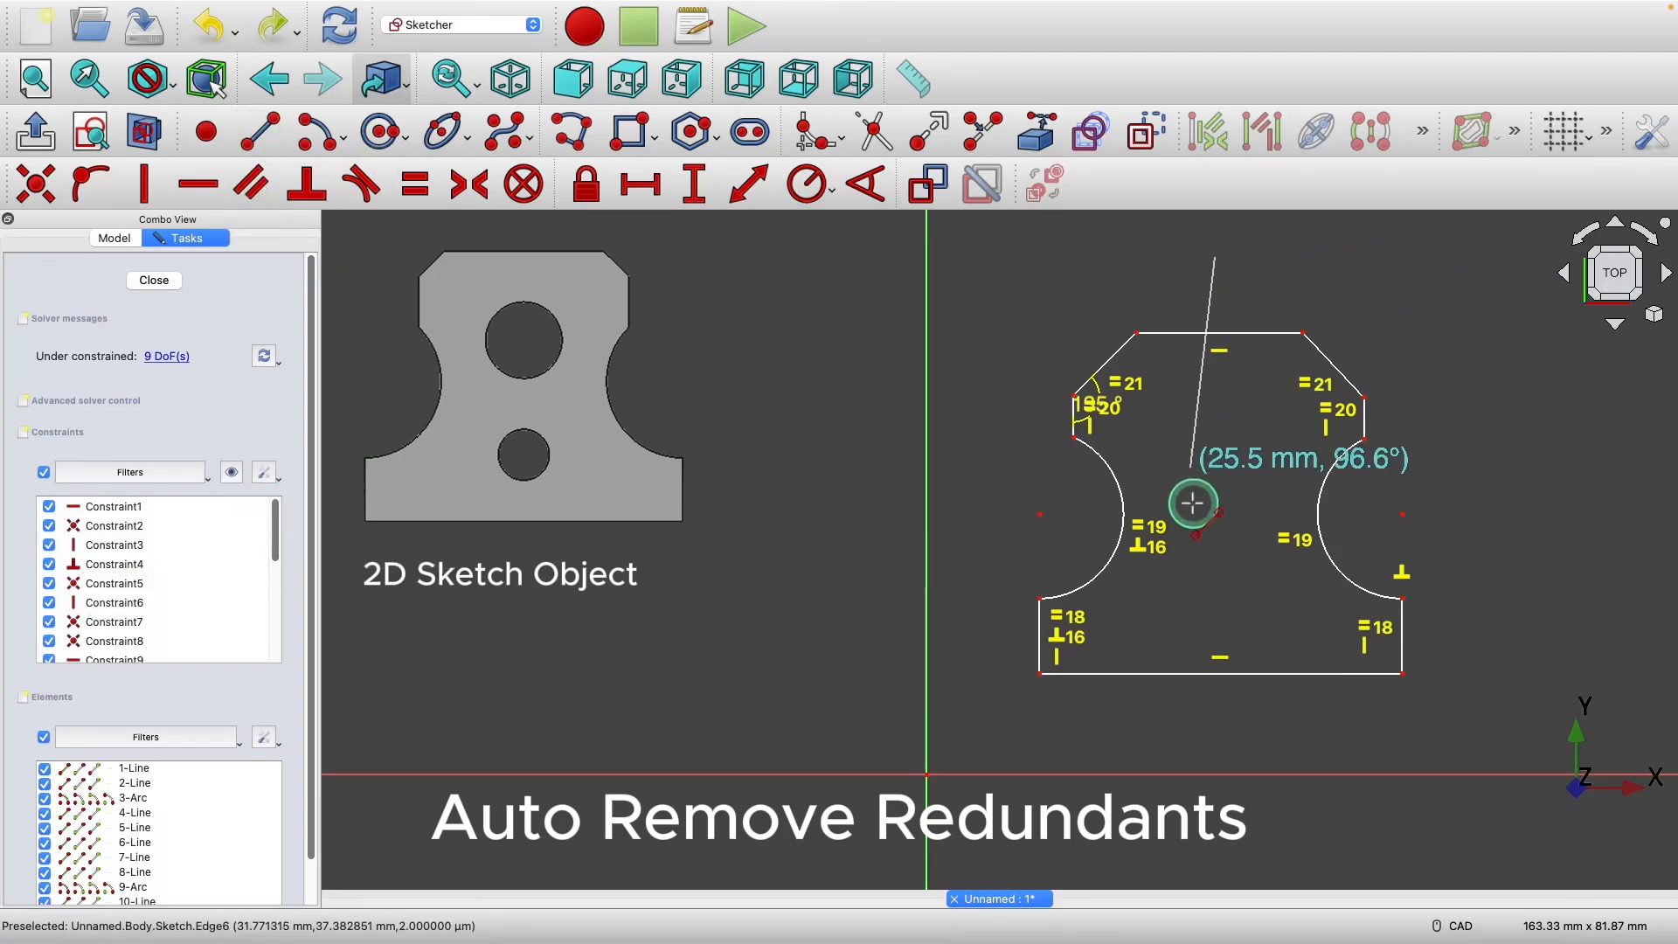
click(1217, 715)
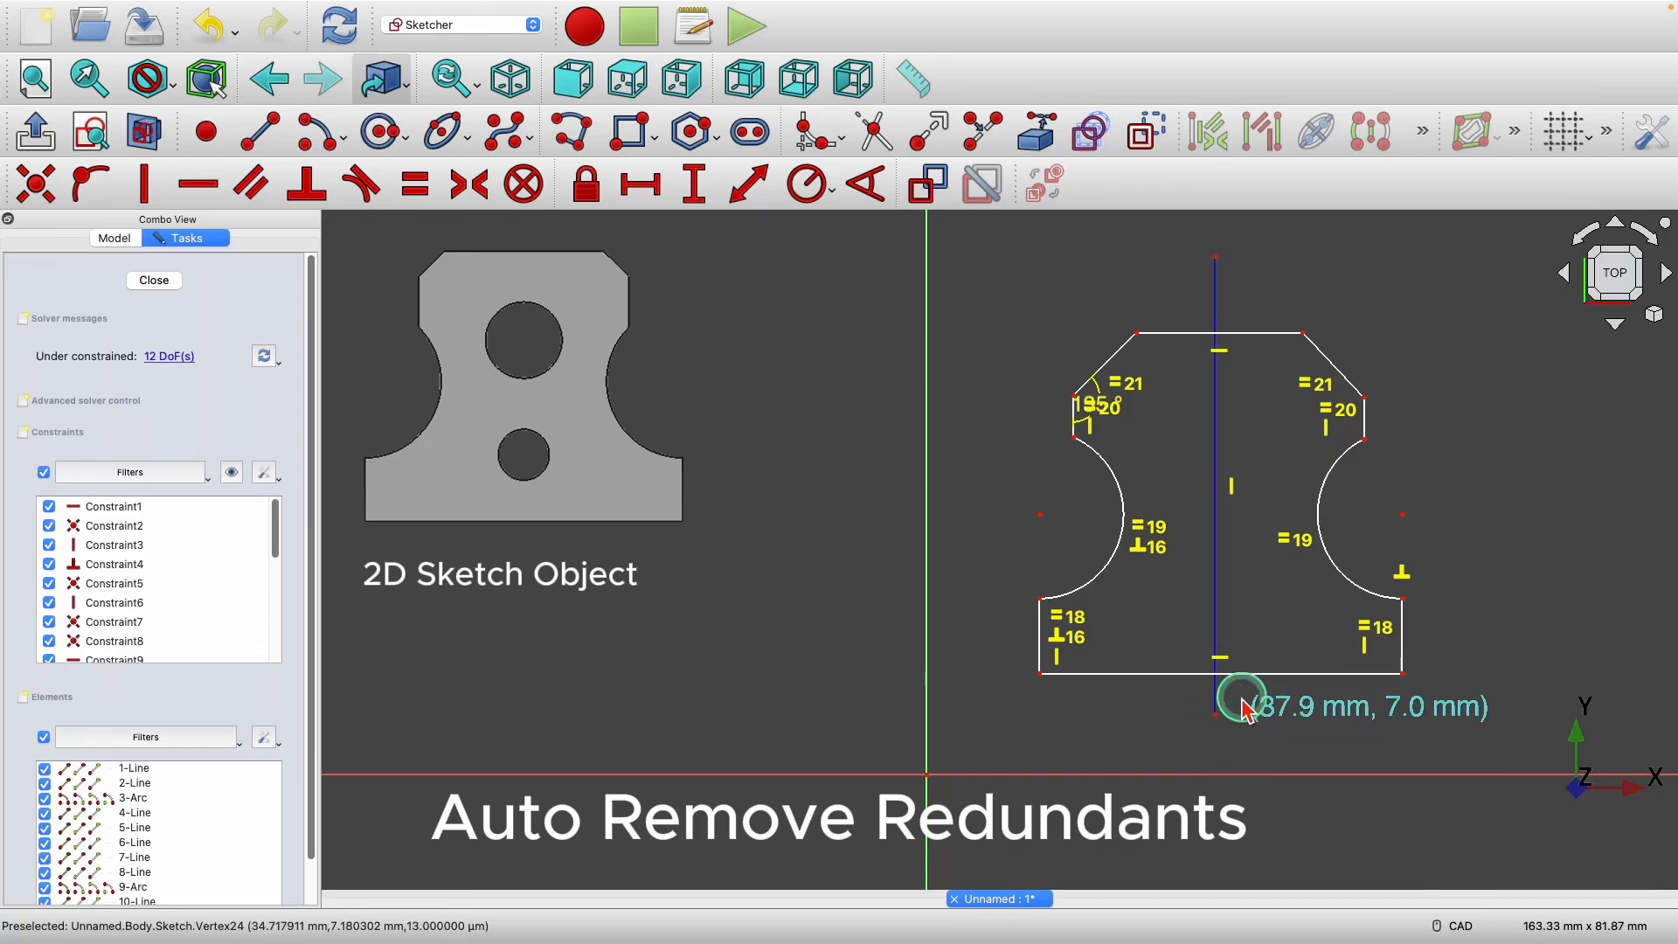
right_click(1384, 294)
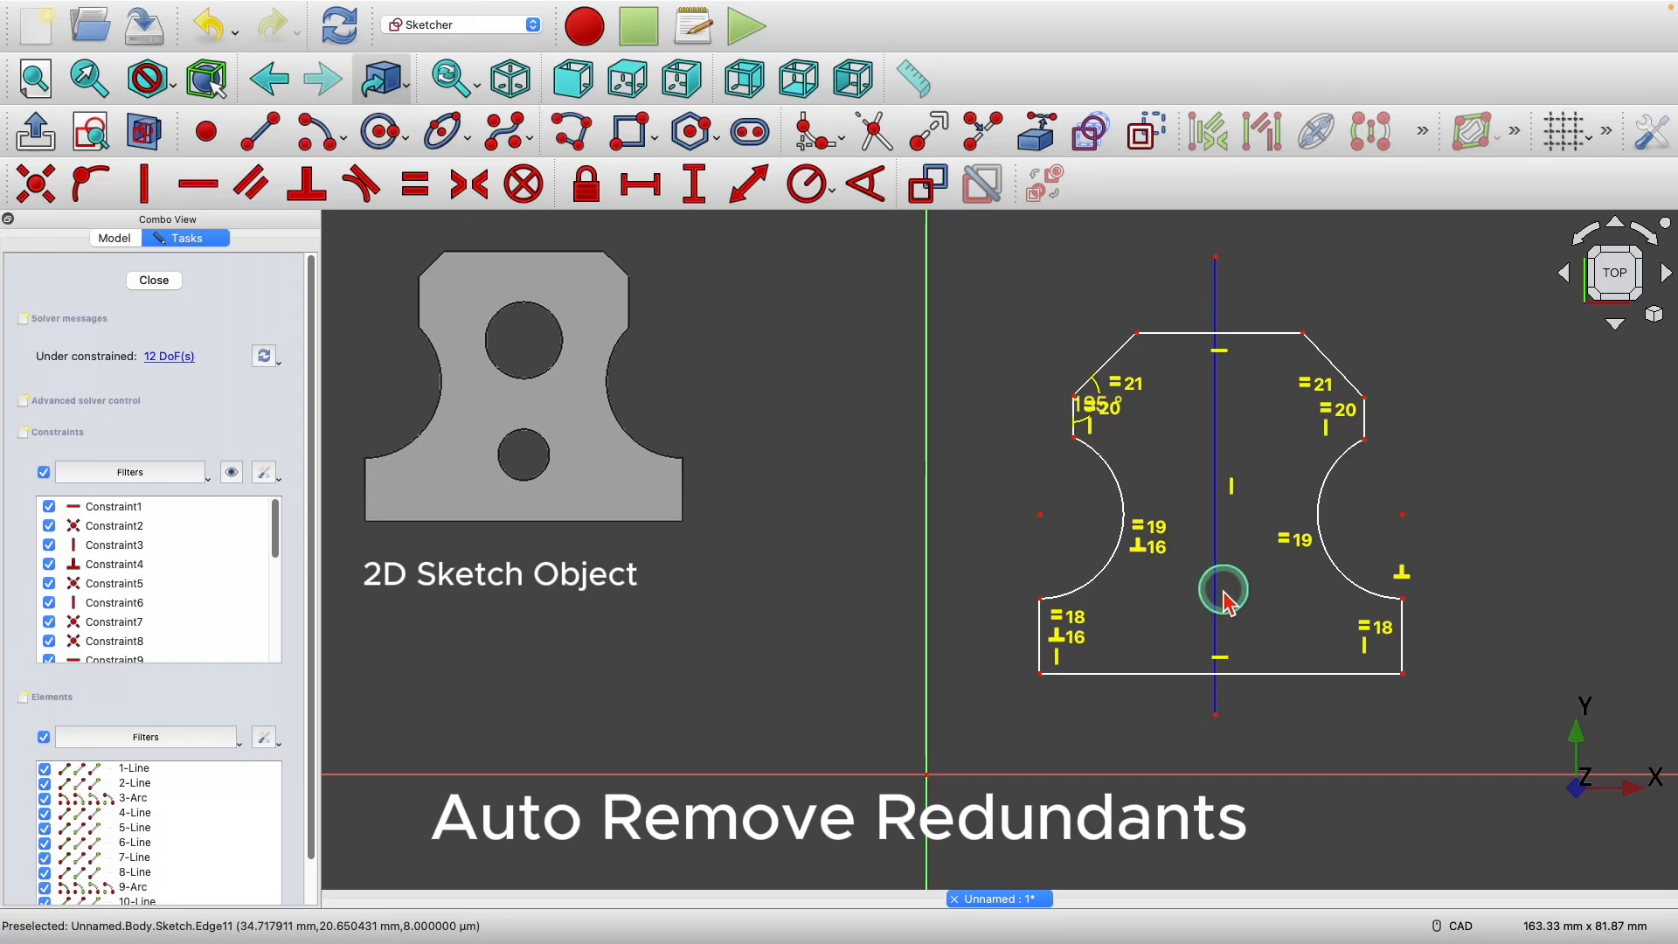
- Constrain the top edge's two endpoints symmetric about the vertical construction line, and check the automatic redundant-constraint removal setting
click(461, 182)
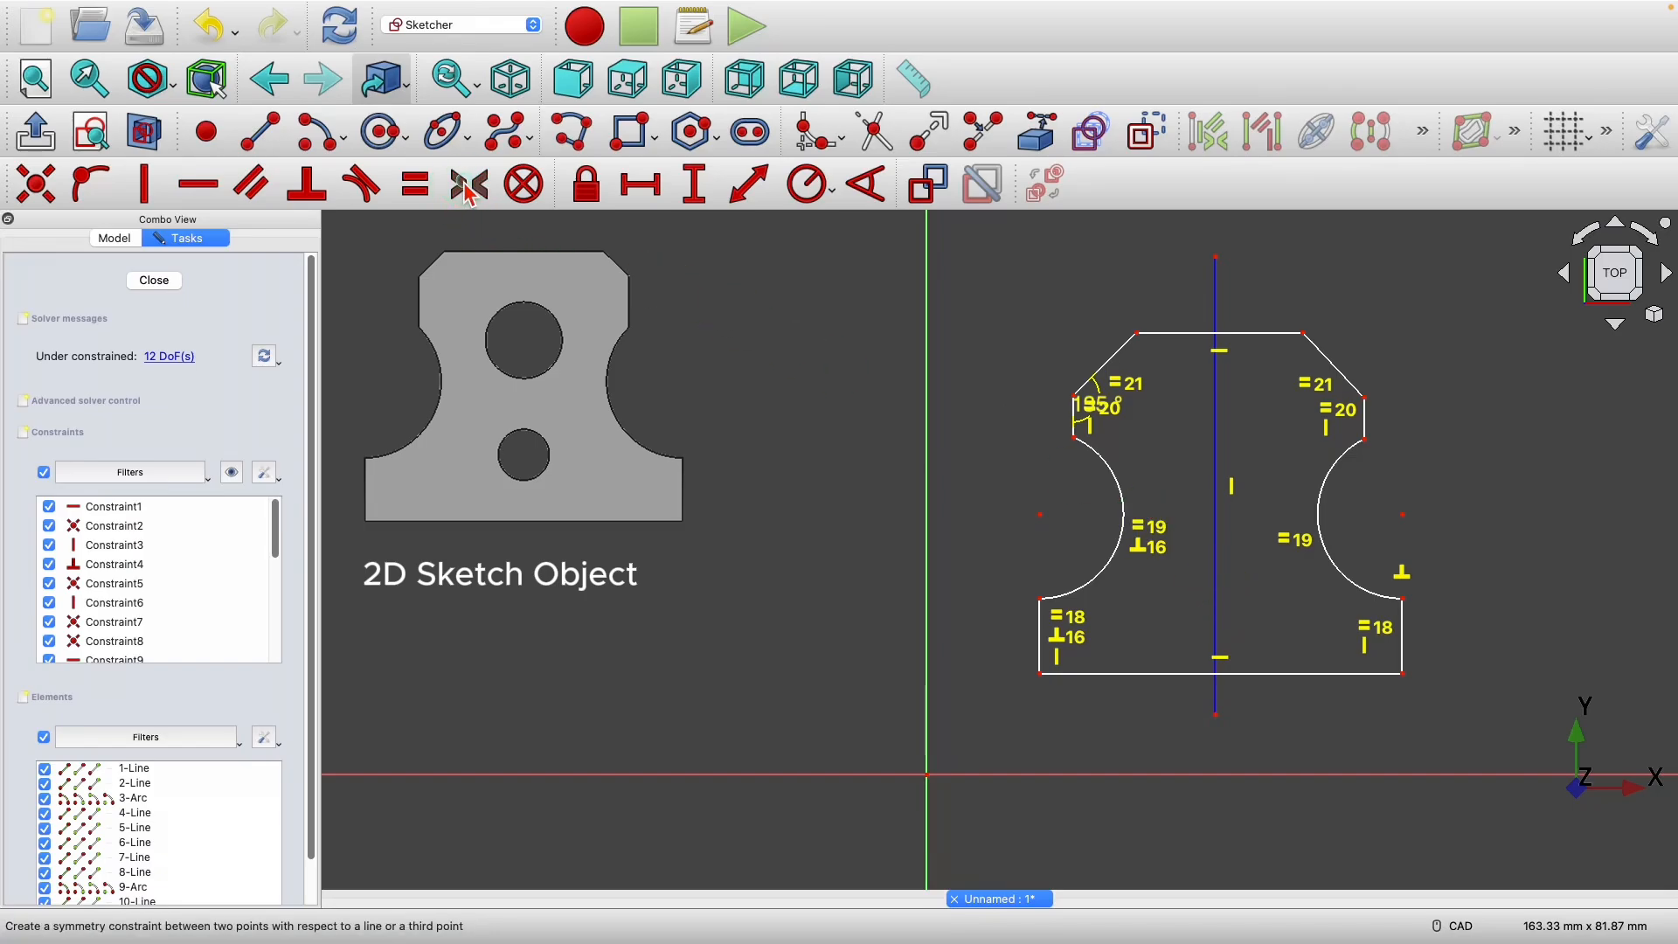
click(1134, 333)
click(1304, 333)
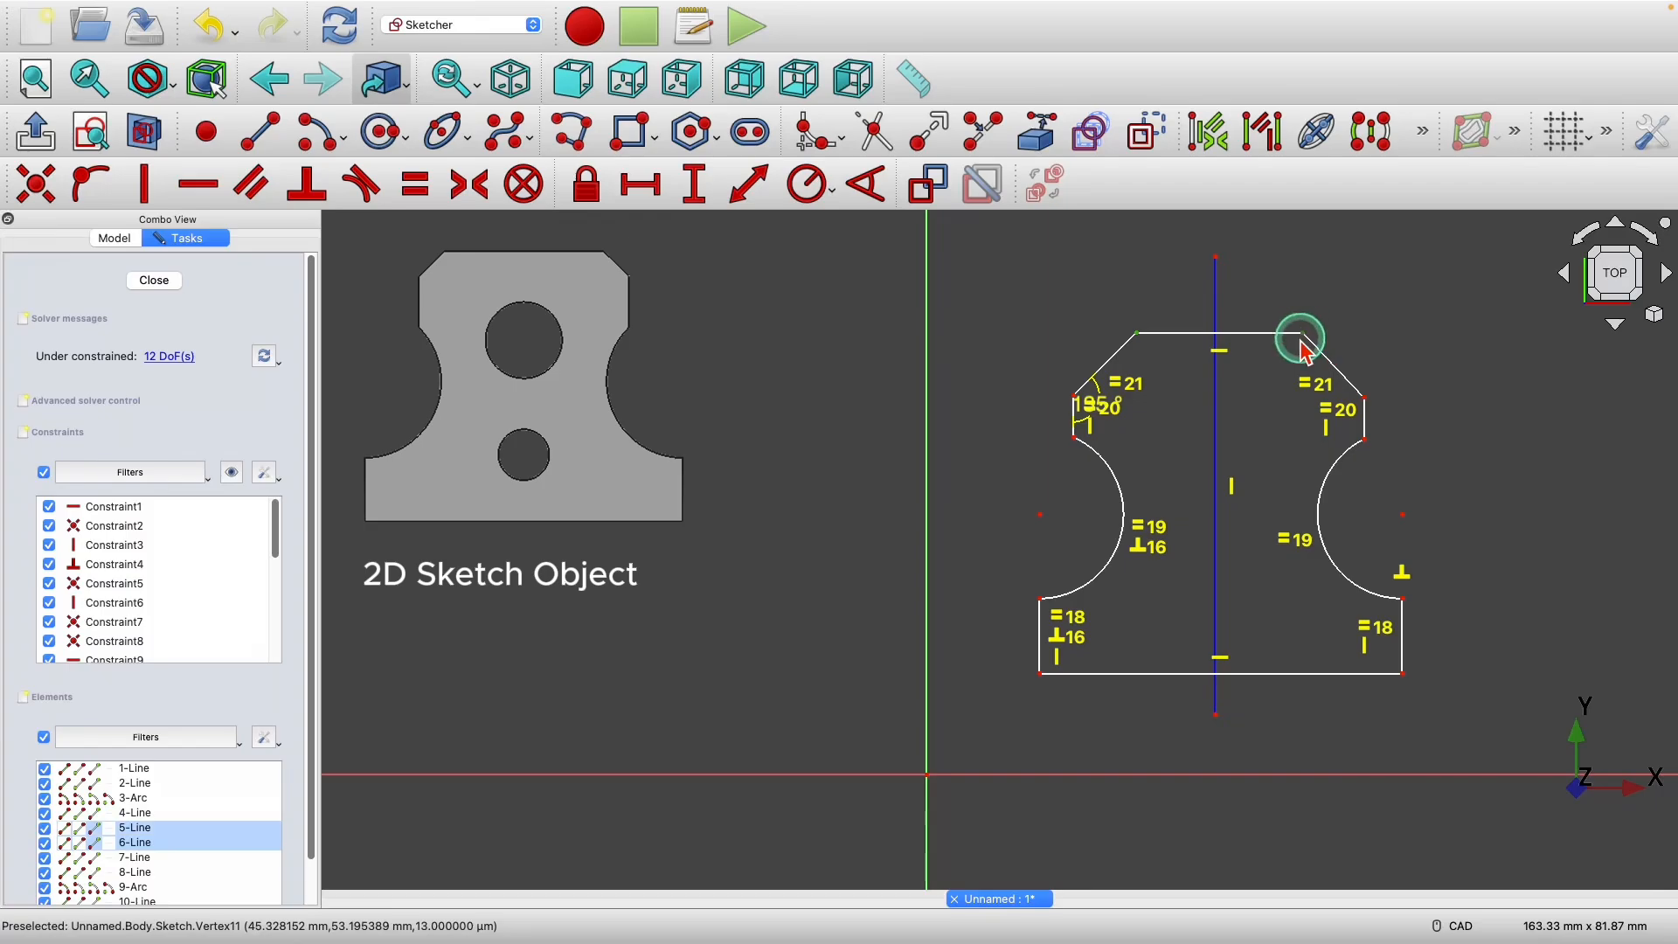
click(1218, 458)
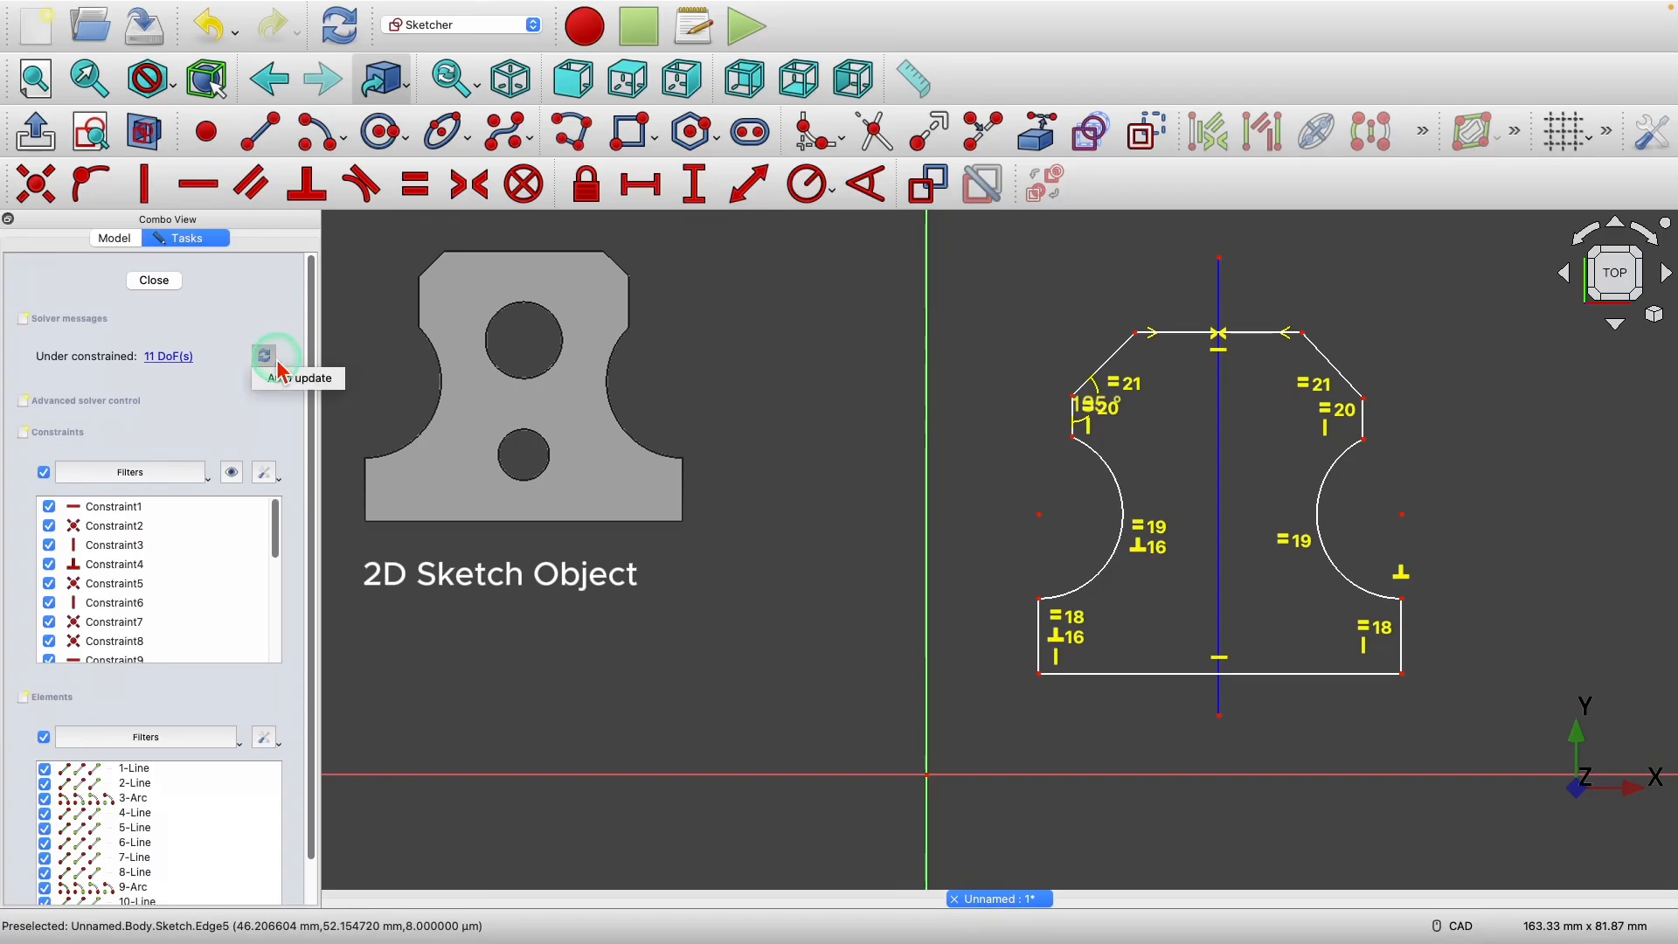
click(265, 473)
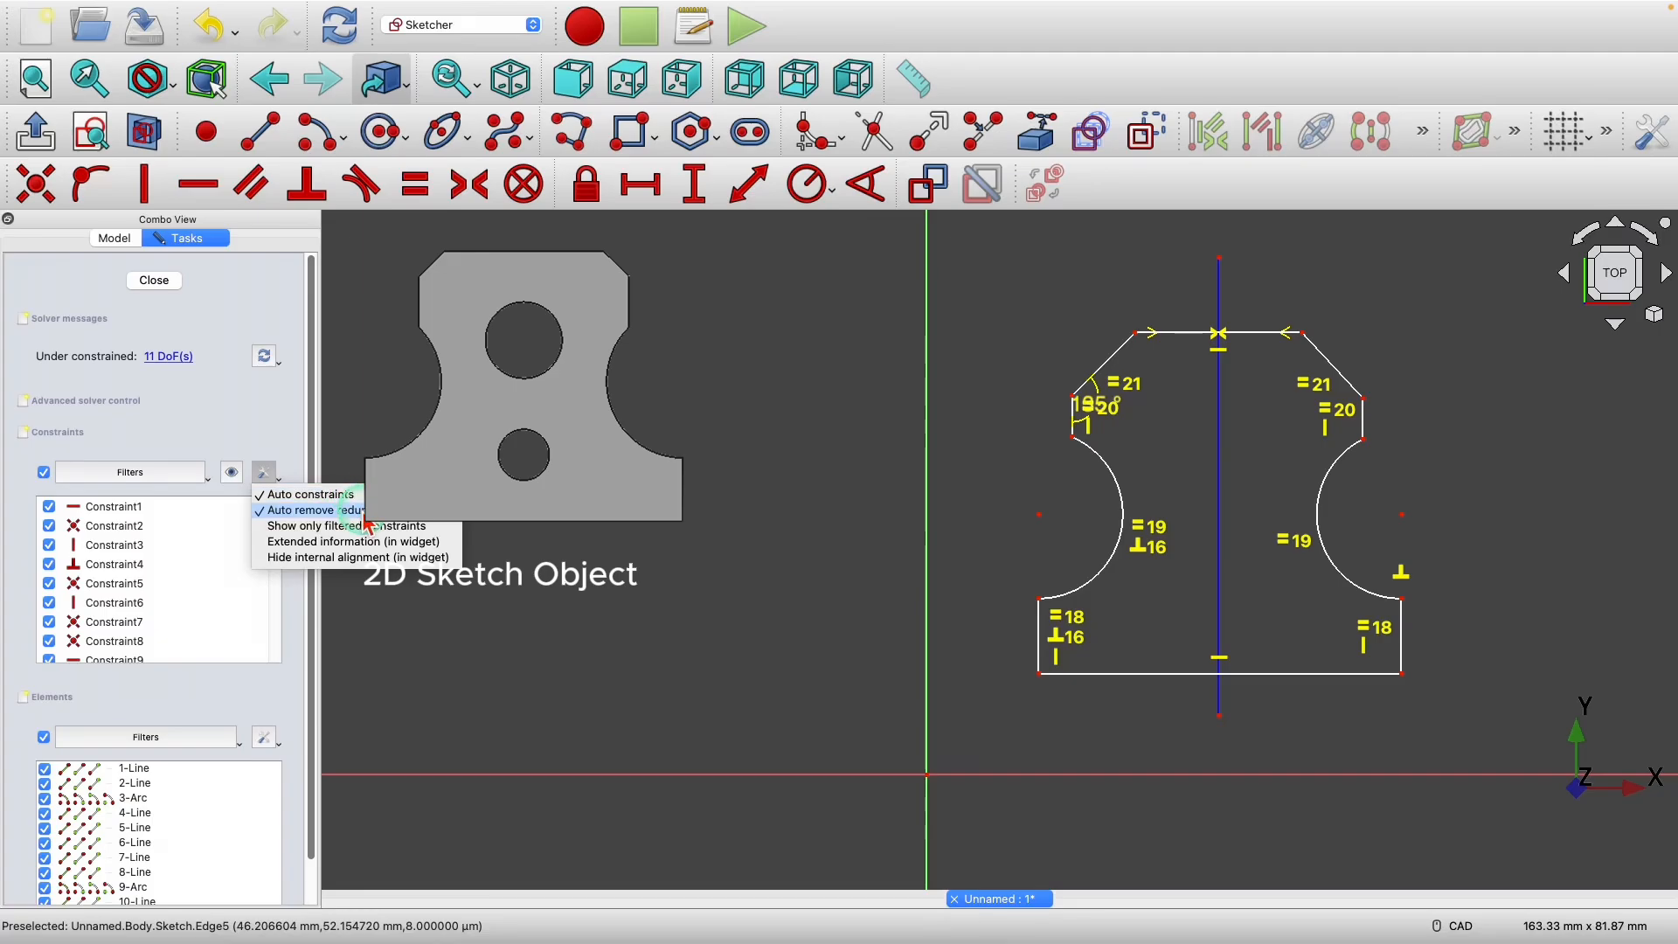
click(506, 448)
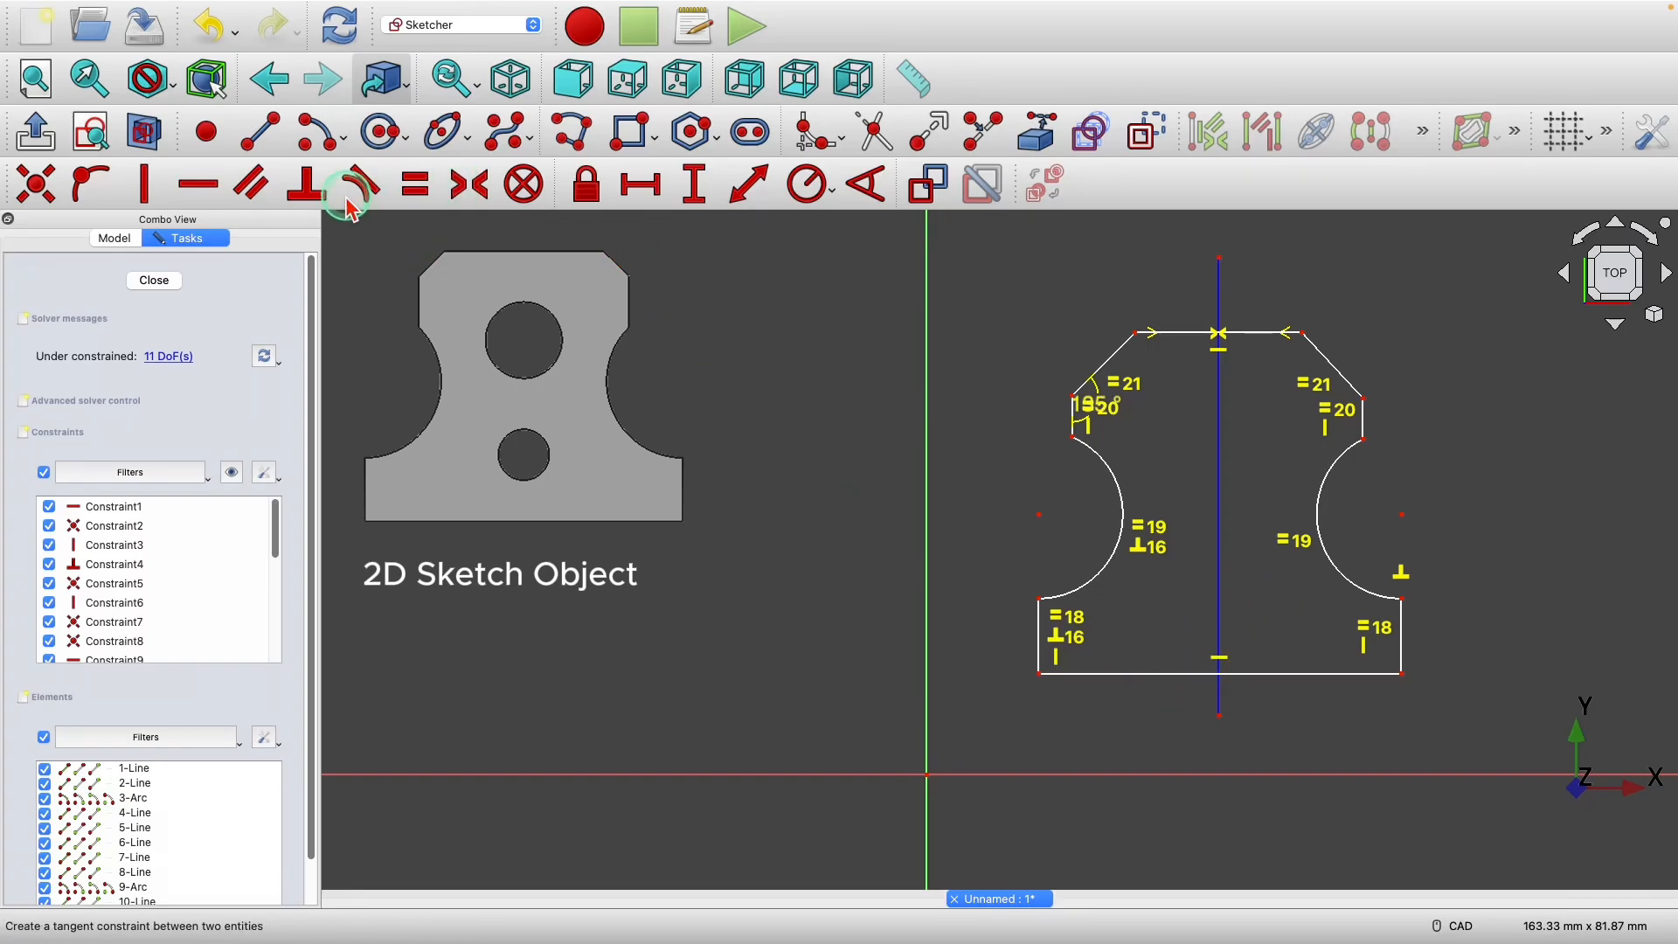
- Constrain the base edge's two endpoints symmetric about the vertical construction line, and pull the lower-right vertical edge to test the profile
click(1040, 673)
click(1402, 673)
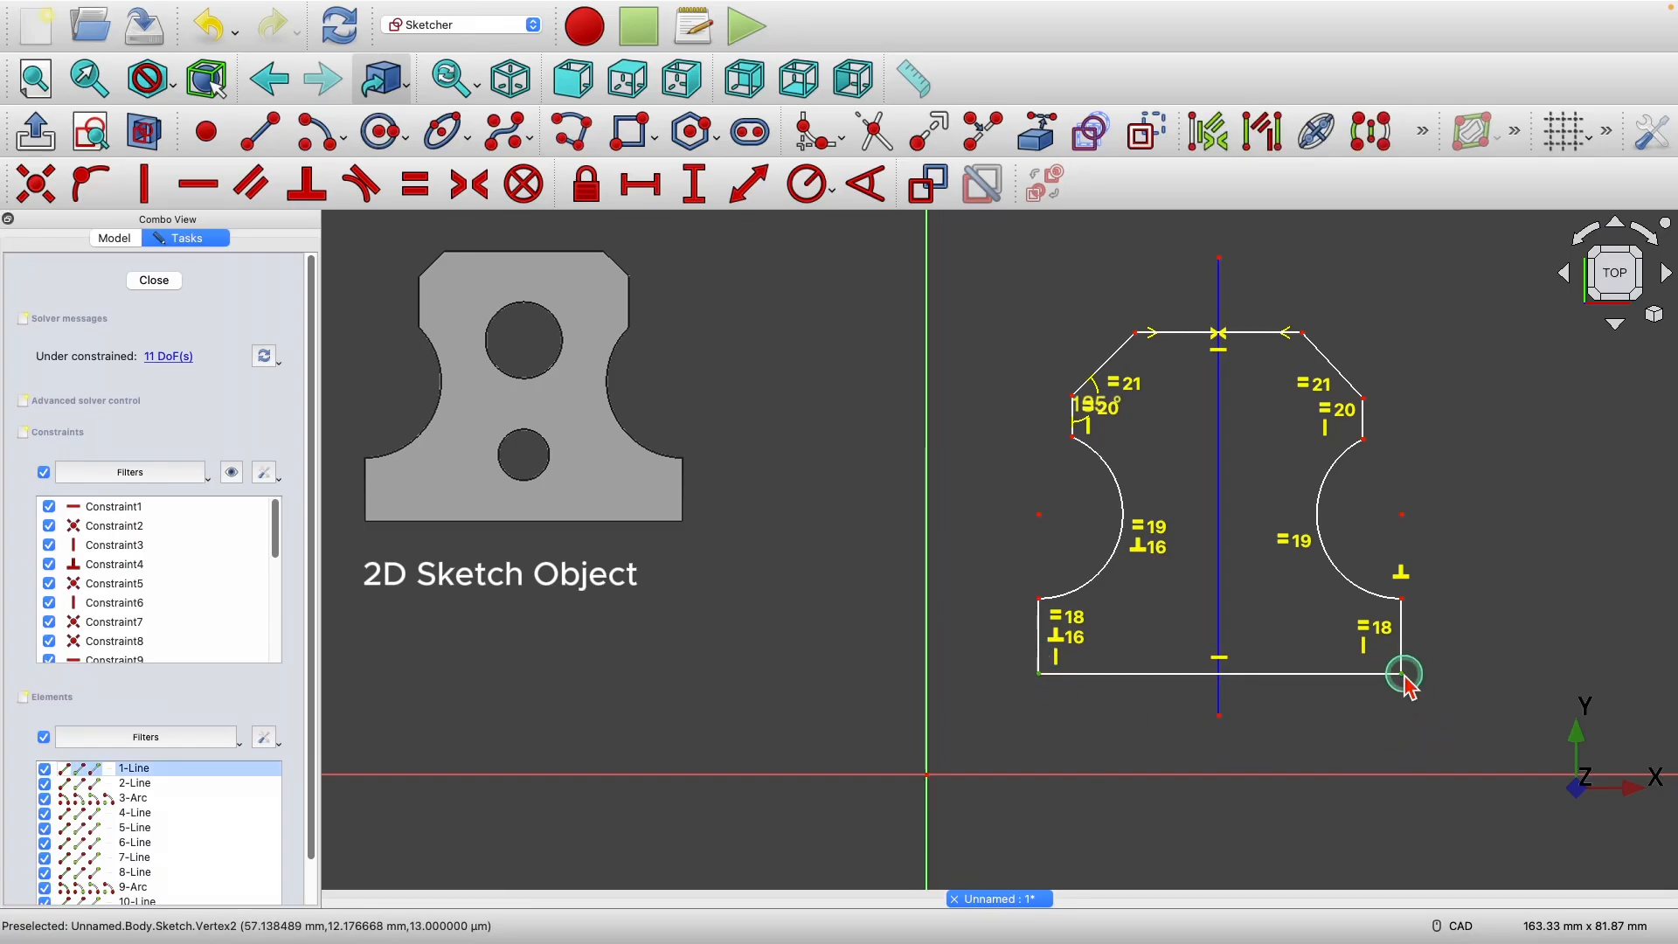
click(1220, 710)
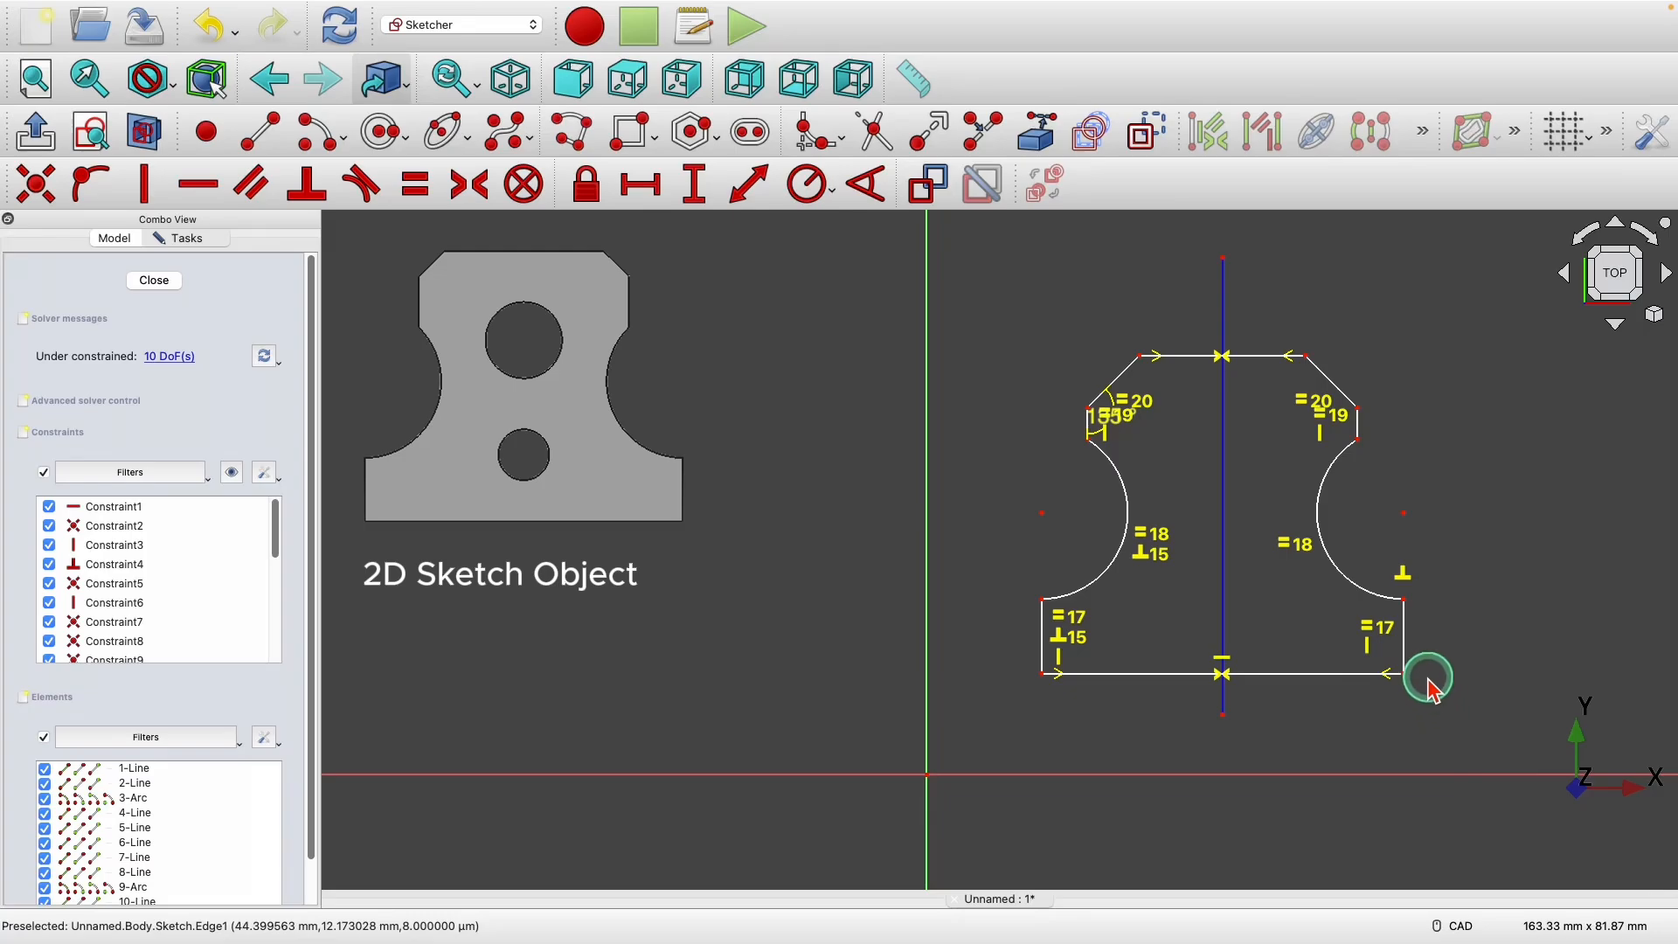
mouse_move(1408, 629)
mouse_down()
mouse_move(1411, 644)
mouse_move(1409, 615)
mouse_move(1407, 641)
mouse_up()
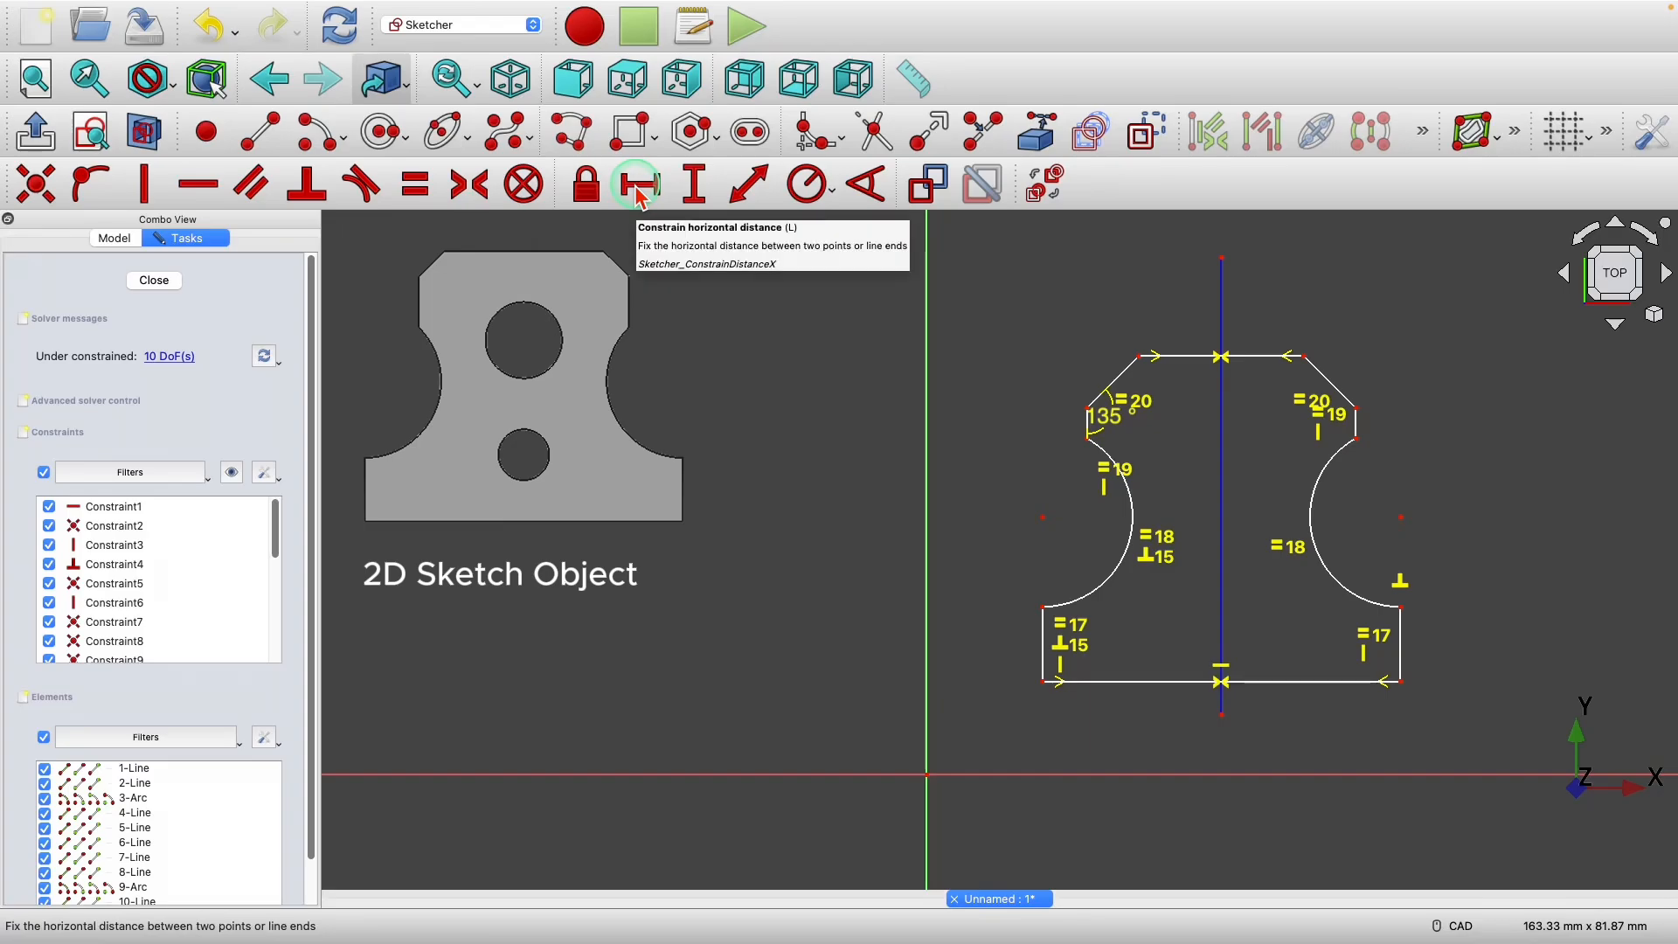
- Constrain the horizontal length of the base edge to 50 mm and that of the top edge to 25 mm
click(1275, 690)
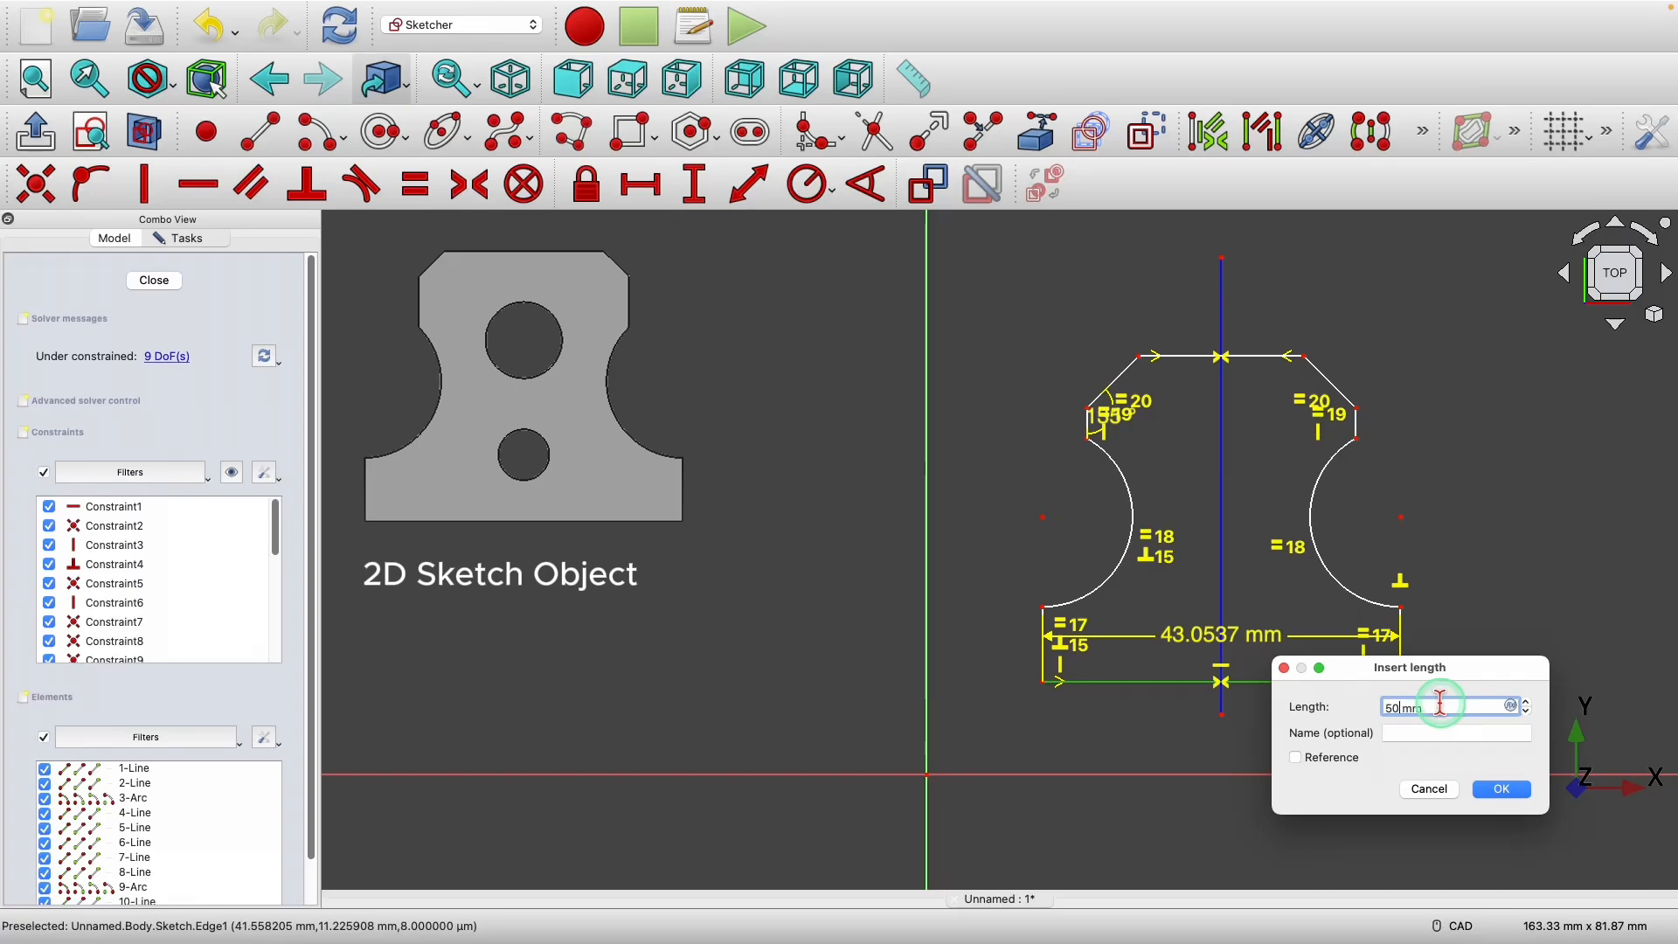
click(1510, 794)
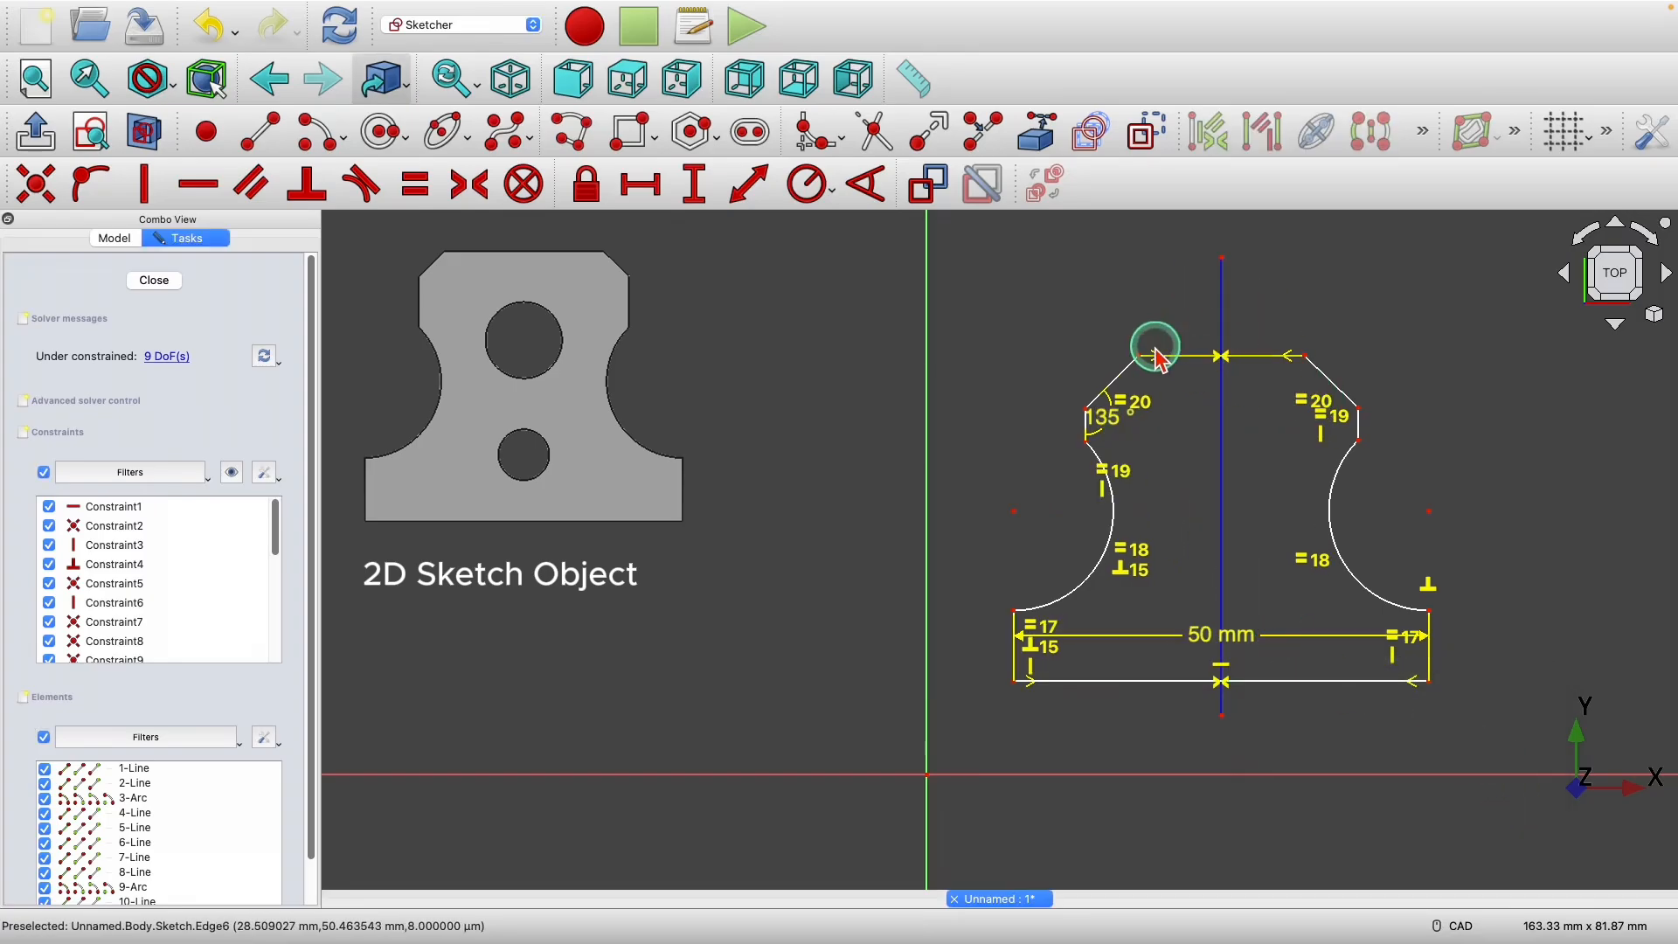
click(1200, 365)
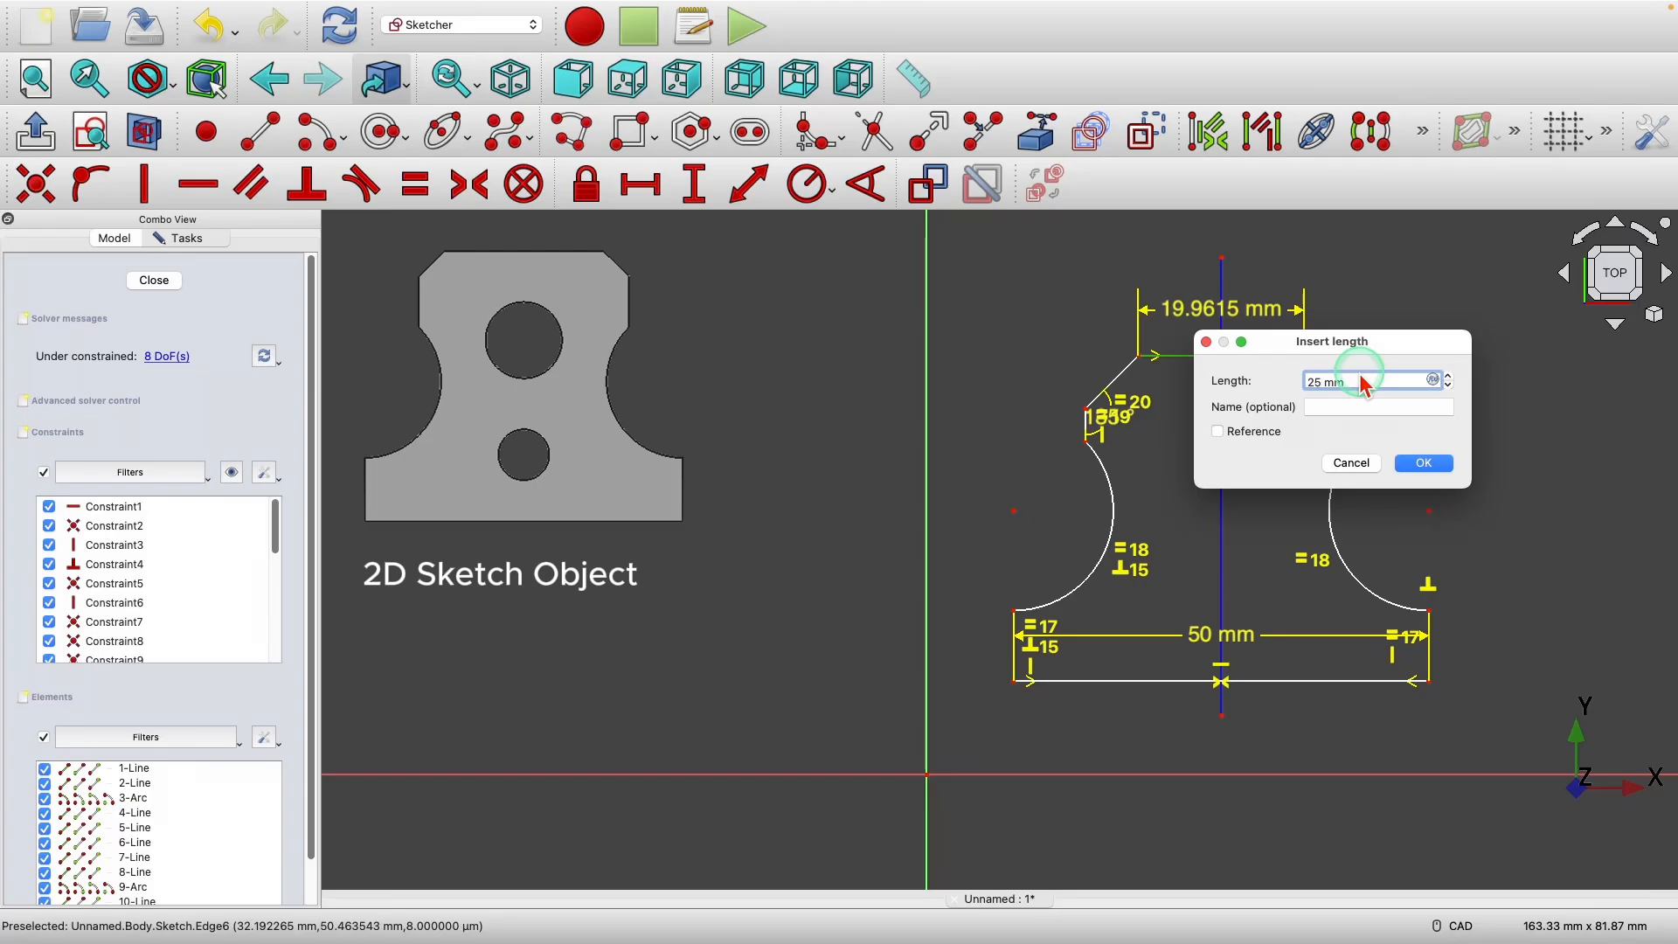
click(1423, 463)
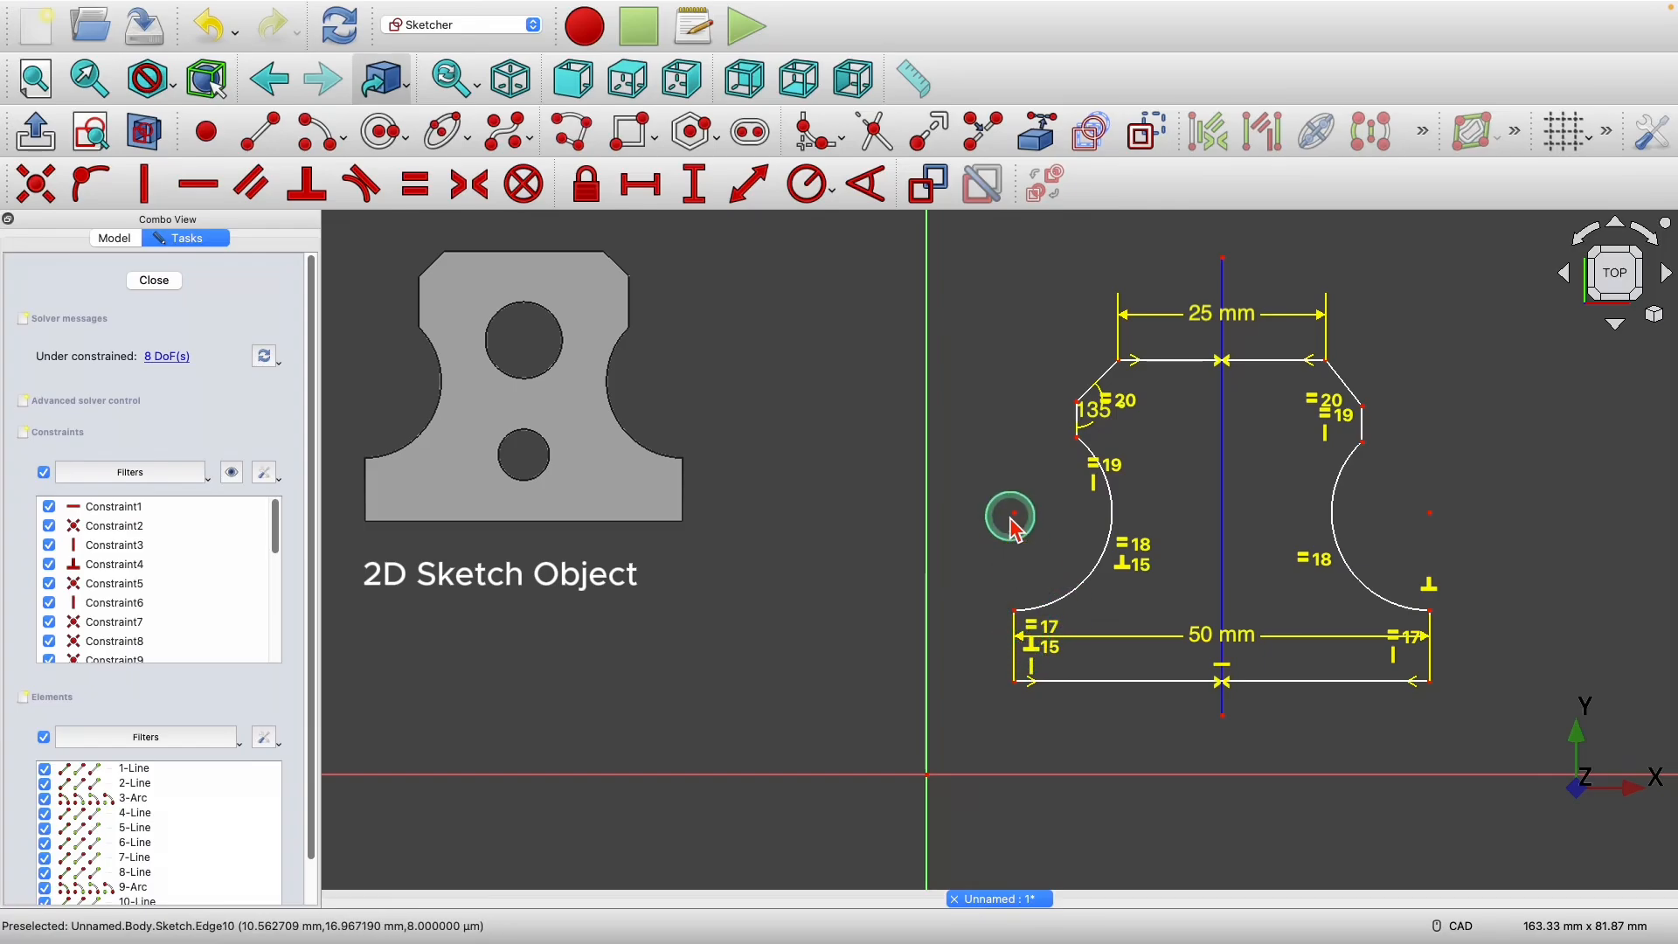
- Constrain the vertical length of the lower-left side edge to 10 mm and the upper-left side edge to 8 mm
click(696, 189)
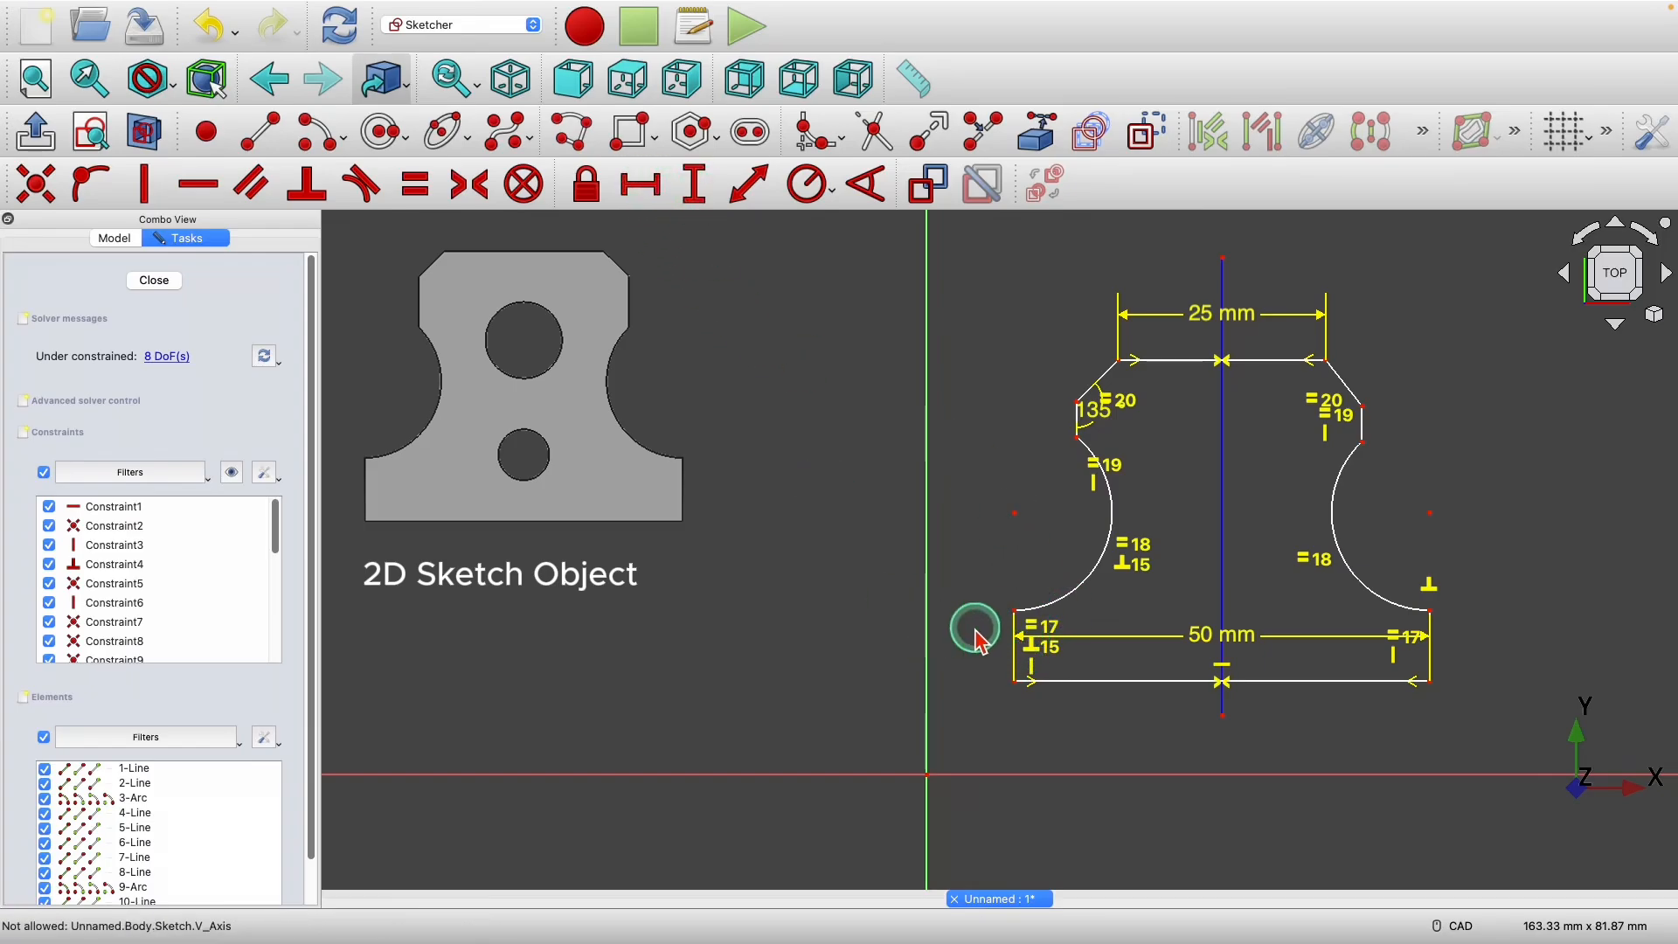
click(1017, 665)
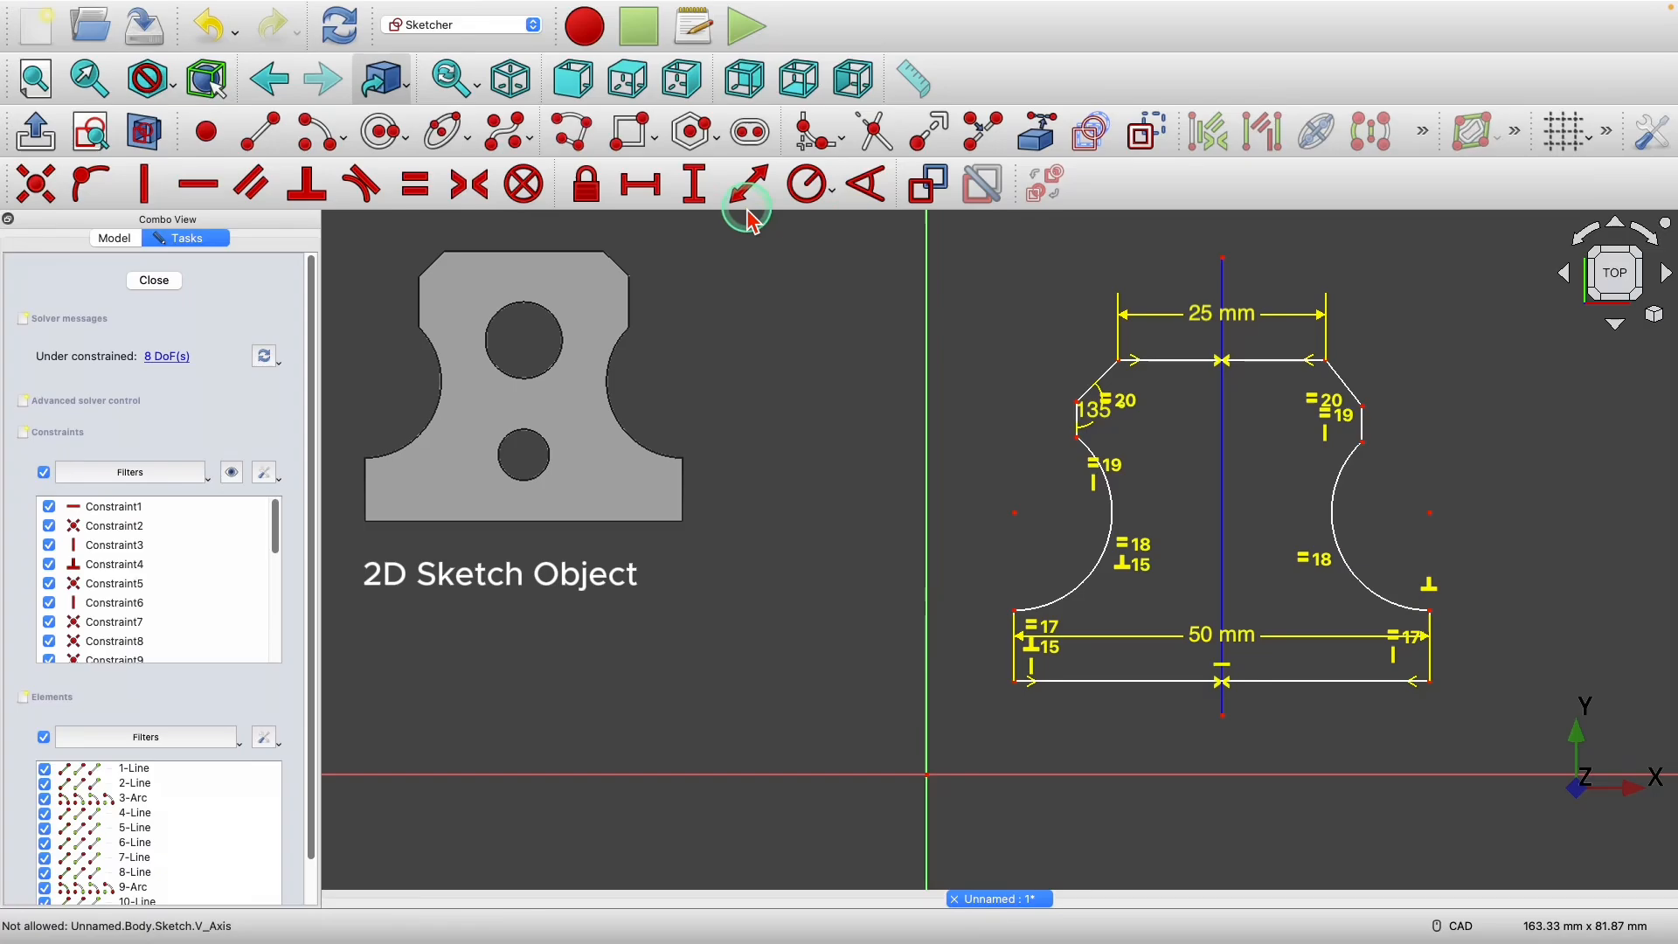
click(695, 197)
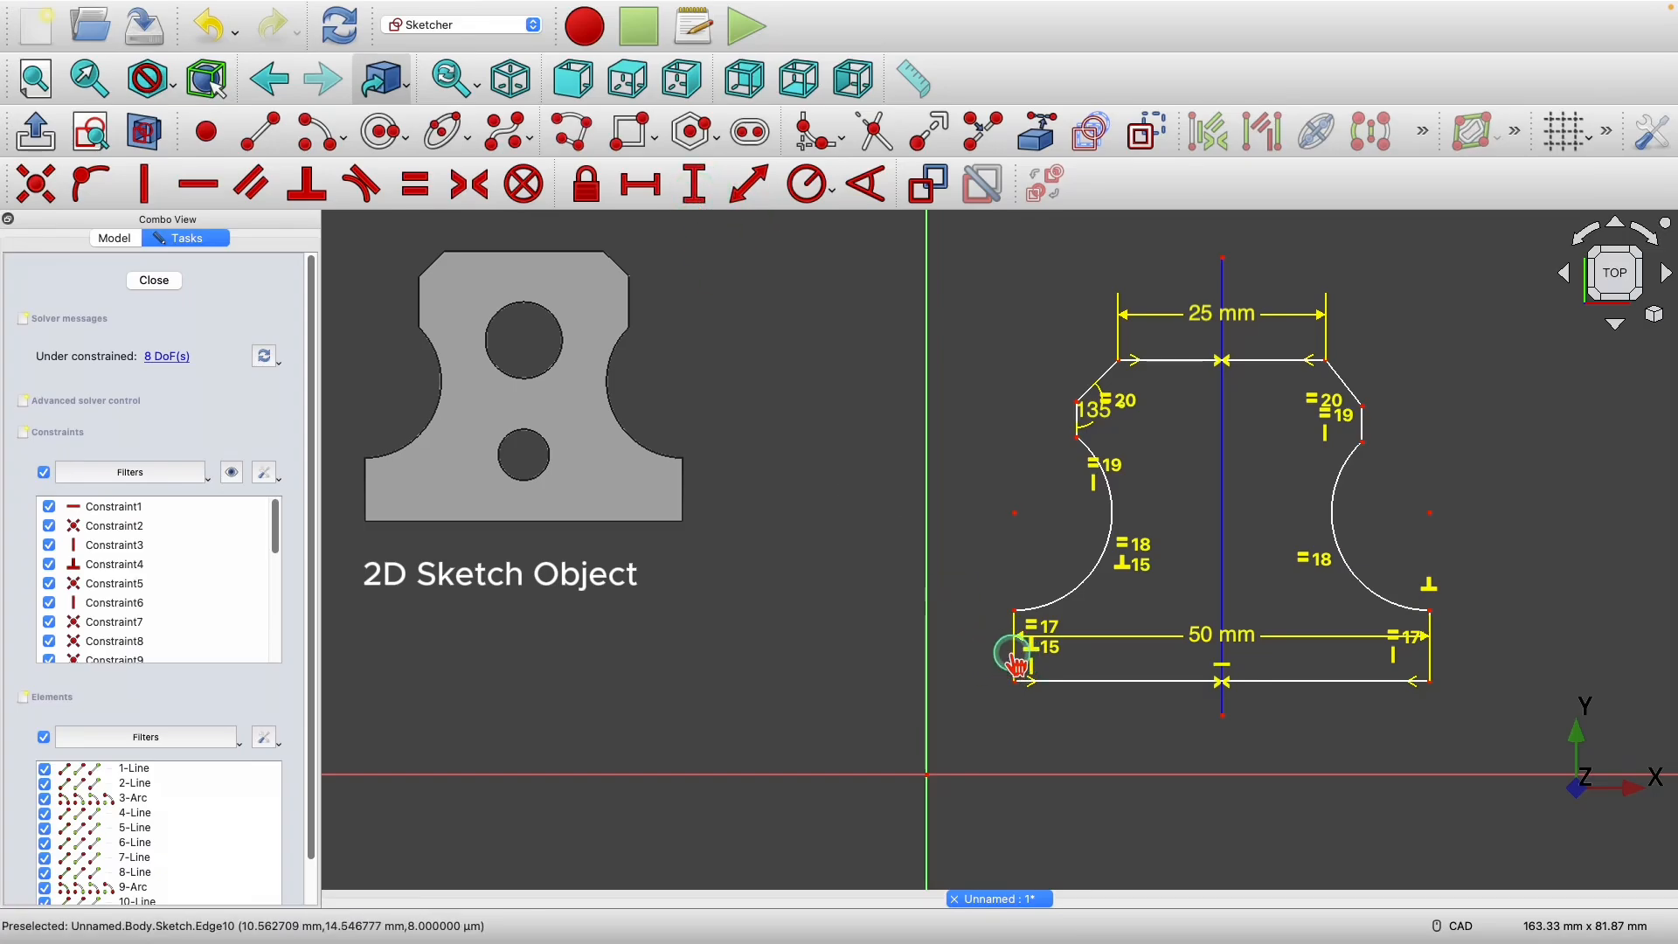
click(1016, 664)
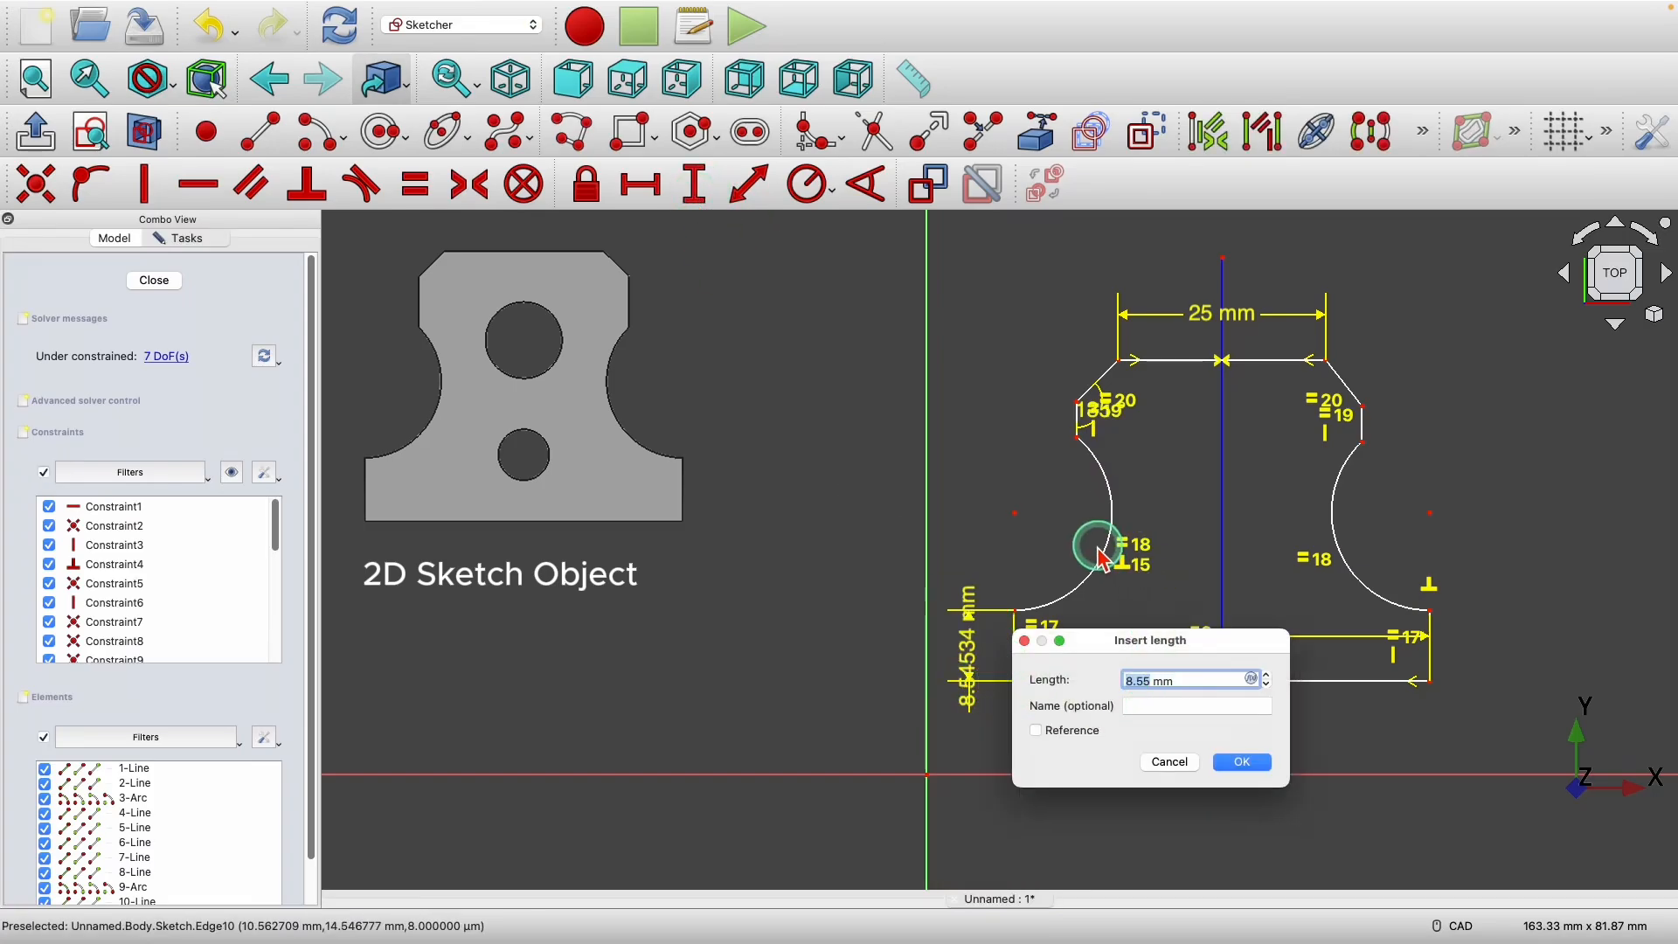
click(1243, 763)
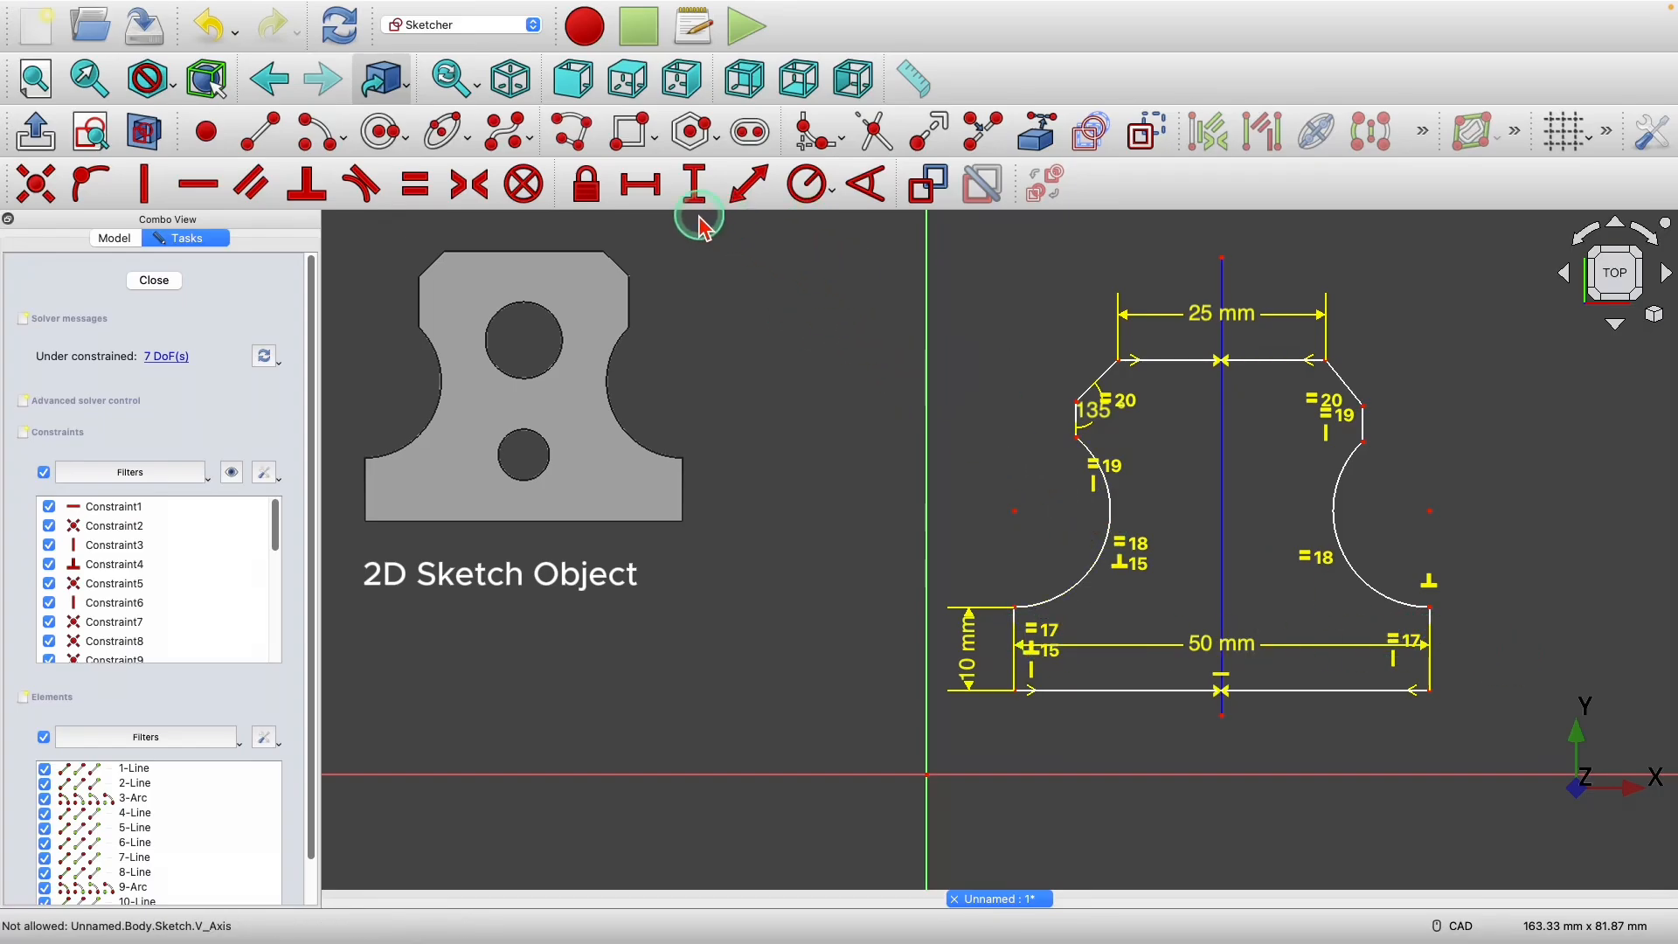
click(1081, 428)
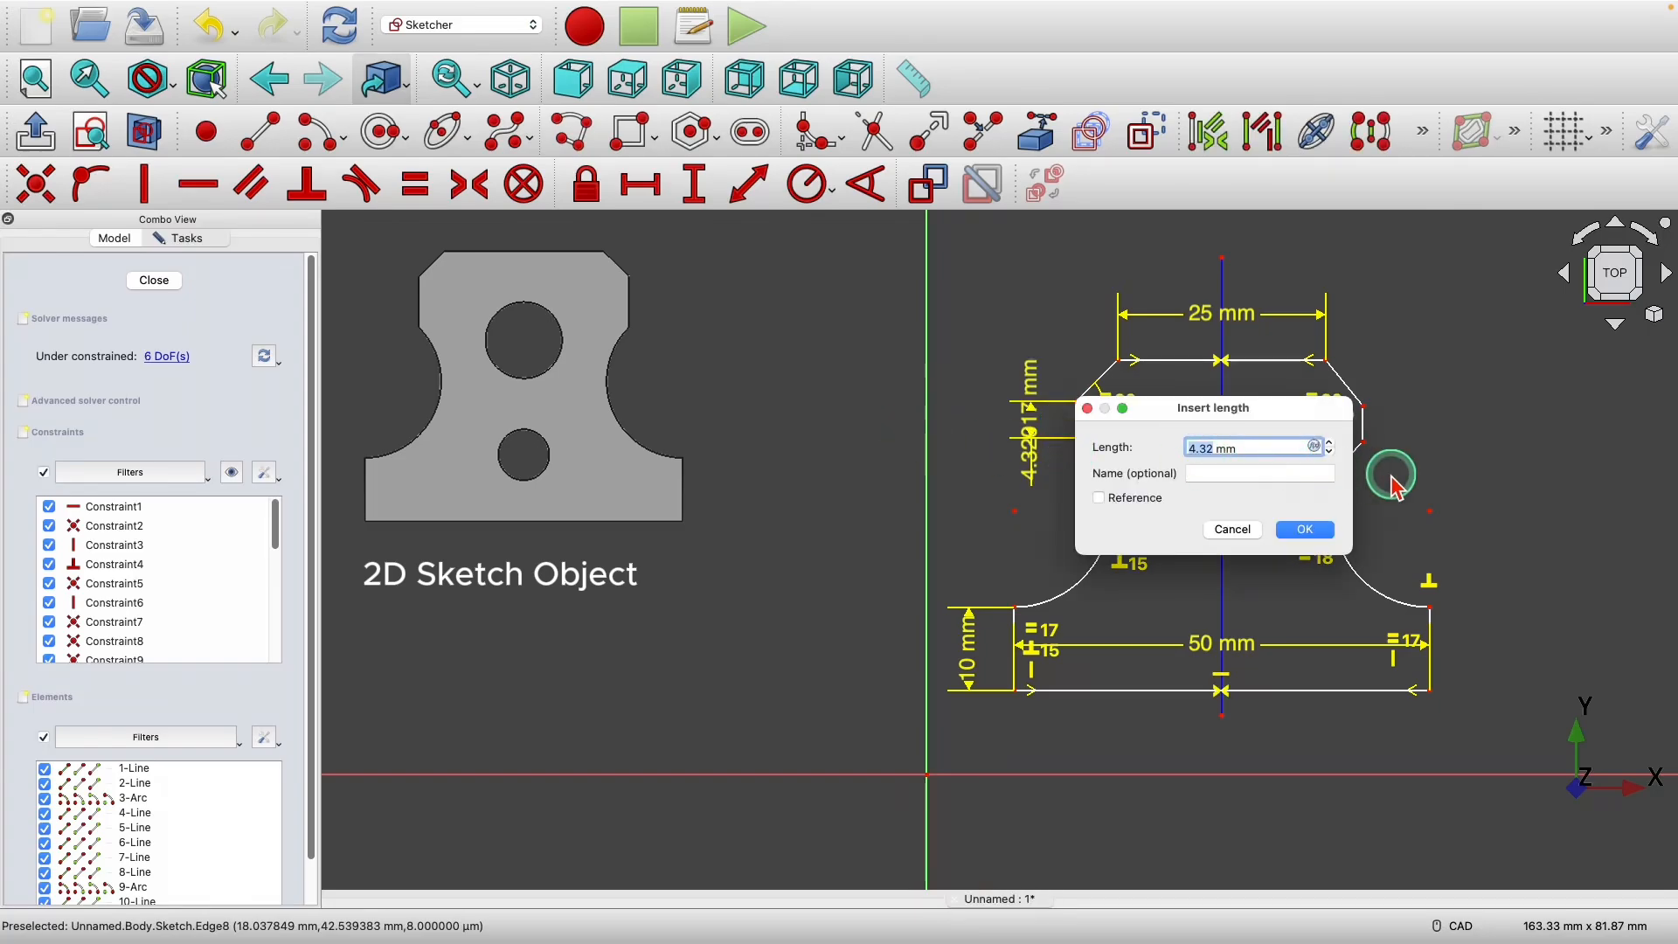
click(1326, 530)
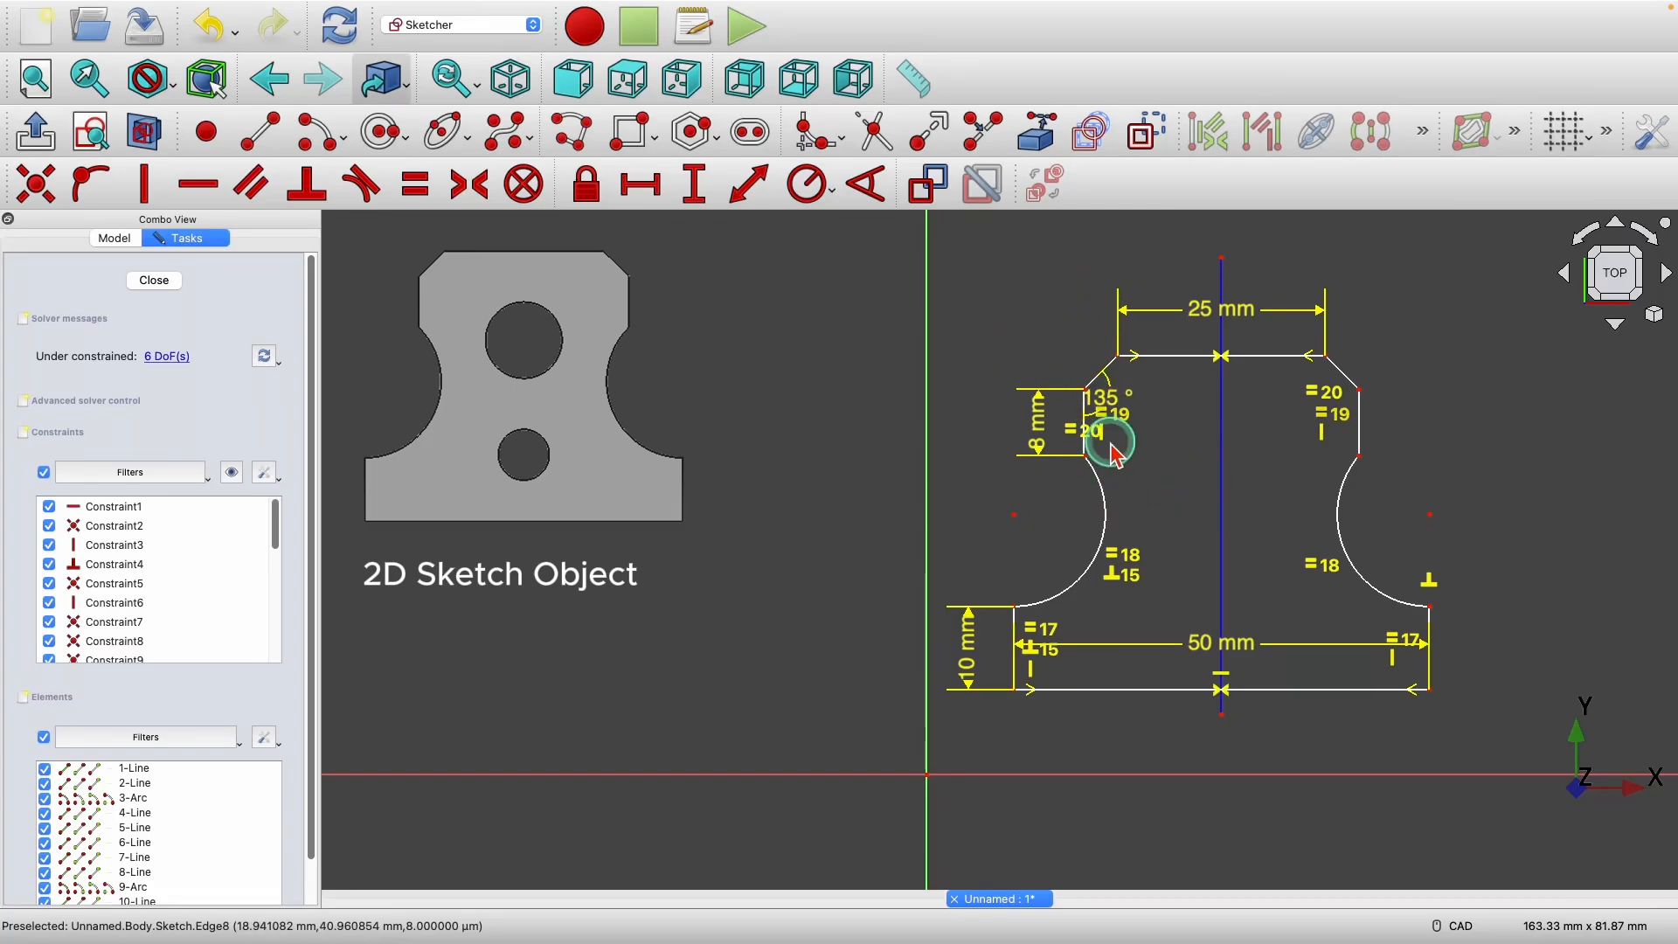
- Constrain the radius of the profile's left arc to 15 mm
click(813, 186)
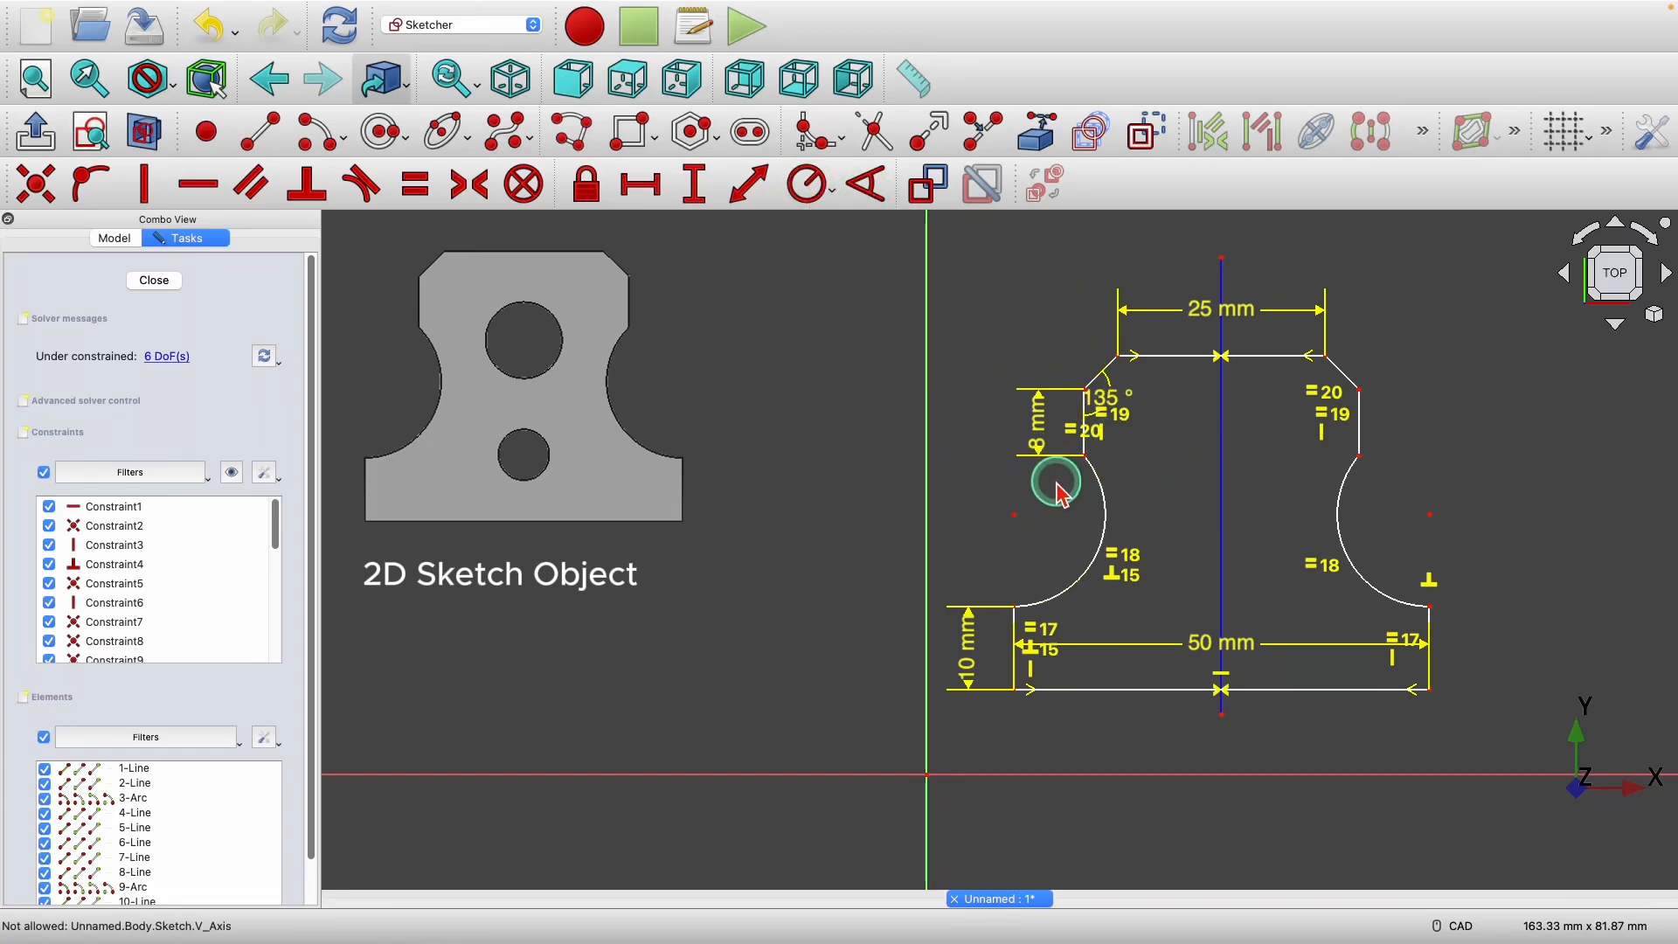
click(1104, 537)
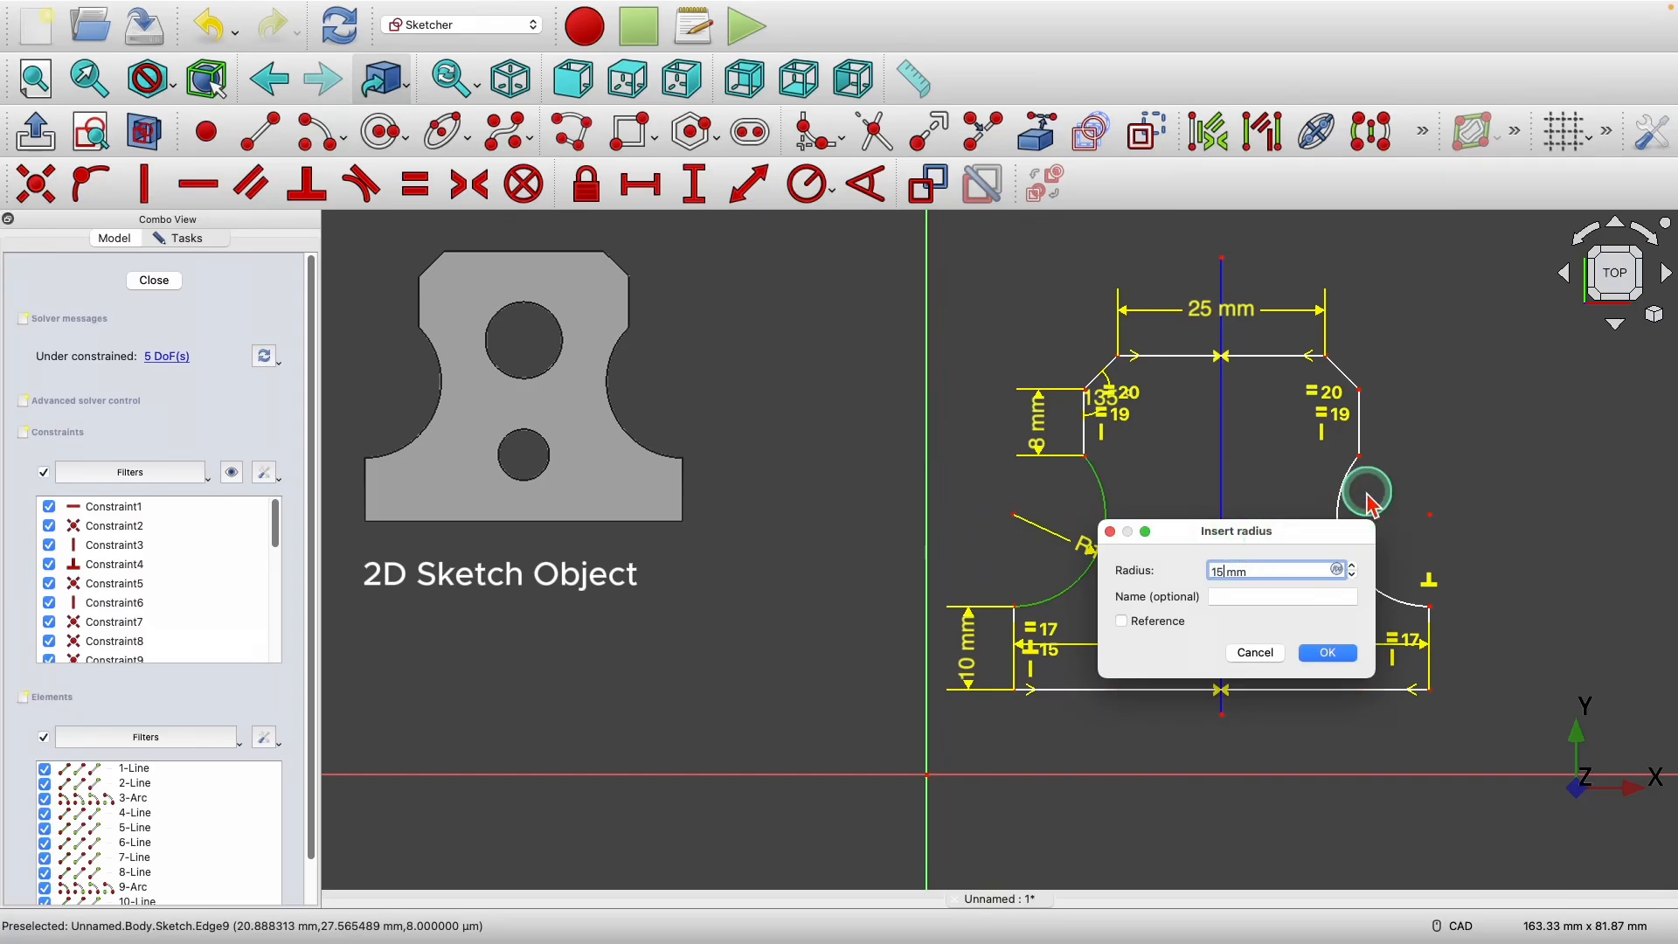
key(Return)
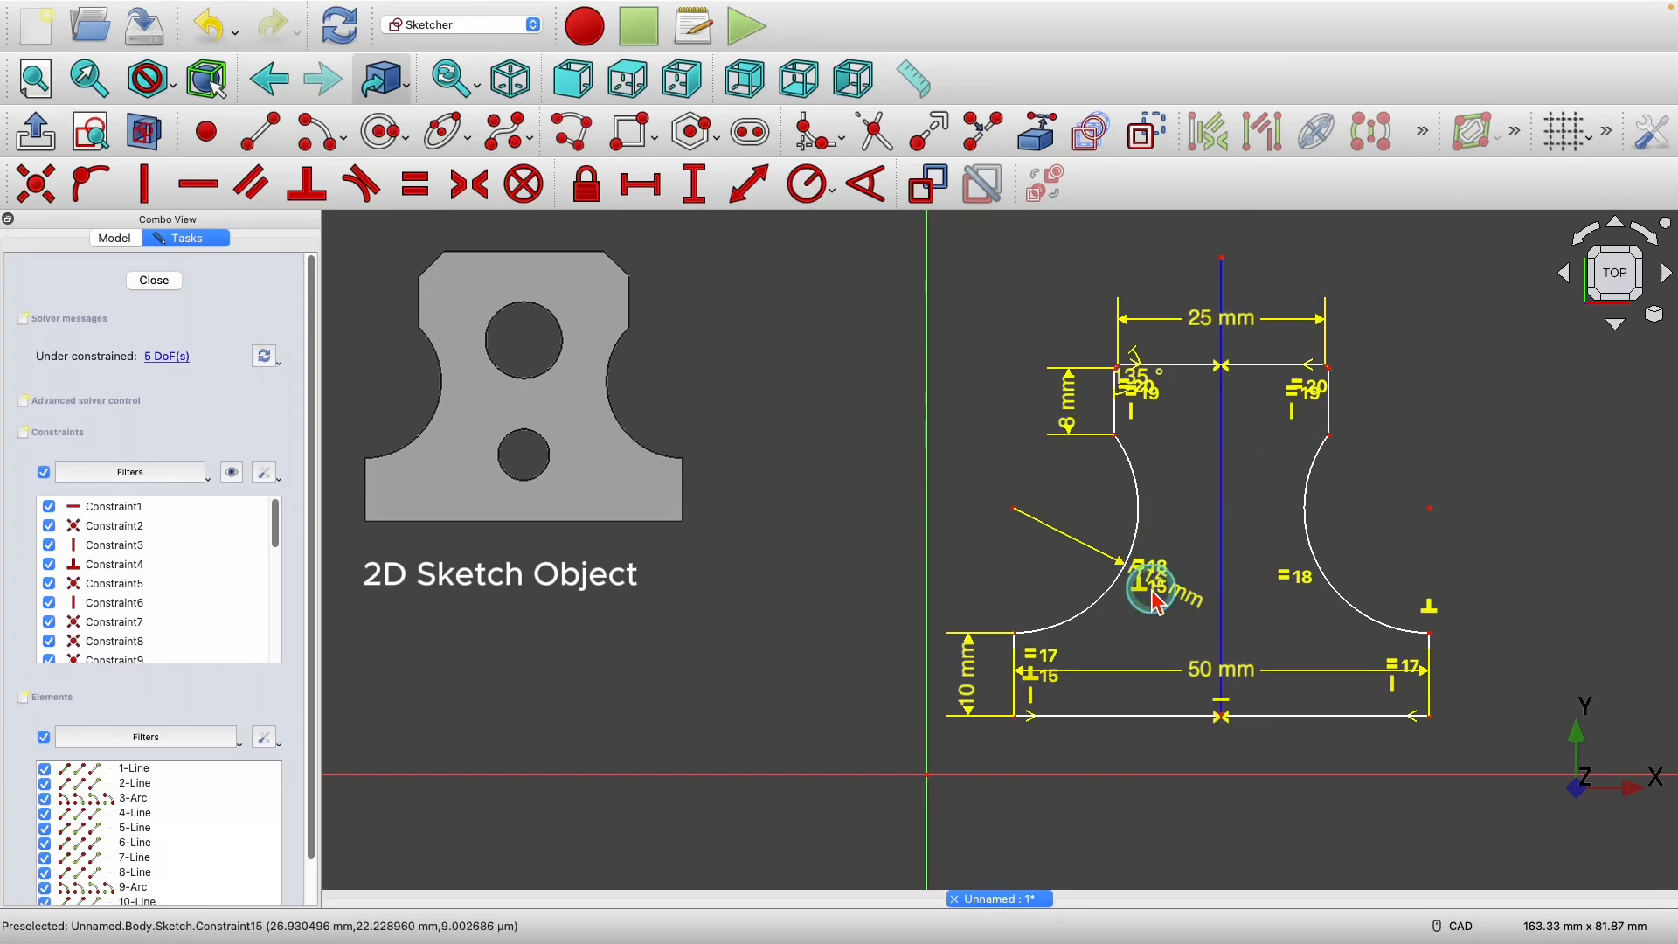
- Move the left arc's radius dimension to the inner side of the arc and change the radius to 12 mm
drag(1134, 588, 1088, 528)
double_click(1085, 519)
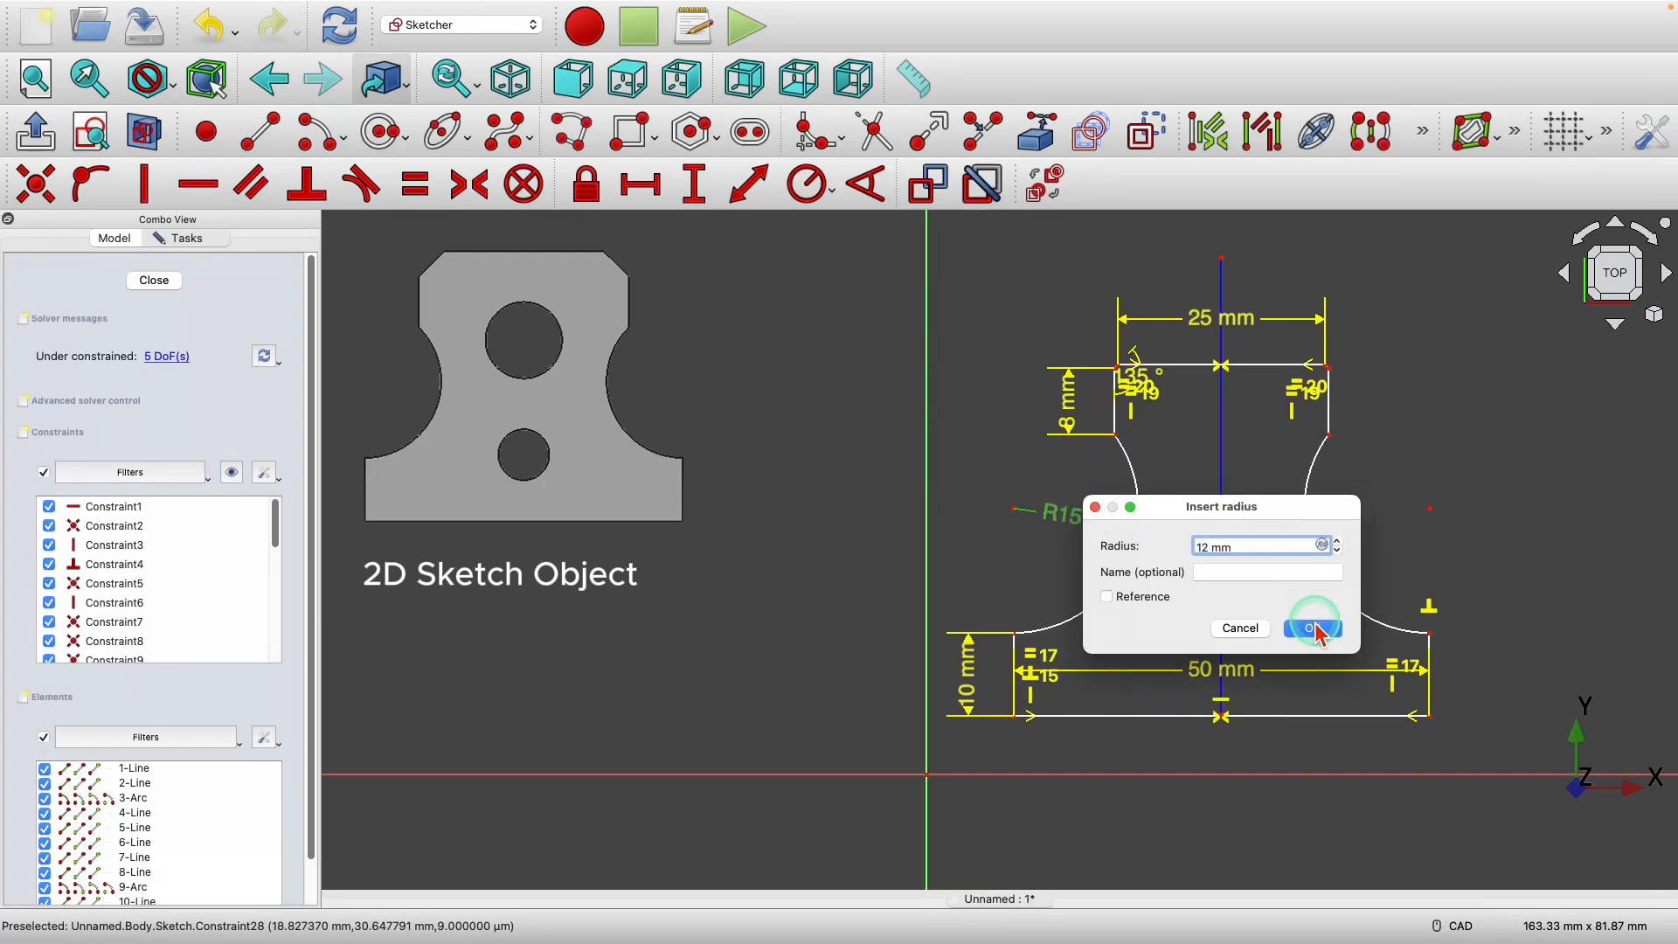
click(1315, 629)
- Constrain the vertical distance between the two endpoints of the upper-left slanted edge to 4 mm
scroll(1136, 464, up, 2)
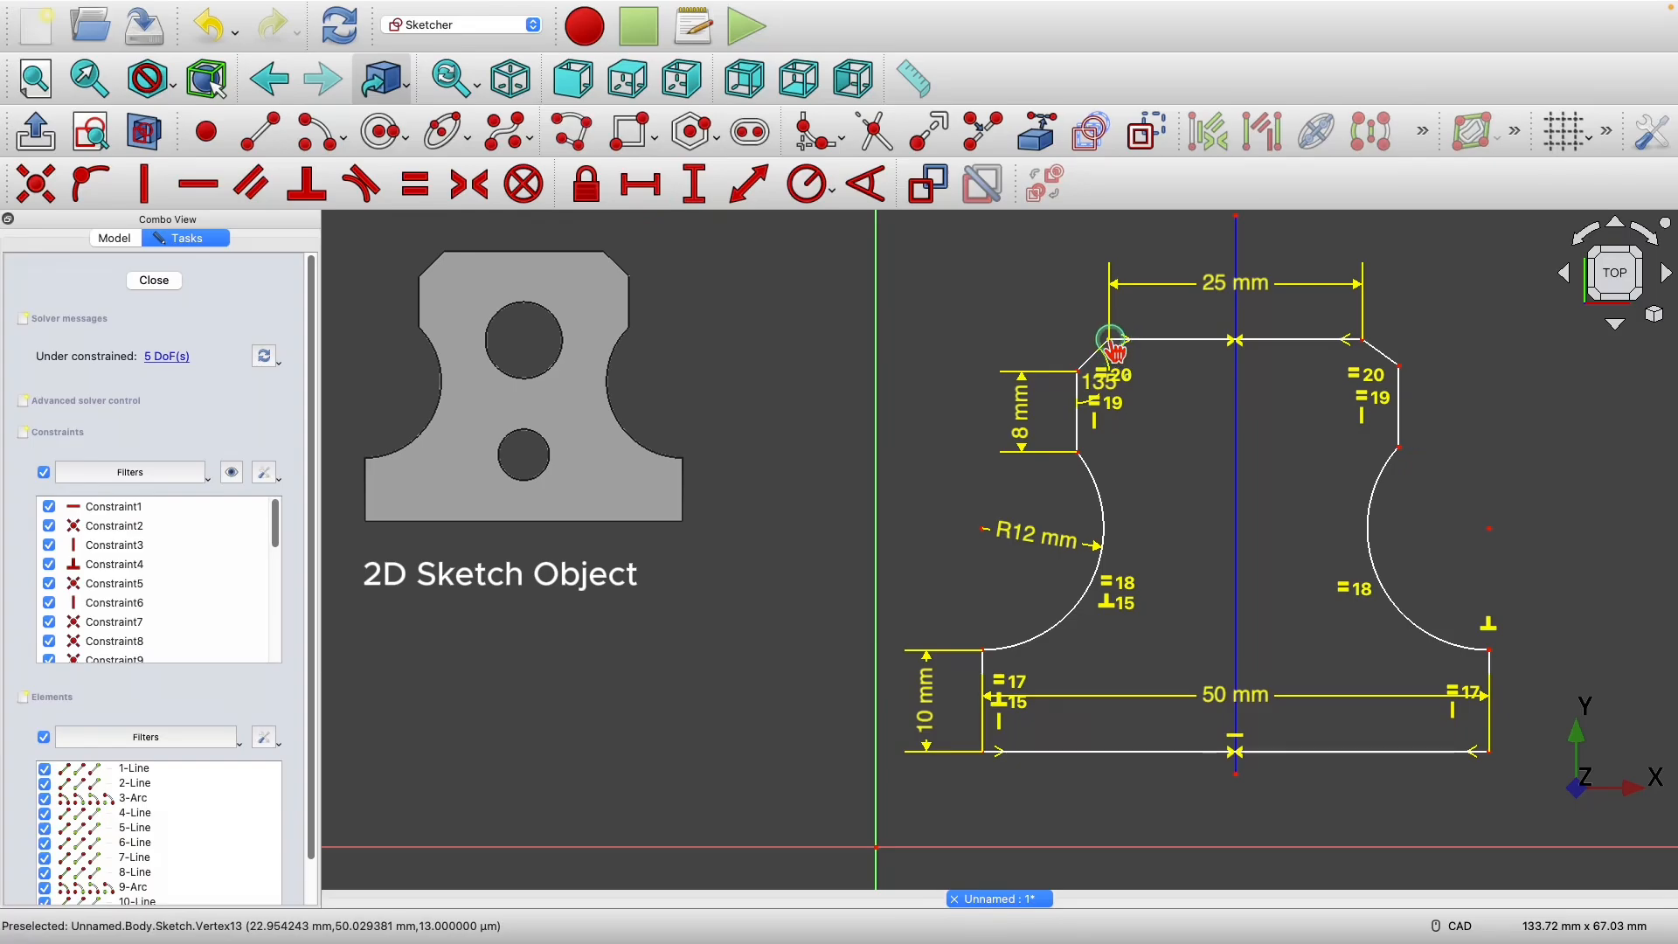
click(1083, 381)
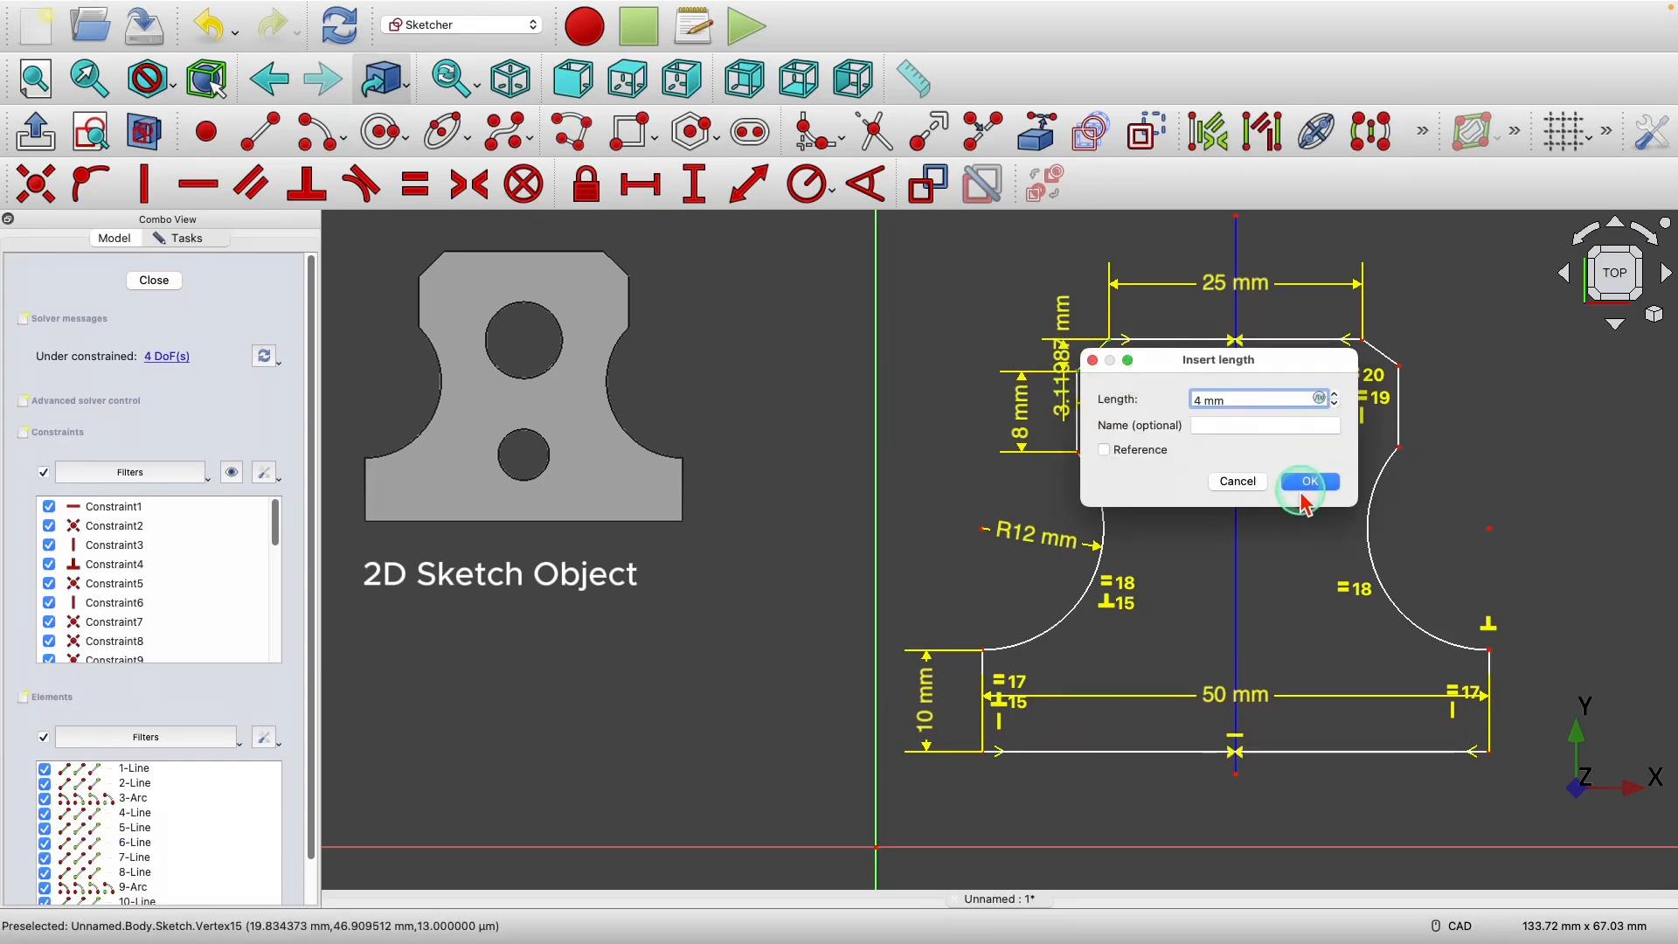
click(1316, 481)
scroll(1258, 393, up, 3)
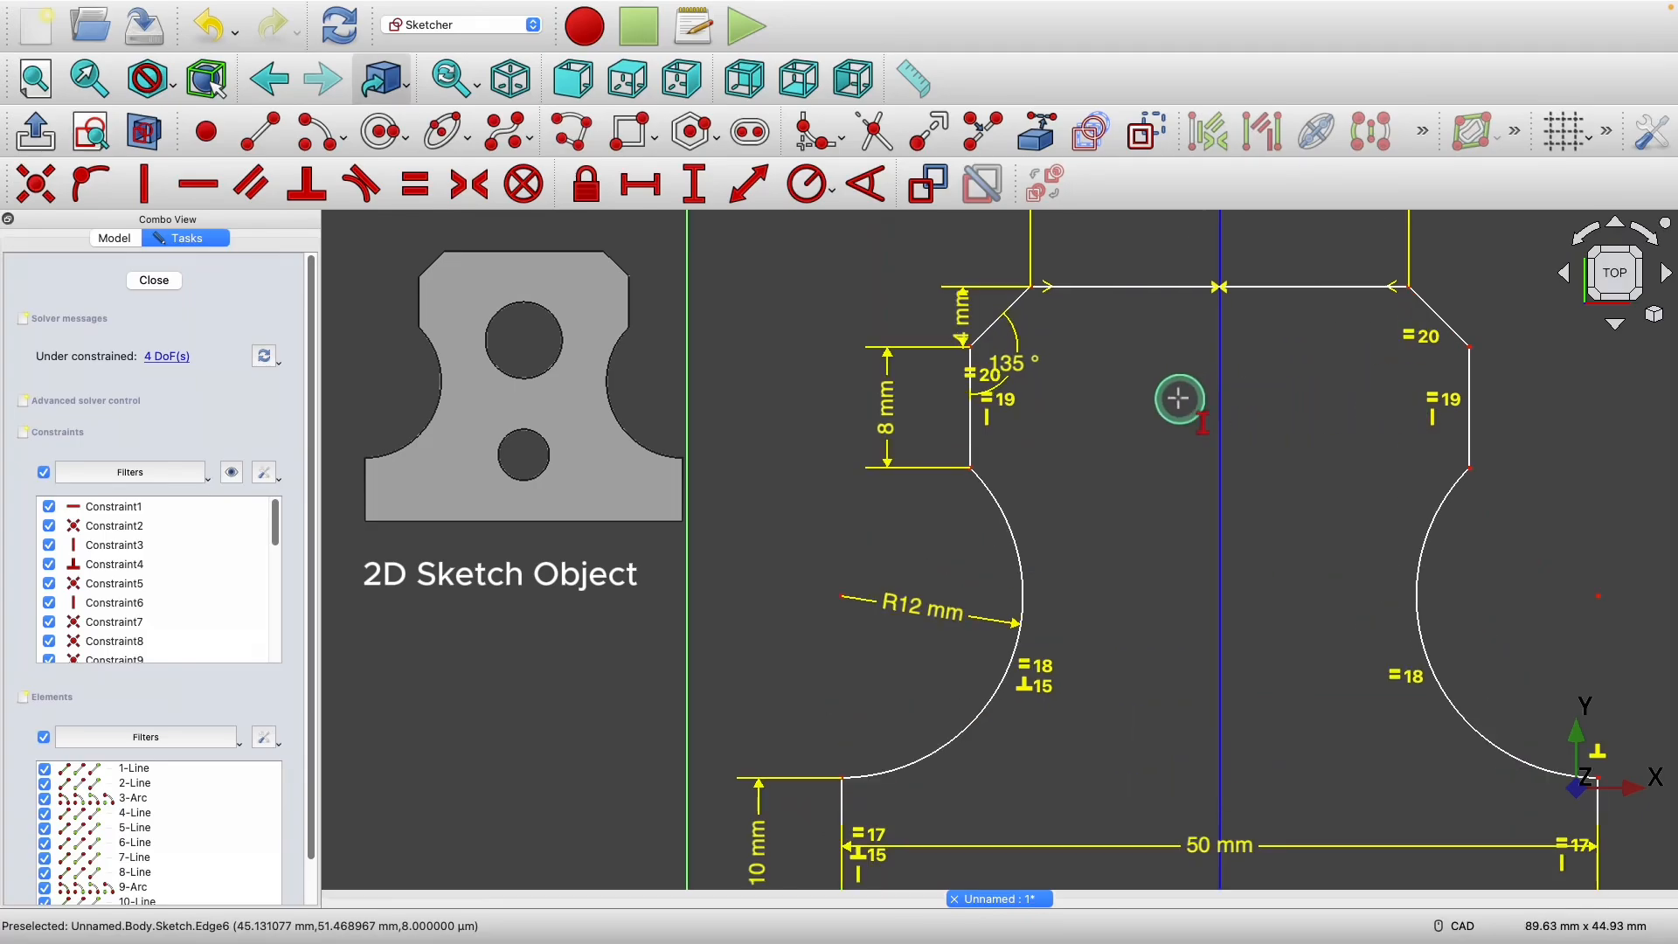
- Try to constrain the profile's overall height between the top-right corner and the bottom-right corner
scroll(1101, 393, down, 3)
scroll(1099, 393, down, 2)
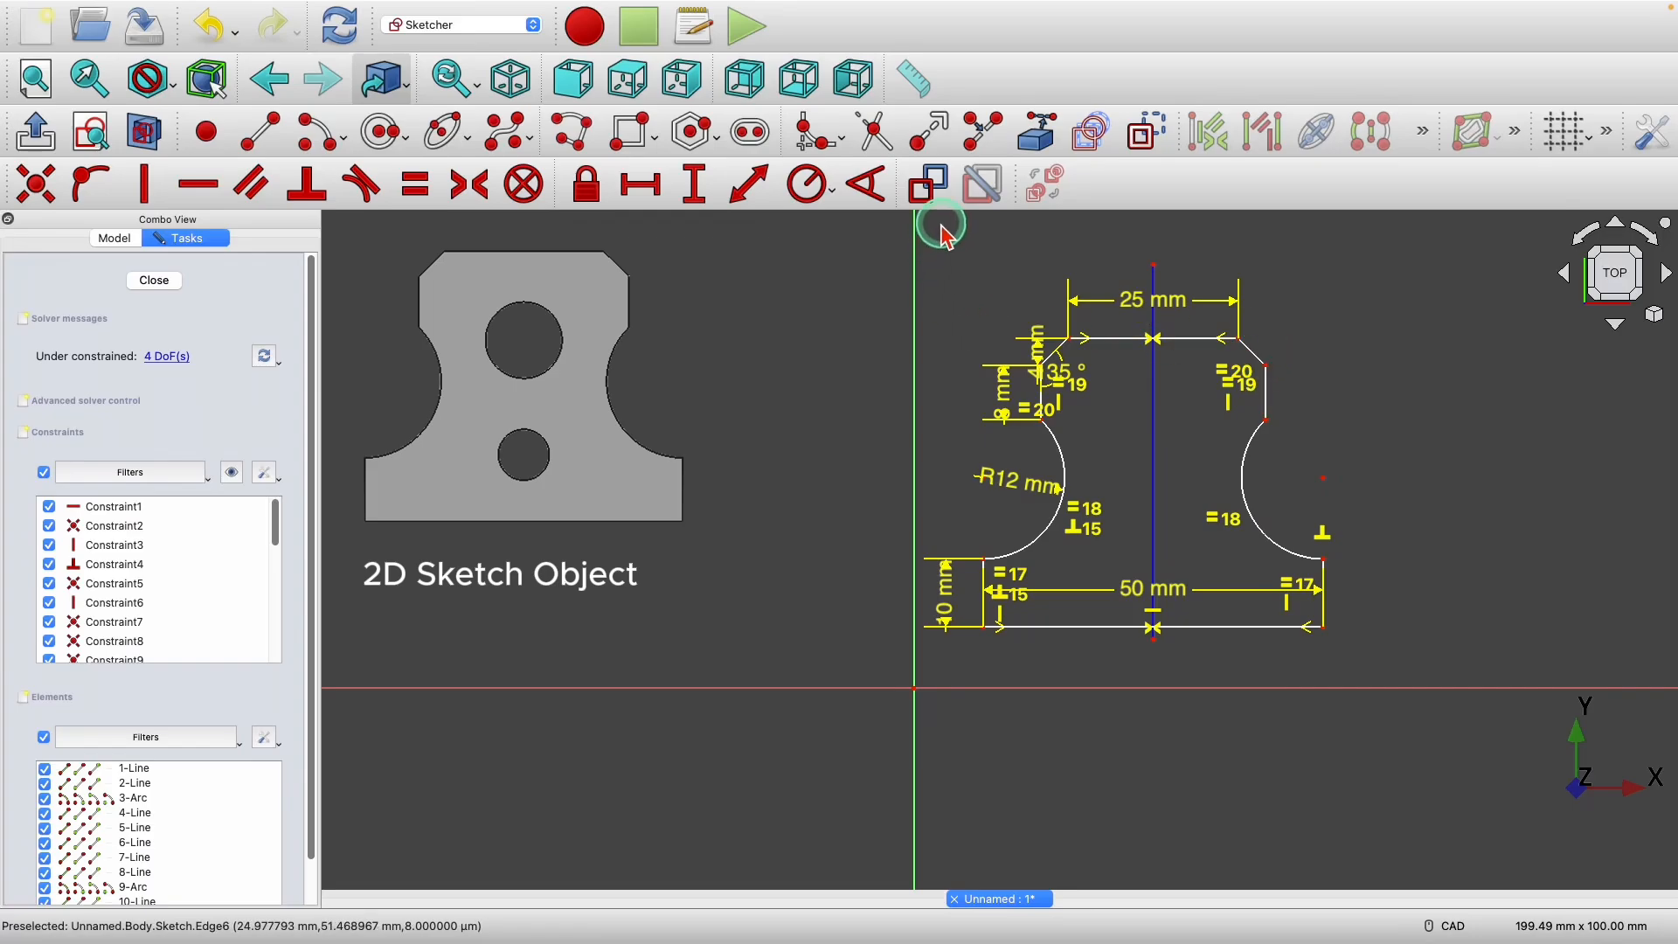
click(697, 185)
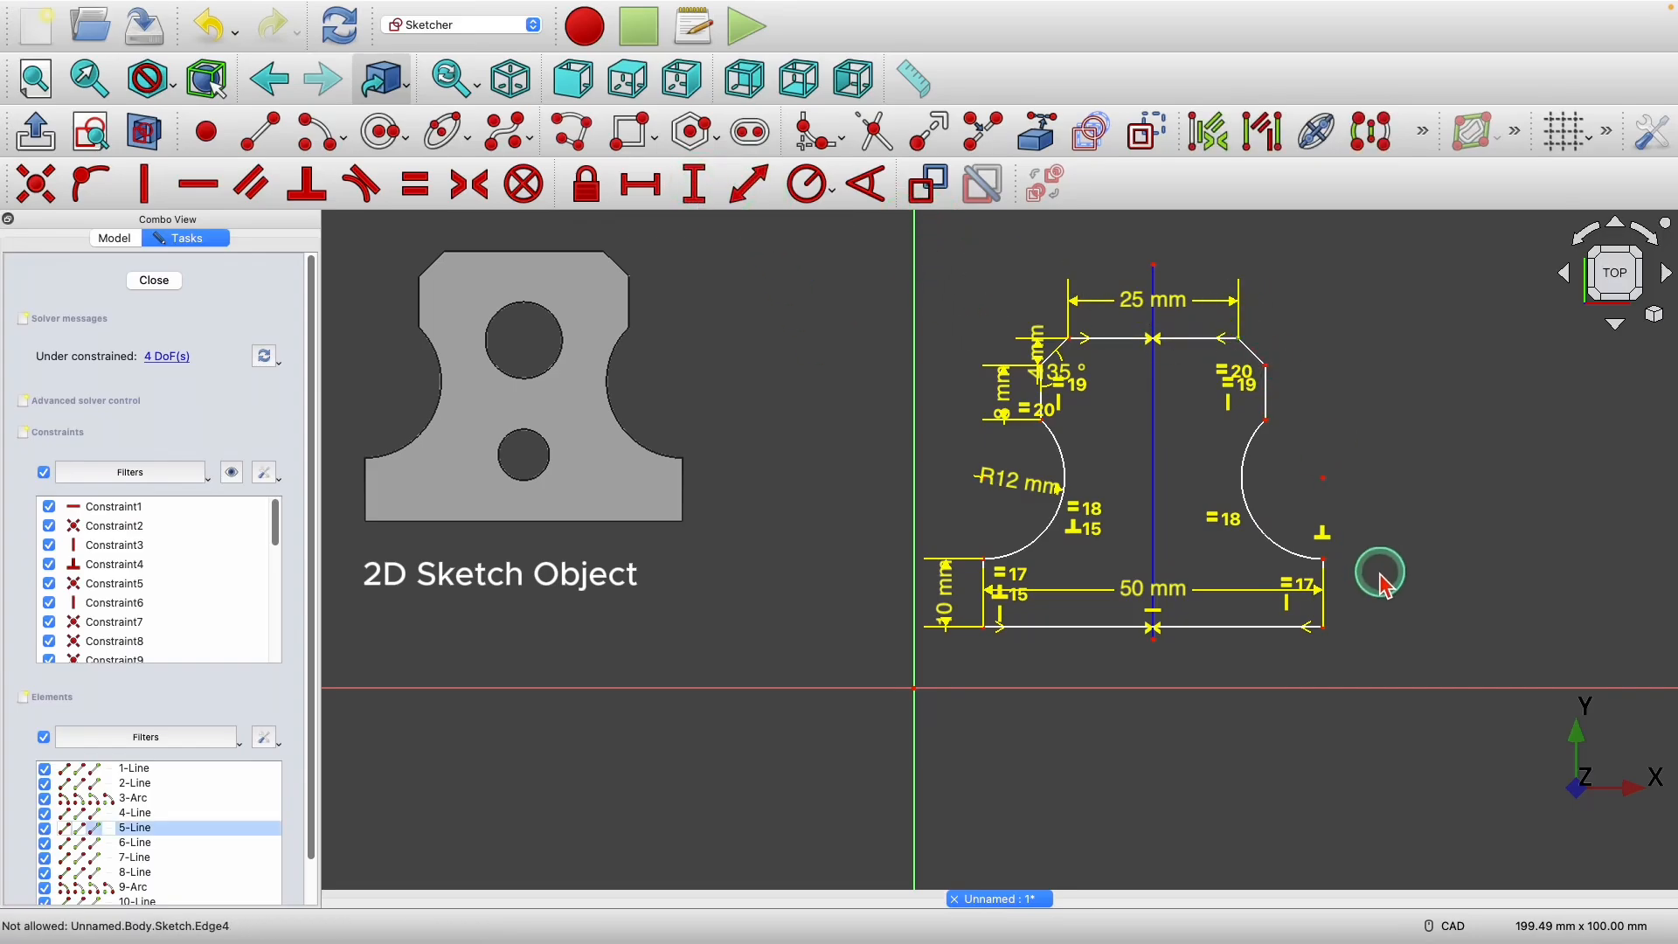
click(1326, 629)
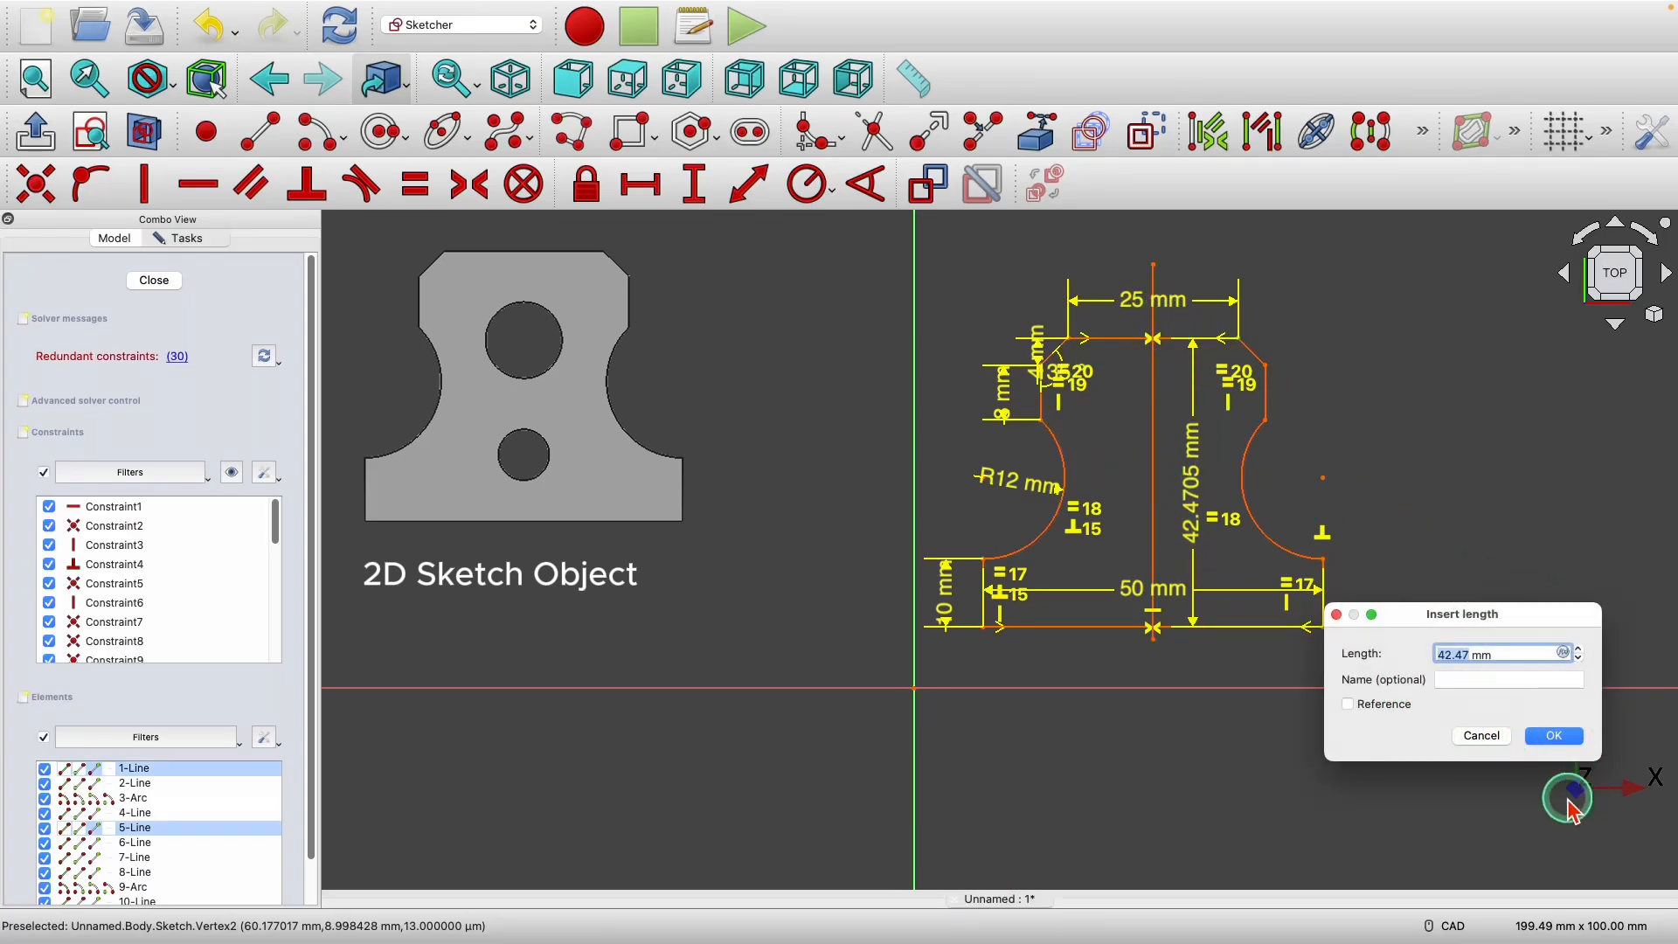
click(1491, 739)
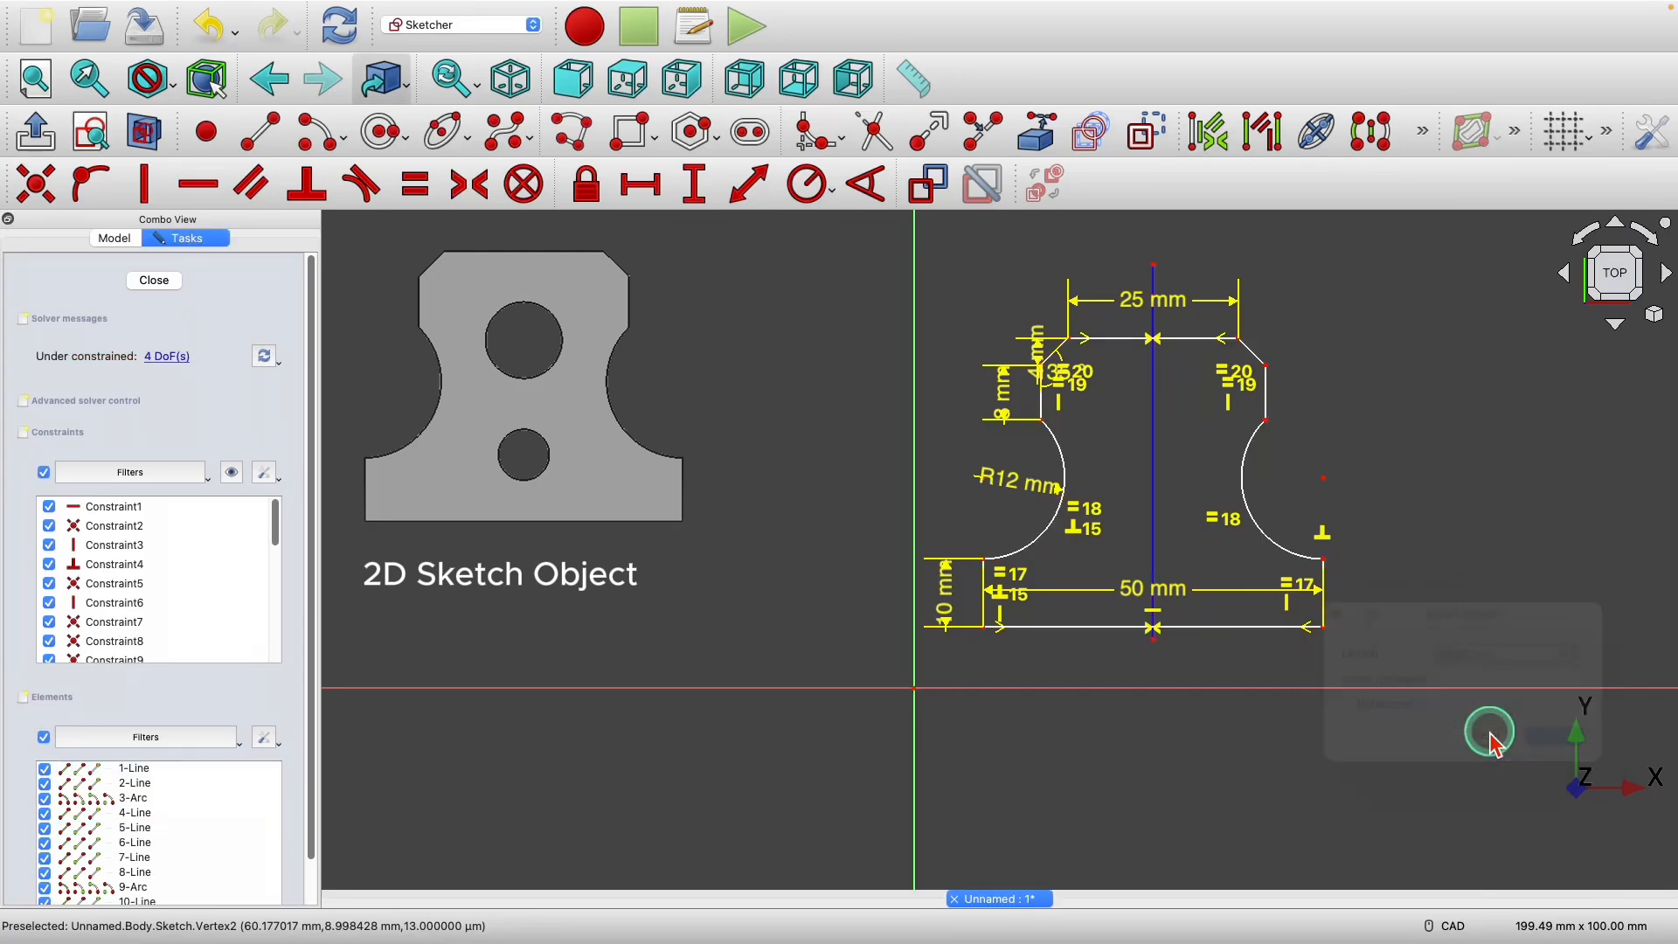
- Reposition the vertical construction line through the profile's middle and fix it in place with a Block constraint
scroll(1071, 433, up, 1)
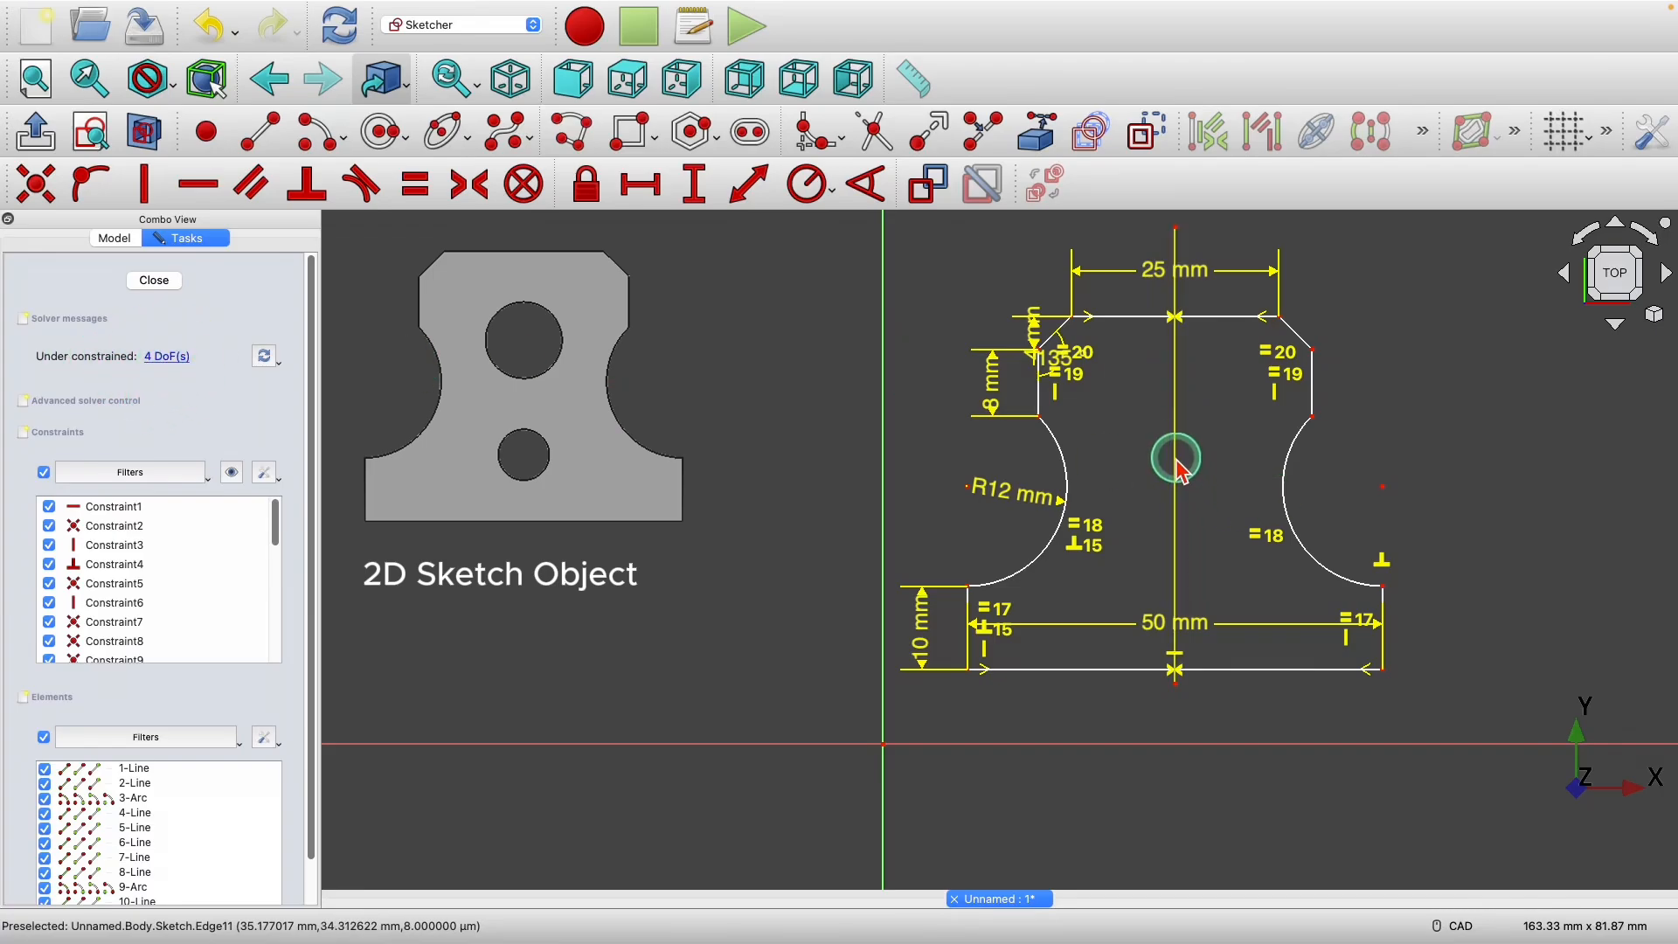
mouse_move(1176, 456)
mouse_down()
mouse_move(1242, 484)
mouse_move(1206, 452)
mouse_move(1205, 573)
mouse_move(1198, 506)
mouse_up()
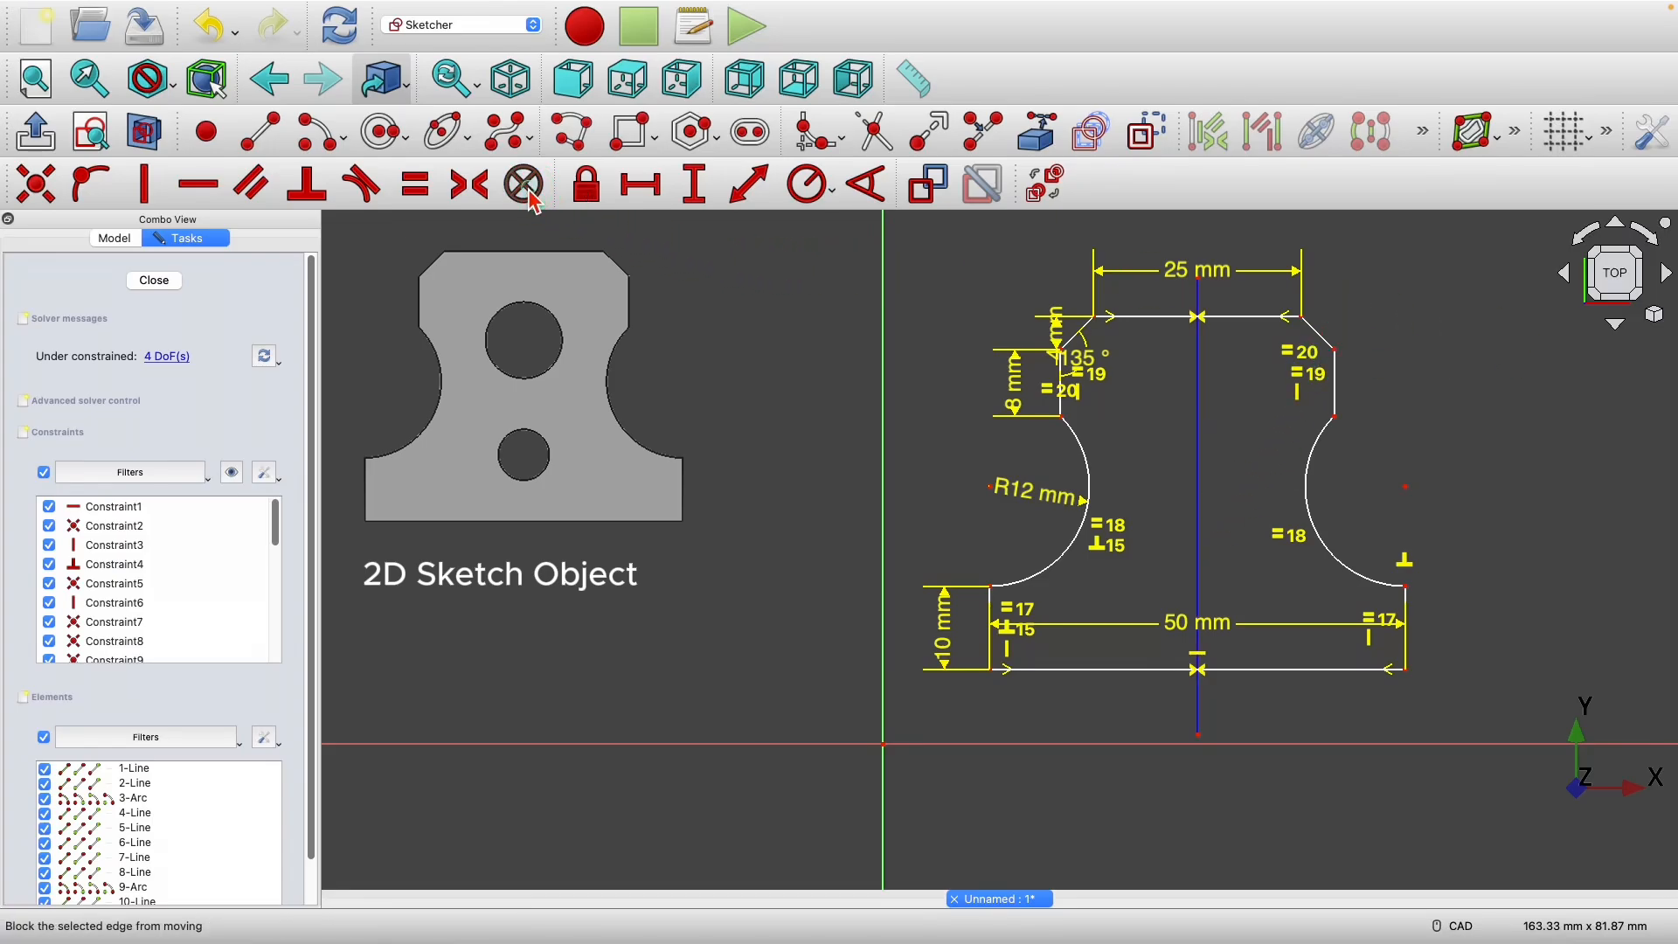
click(1200, 440)
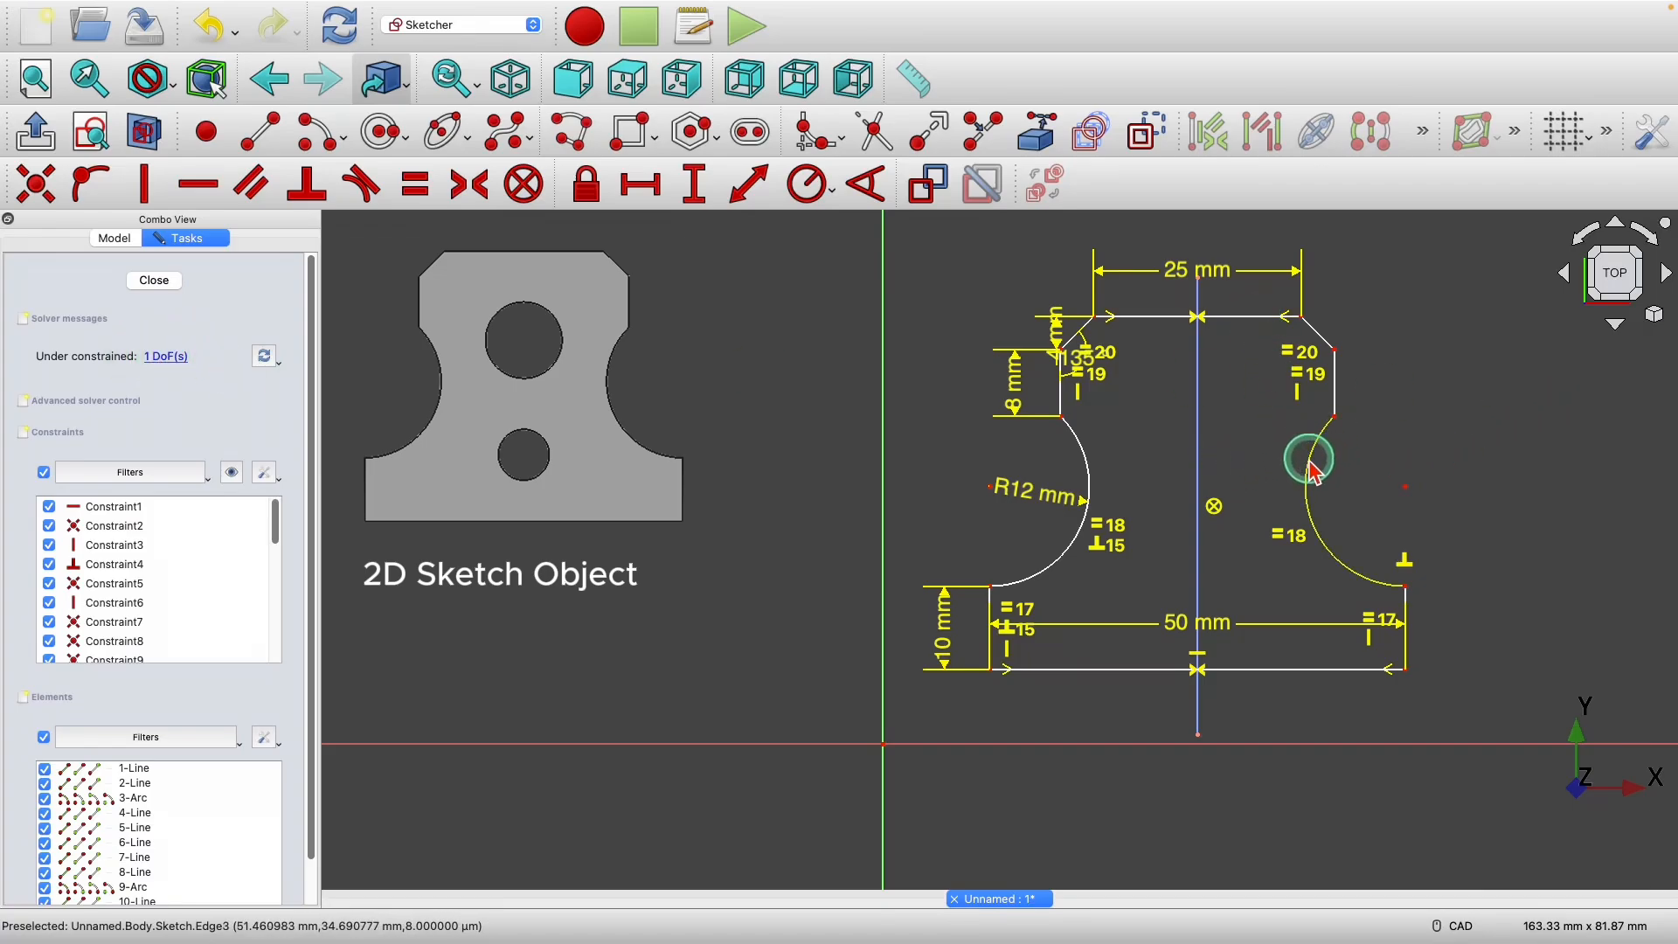
- Constrain the vertical distance between the profile's bottom-left corner and the sketch origin to 10 mm
mouse_move(1310, 456)
mouse_down()
mouse_move(1308, 440)
mouse_move(1307, 474)
mouse_move(1310, 417)
mouse_move(1321, 465)
mouse_up()
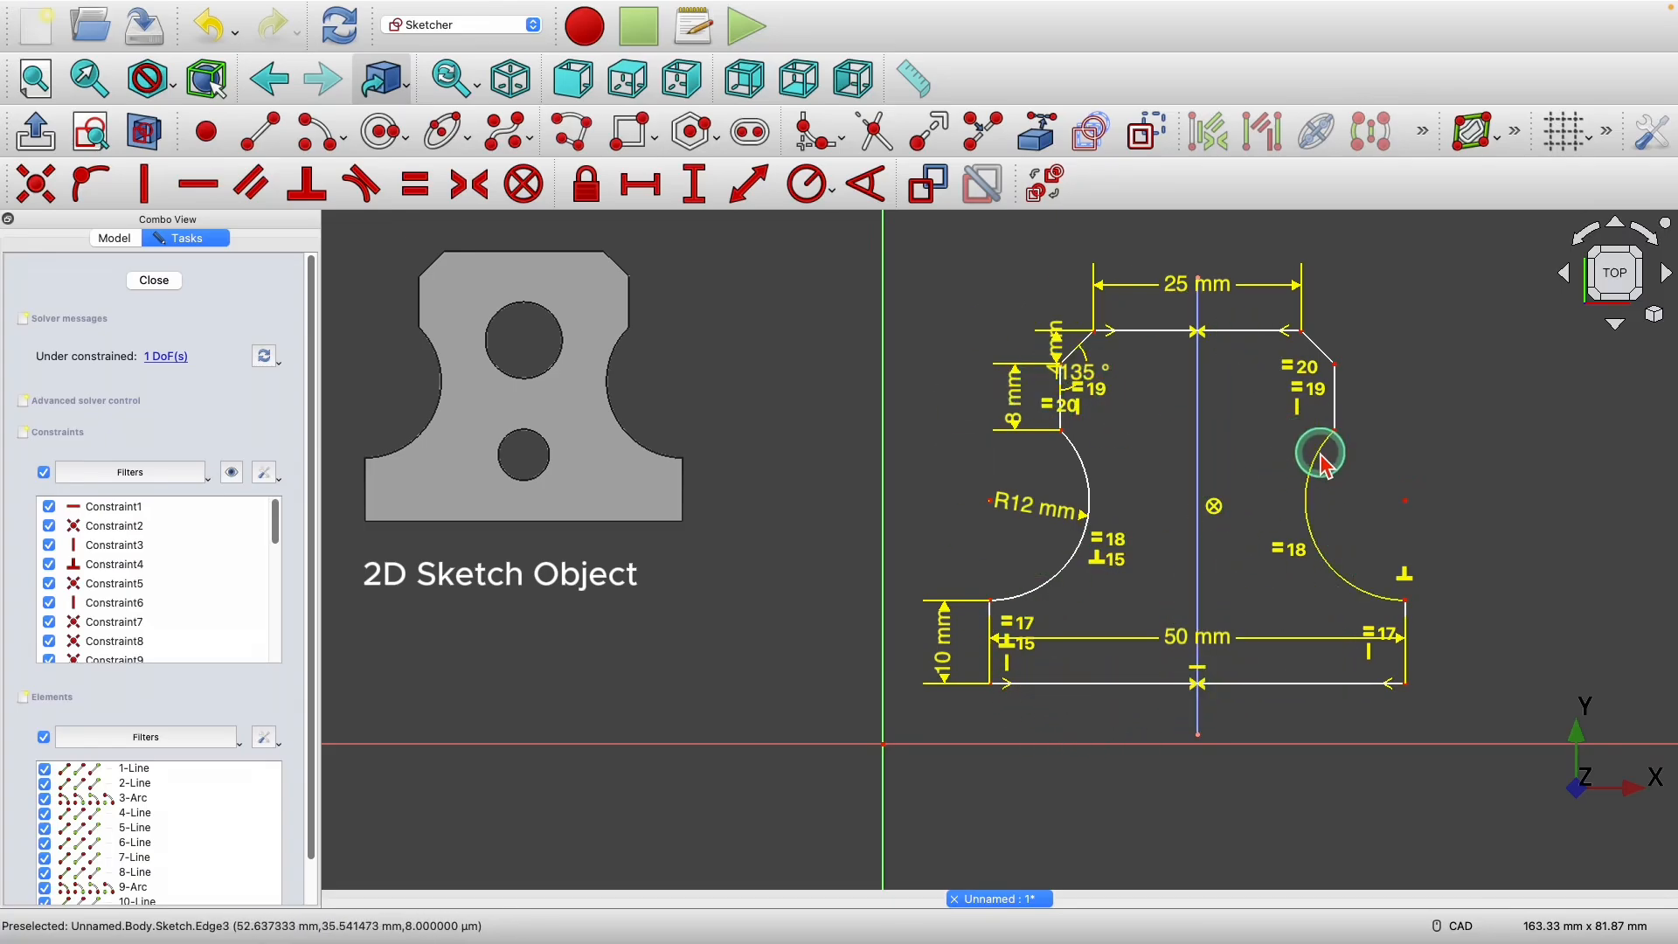
drag(1318, 454, 1320, 433)
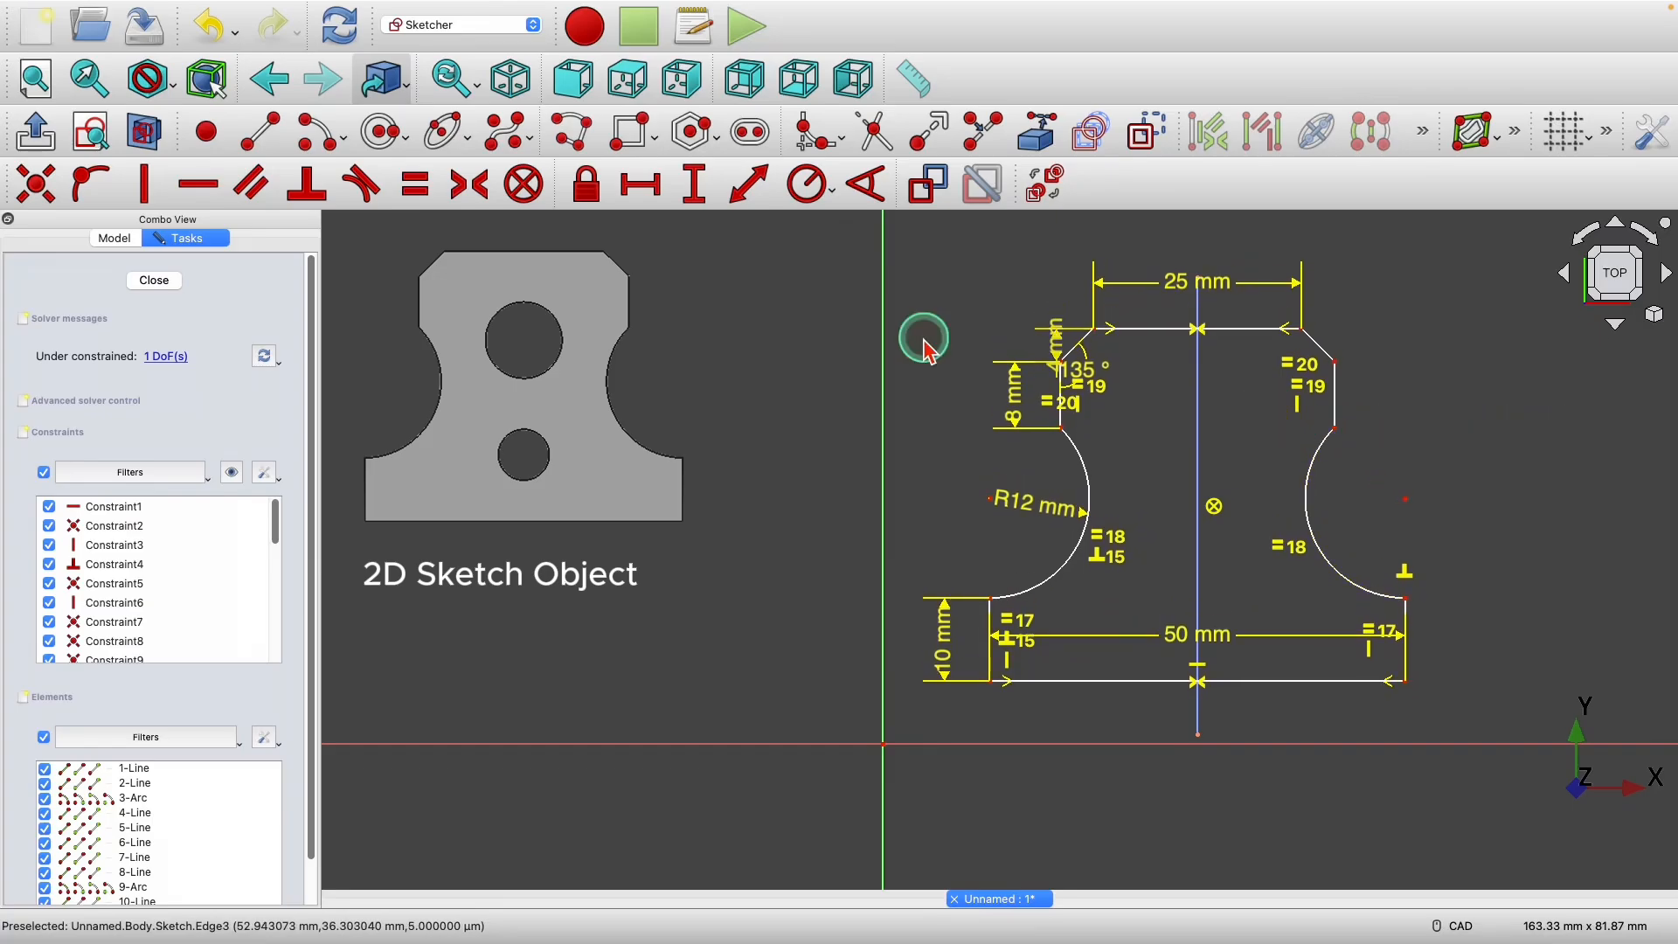
click(697, 202)
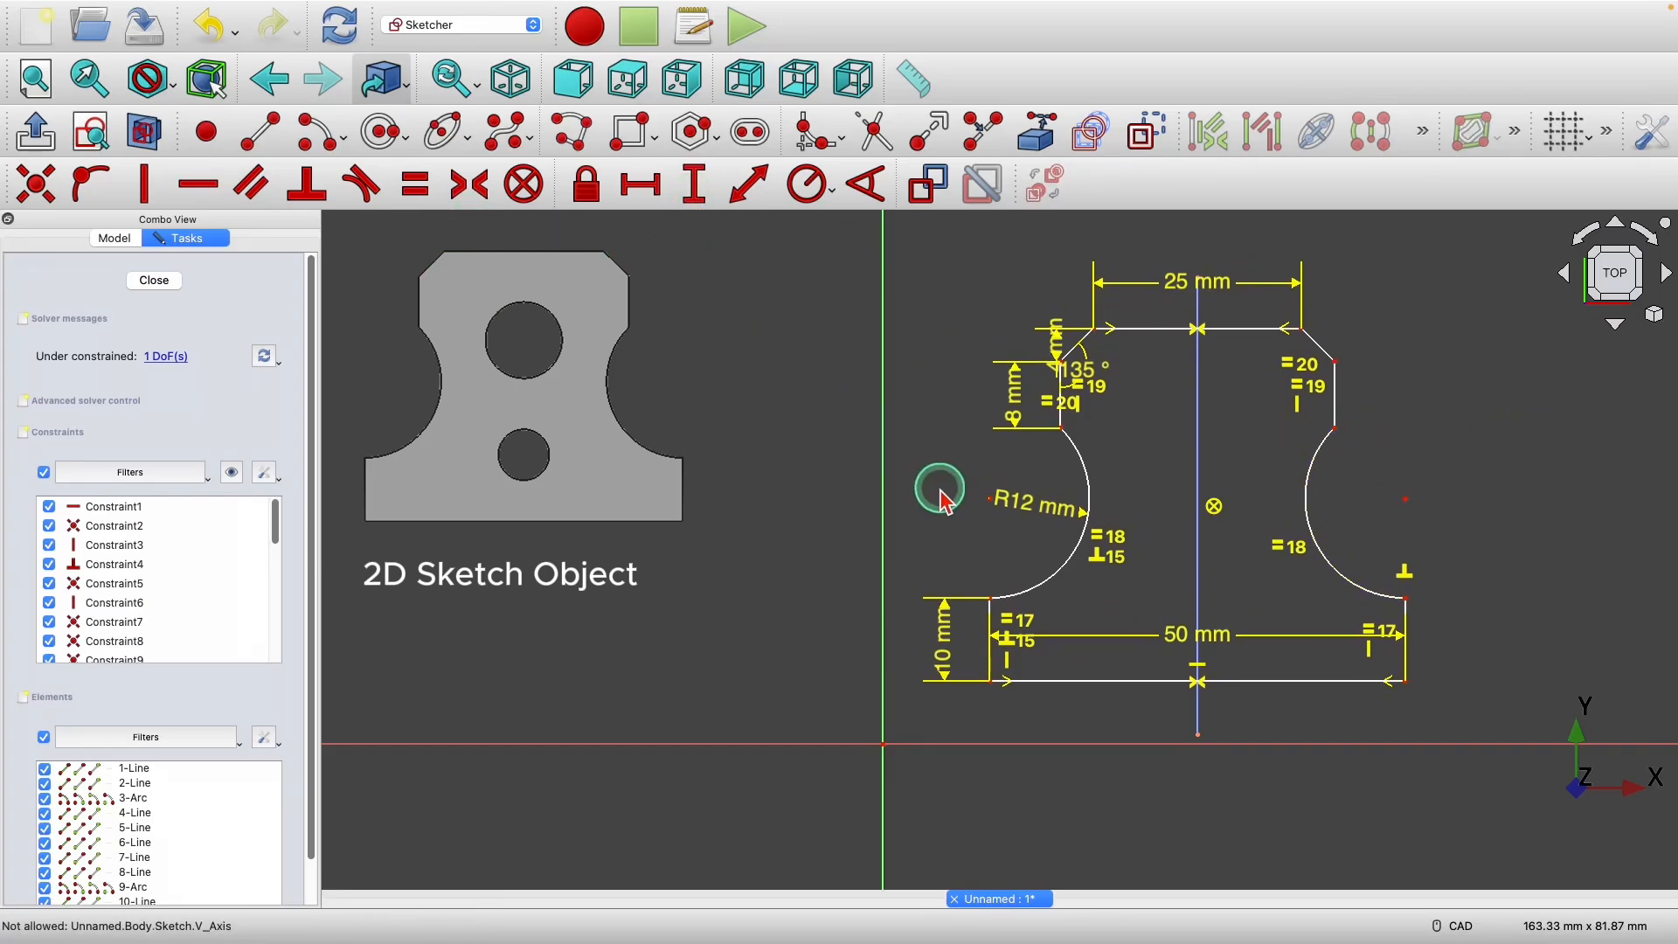
click(992, 687)
click(884, 744)
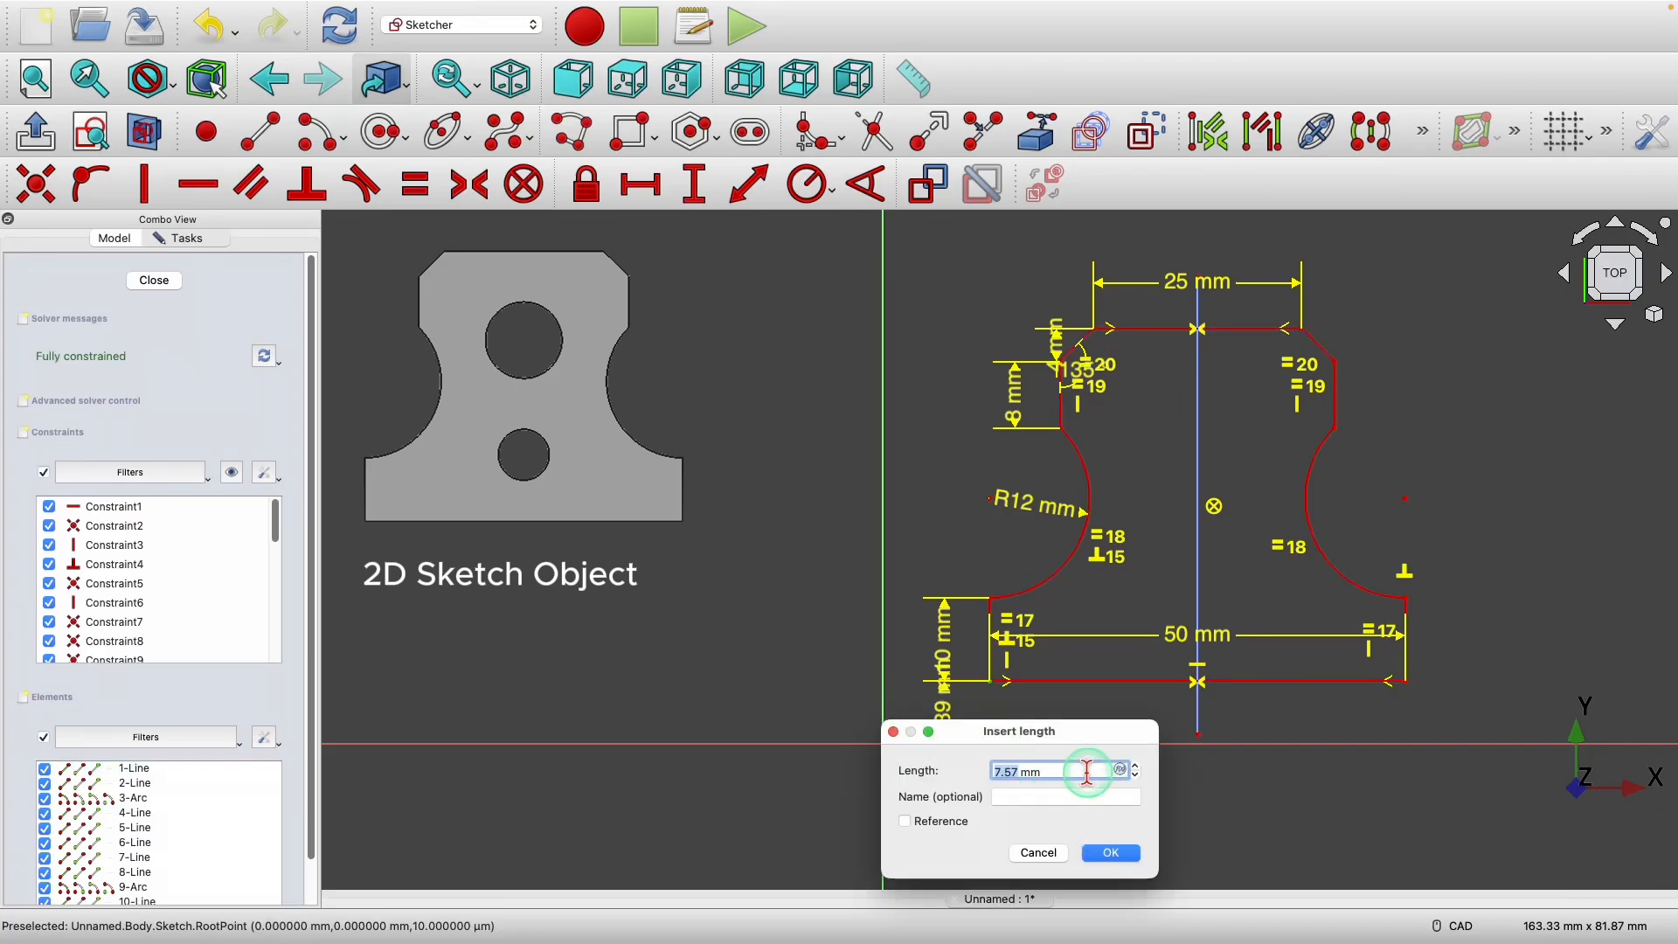
key(Return)
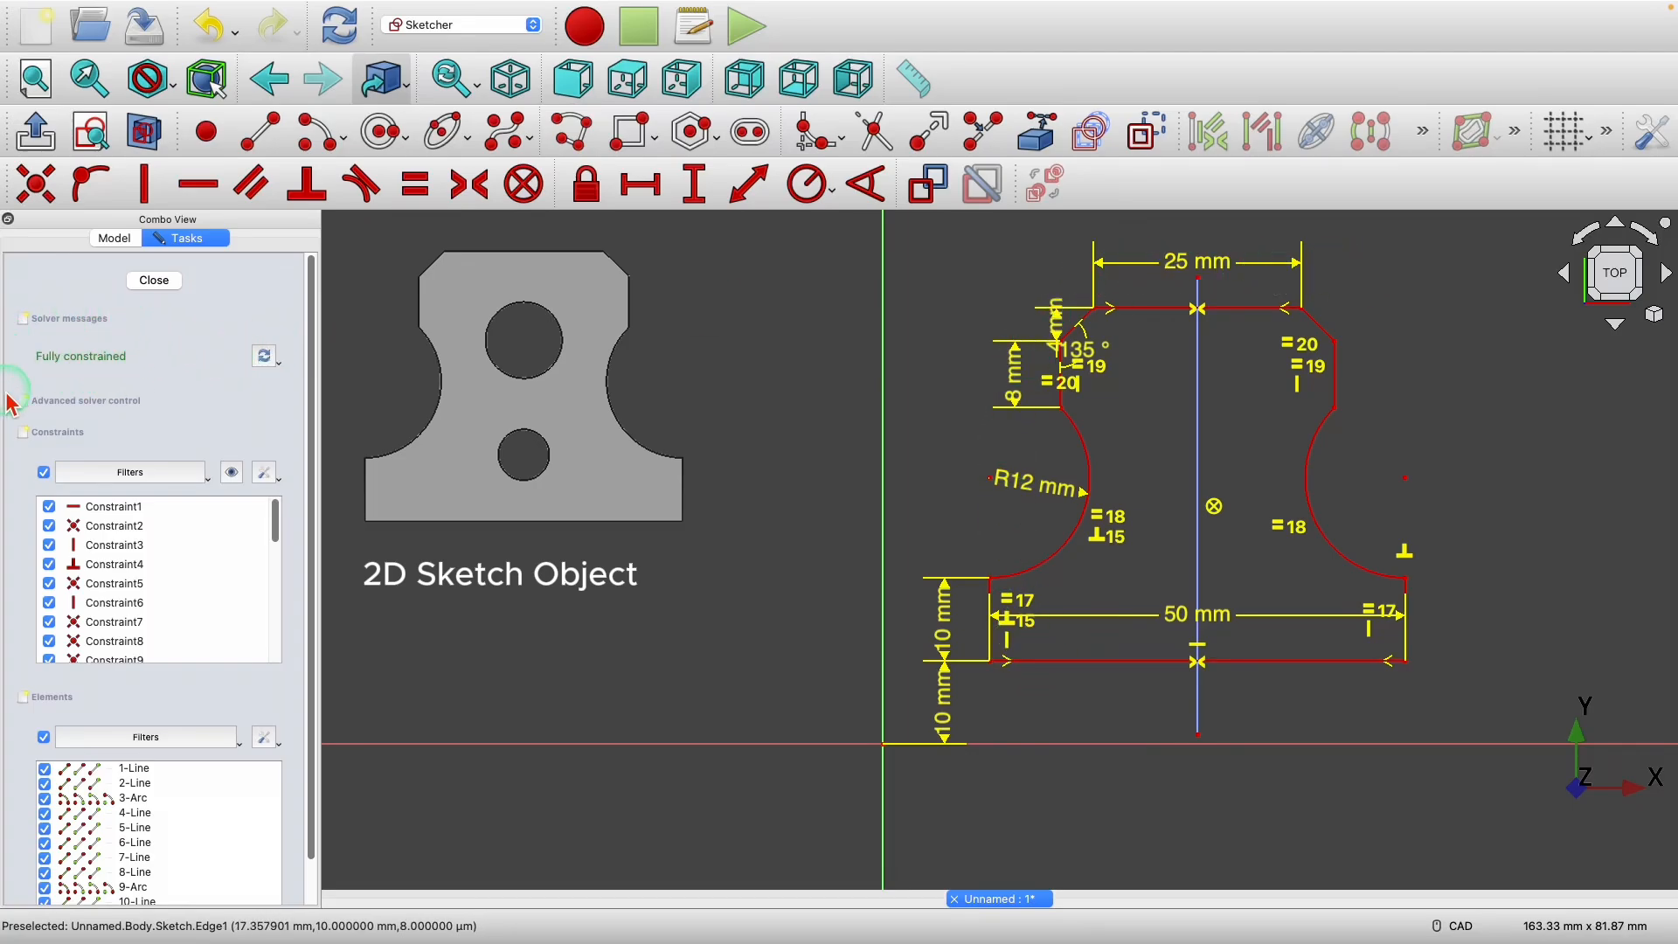
- Draw two circles centred on the construction line, the upper about 5.3 mm and the lower about 4.1 mm in radius
scroll(1273, 374, down, 3)
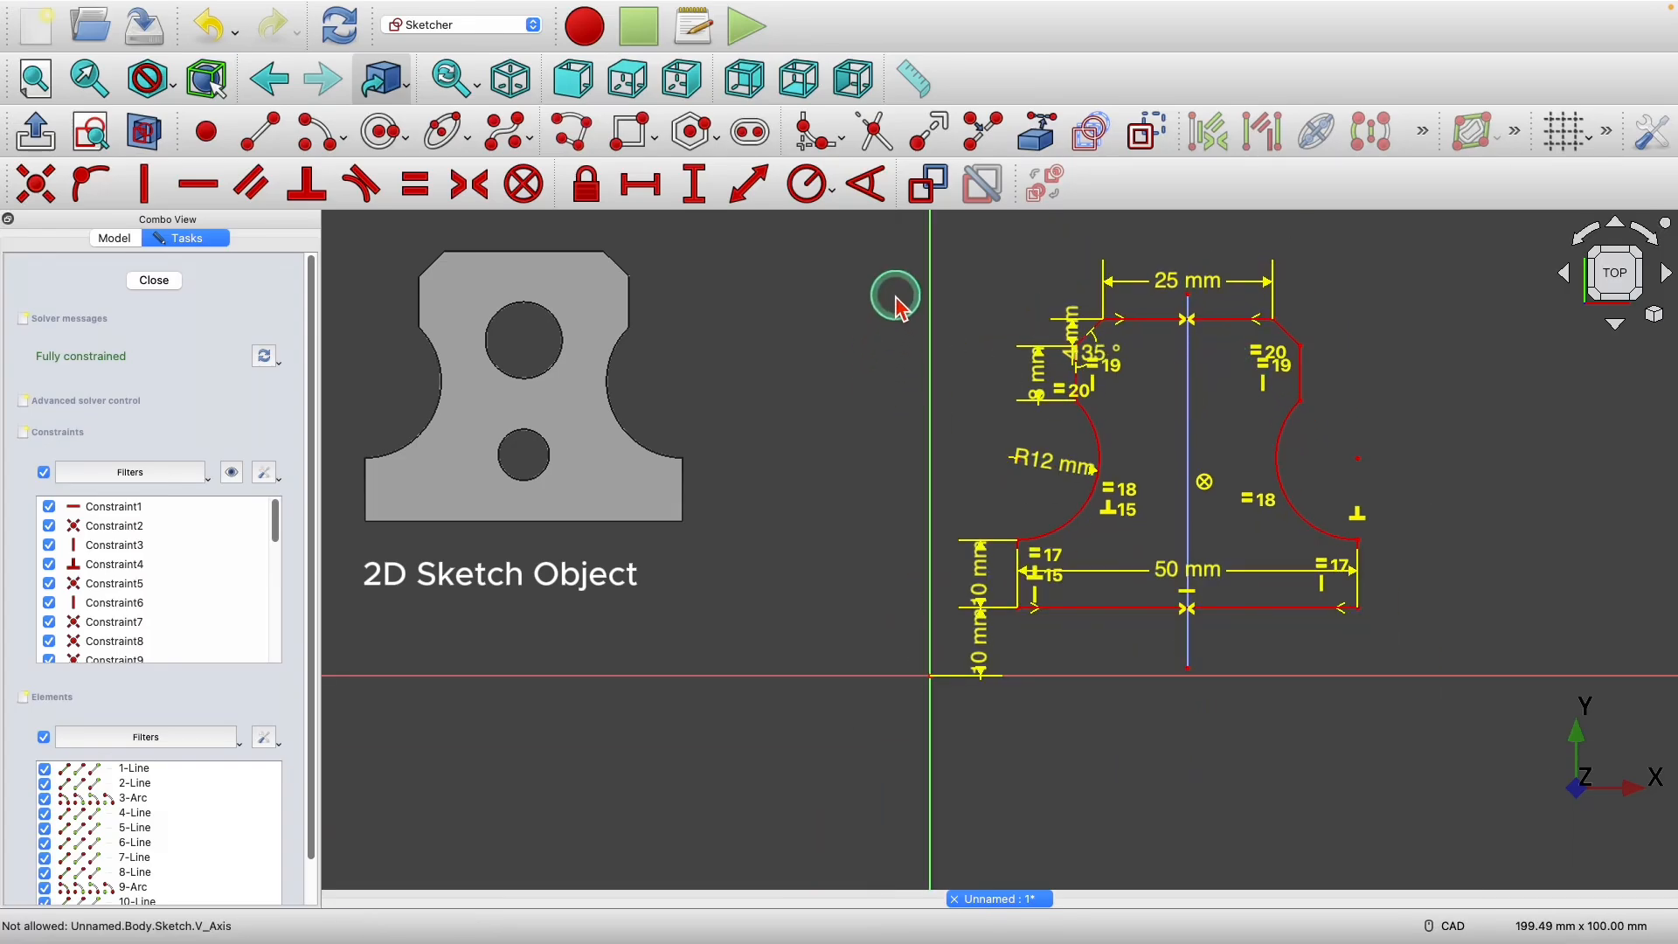
click(384, 135)
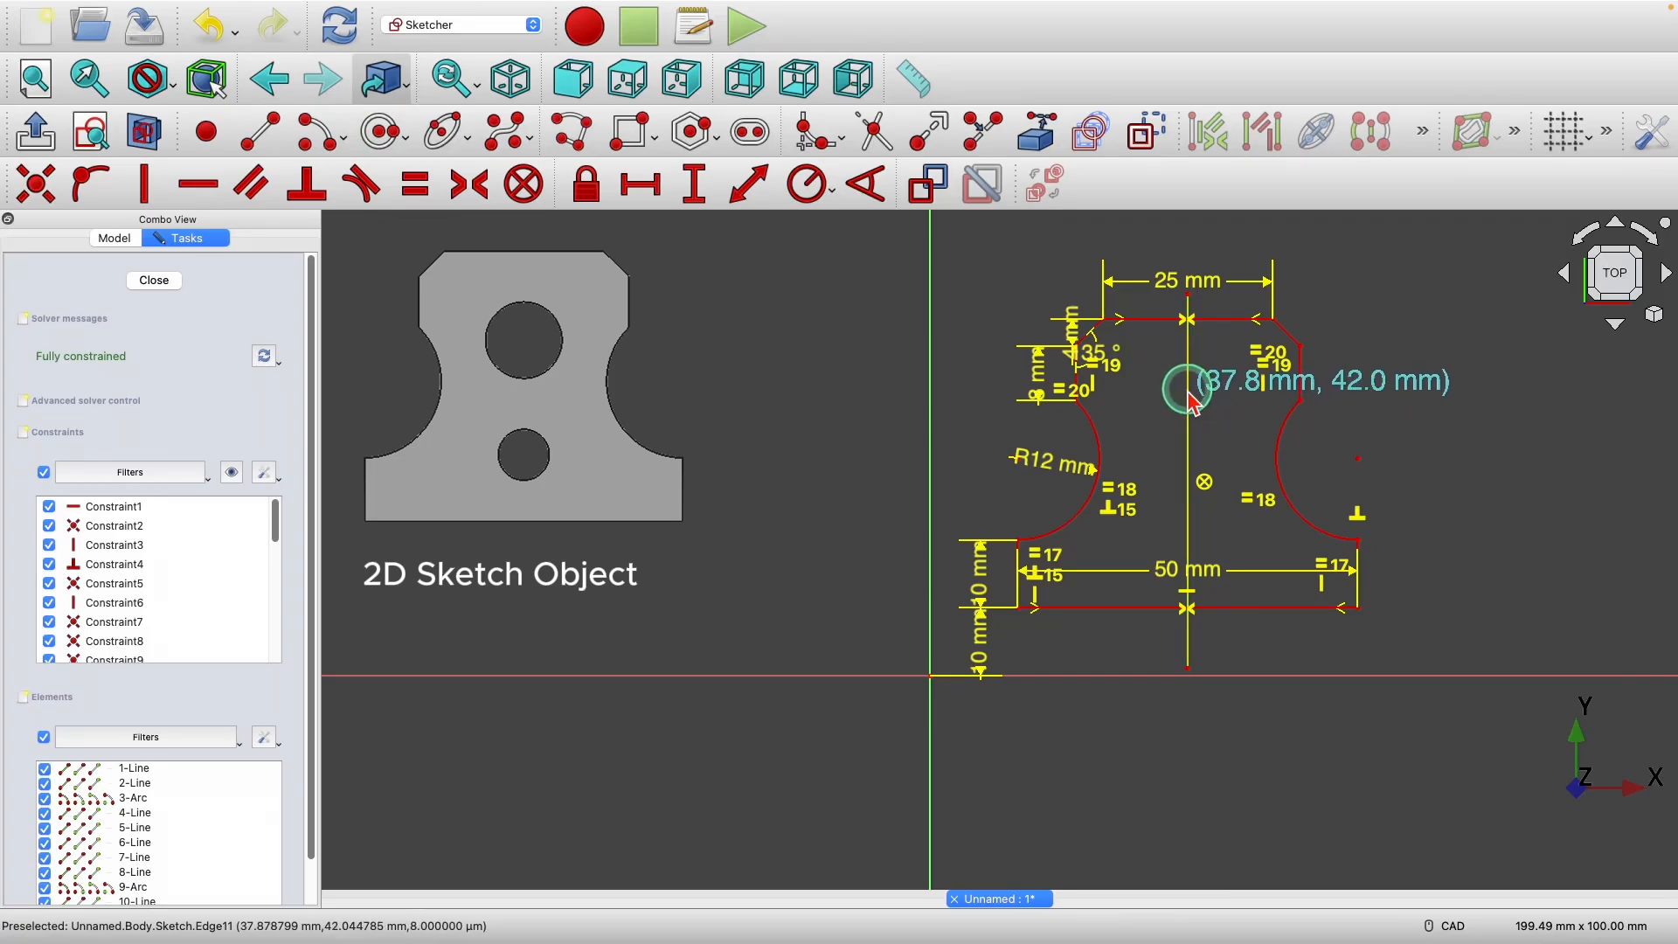
click(1188, 390)
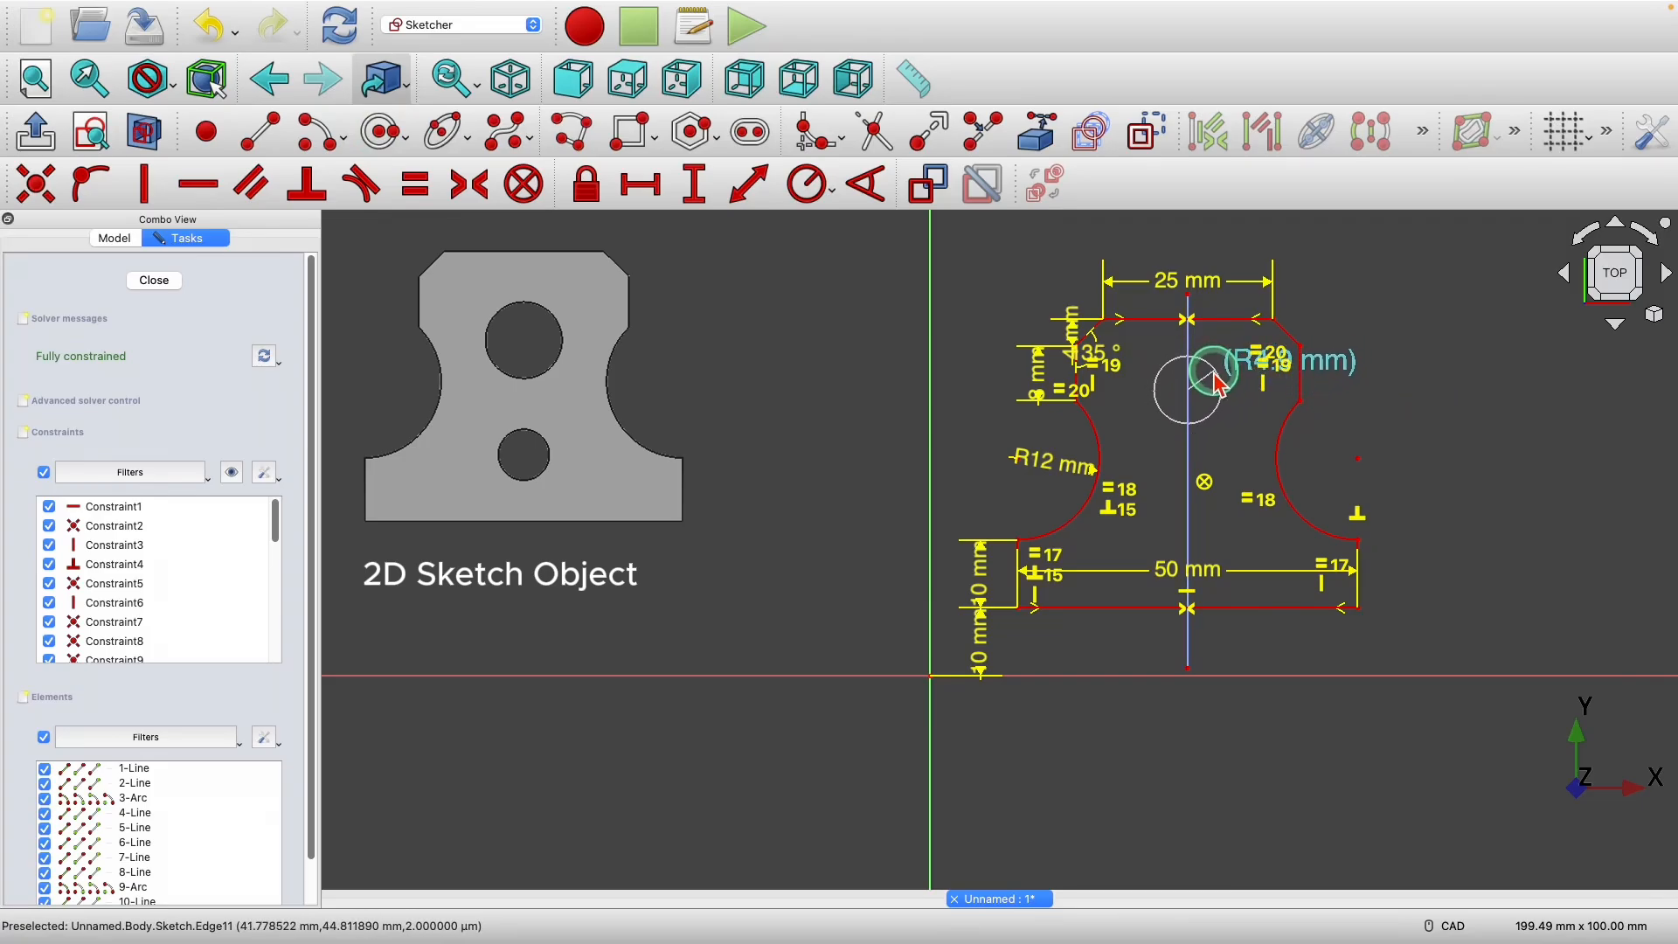
click(1224, 384)
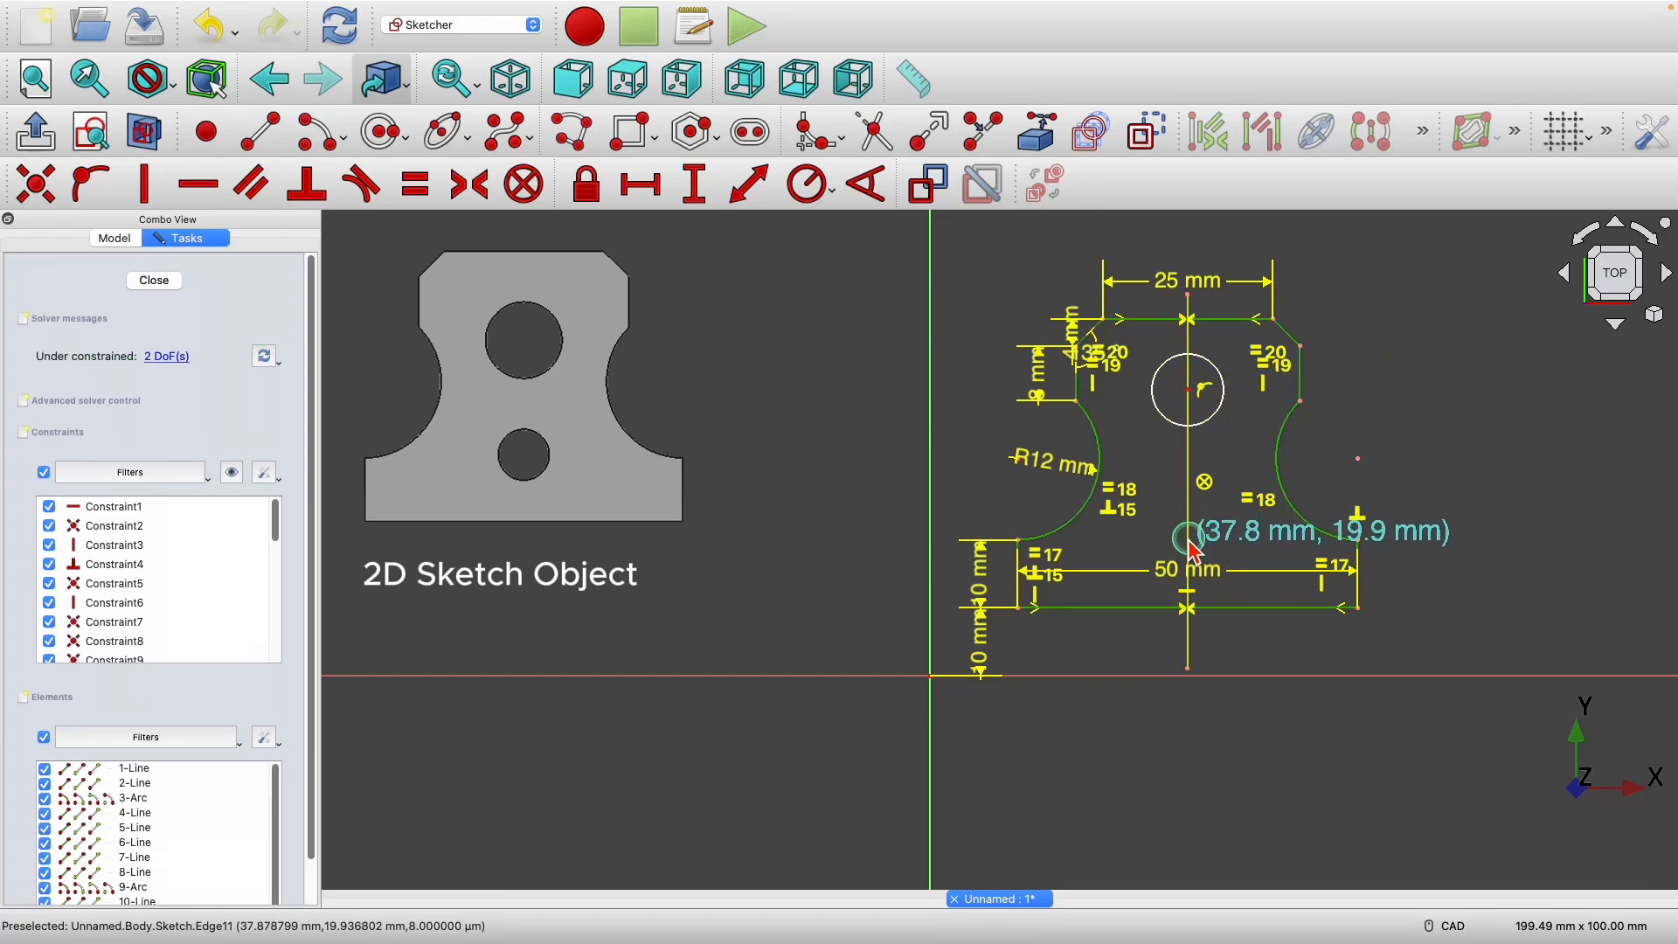
click(1188, 540)
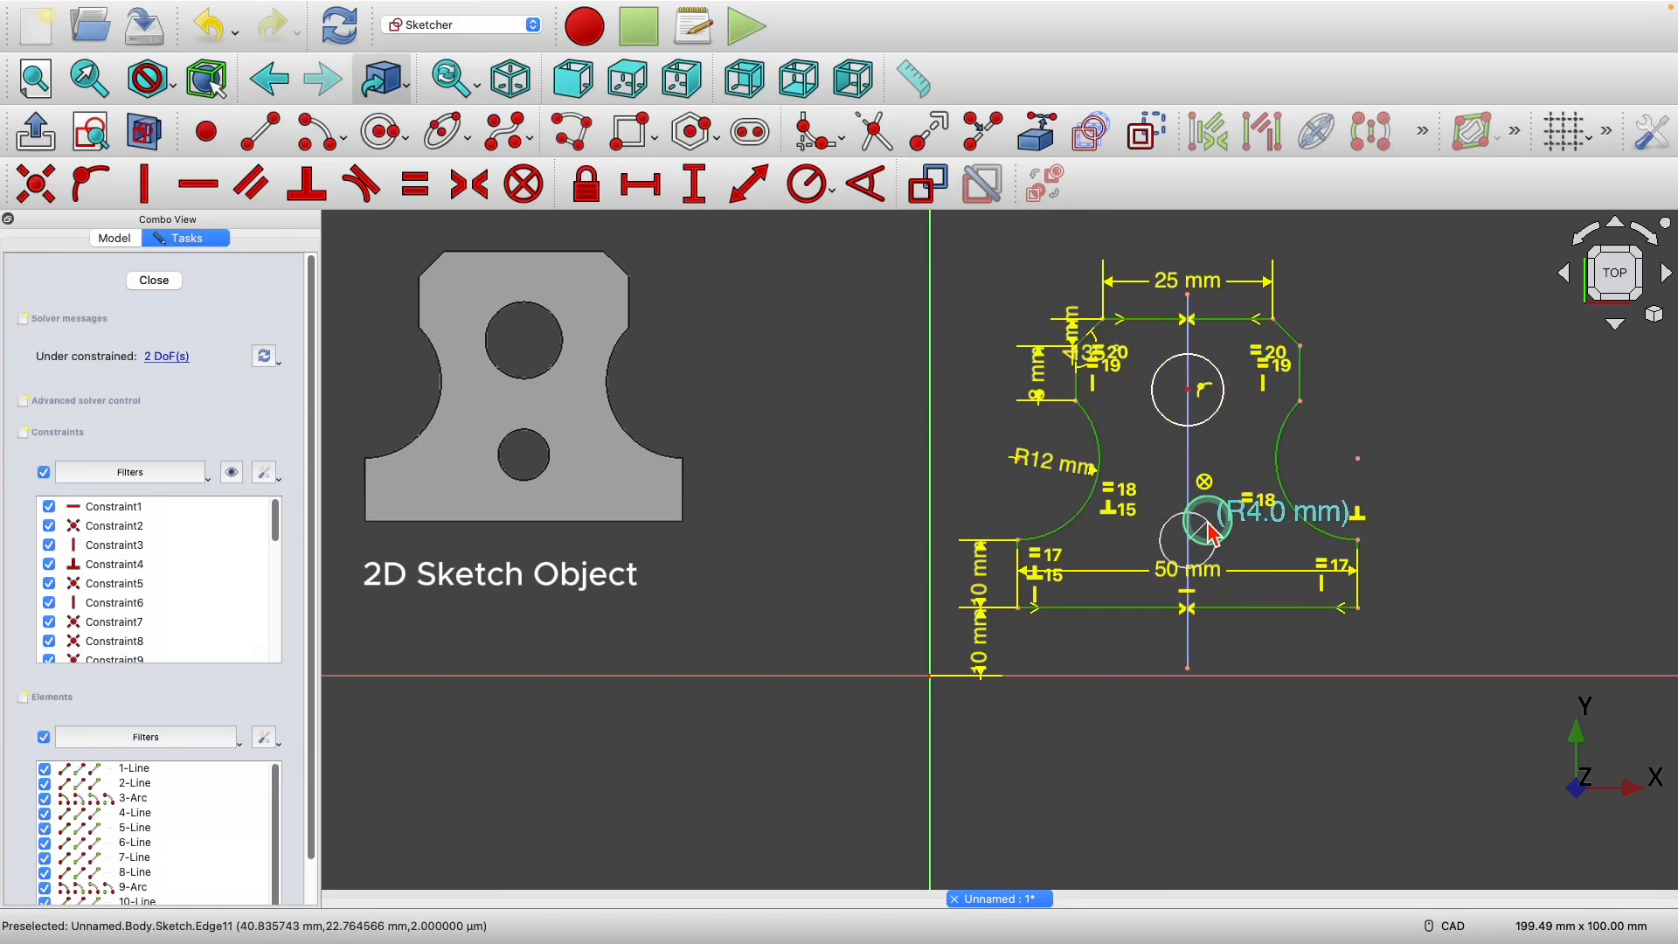
click(1213, 530)
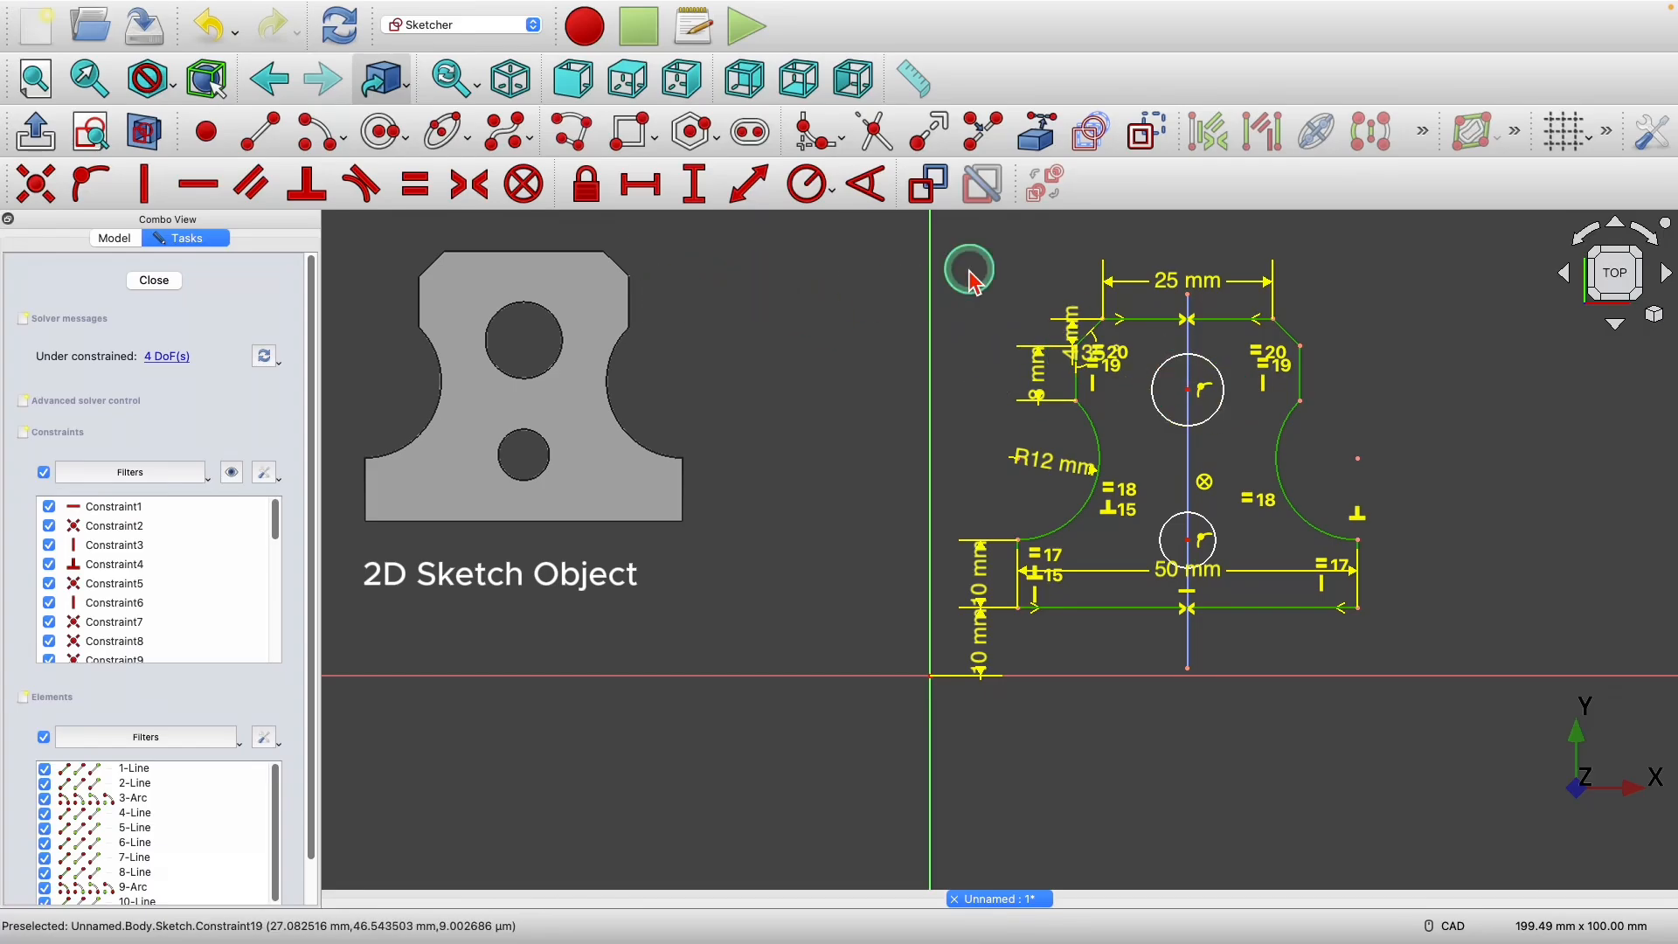
- Constrain the upper circle's radius to 6 mm and the lower circle's radius to 4 mm
click(1215, 409)
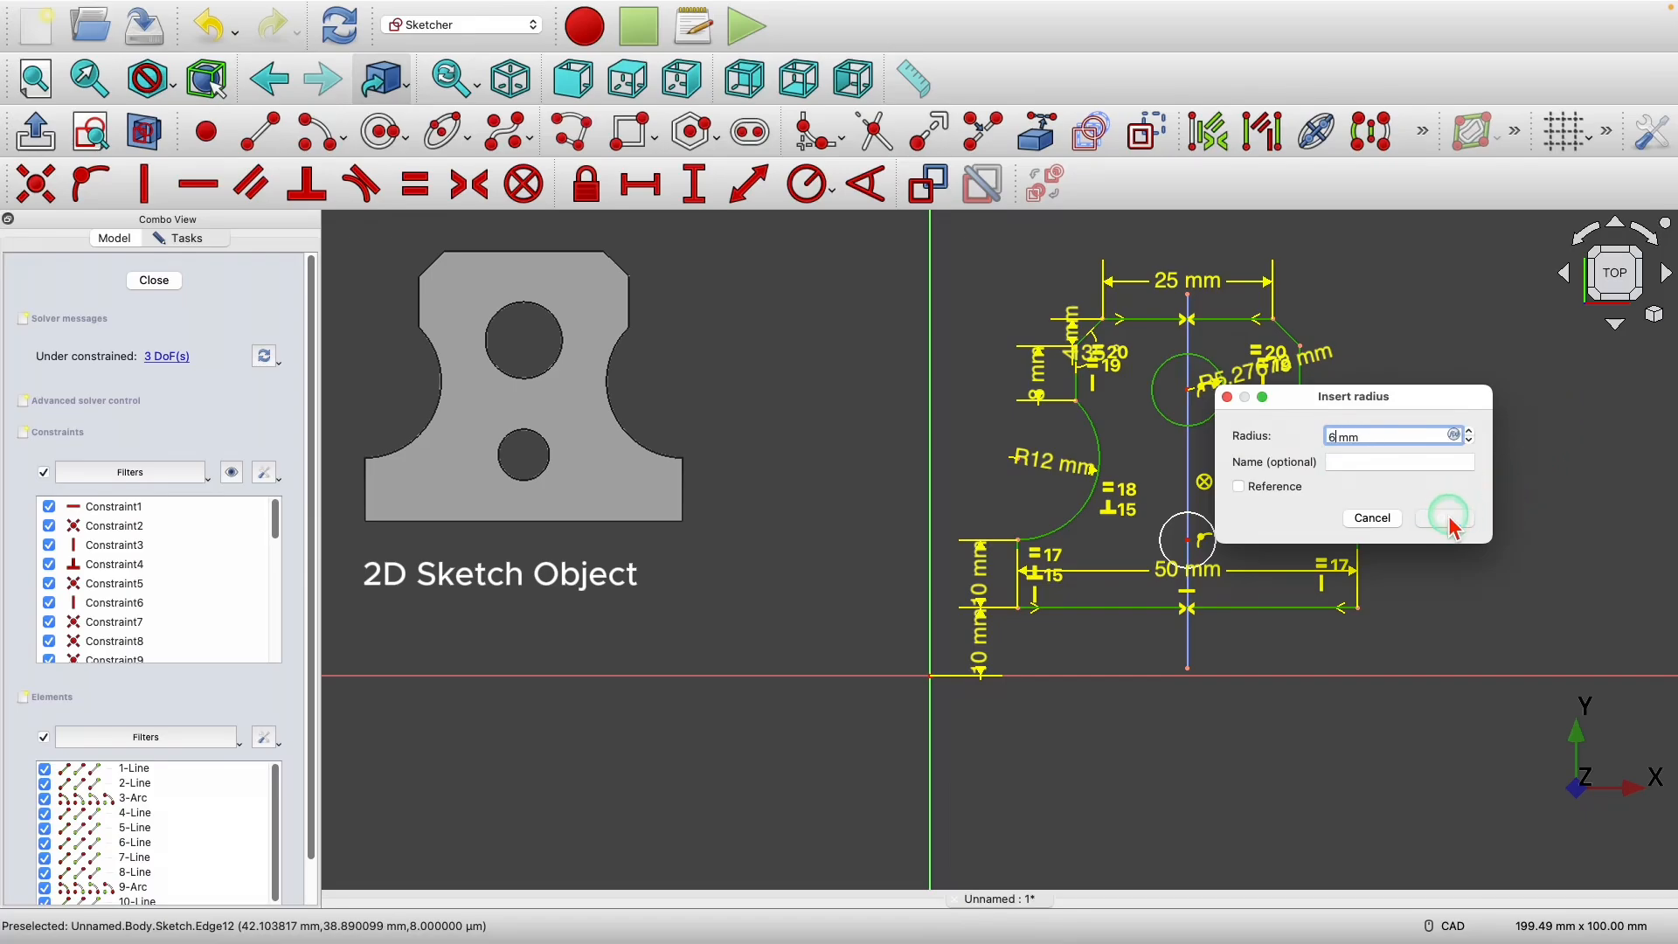
click(1450, 522)
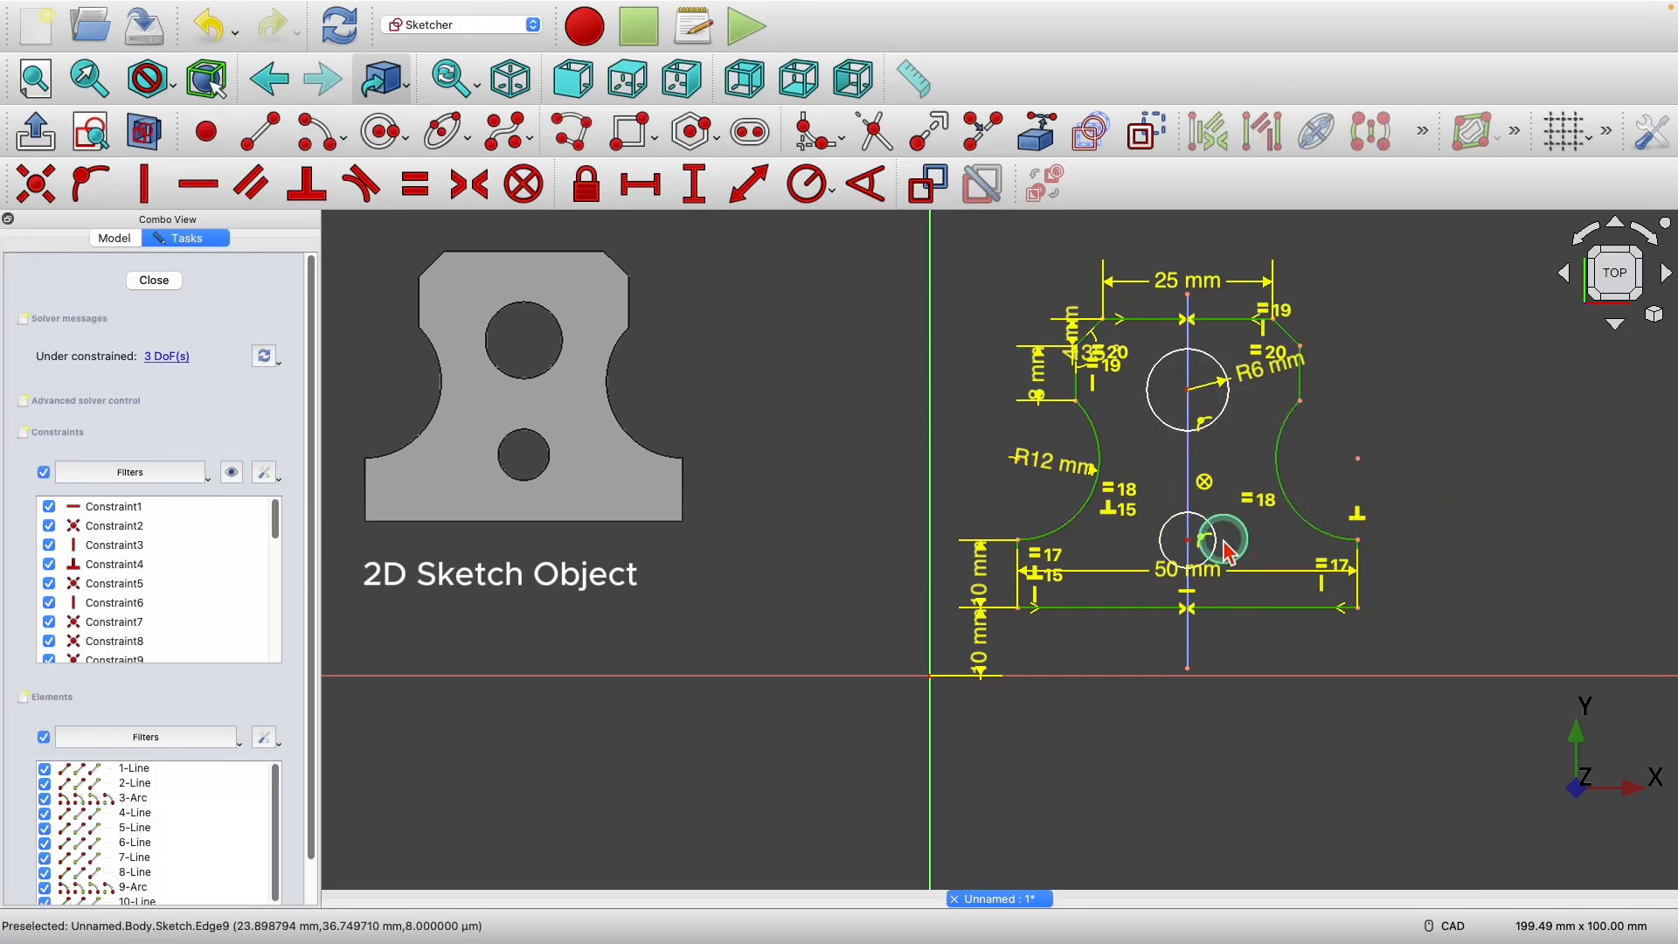
click(1225, 543)
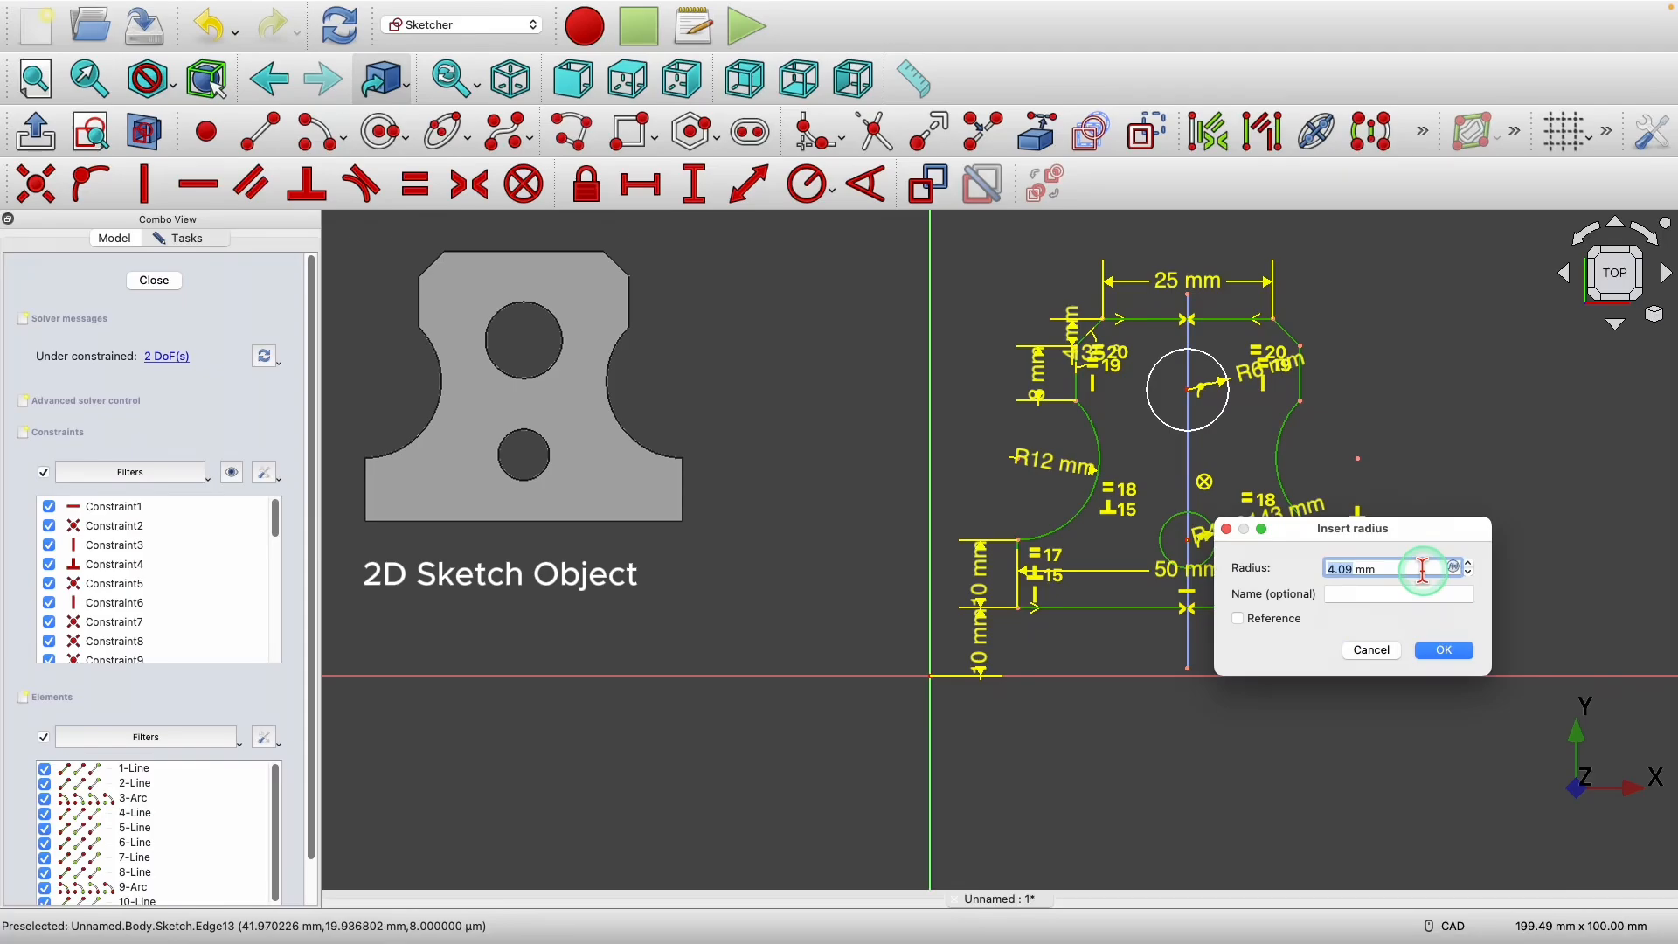
click(1444, 651)
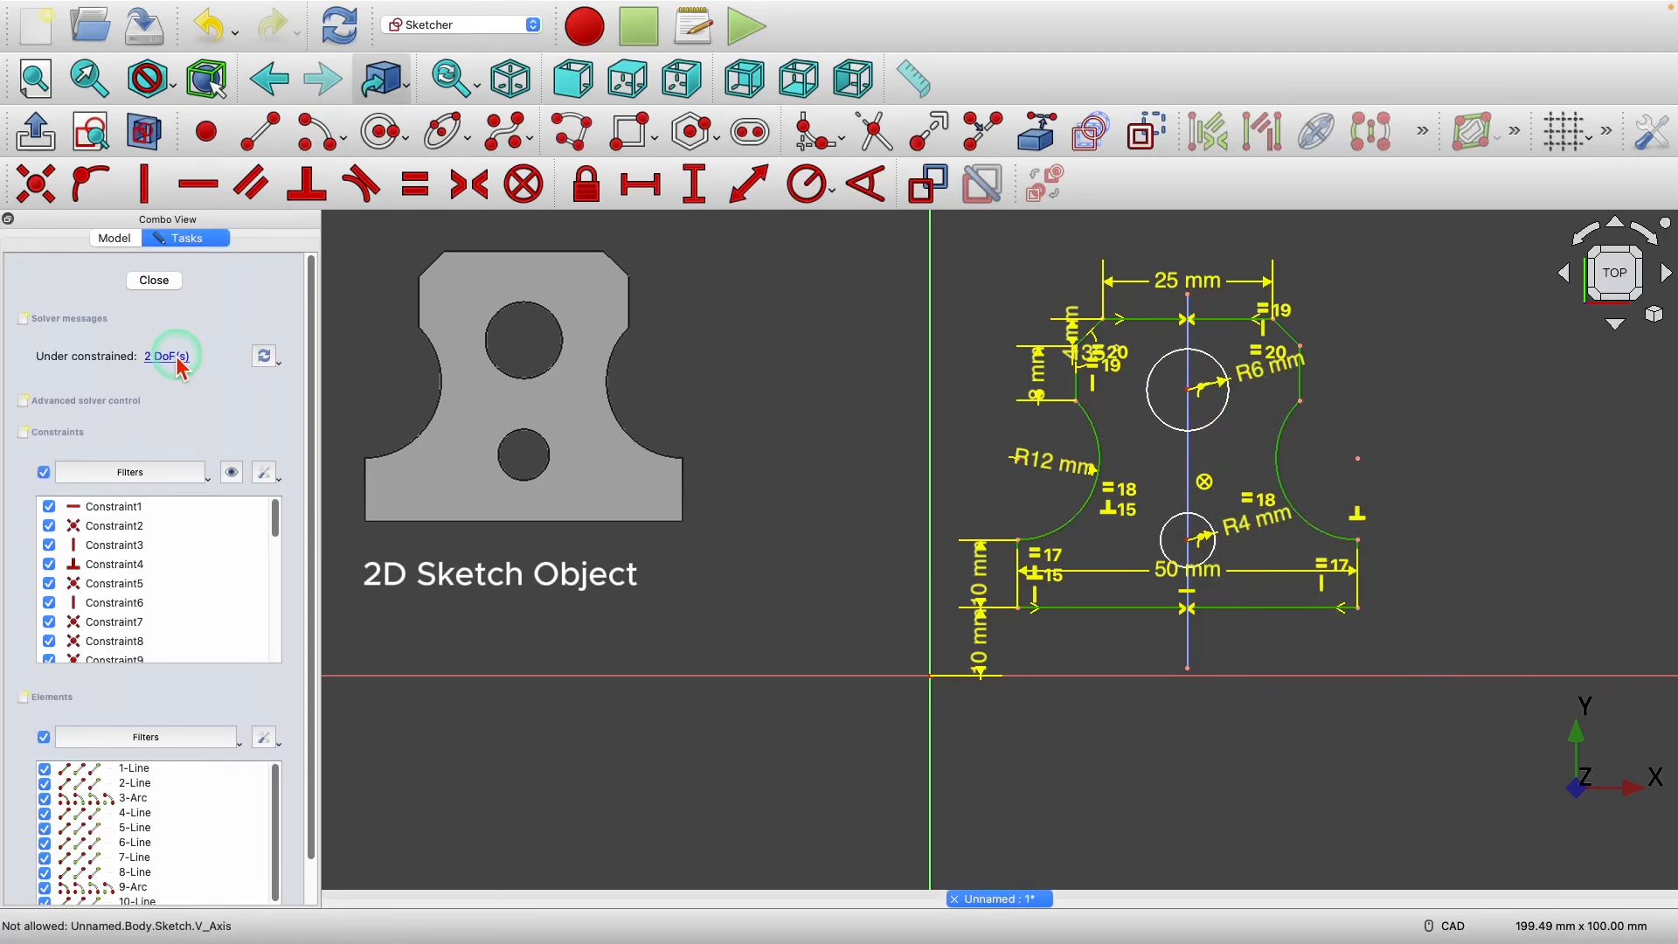
click(1225, 419)
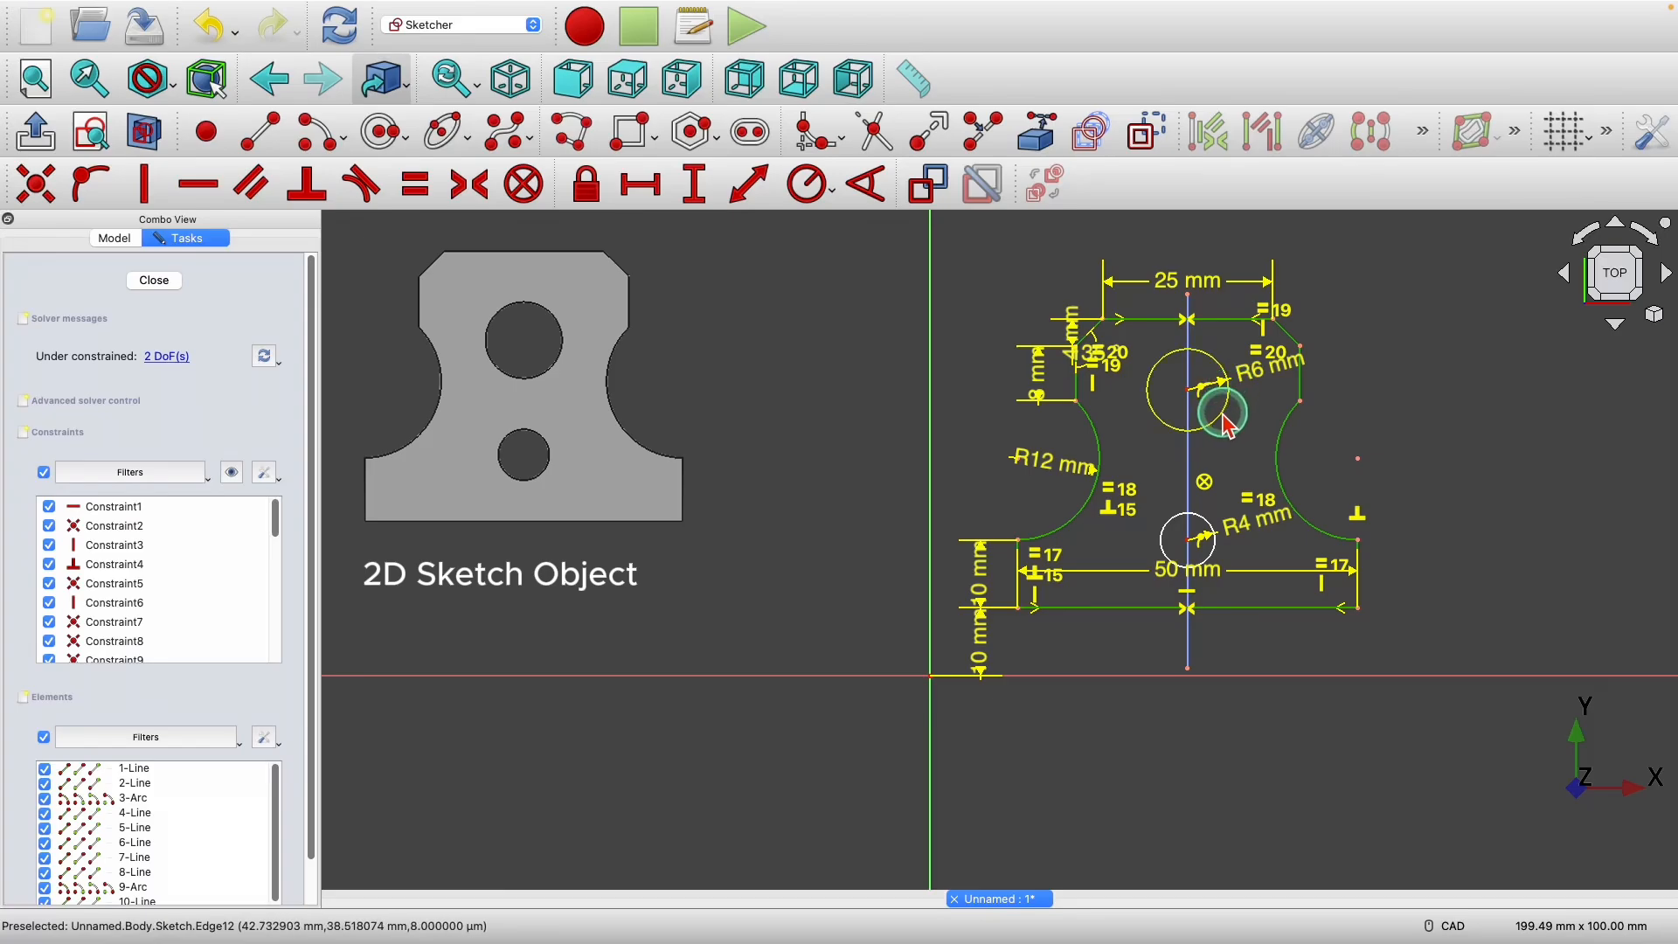
click(1224, 425)
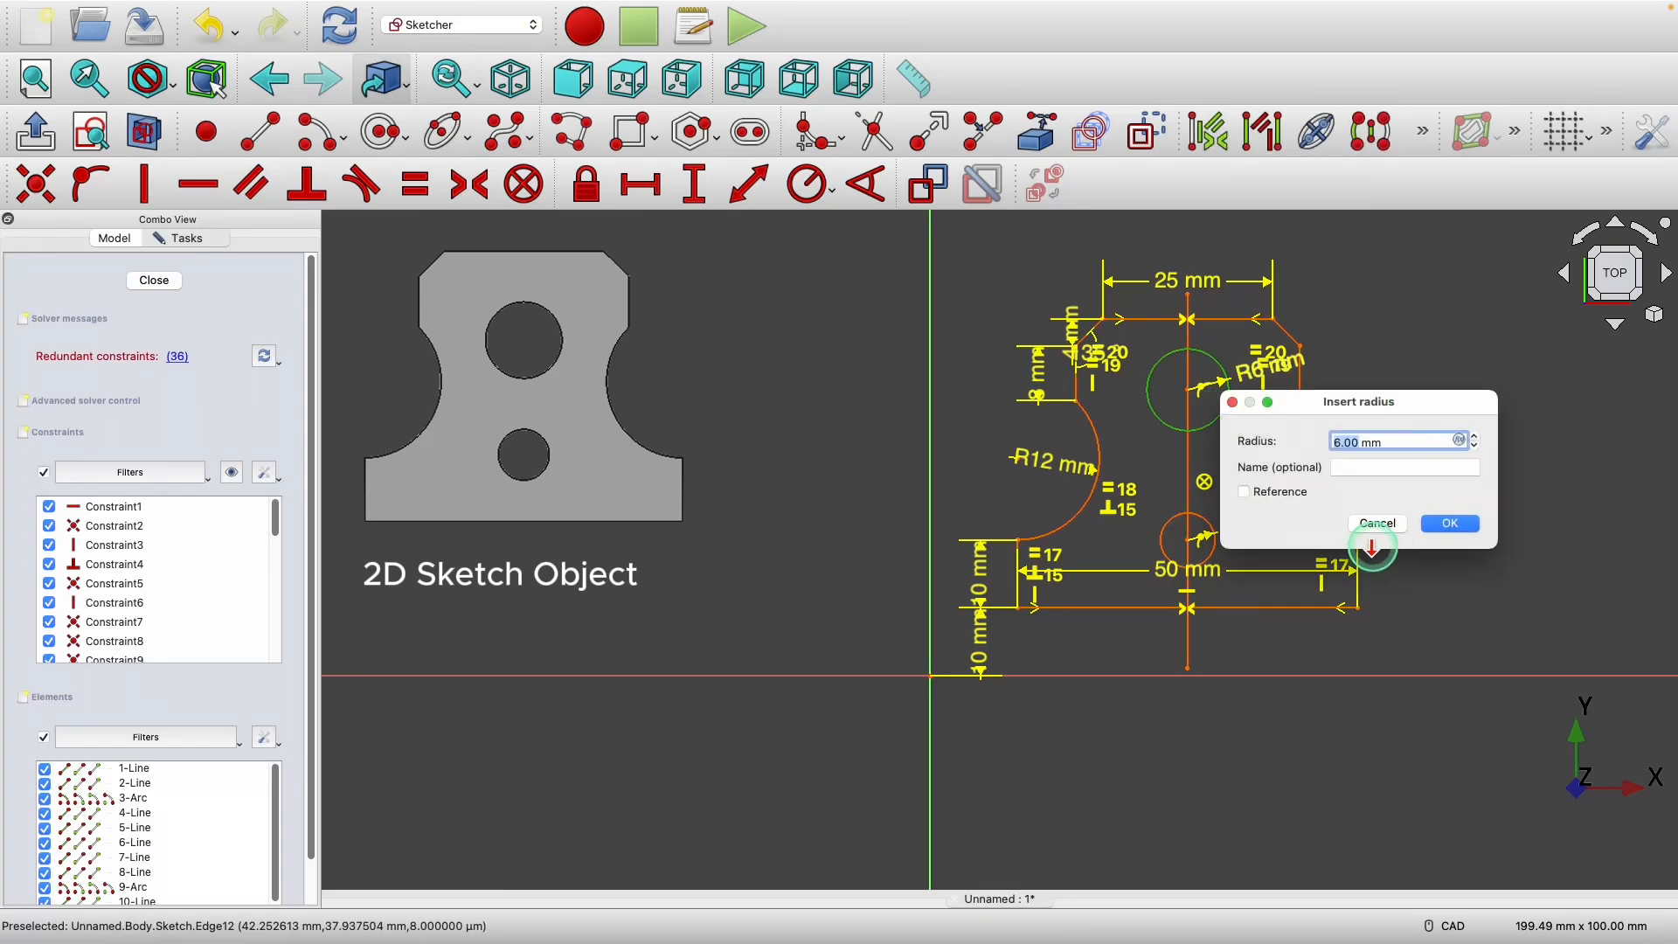
click(1378, 522)
click(1512, 428)
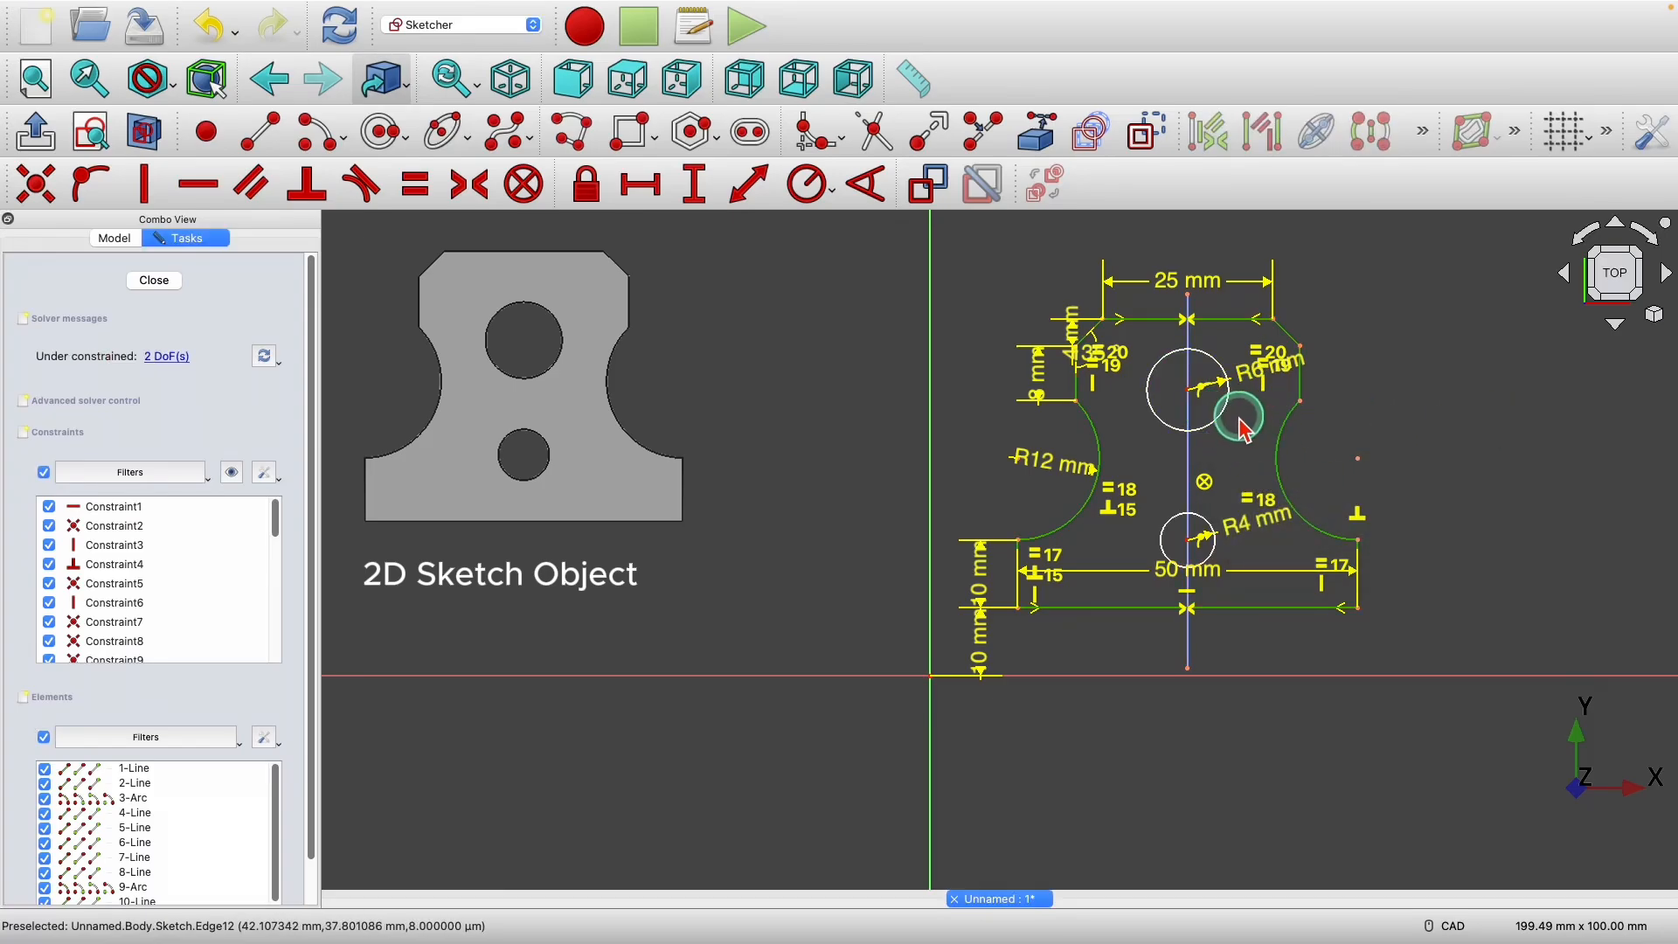
- Shift both circles along the construction line to test their remaining vertical freedom
mouse_move(1228, 419)
mouse_down()
mouse_move(1224, 407)
mouse_move(1227, 431)
mouse_up()
click(1238, 592)
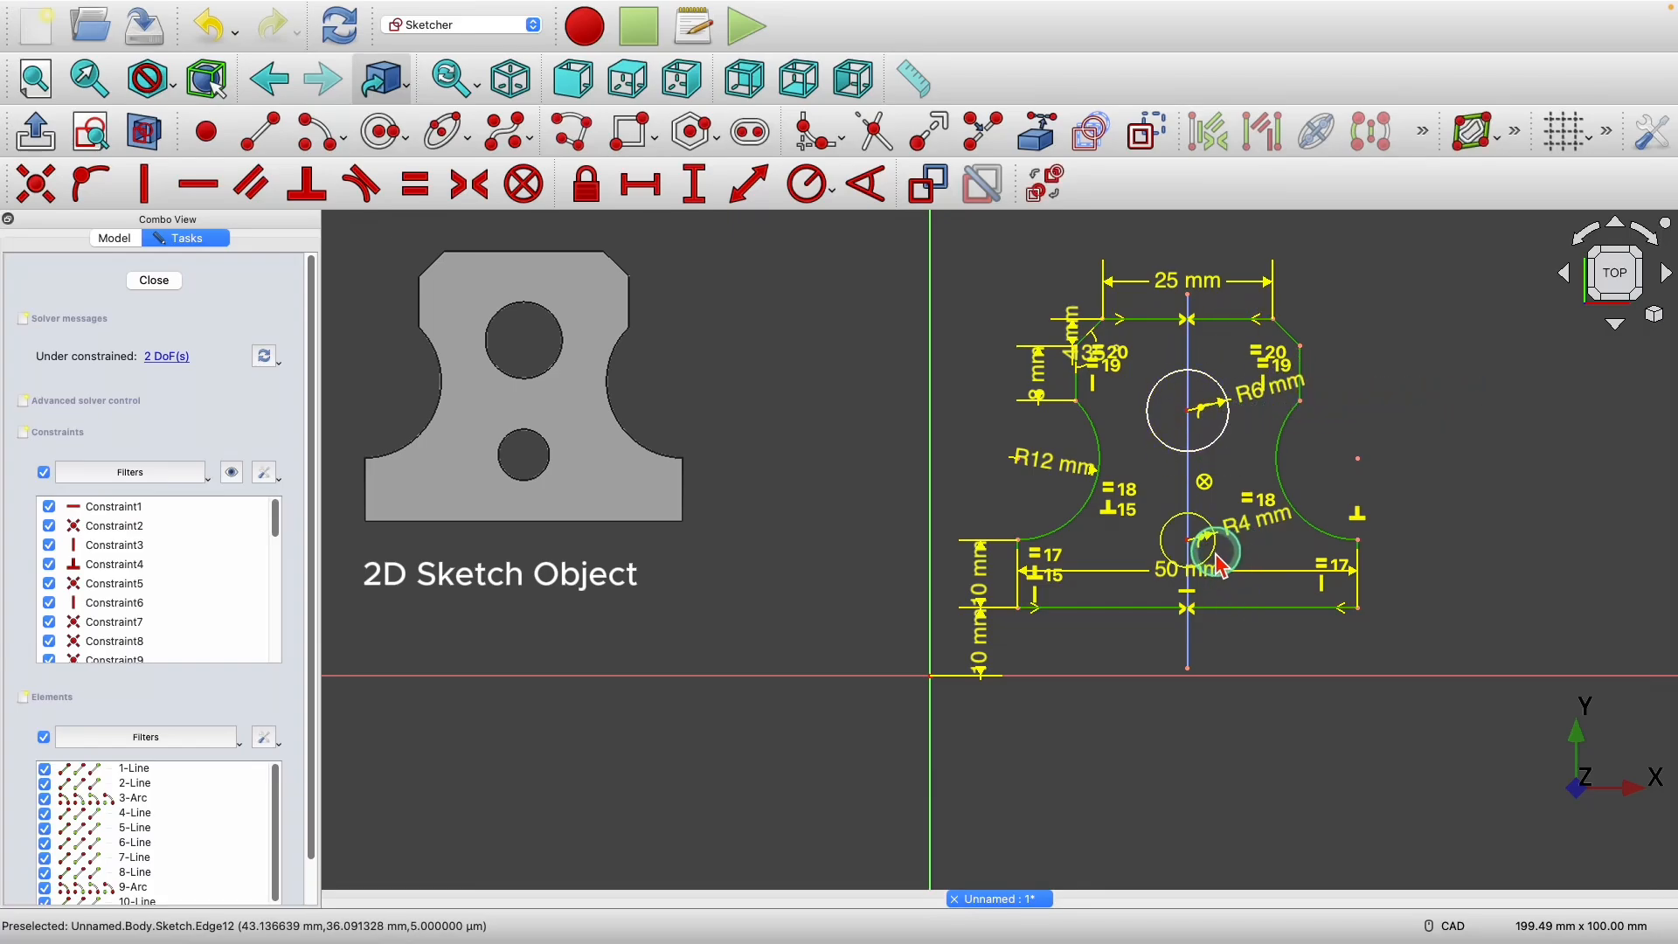
drag(1221, 566, 1223, 557)
click(1520, 446)
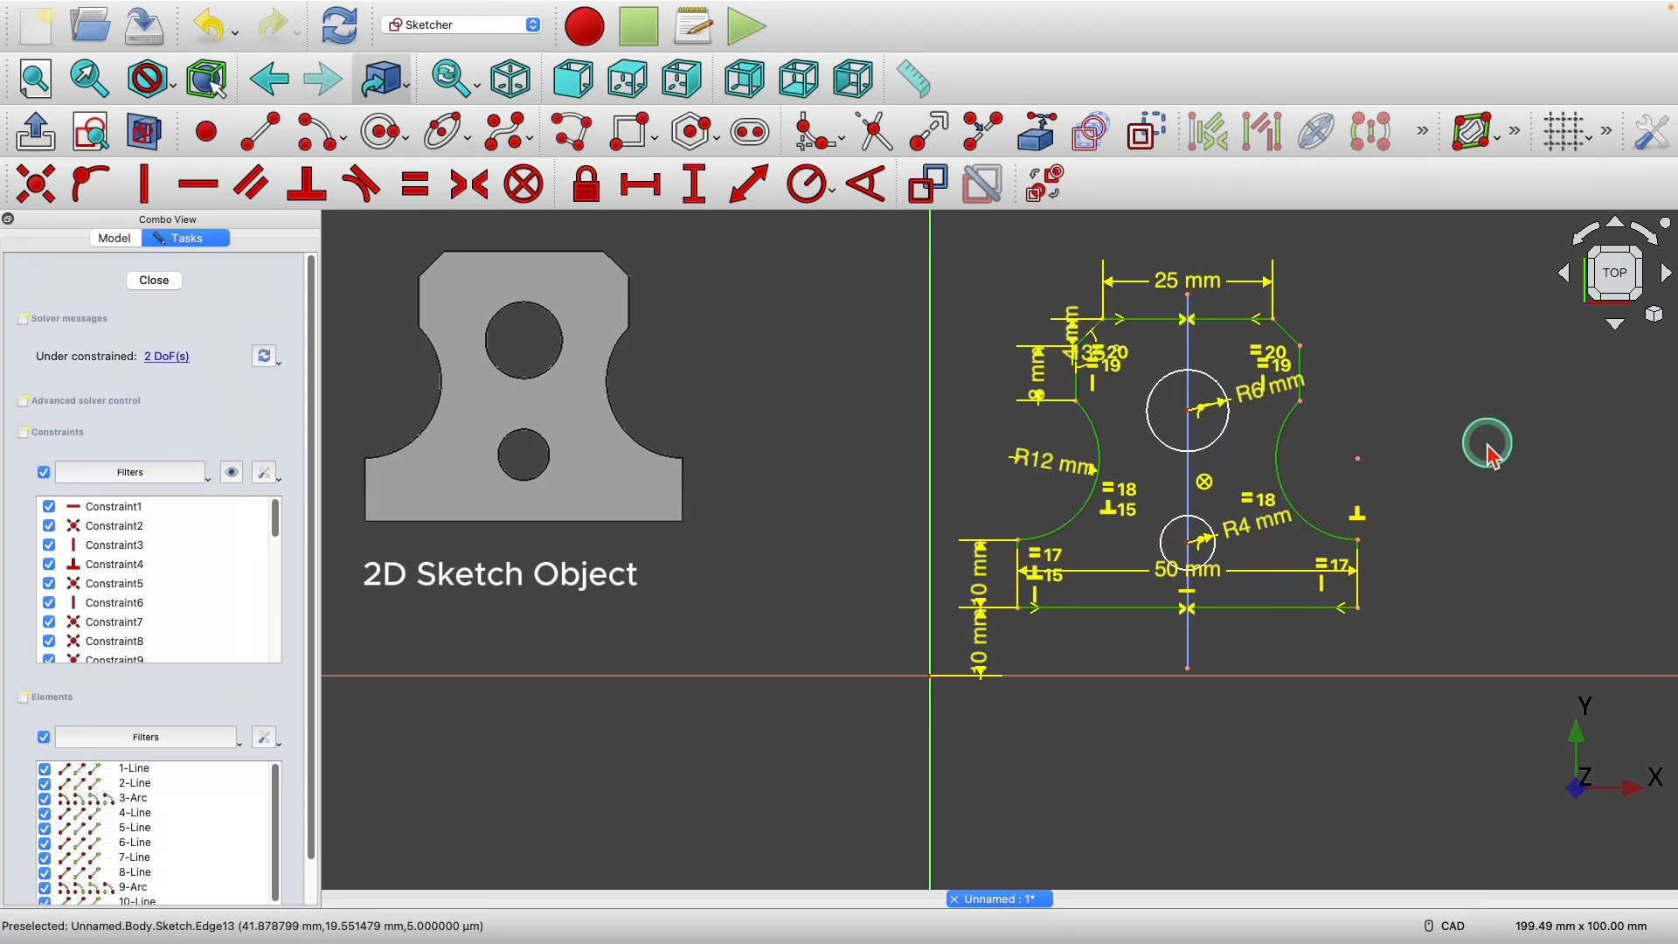
click(266, 466)
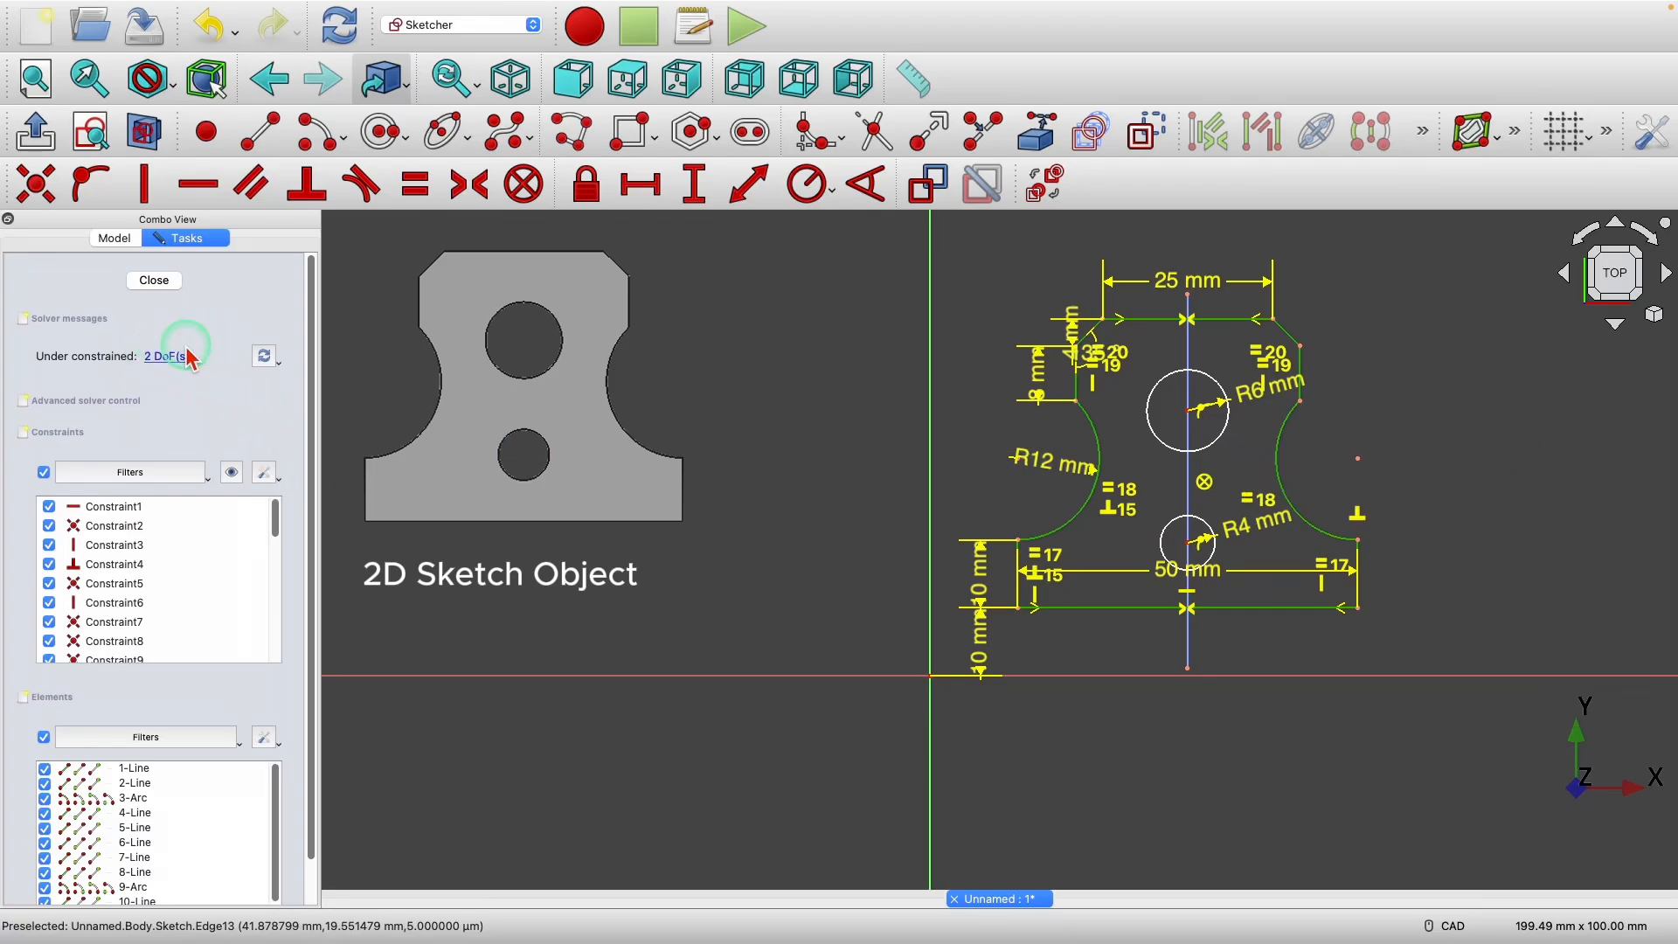
click(1202, 470)
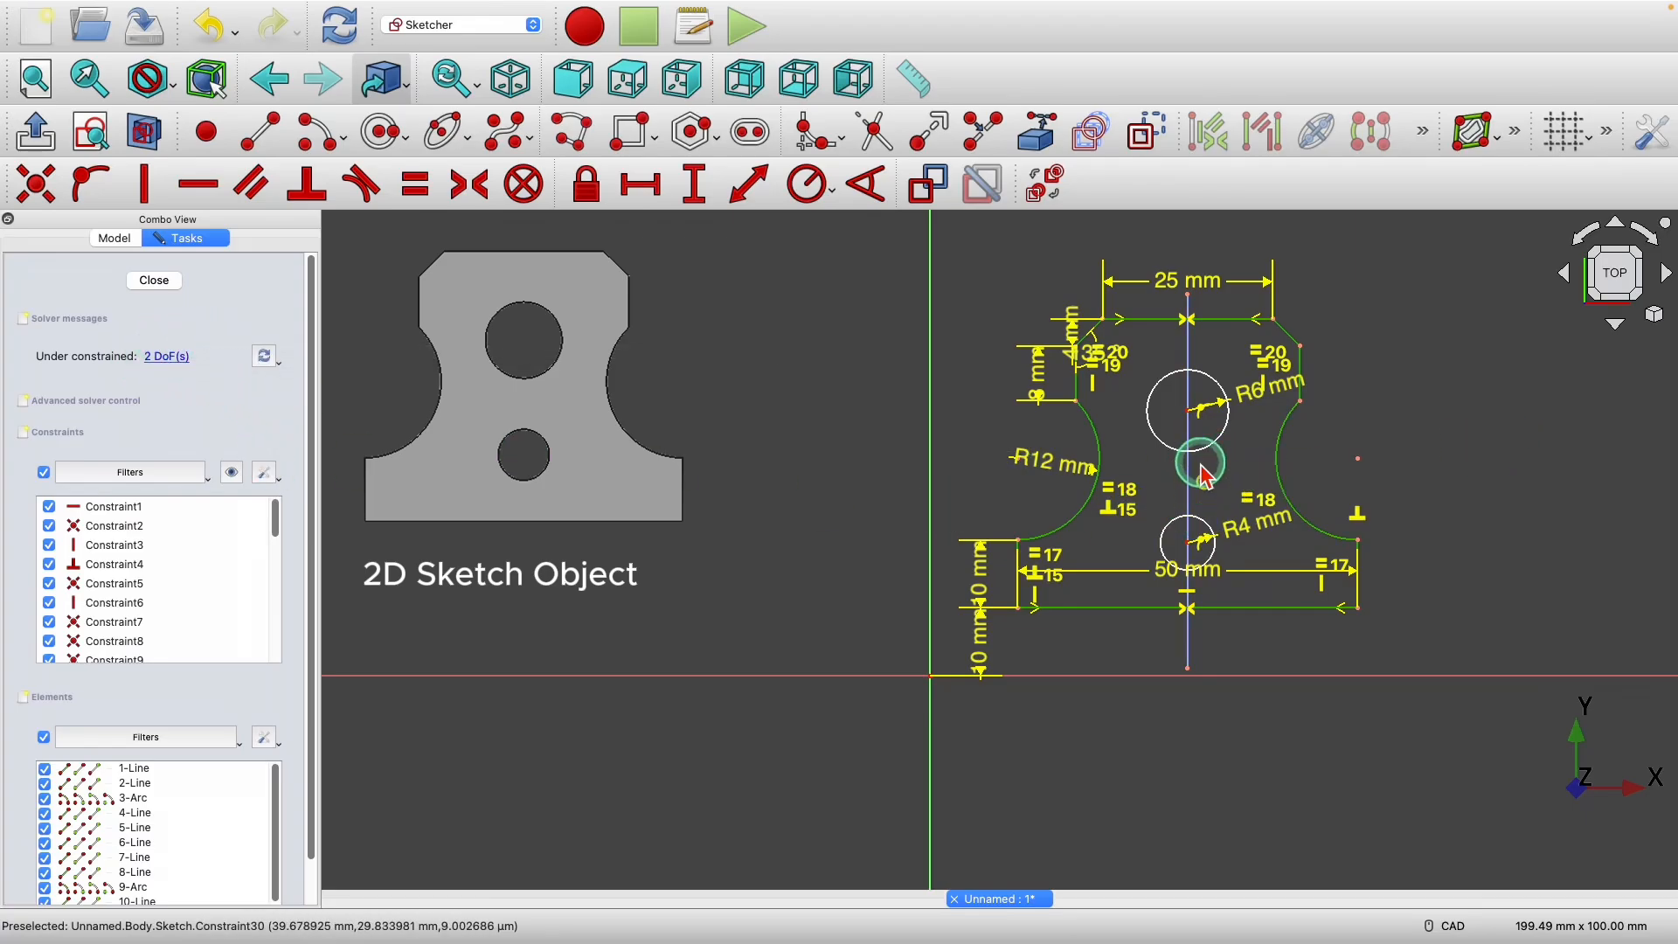
click(1214, 387)
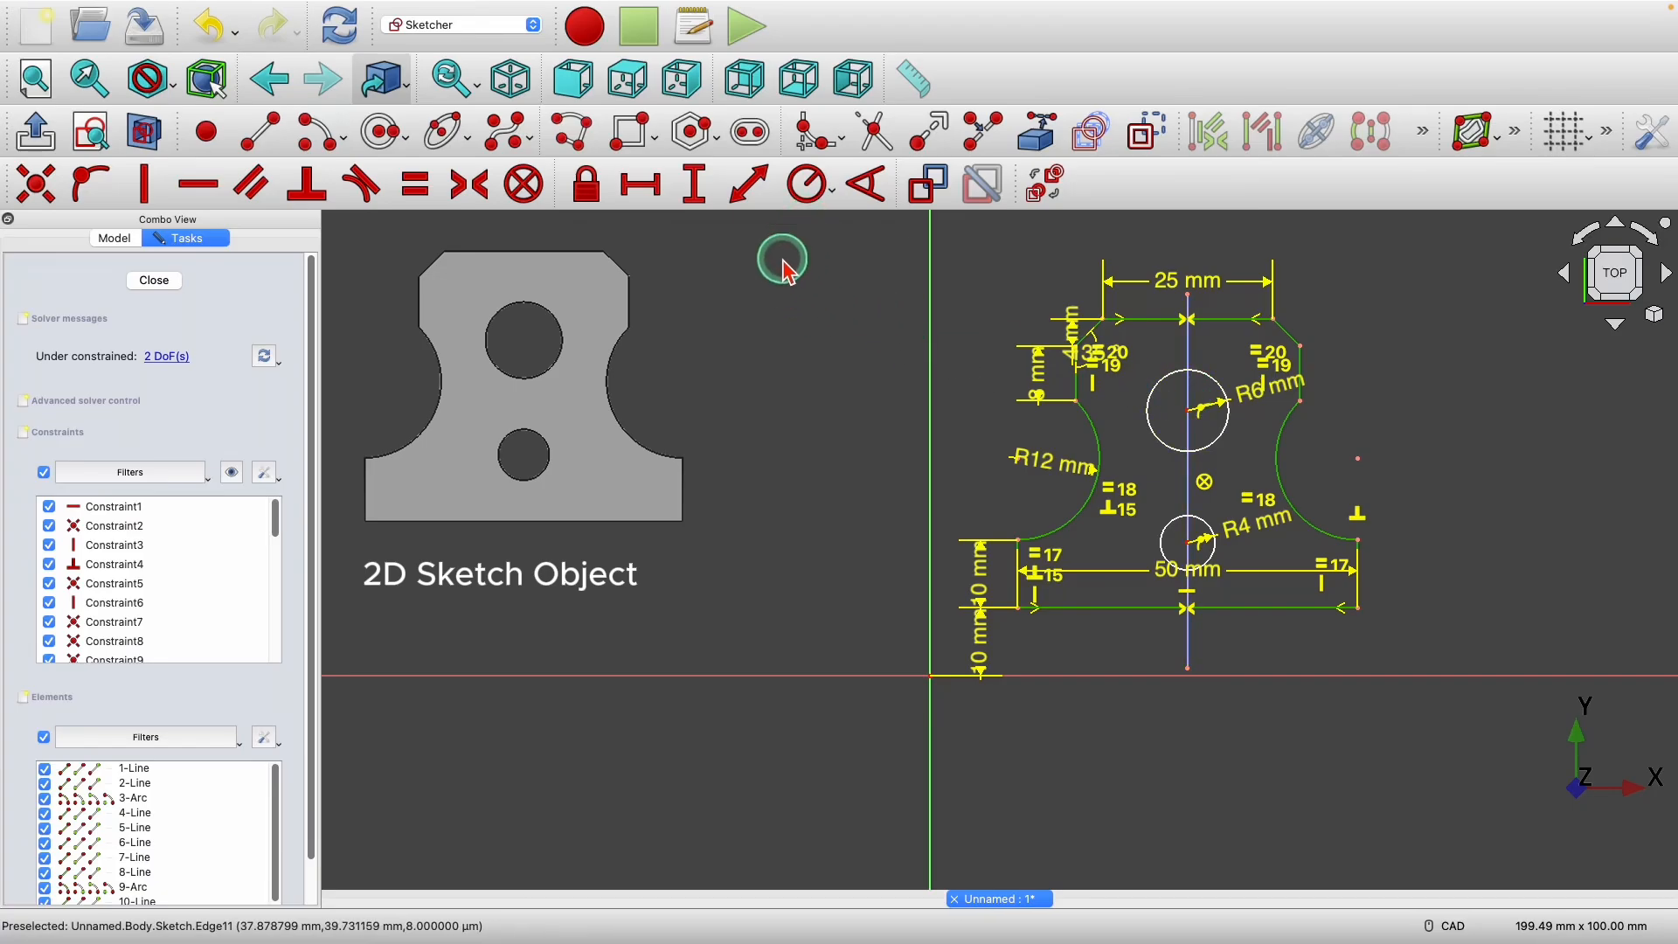
- Constrain the vertical distance between the upper circle's centre and the right end of the profile's top edge to 14 mm
click(697, 200)
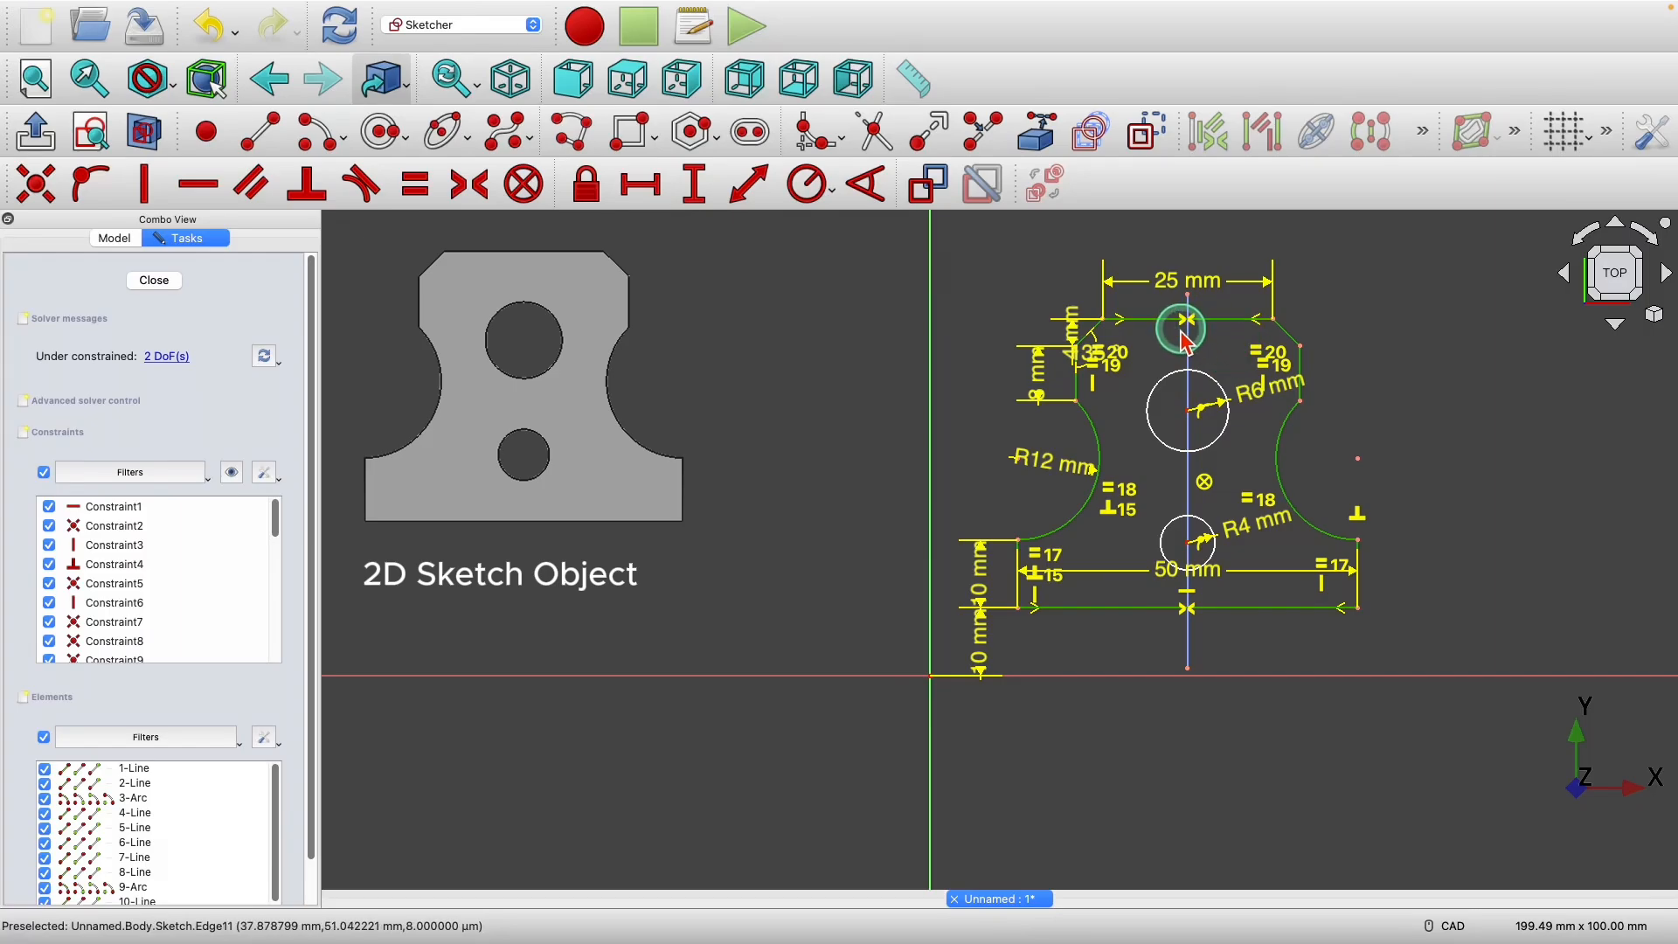
click(1190, 412)
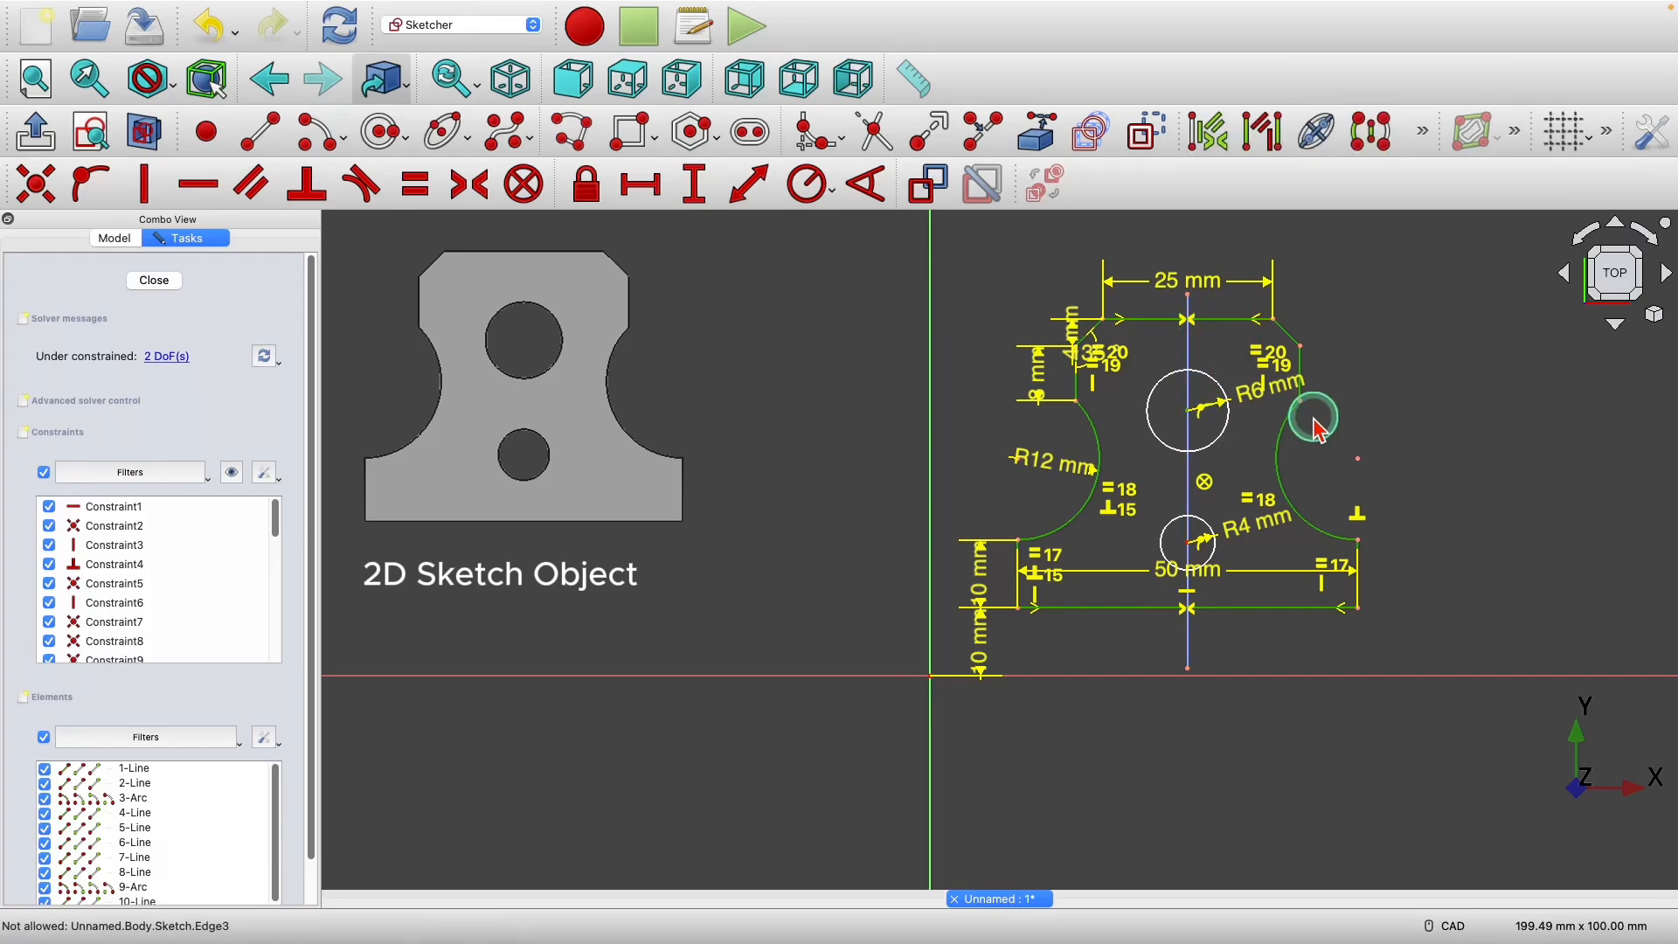
click(1274, 319)
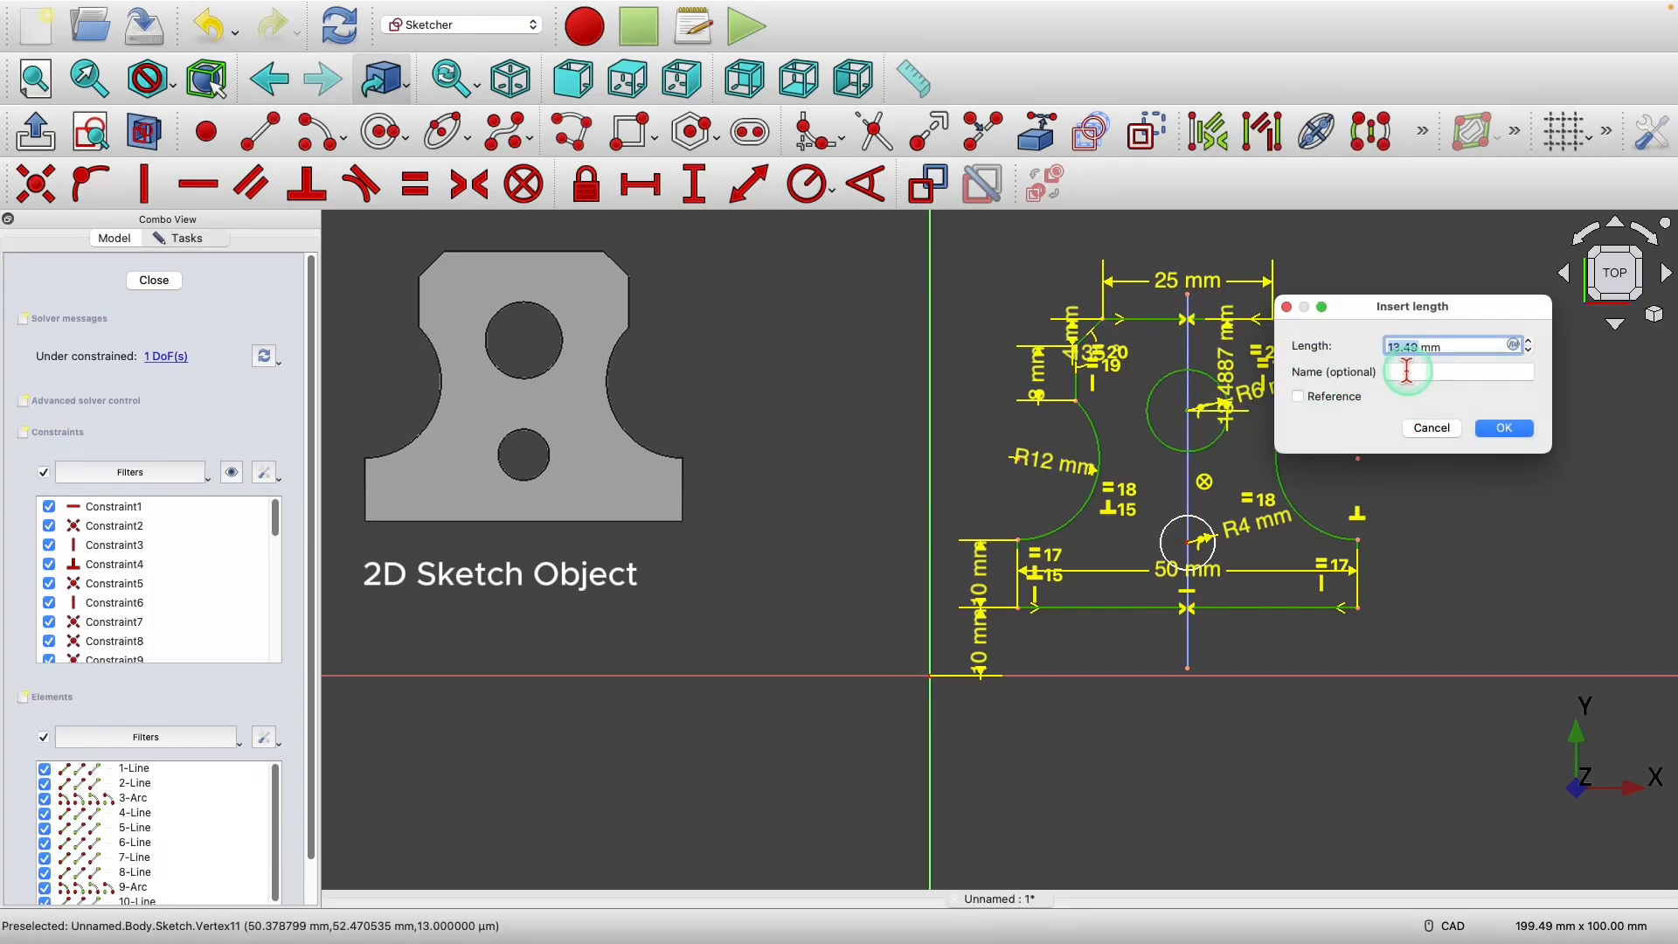
click(1503, 427)
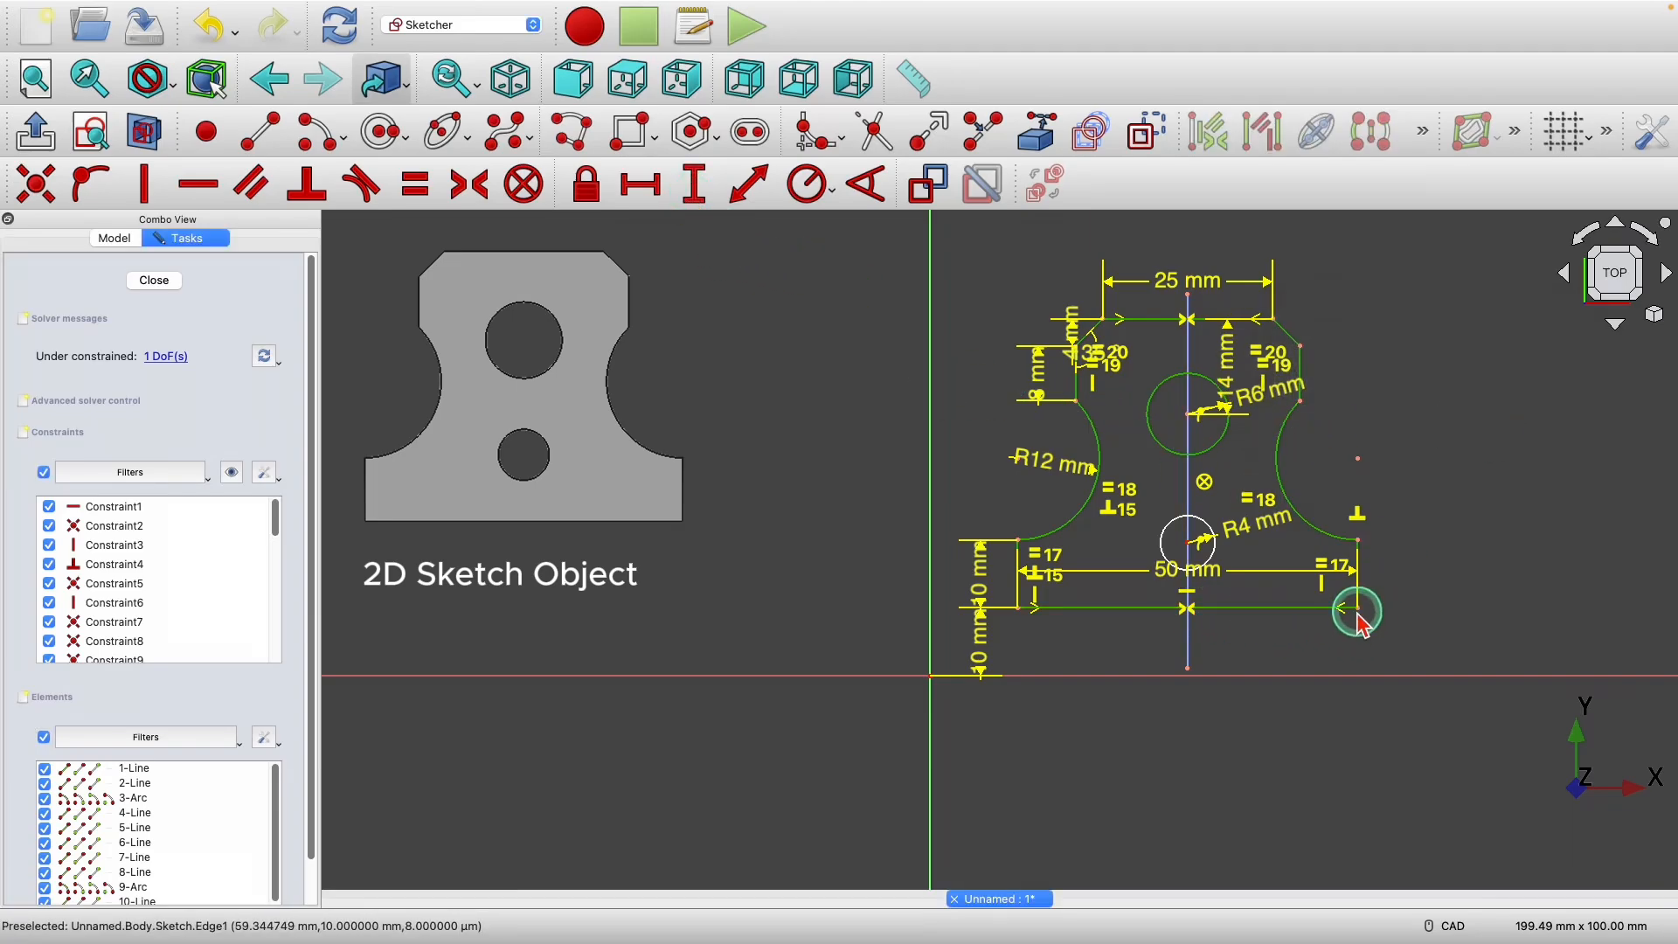
click(1324, 607)
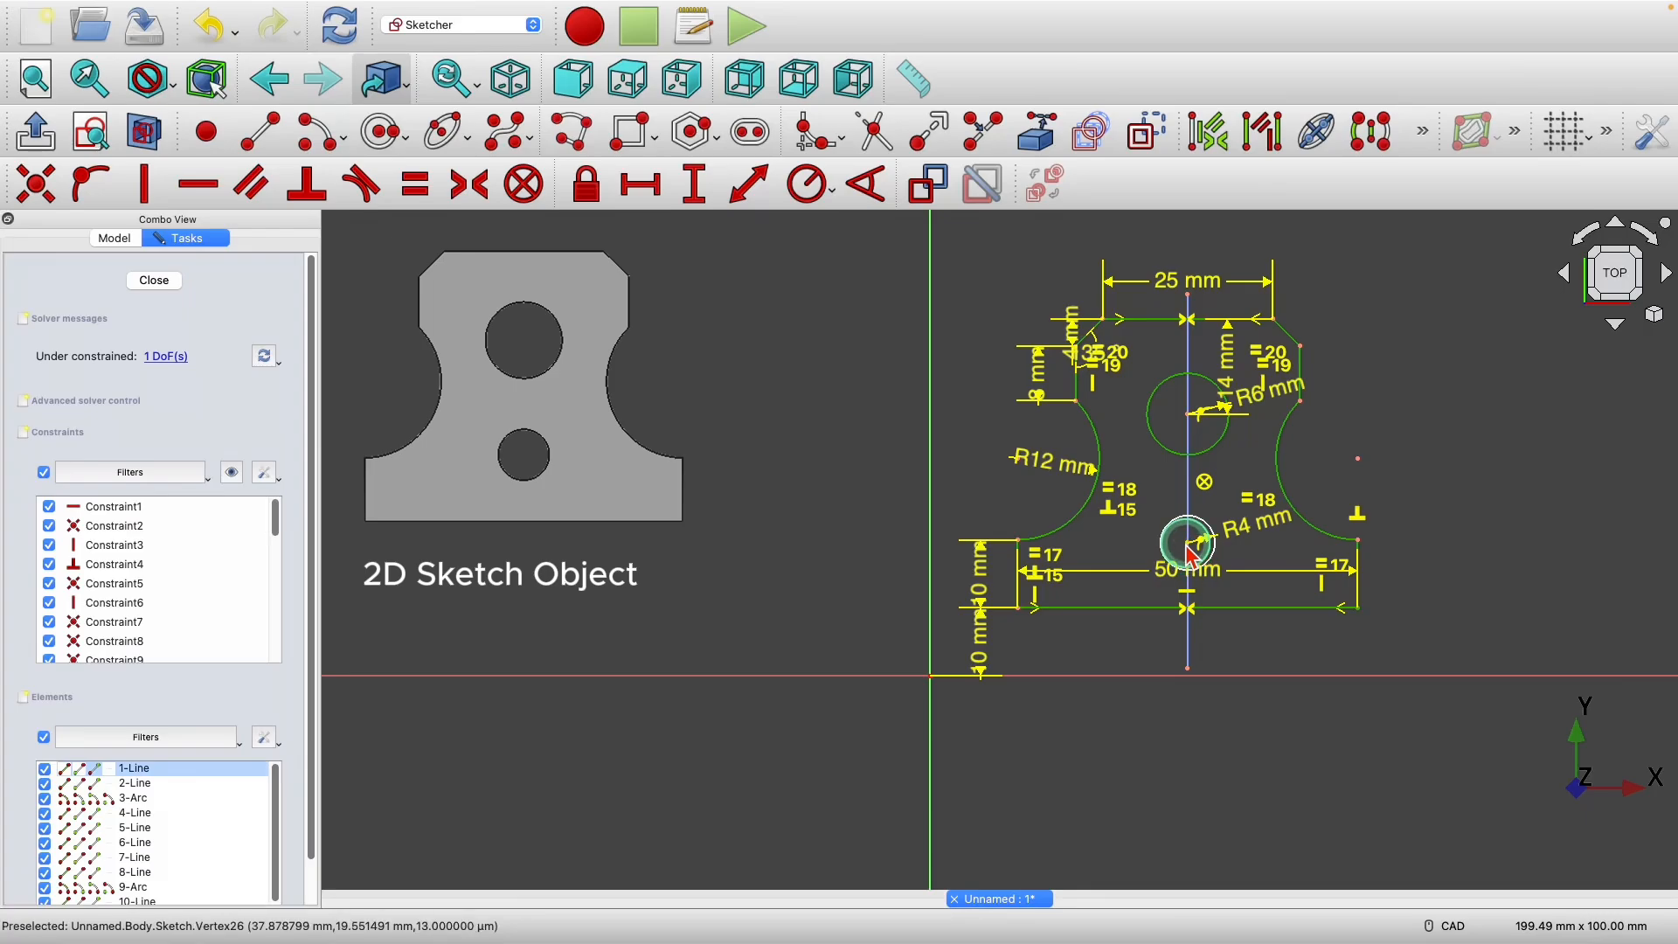
click(816, 357)
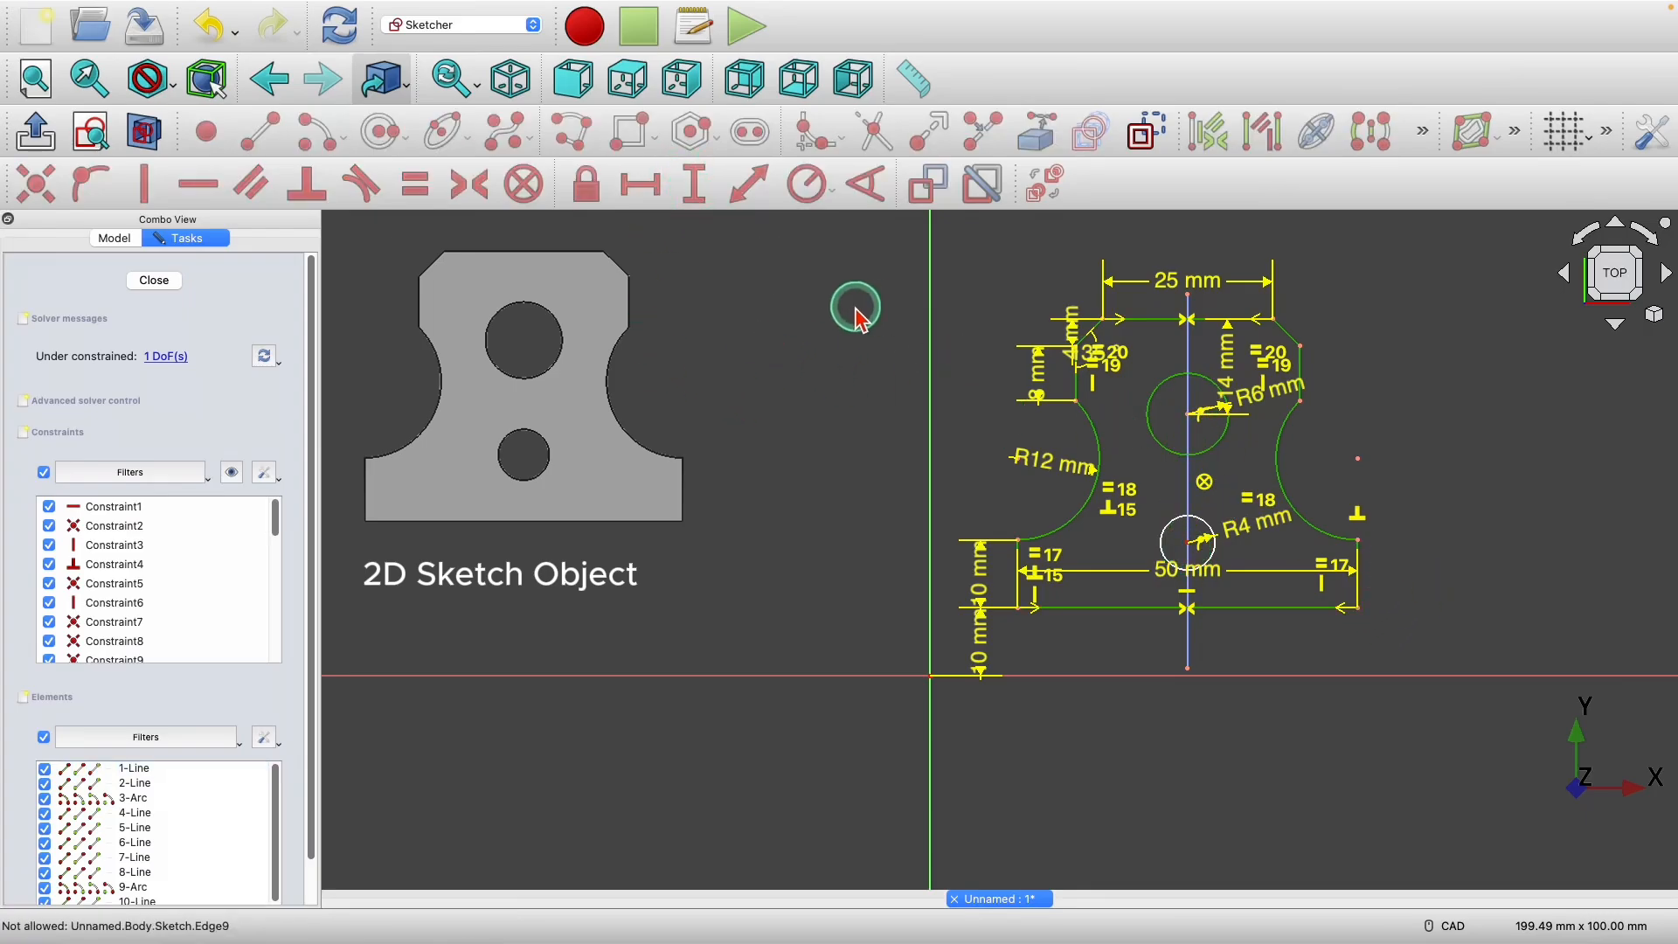
right_click(738, 281)
- Constrain the vertical distance between the centres of the two circles to 18 mm
click(695, 191)
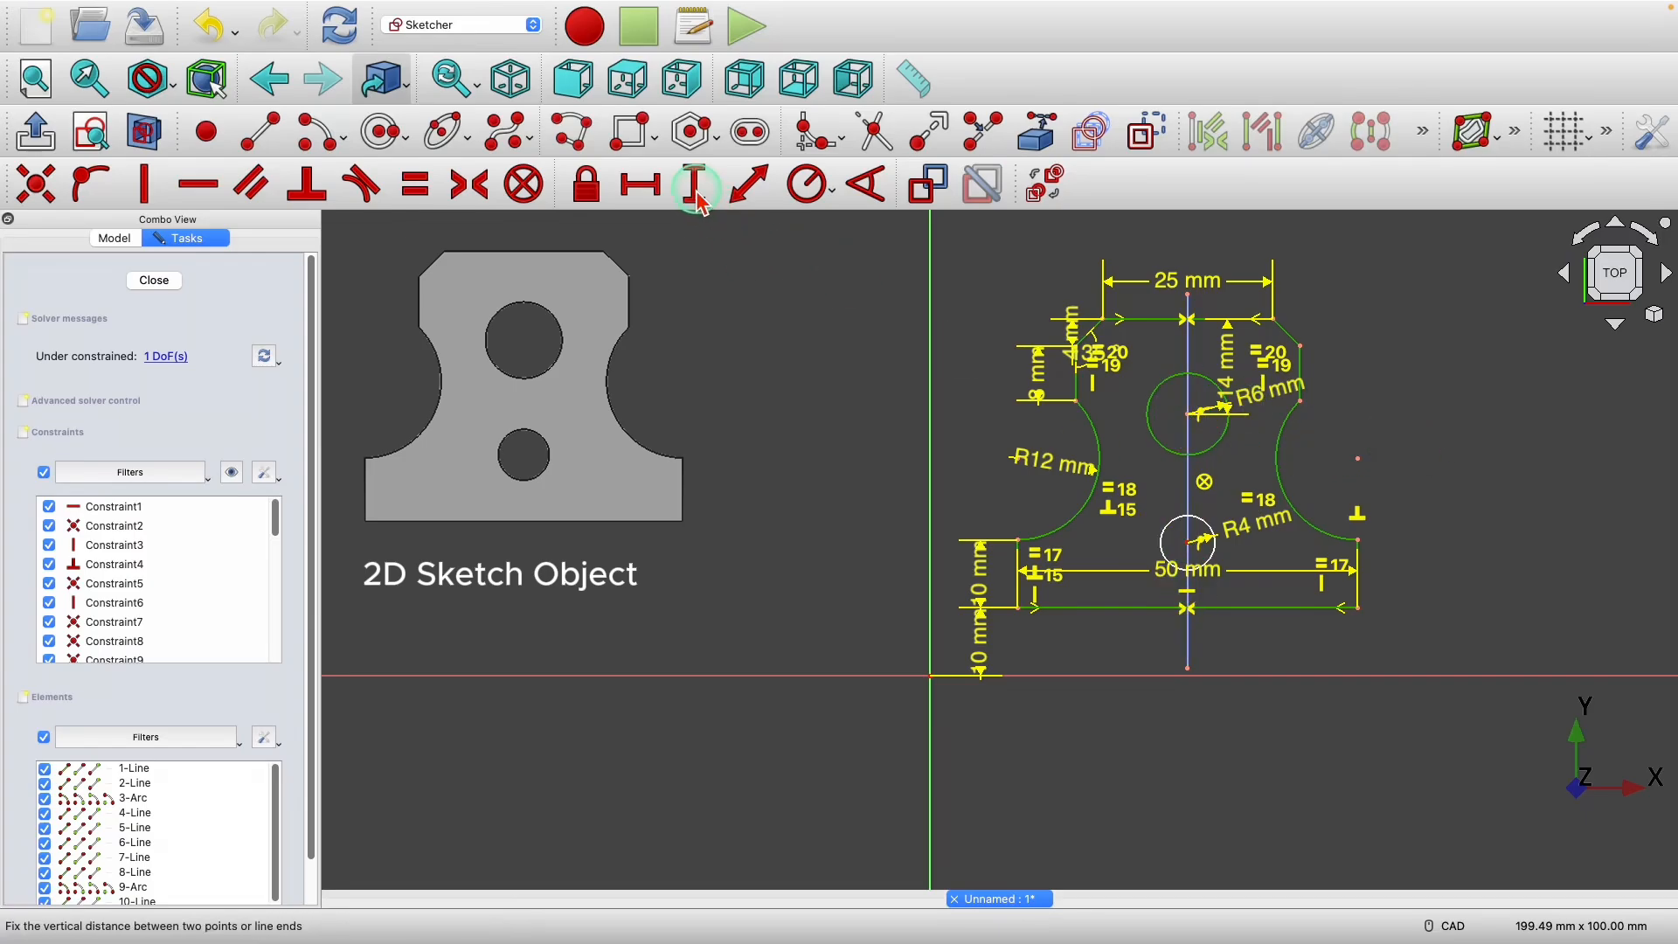
click(1187, 415)
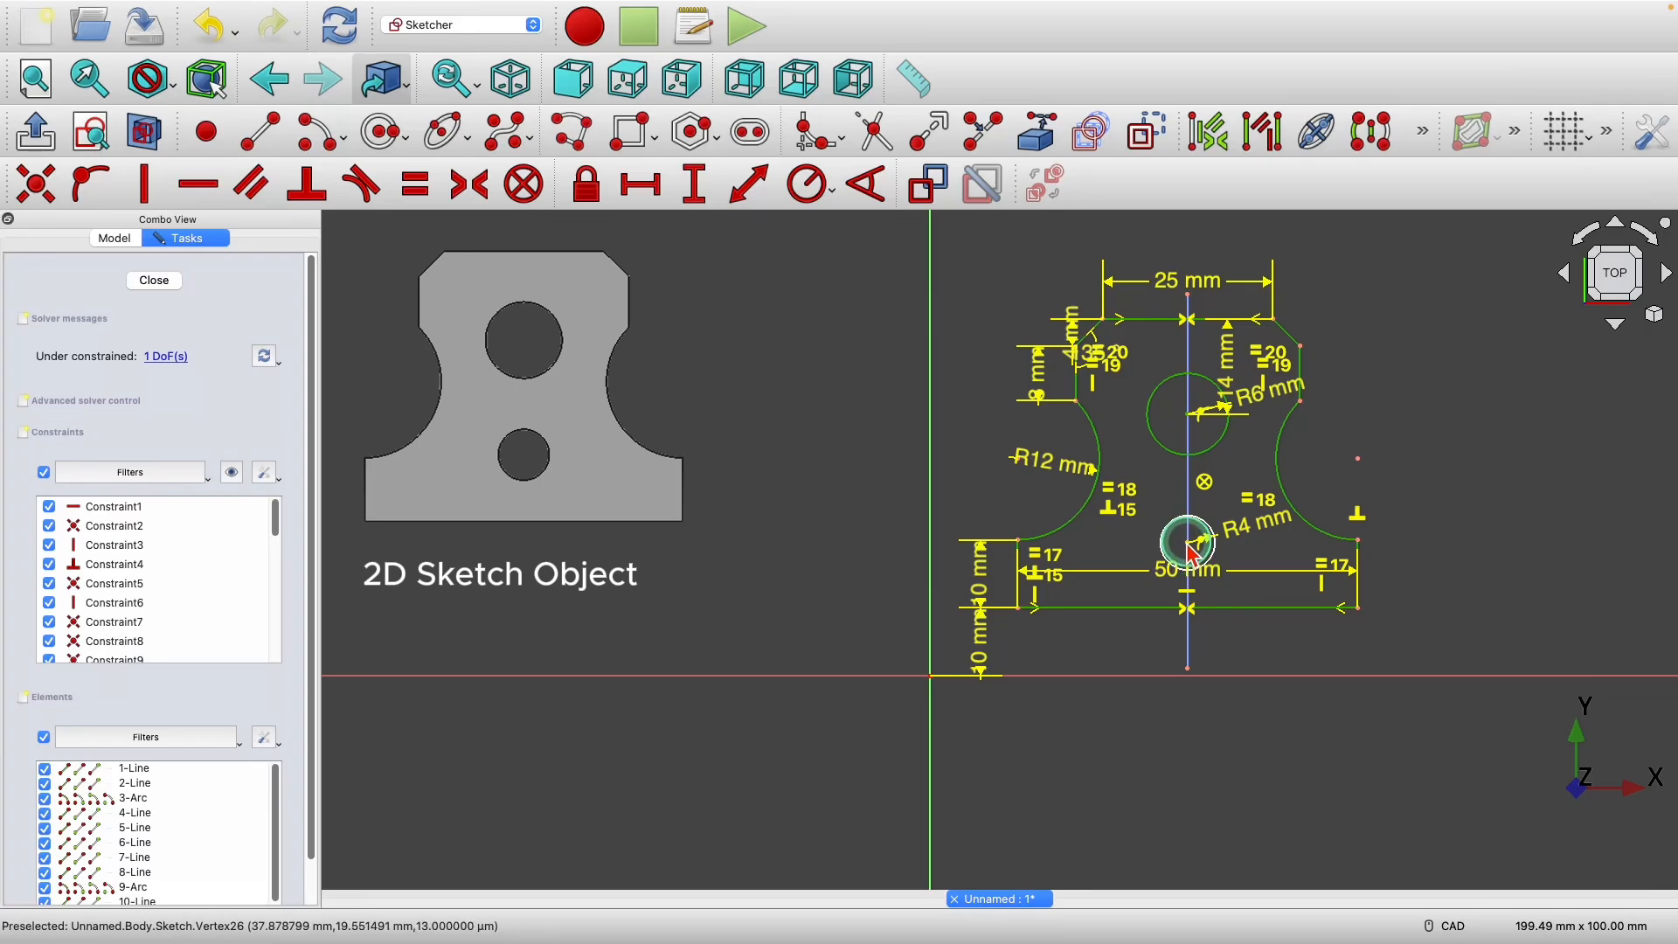
click(1189, 545)
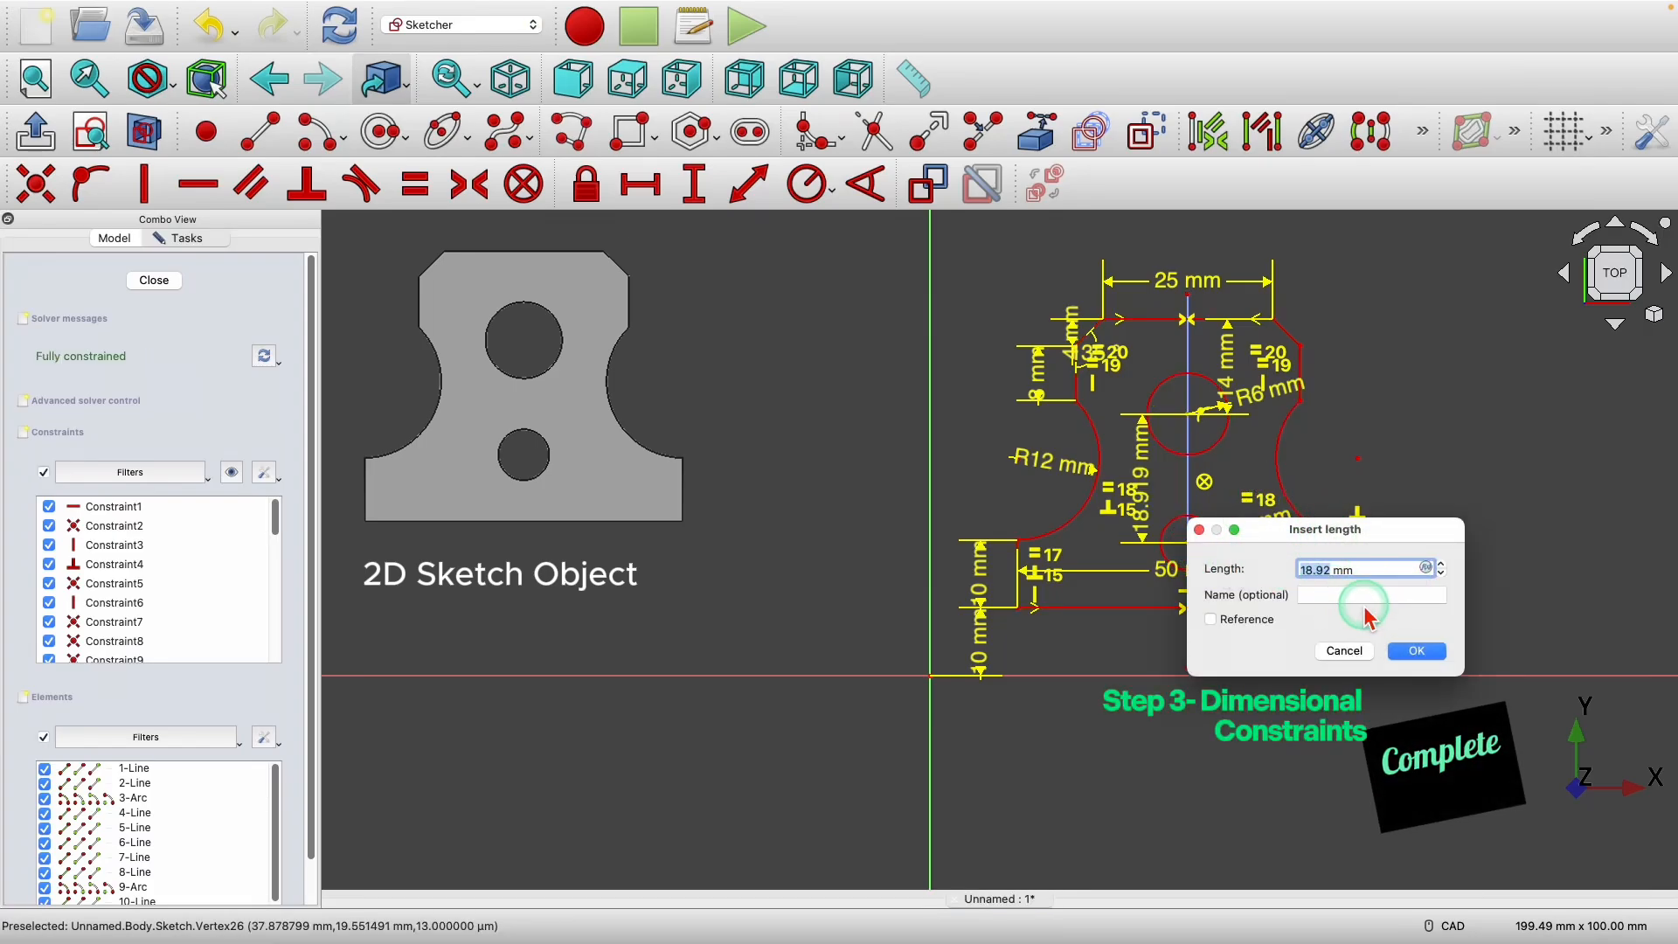
key(Return)
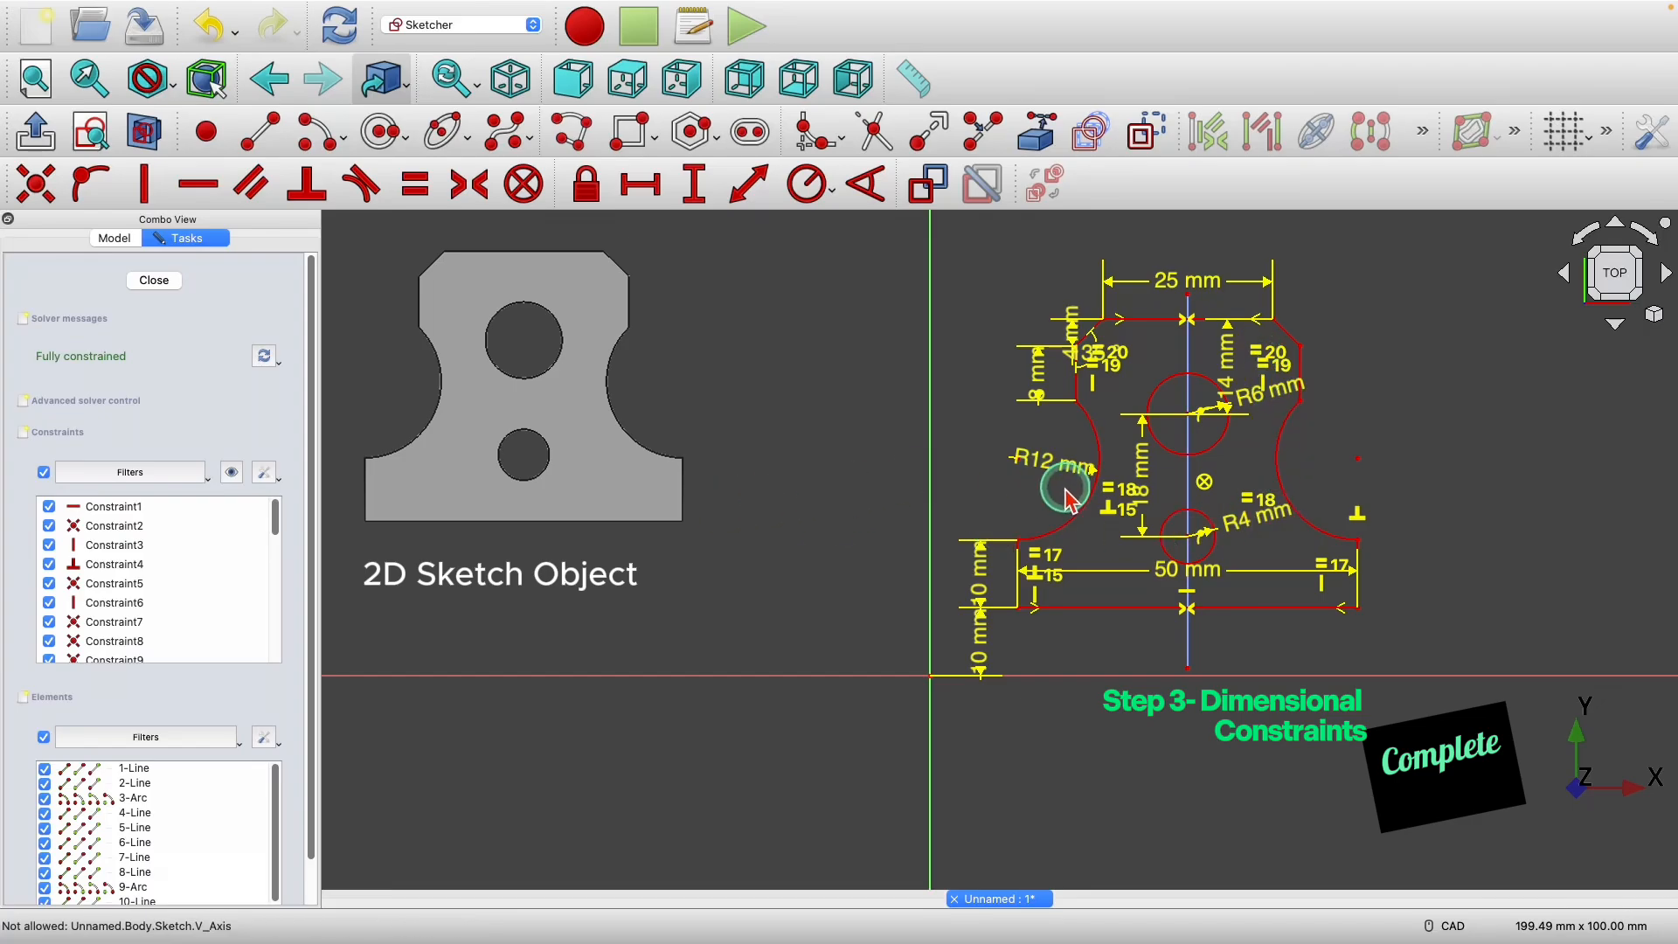
- Finish the sketch and pad it to a length of 3 mm along the sketch normal
click(154, 281)
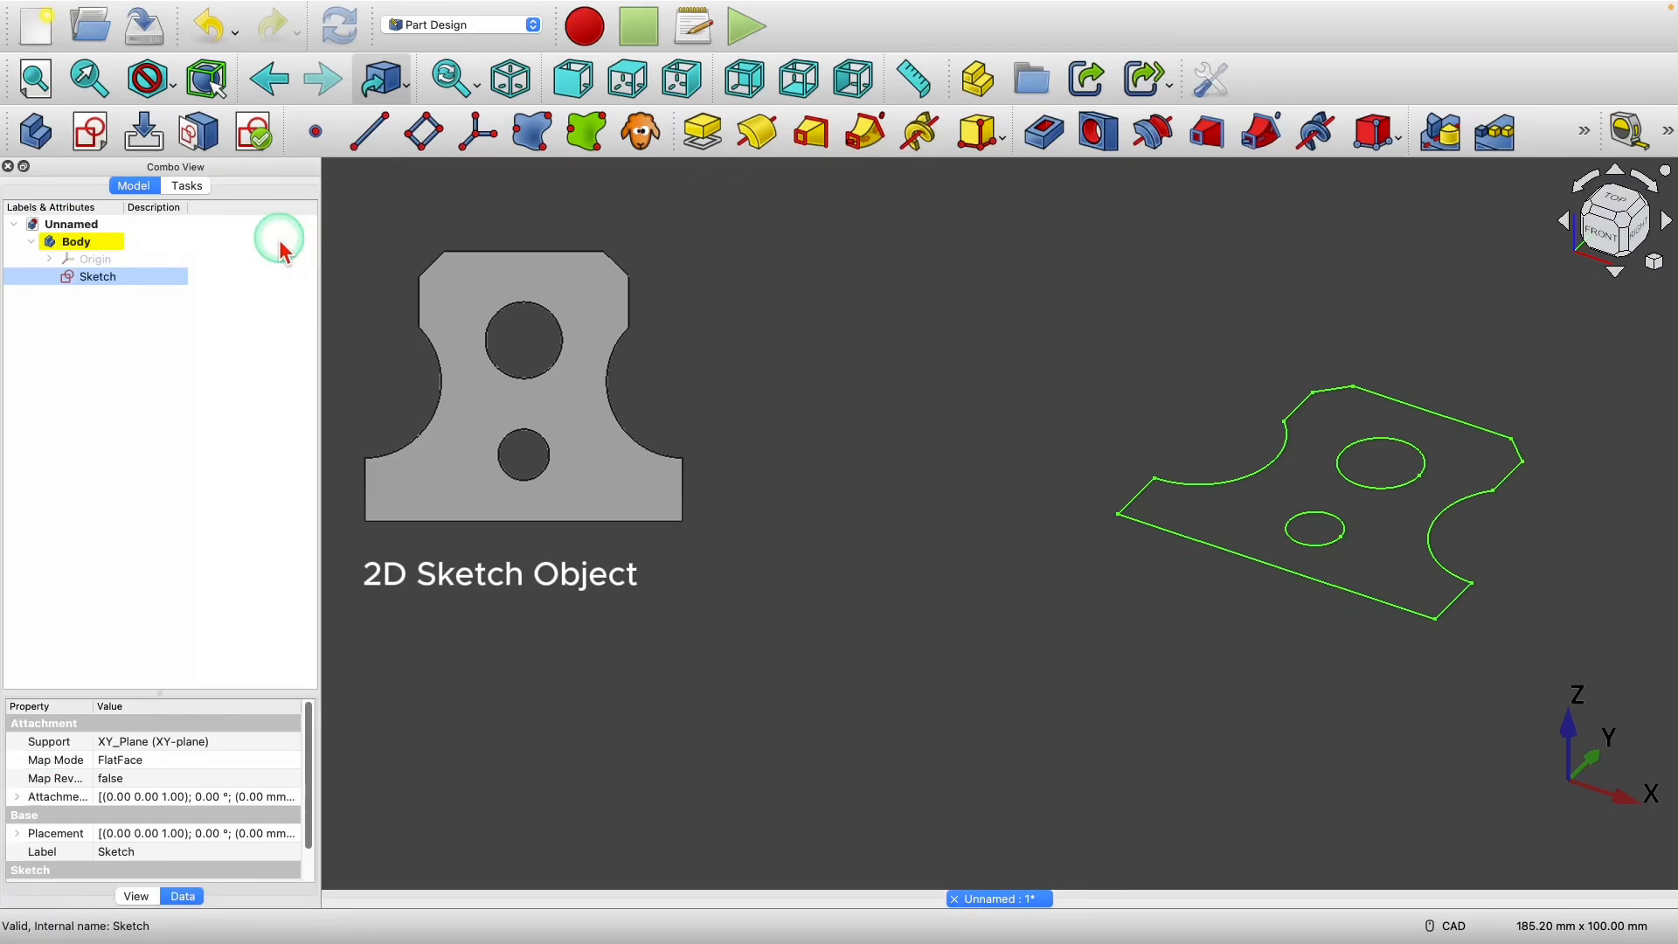
click(704, 134)
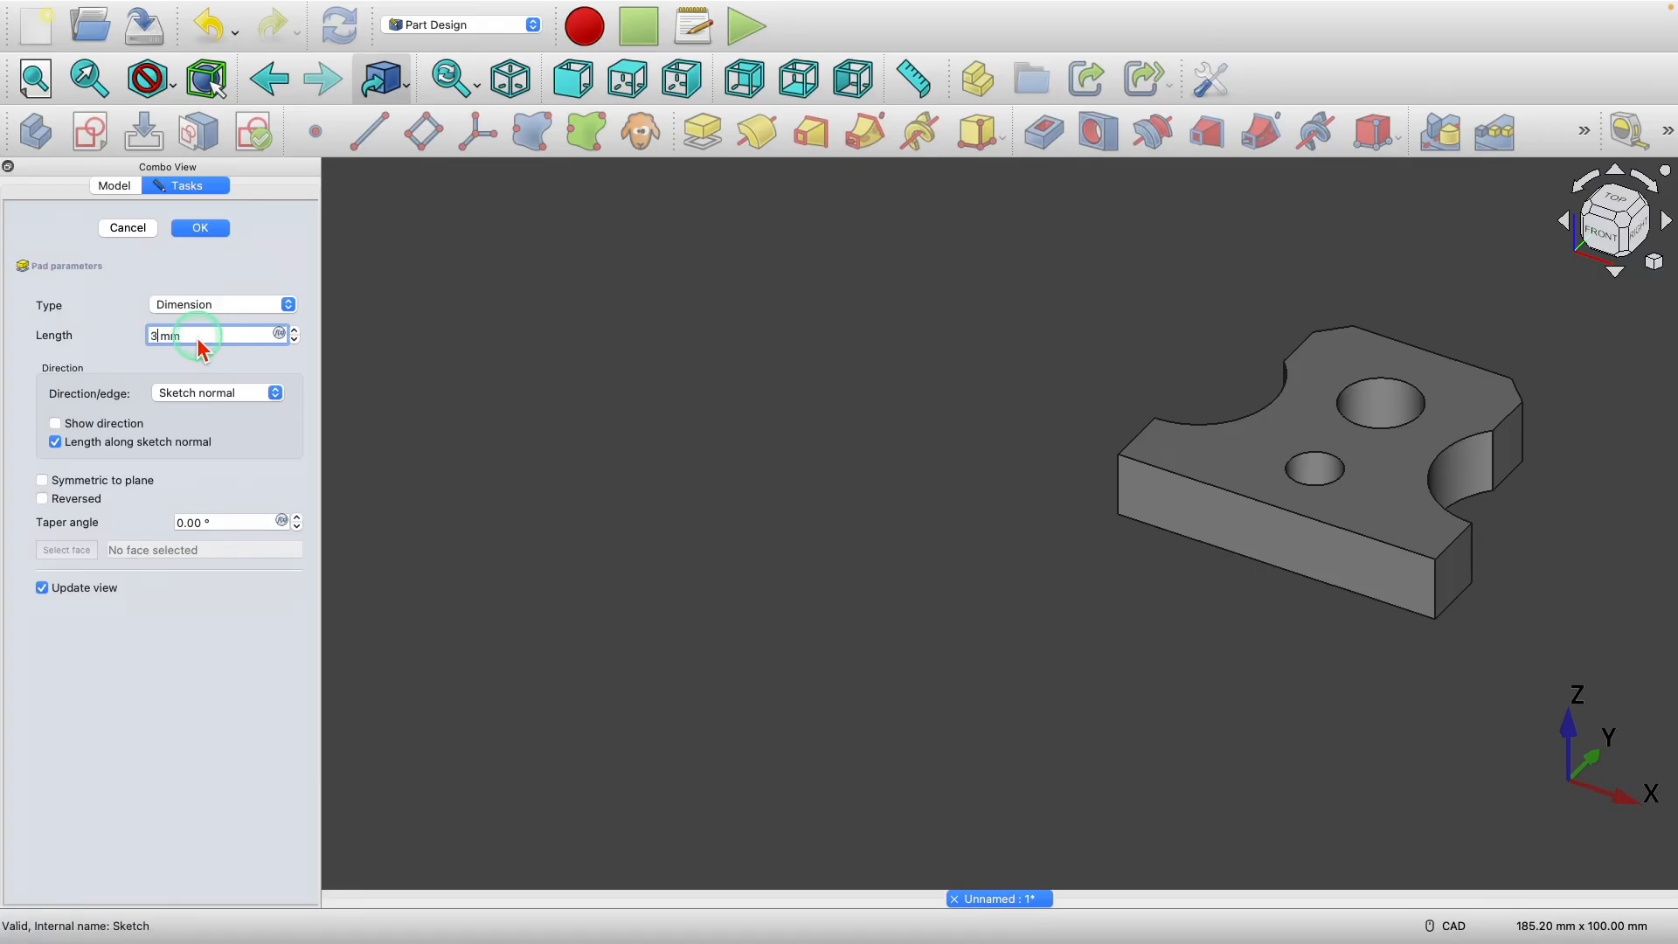
key(Return)
scroll(839, 345, down, 2)
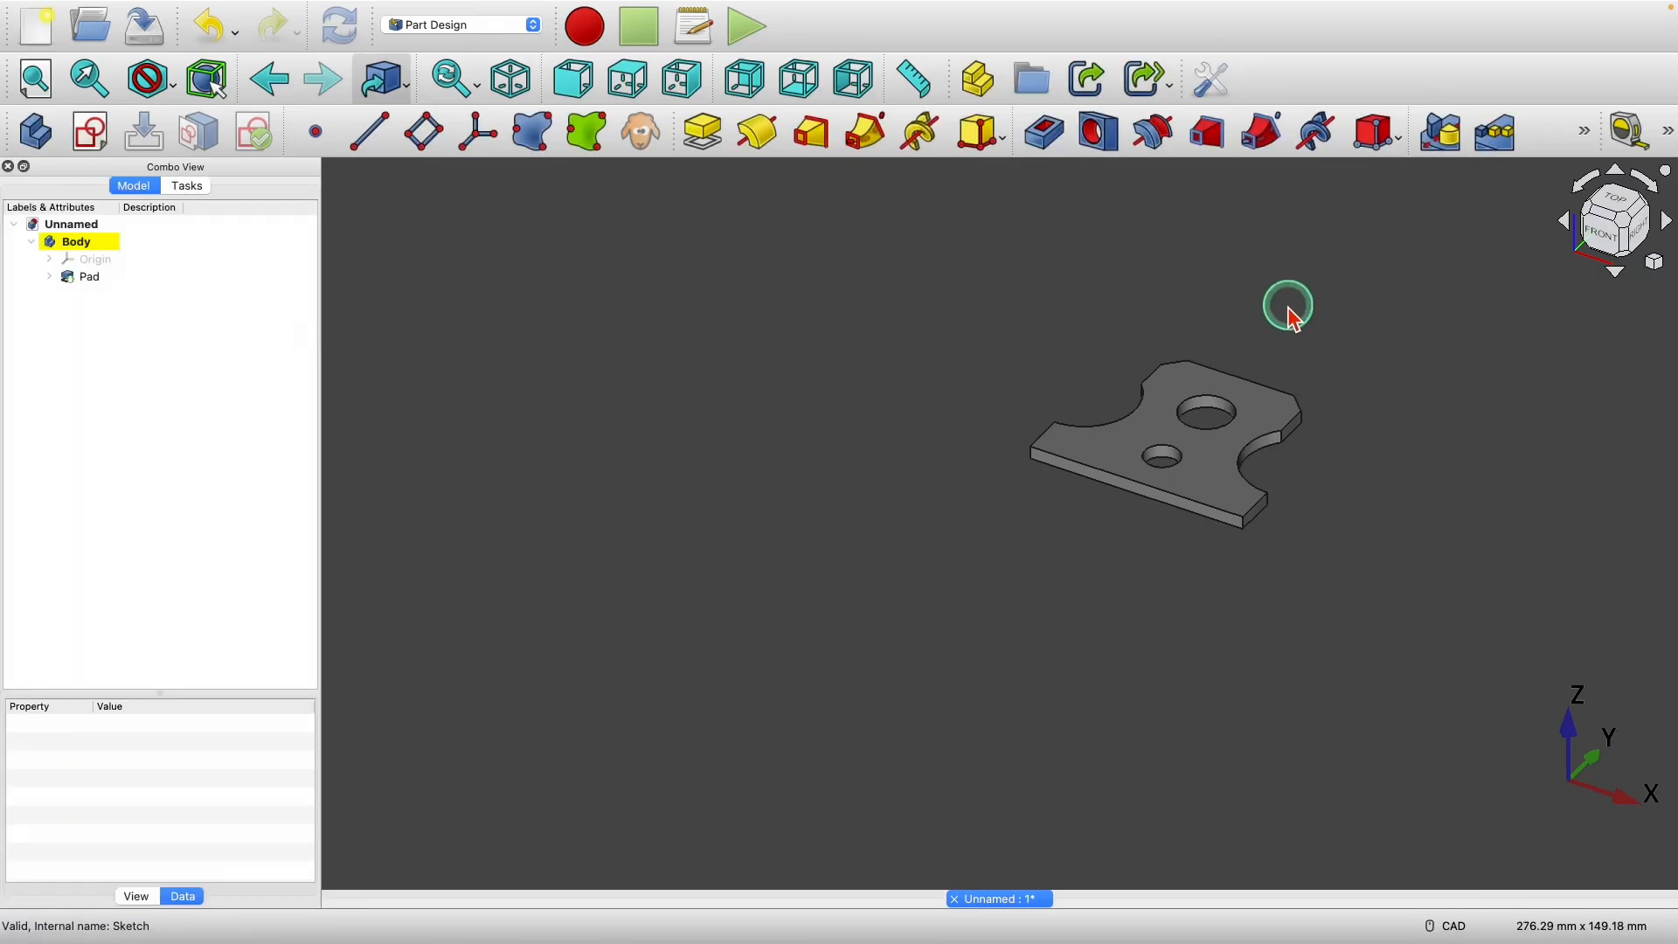
scroll(1318, 325, up, 3)
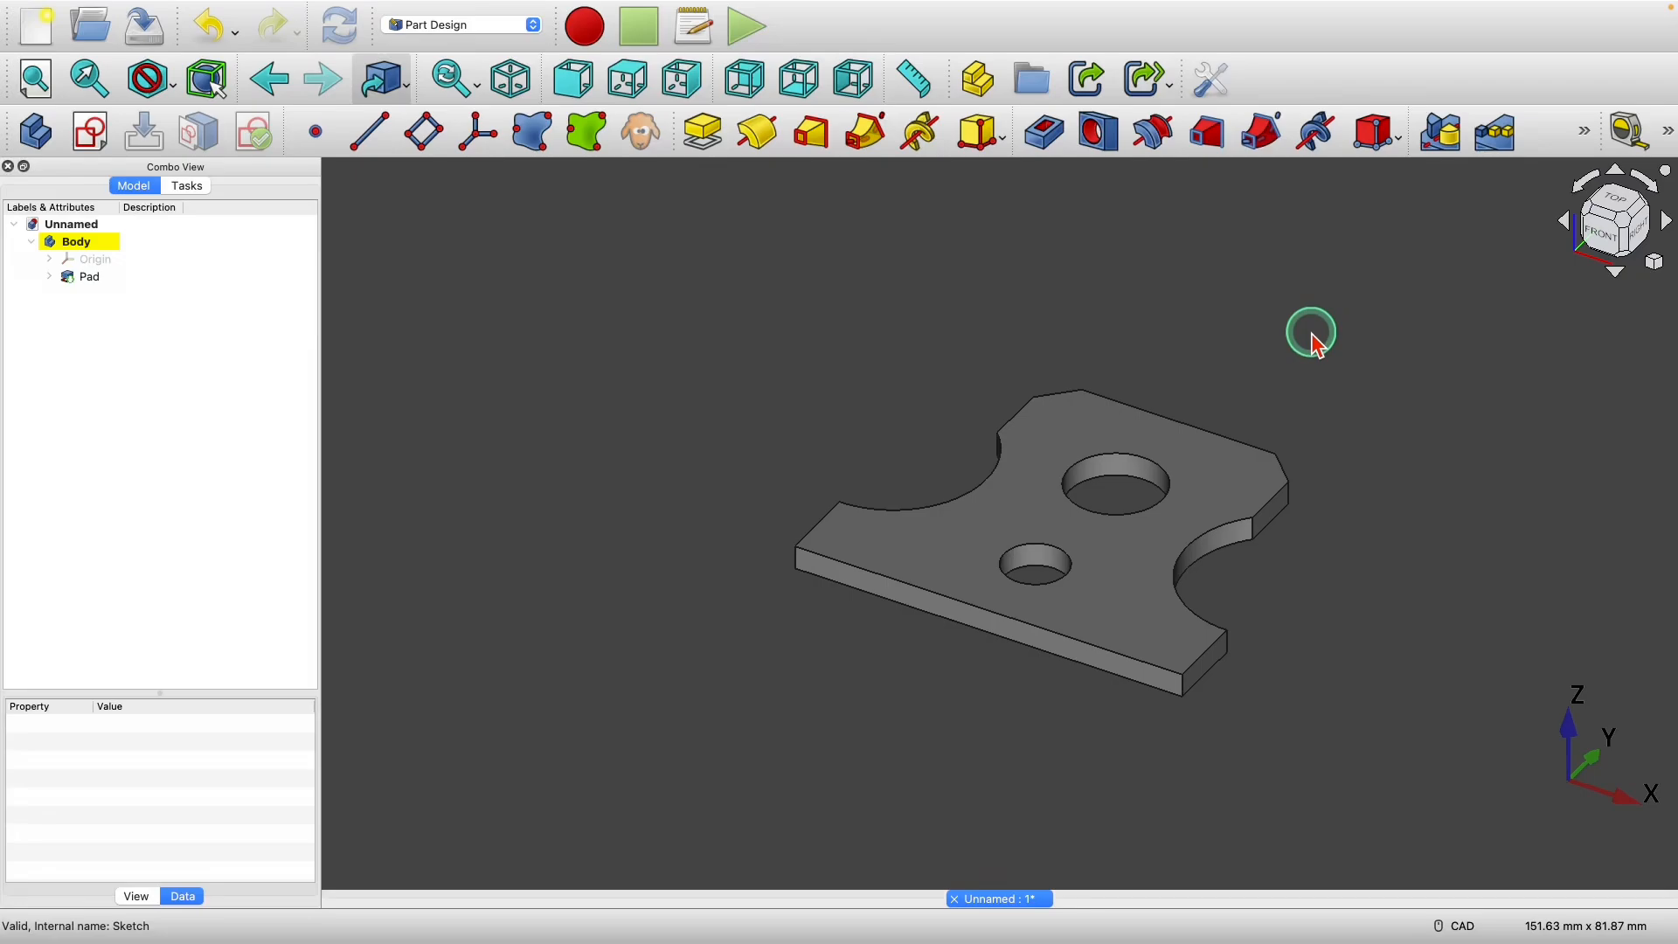